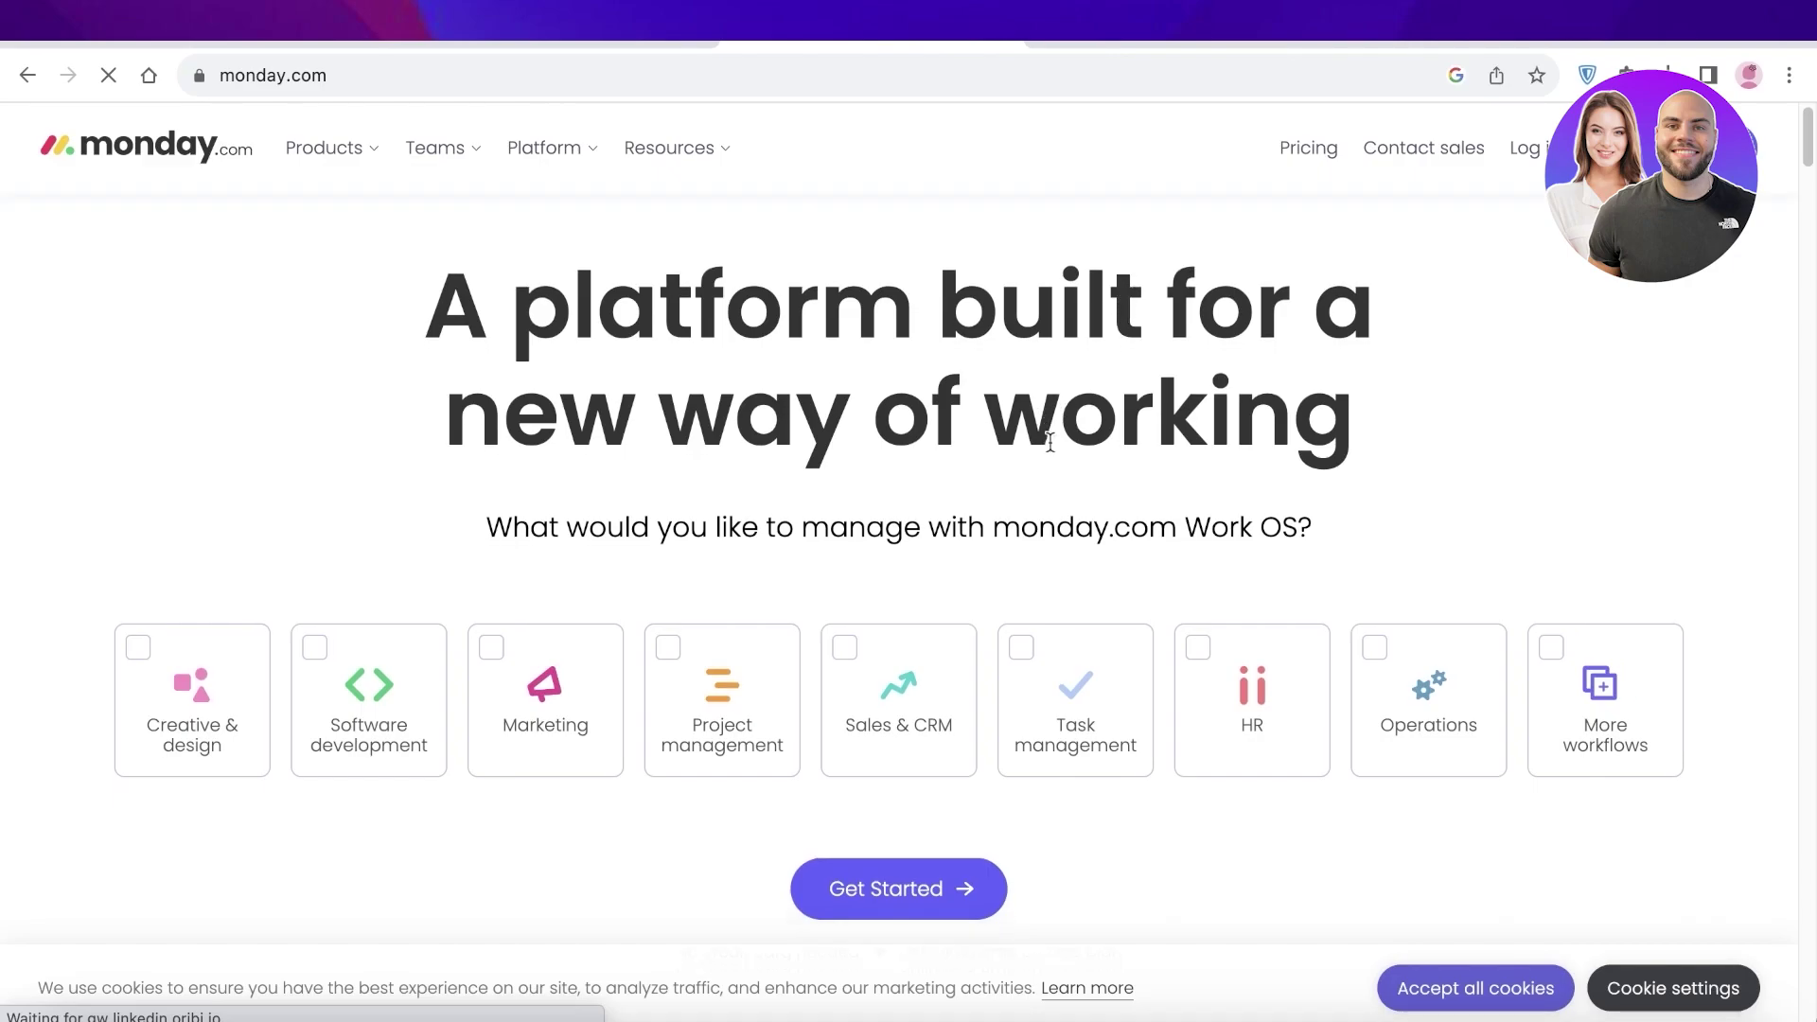
# Browse the monday.com homepage and bring up the Products overview for Work Management
pyautogui.scroll(-5, 1050, 443)
pyautogui.scroll(-3, 1051, 444)
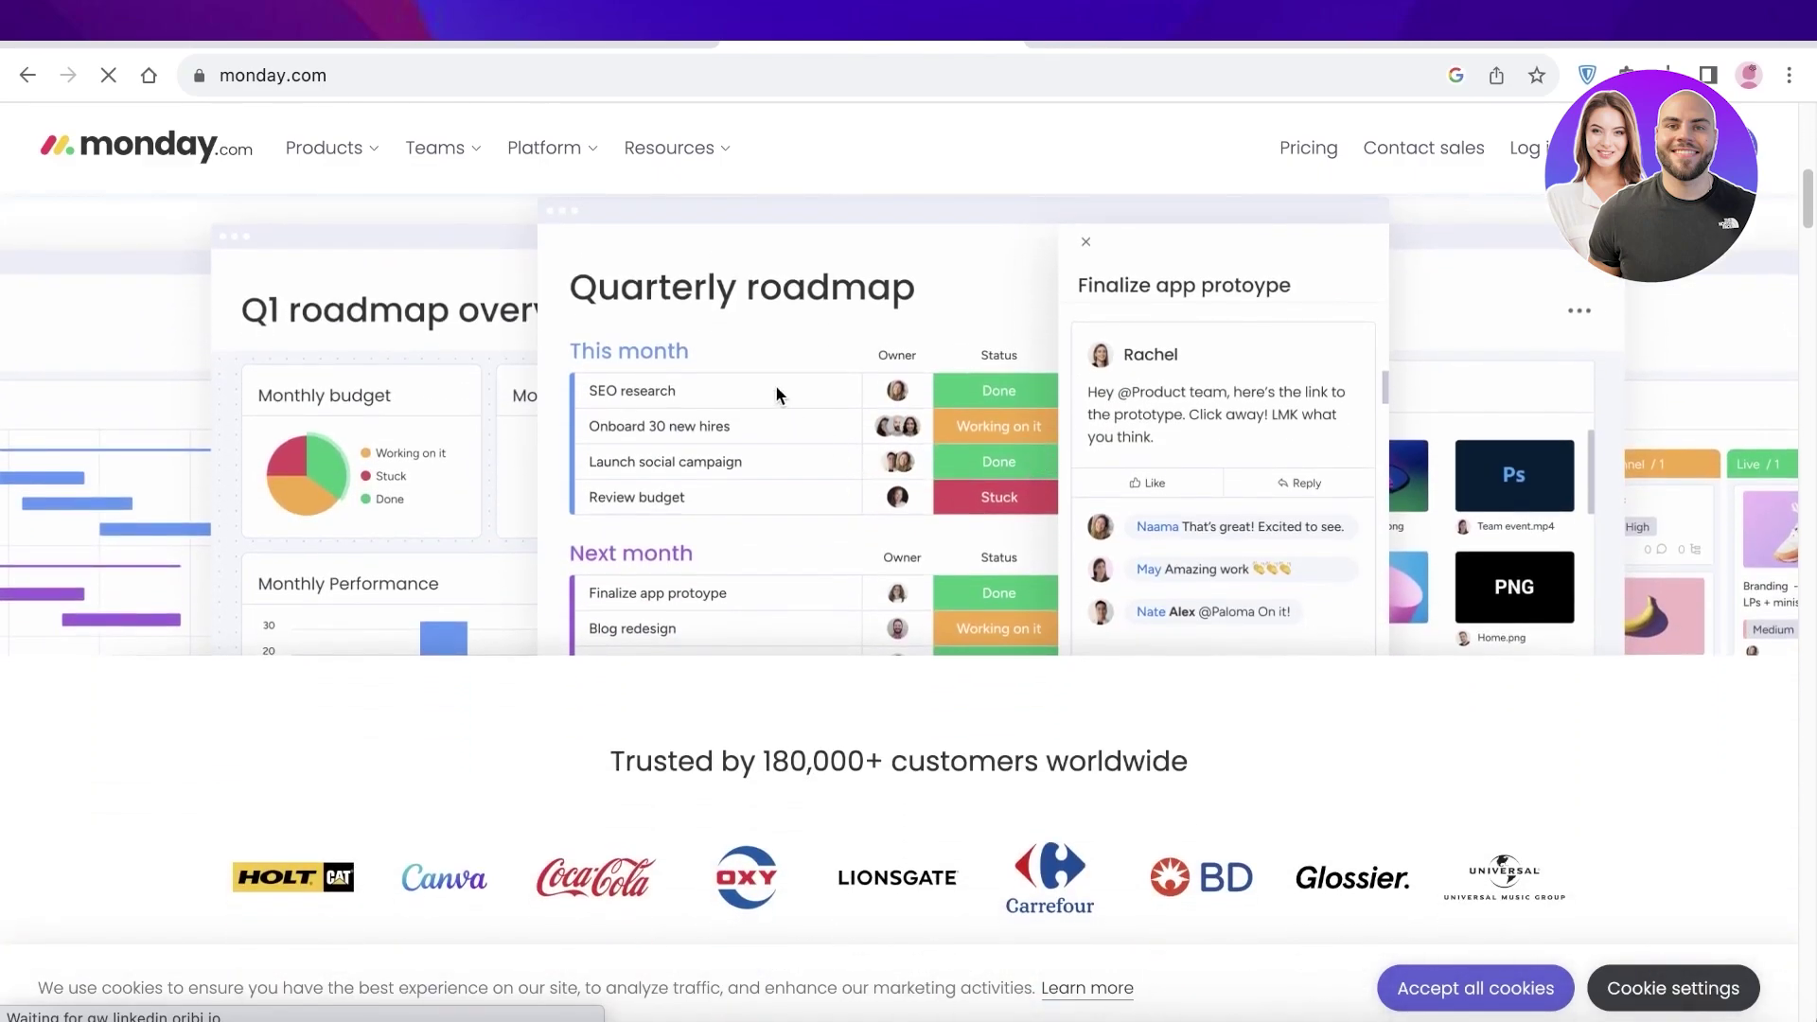
pyautogui.click(328, 165)
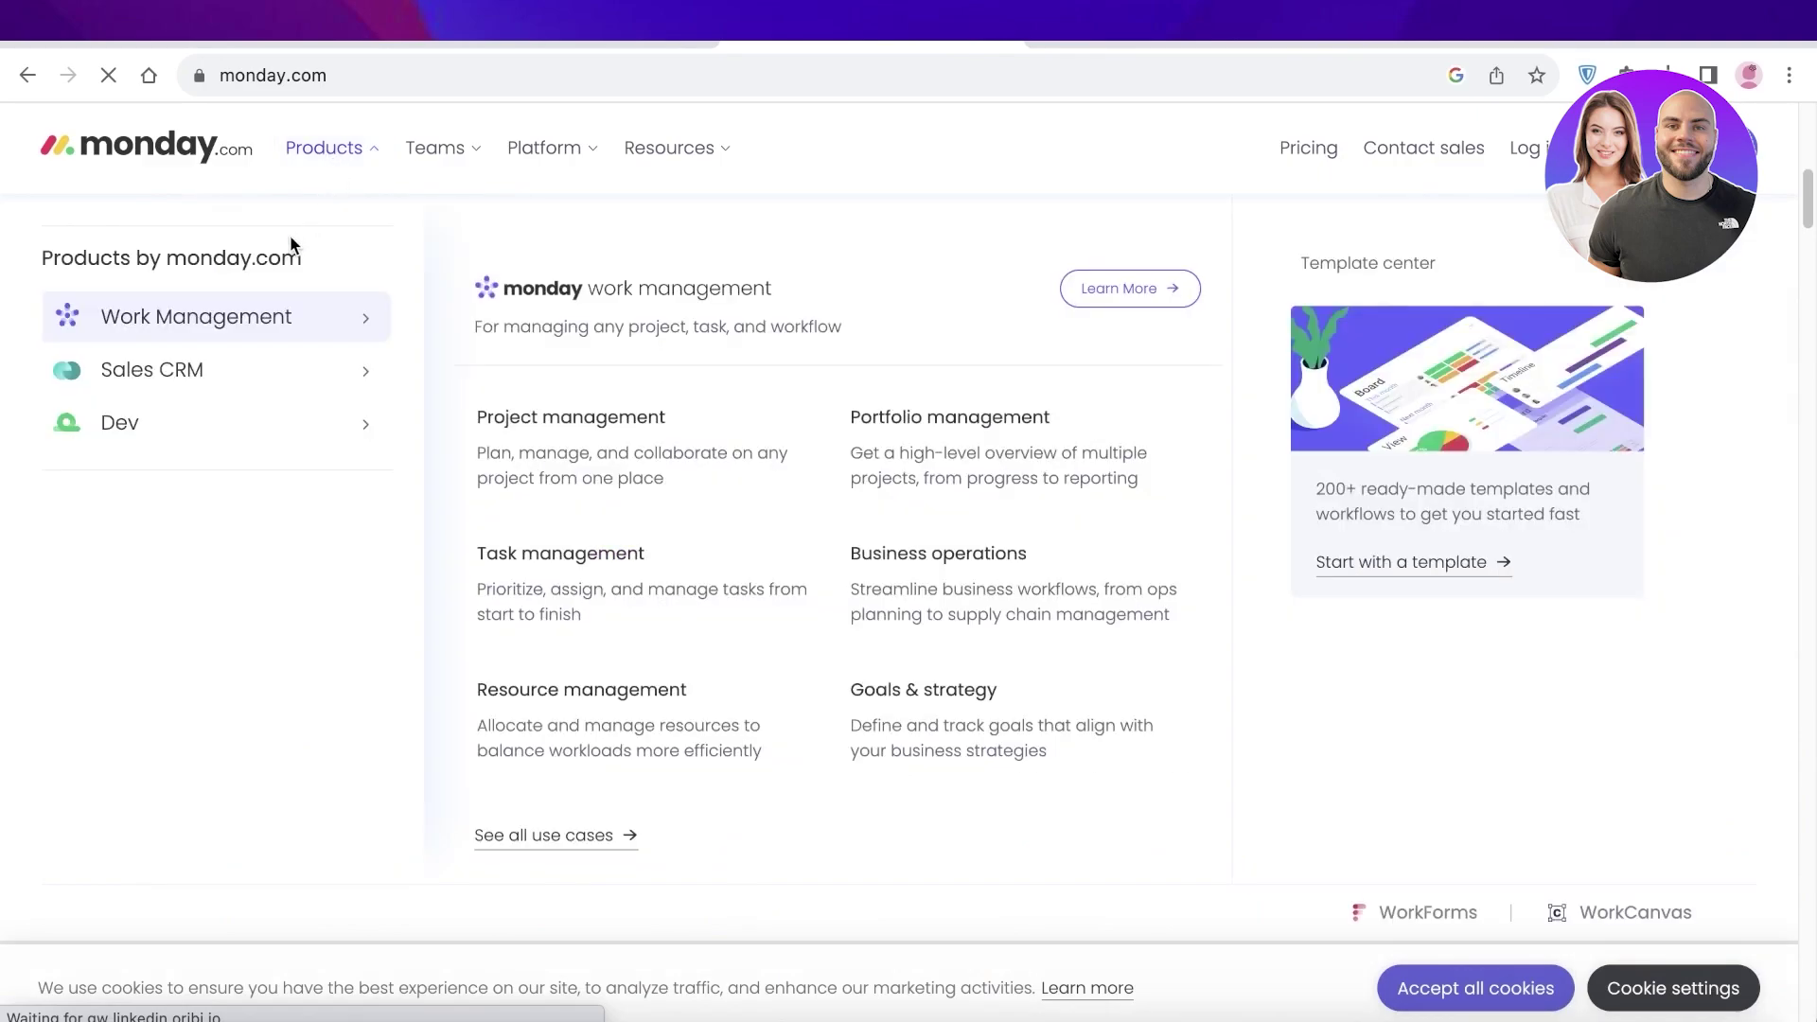
pyautogui.moveTo(213, 369)
pyautogui.moveTo(231, 313)
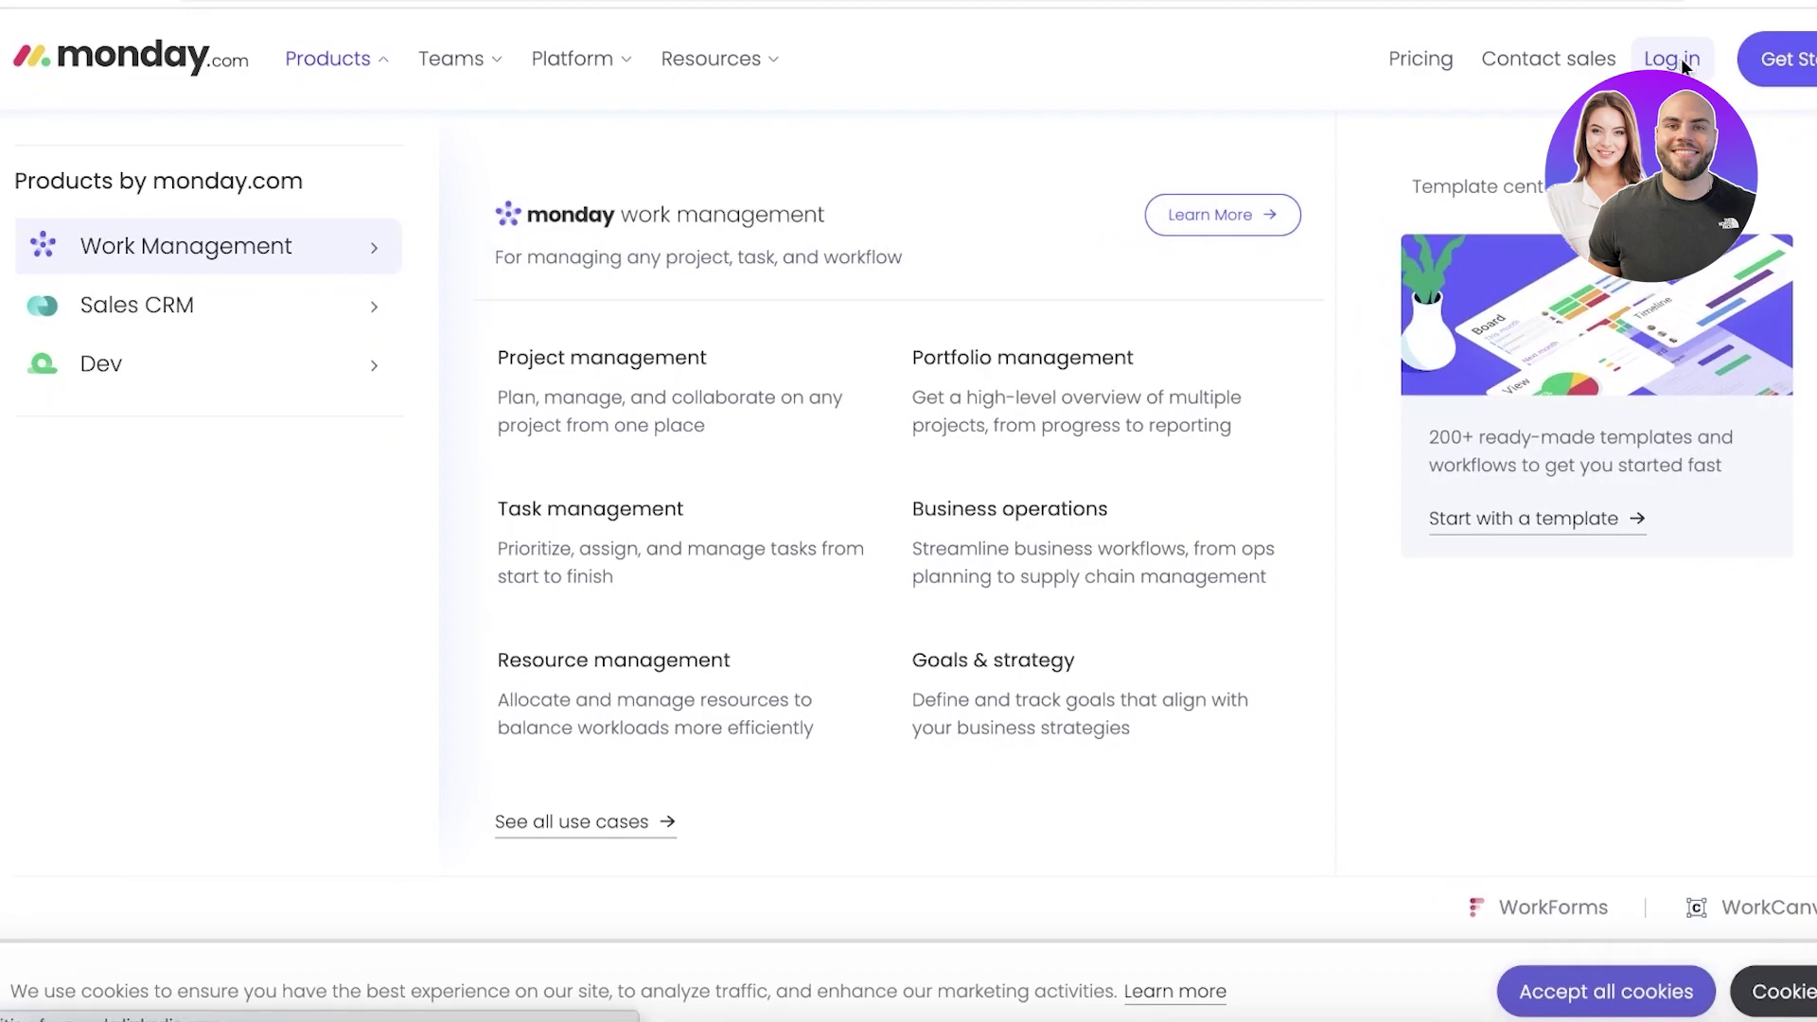
# Log in through the Google account to the monday.com account and dismiss the welcome message
pyautogui.click(1682, 63)
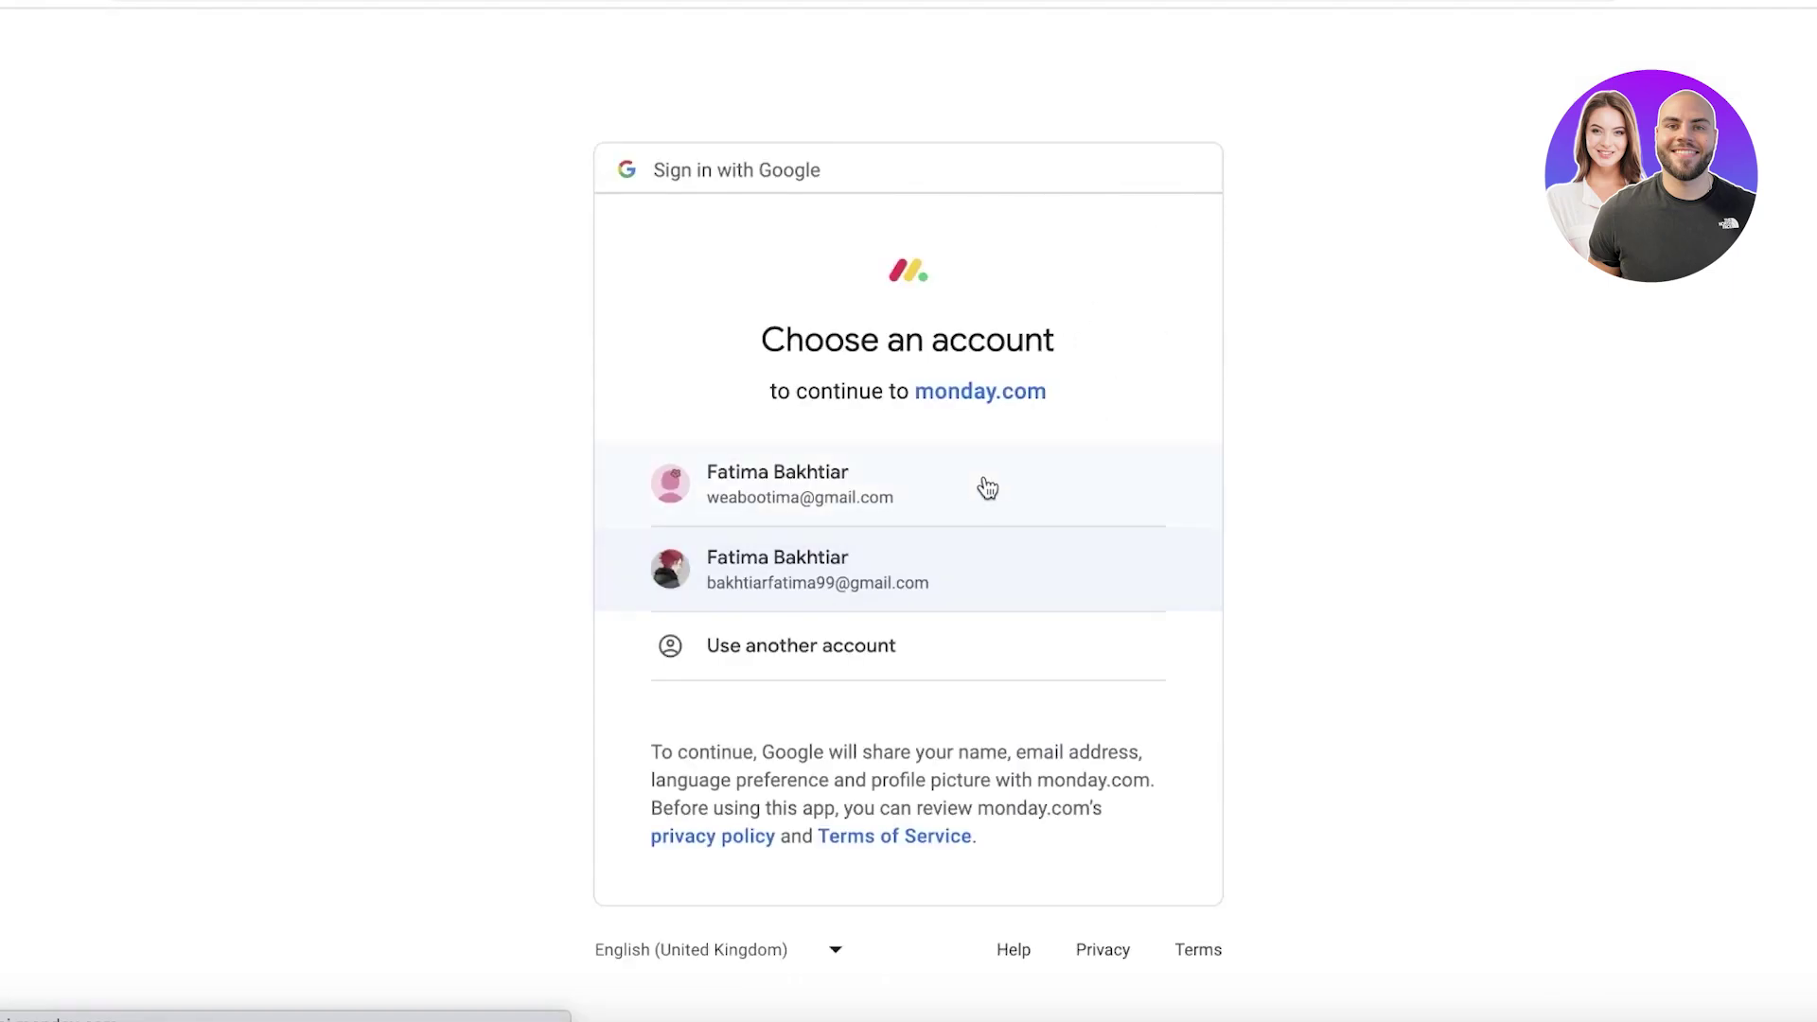
pyautogui.click(982, 487)
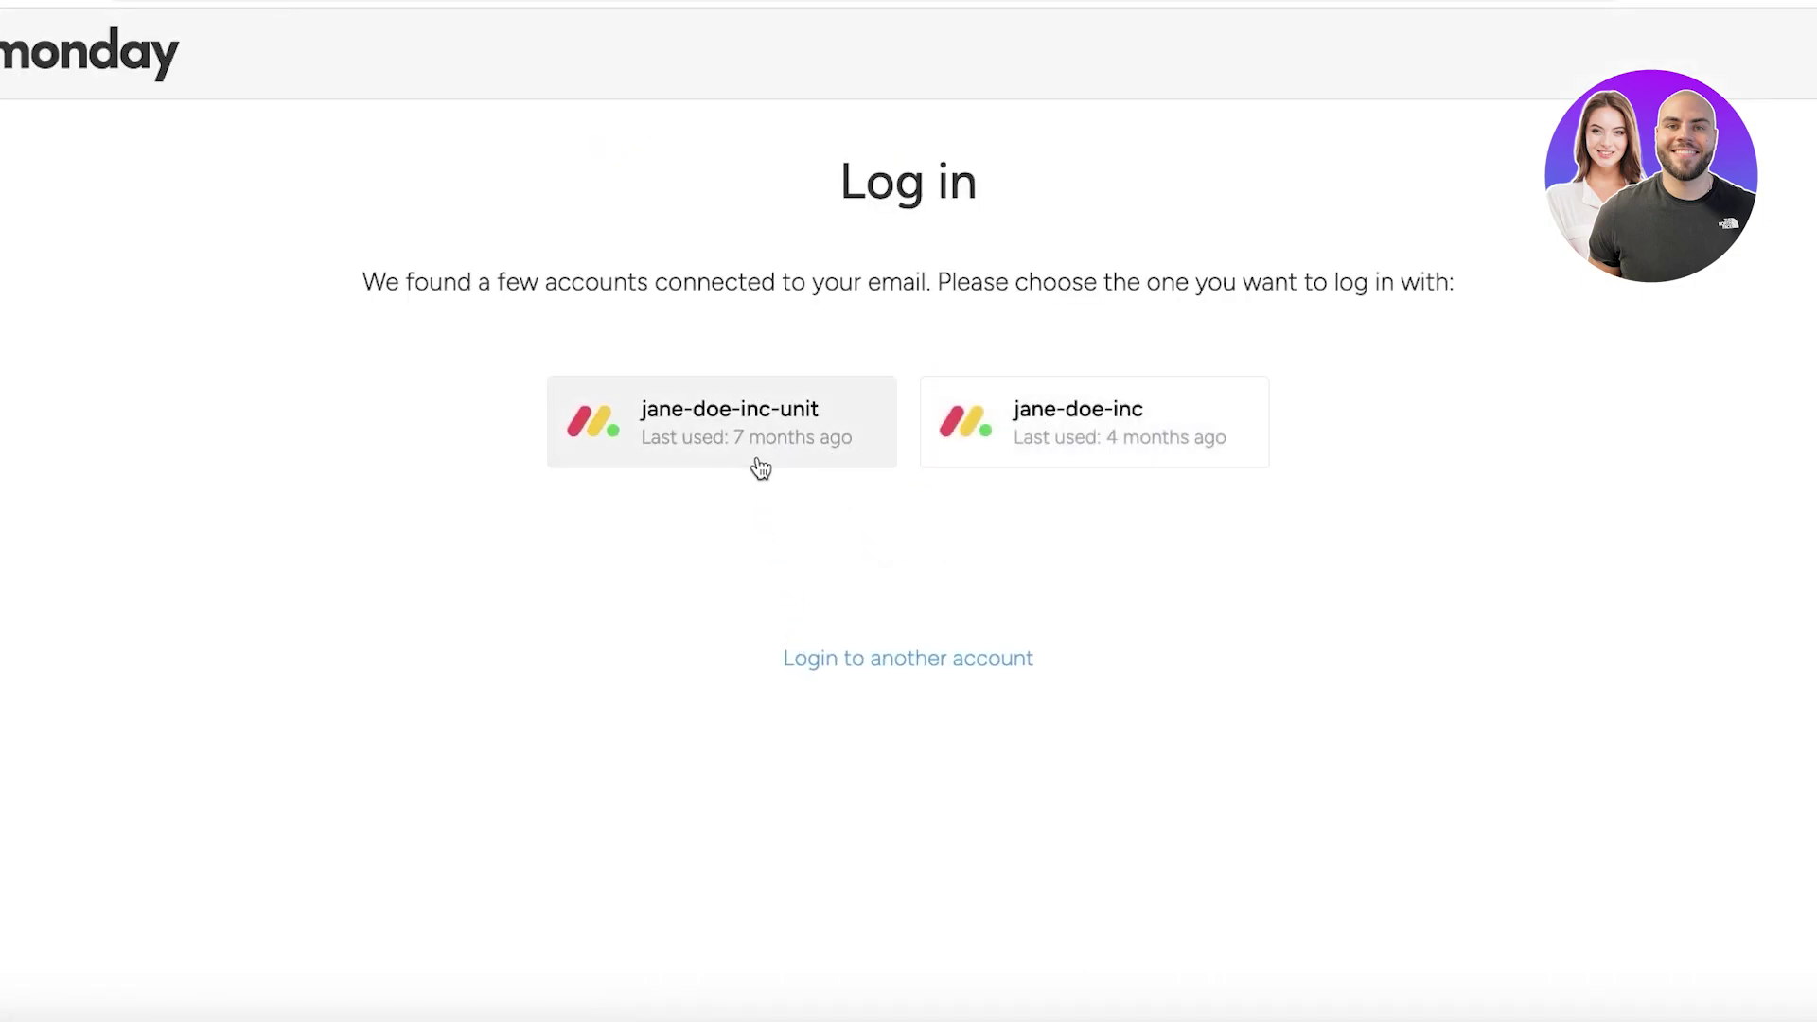
pyautogui.click(940, 448)
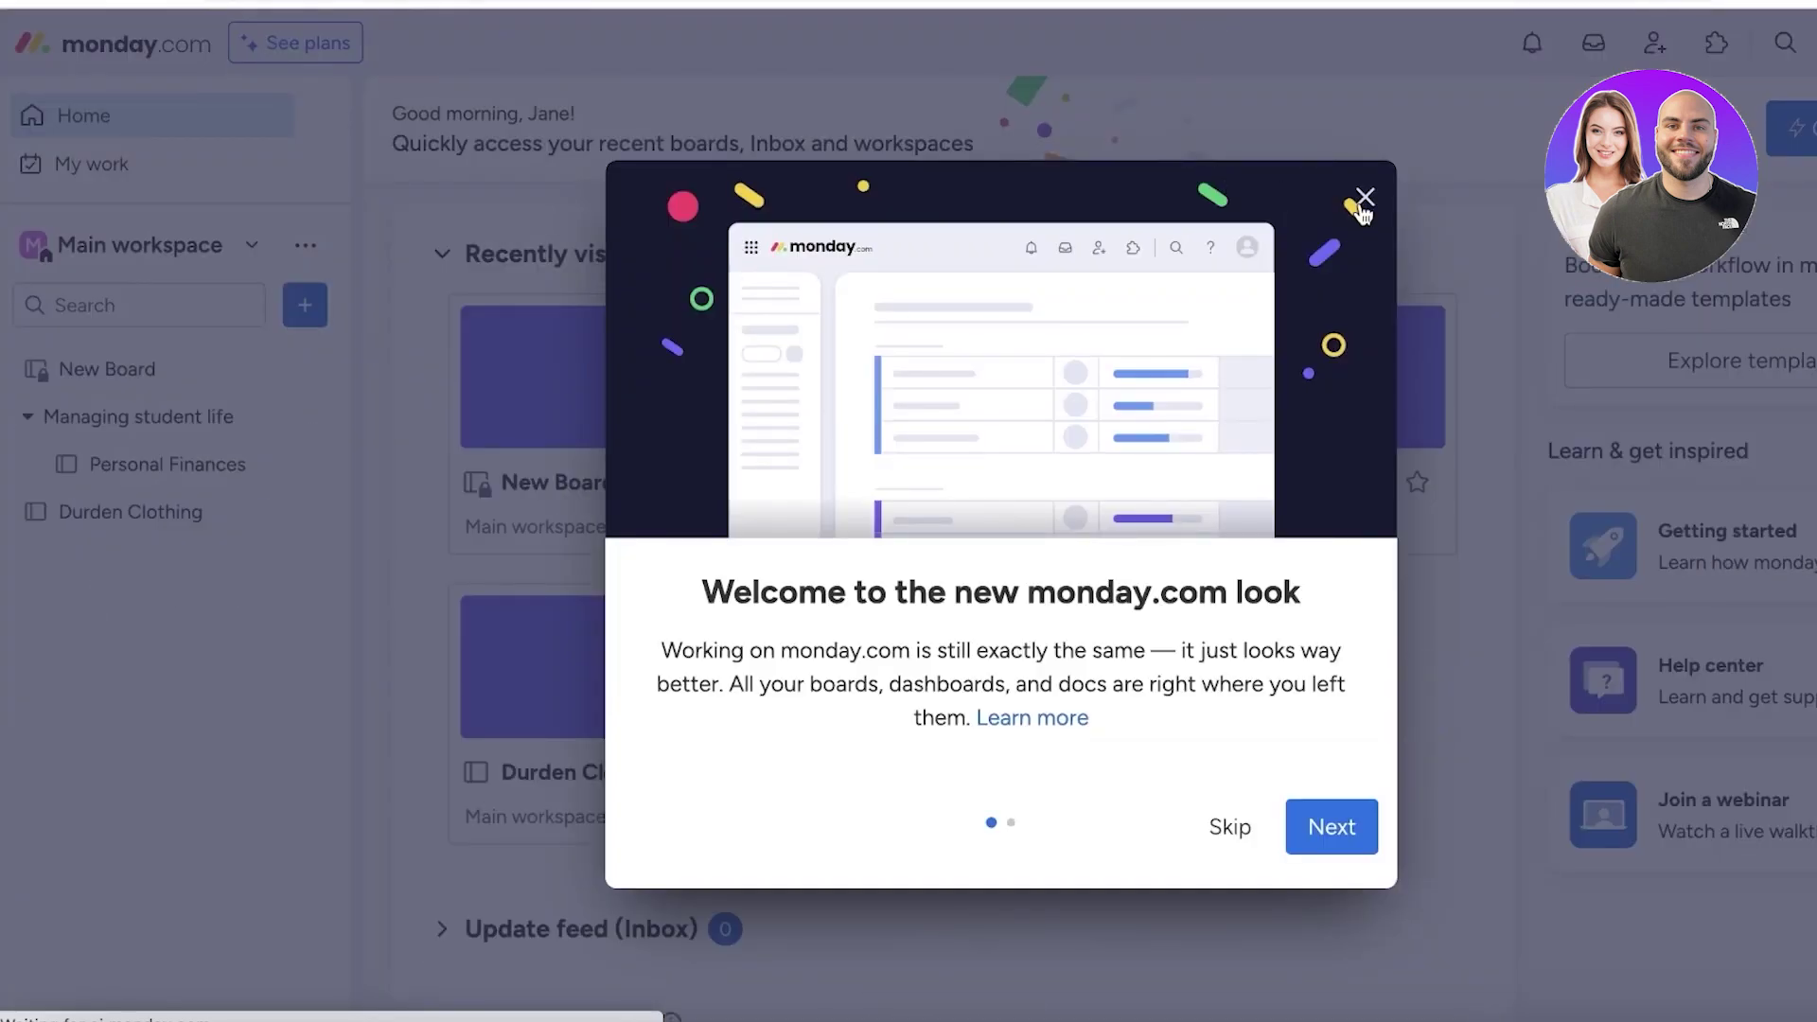
pyautogui.click(1364, 199)
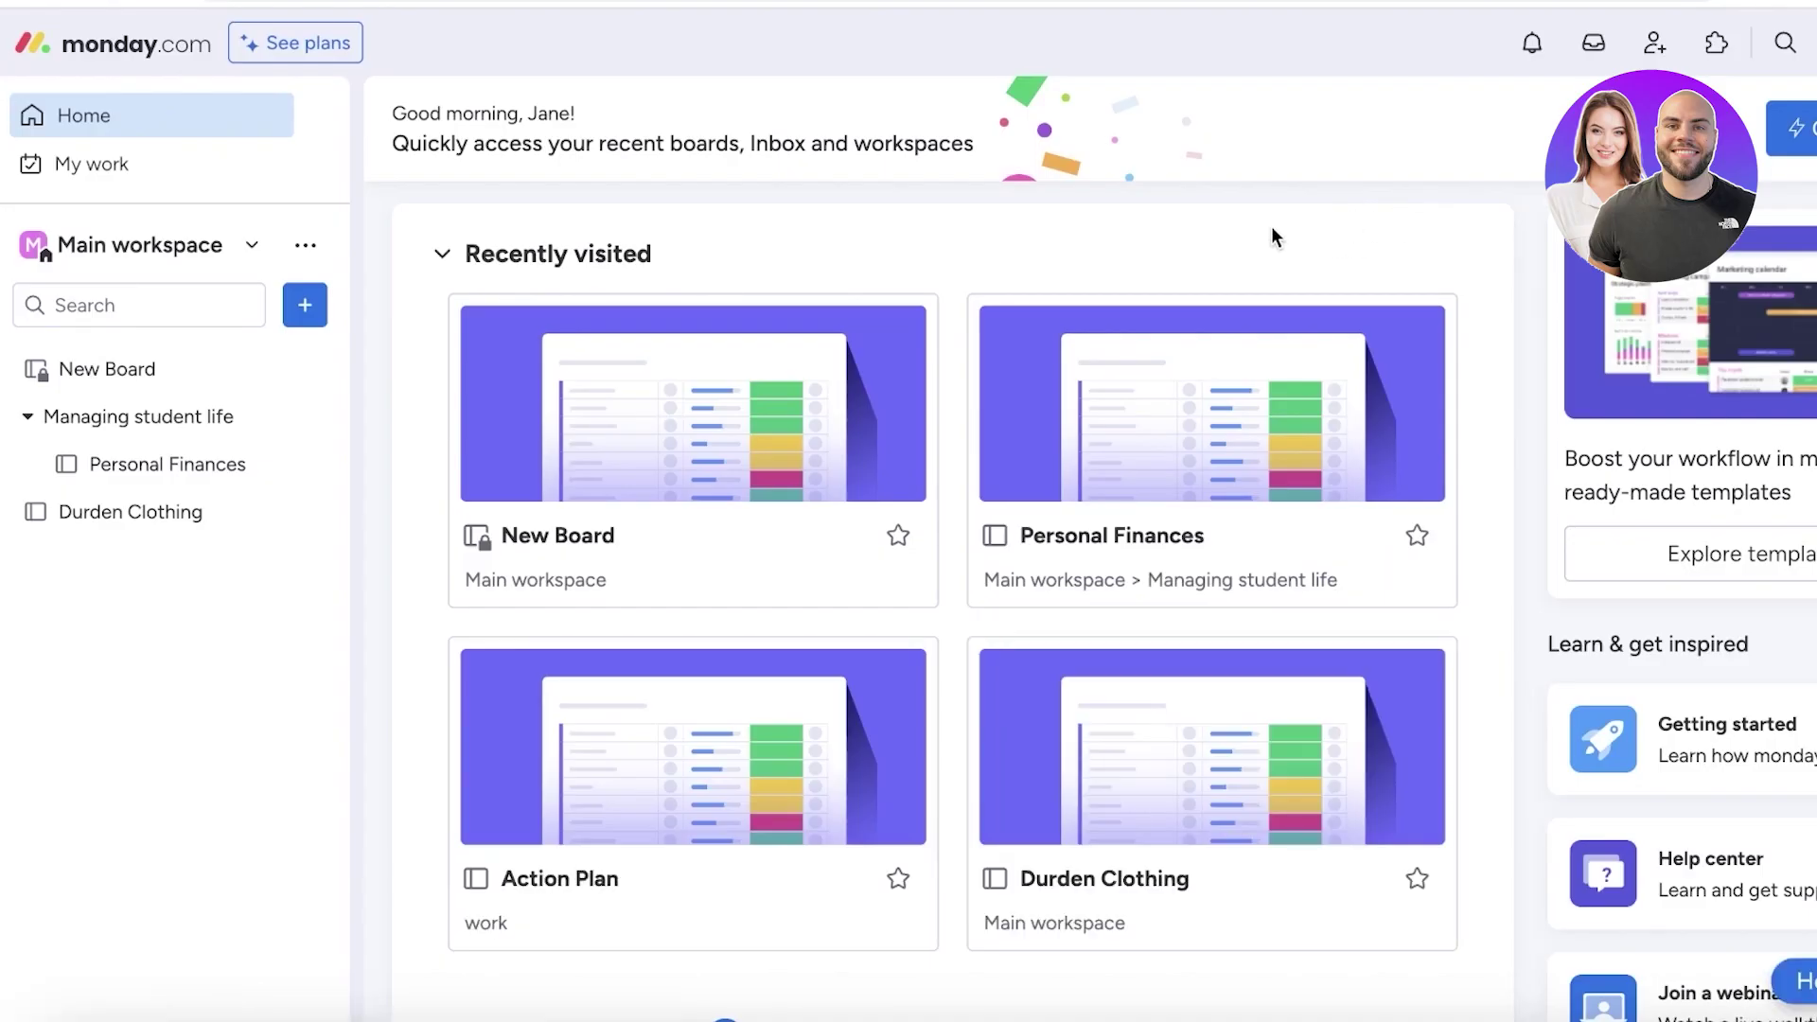
# Create a new workspace named 'CRM Sample'
pyautogui.click(188, 254)
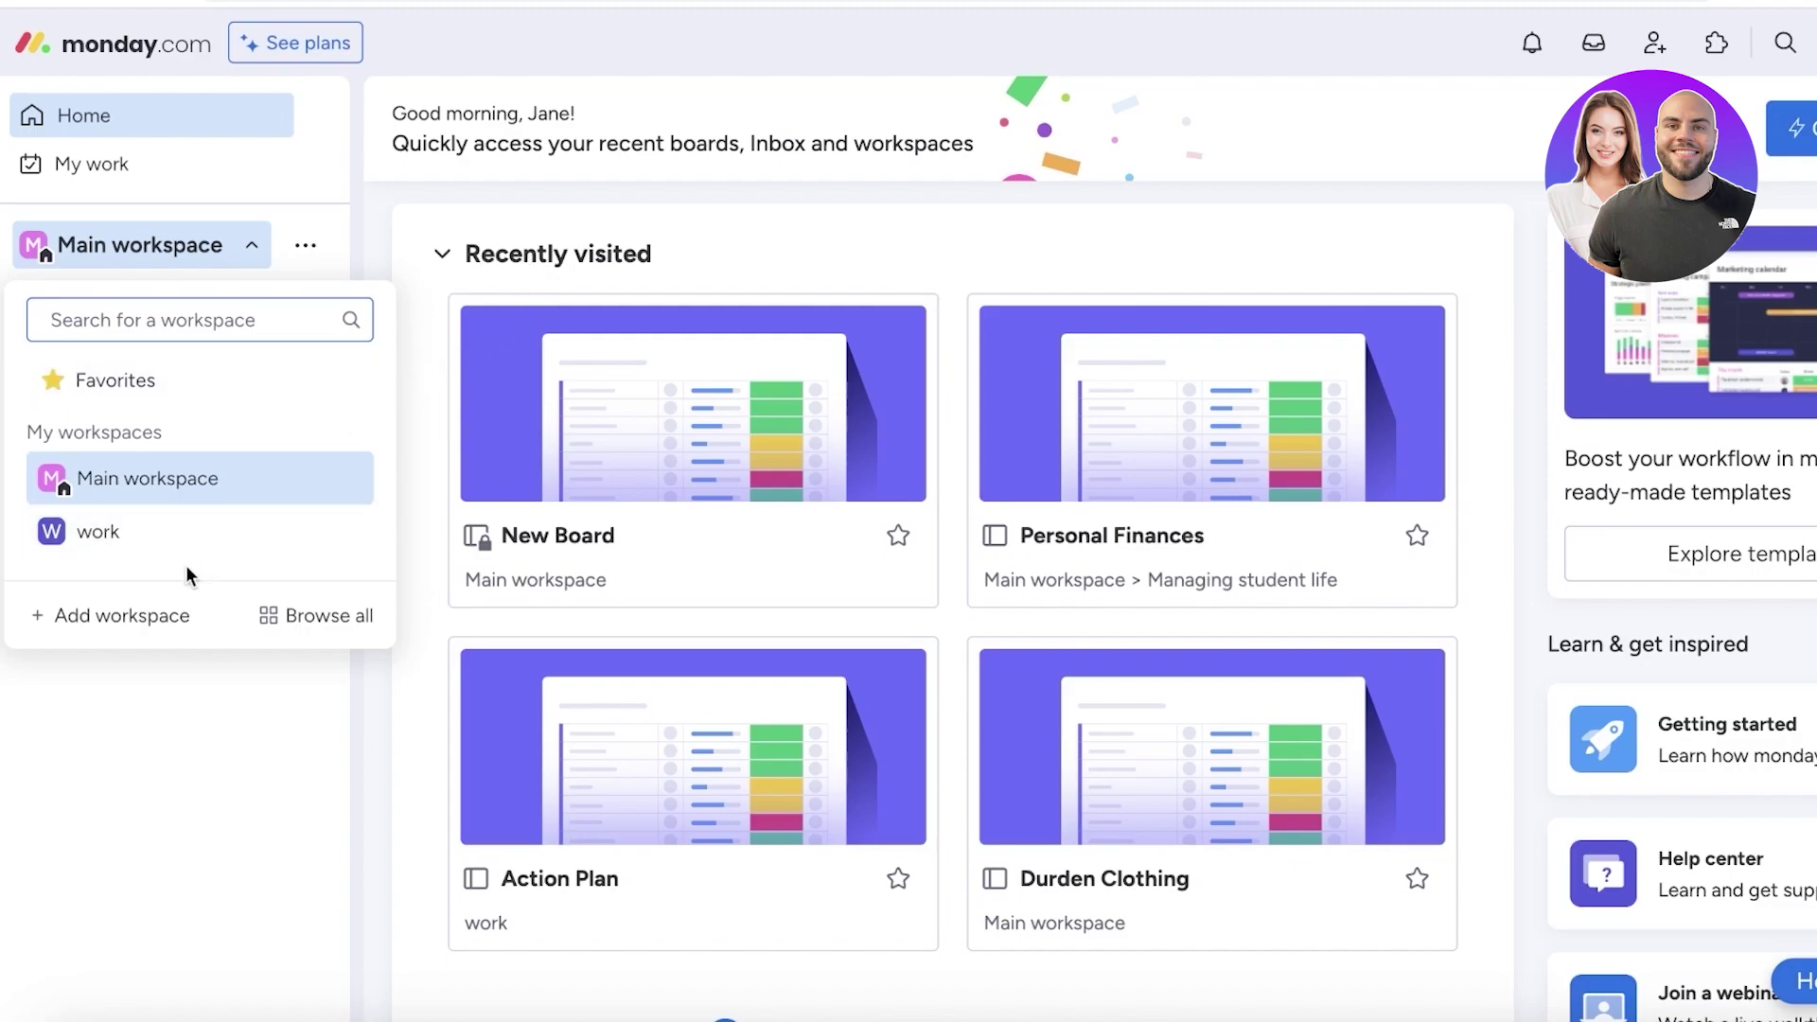
pyautogui.click(156, 614)
pyautogui.write('CRM Sample')
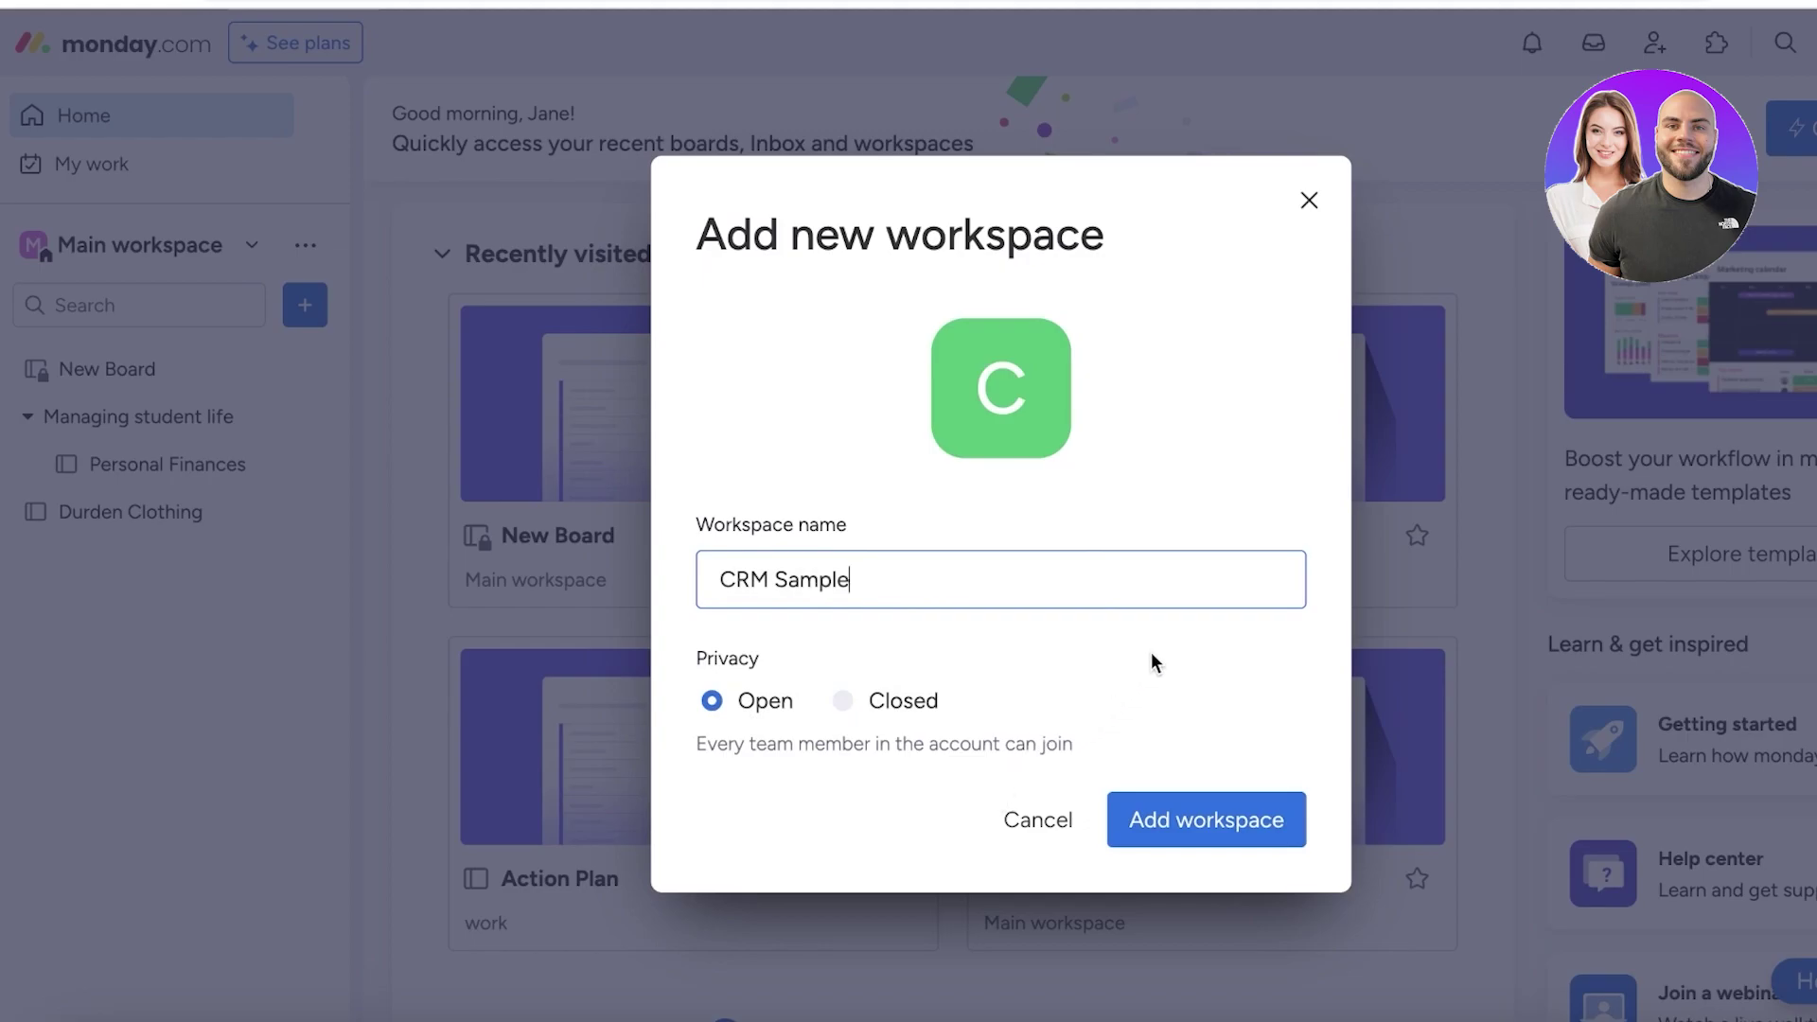
pyautogui.click(1149, 835)
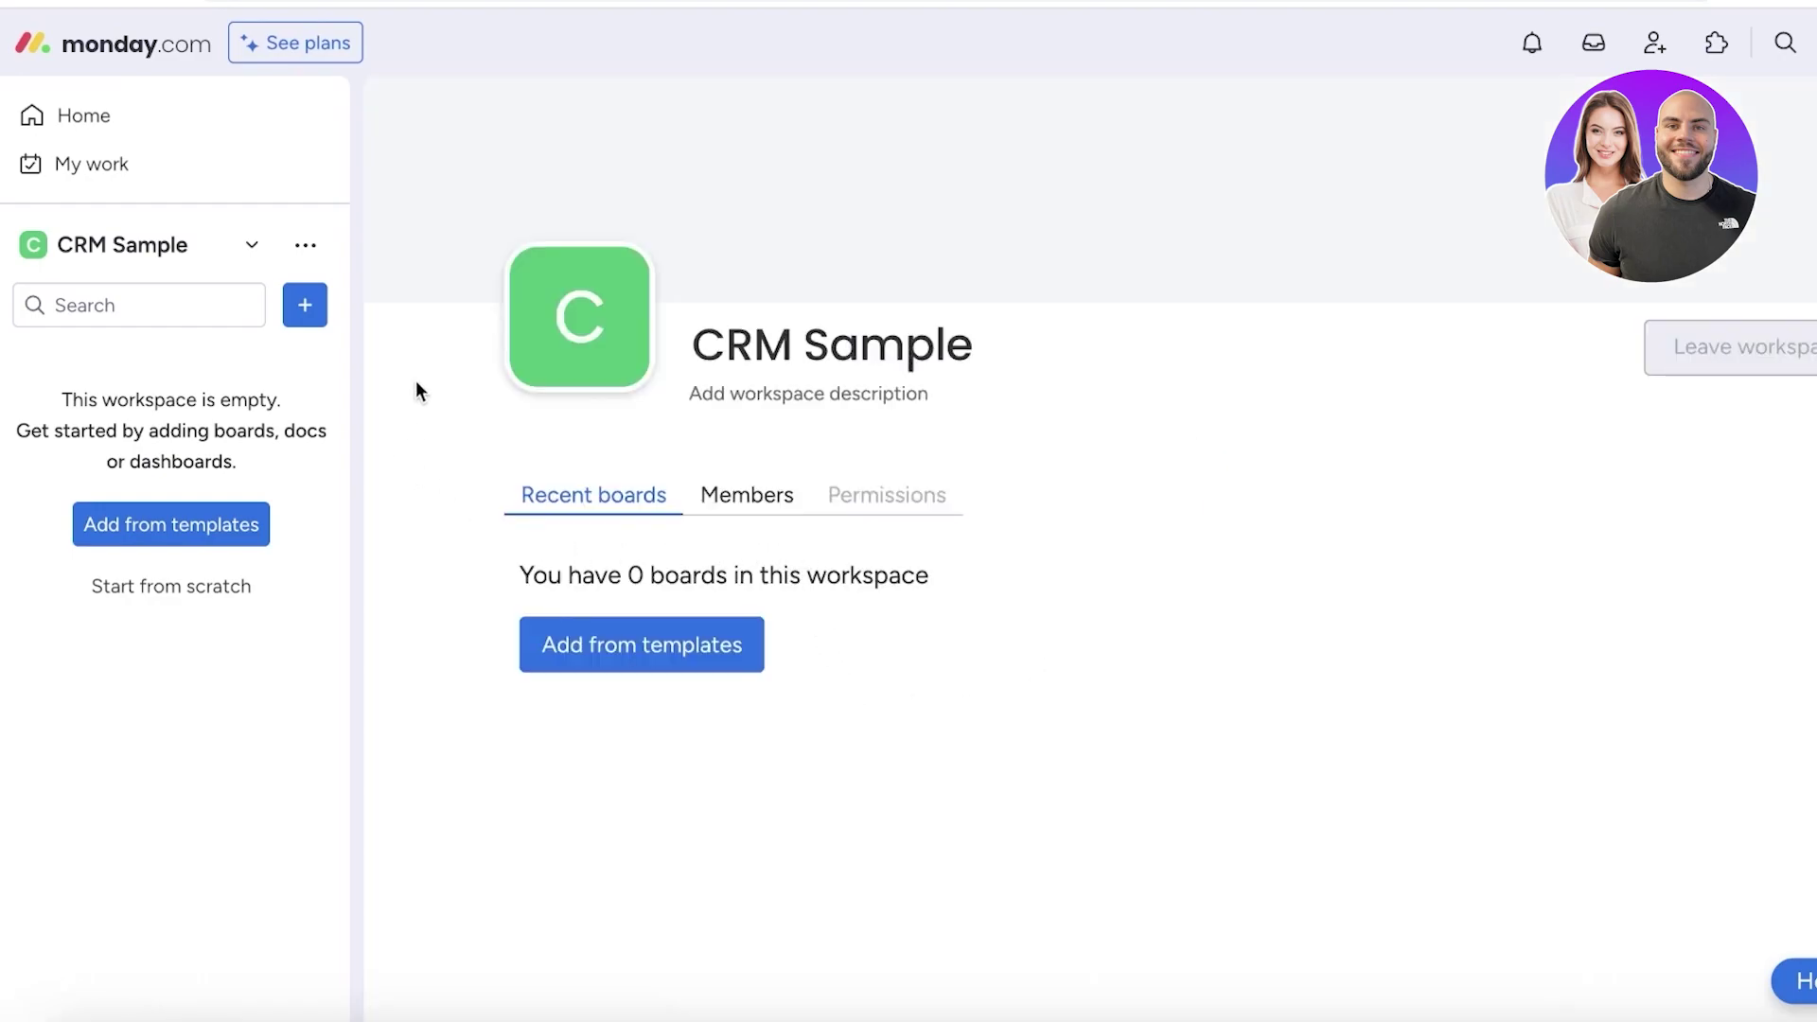
# Give the workspace the description 'Youtube Tutorial Sample'
pyautogui.click(749, 391)
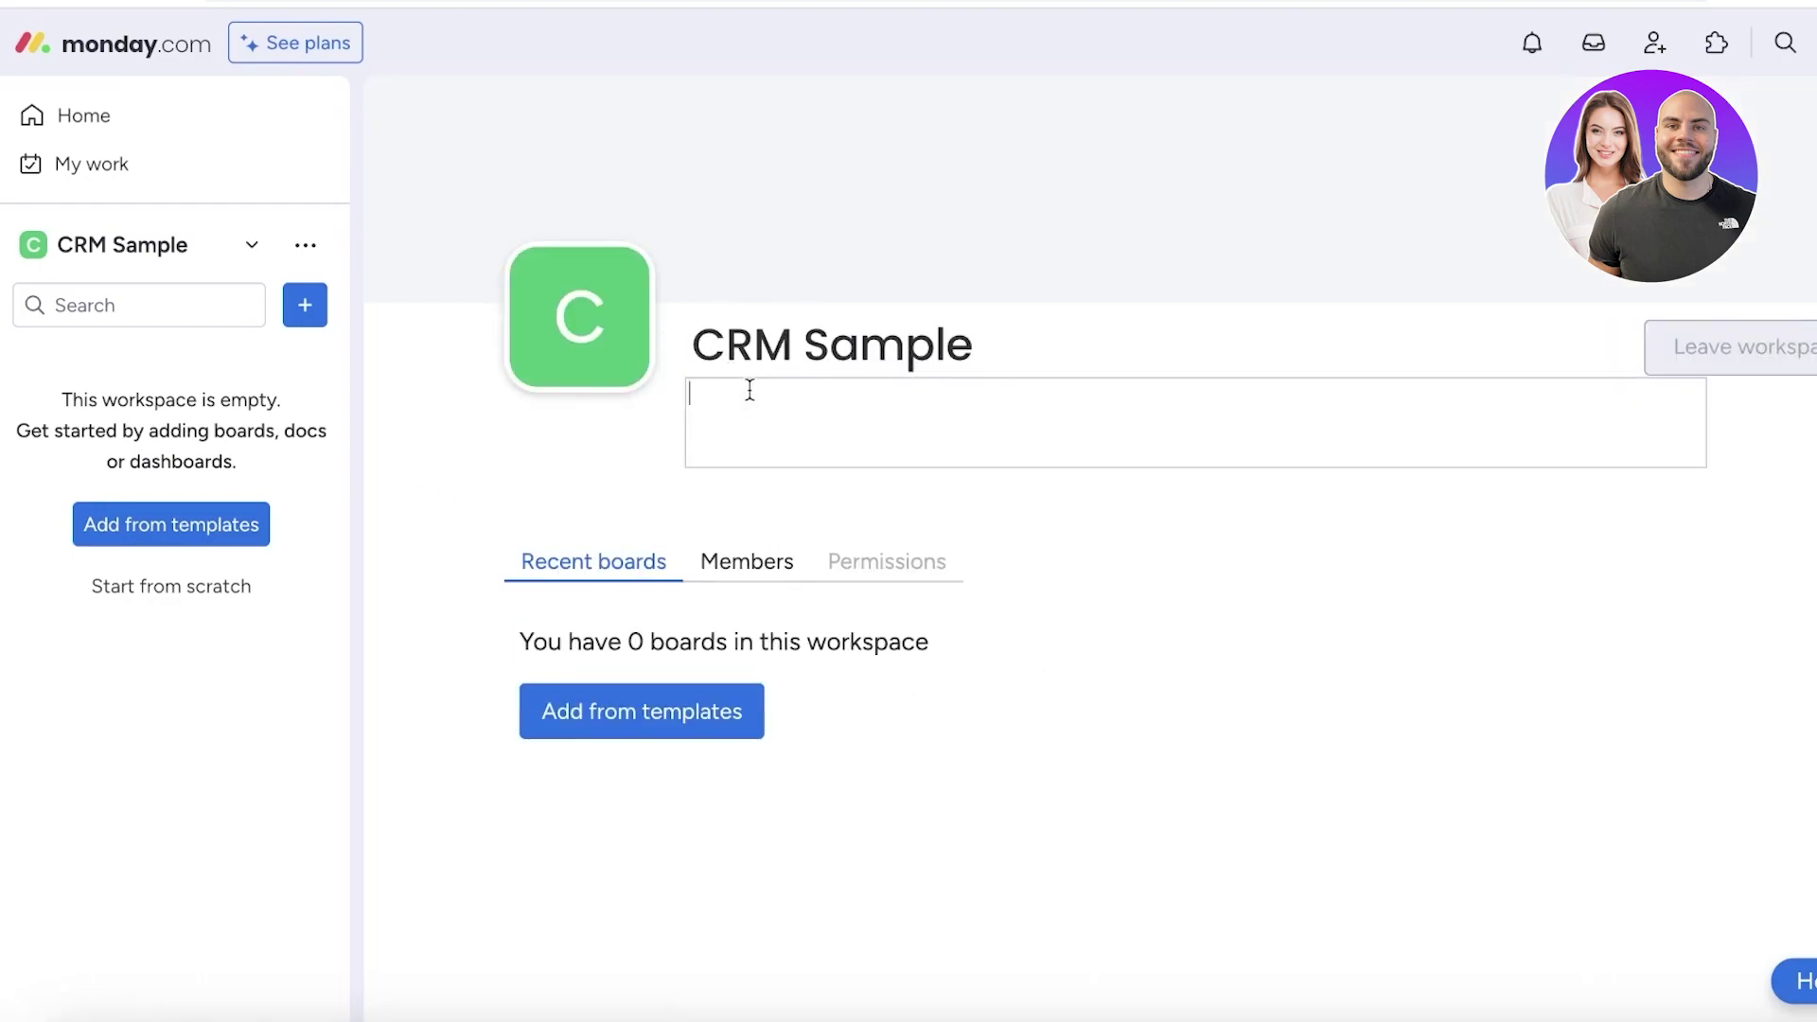
pyautogui.write('Youtube Tutorial Sample')
pyautogui.click(1692, 699)
# Set the workspace icon to a lightning bolt on a dark red background, then browse templates
pyautogui.click(589, 343)
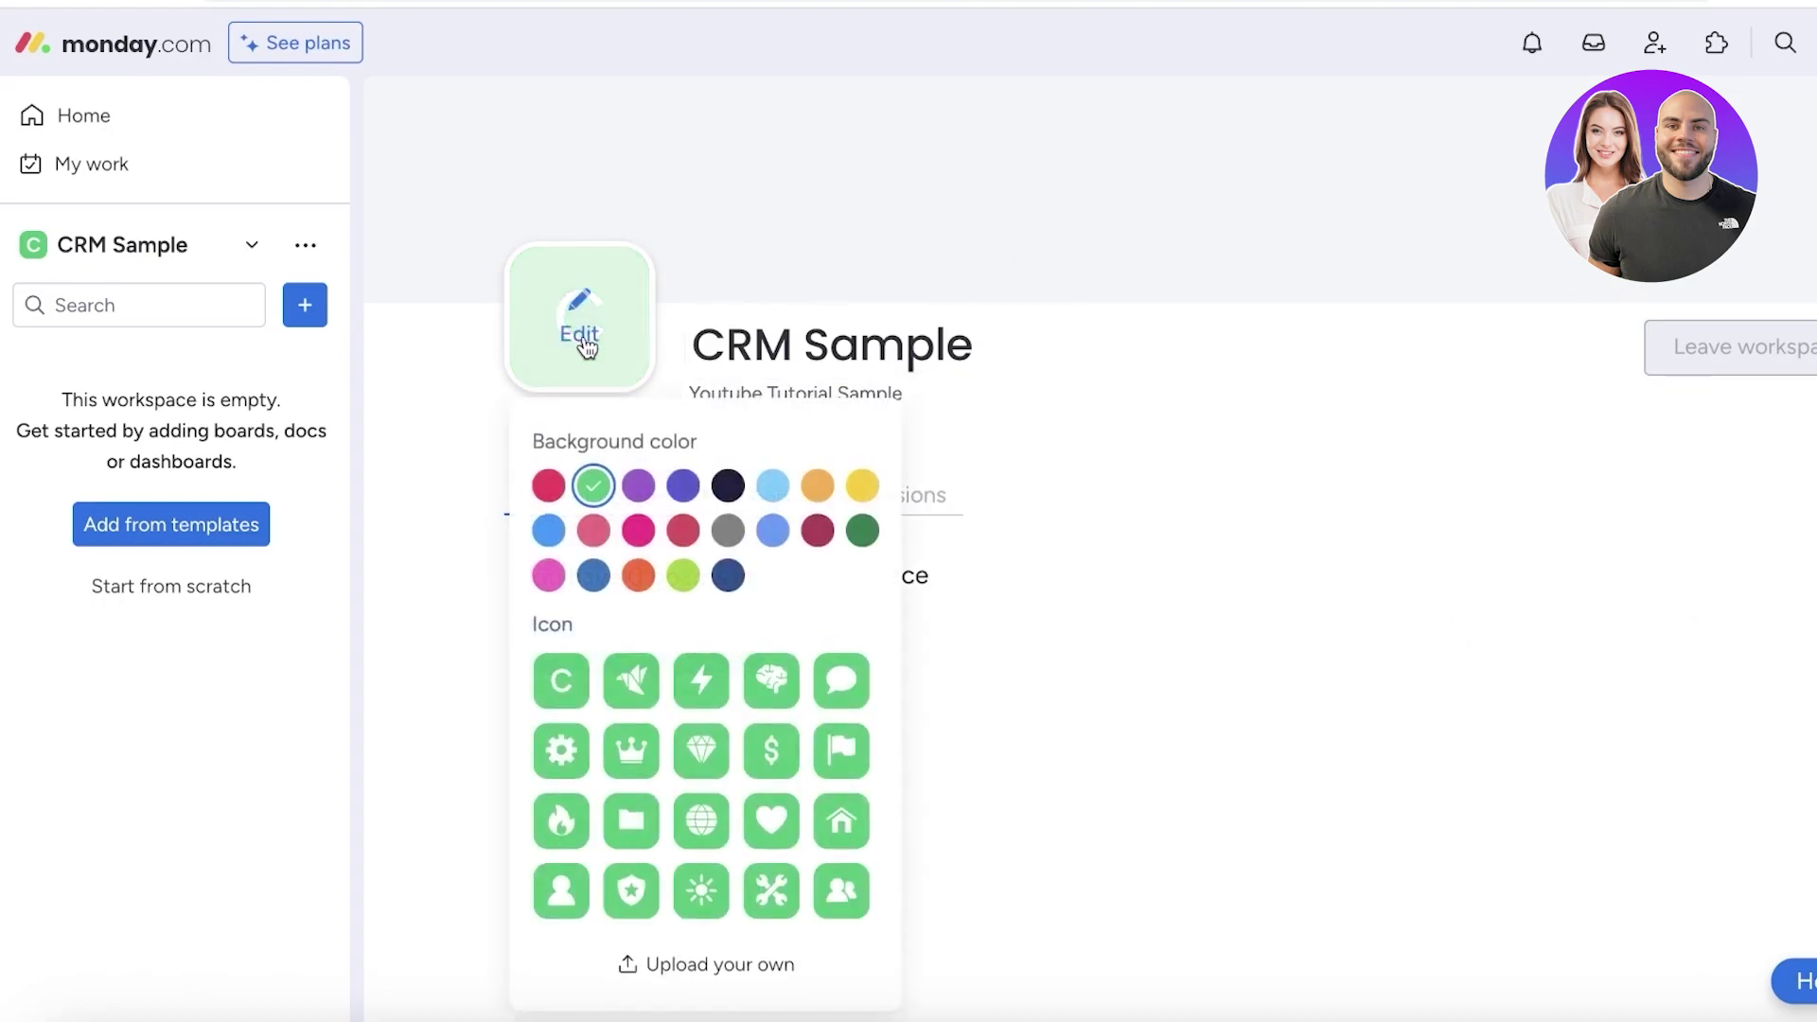
pyautogui.click(634, 678)
pyautogui.click(702, 680)
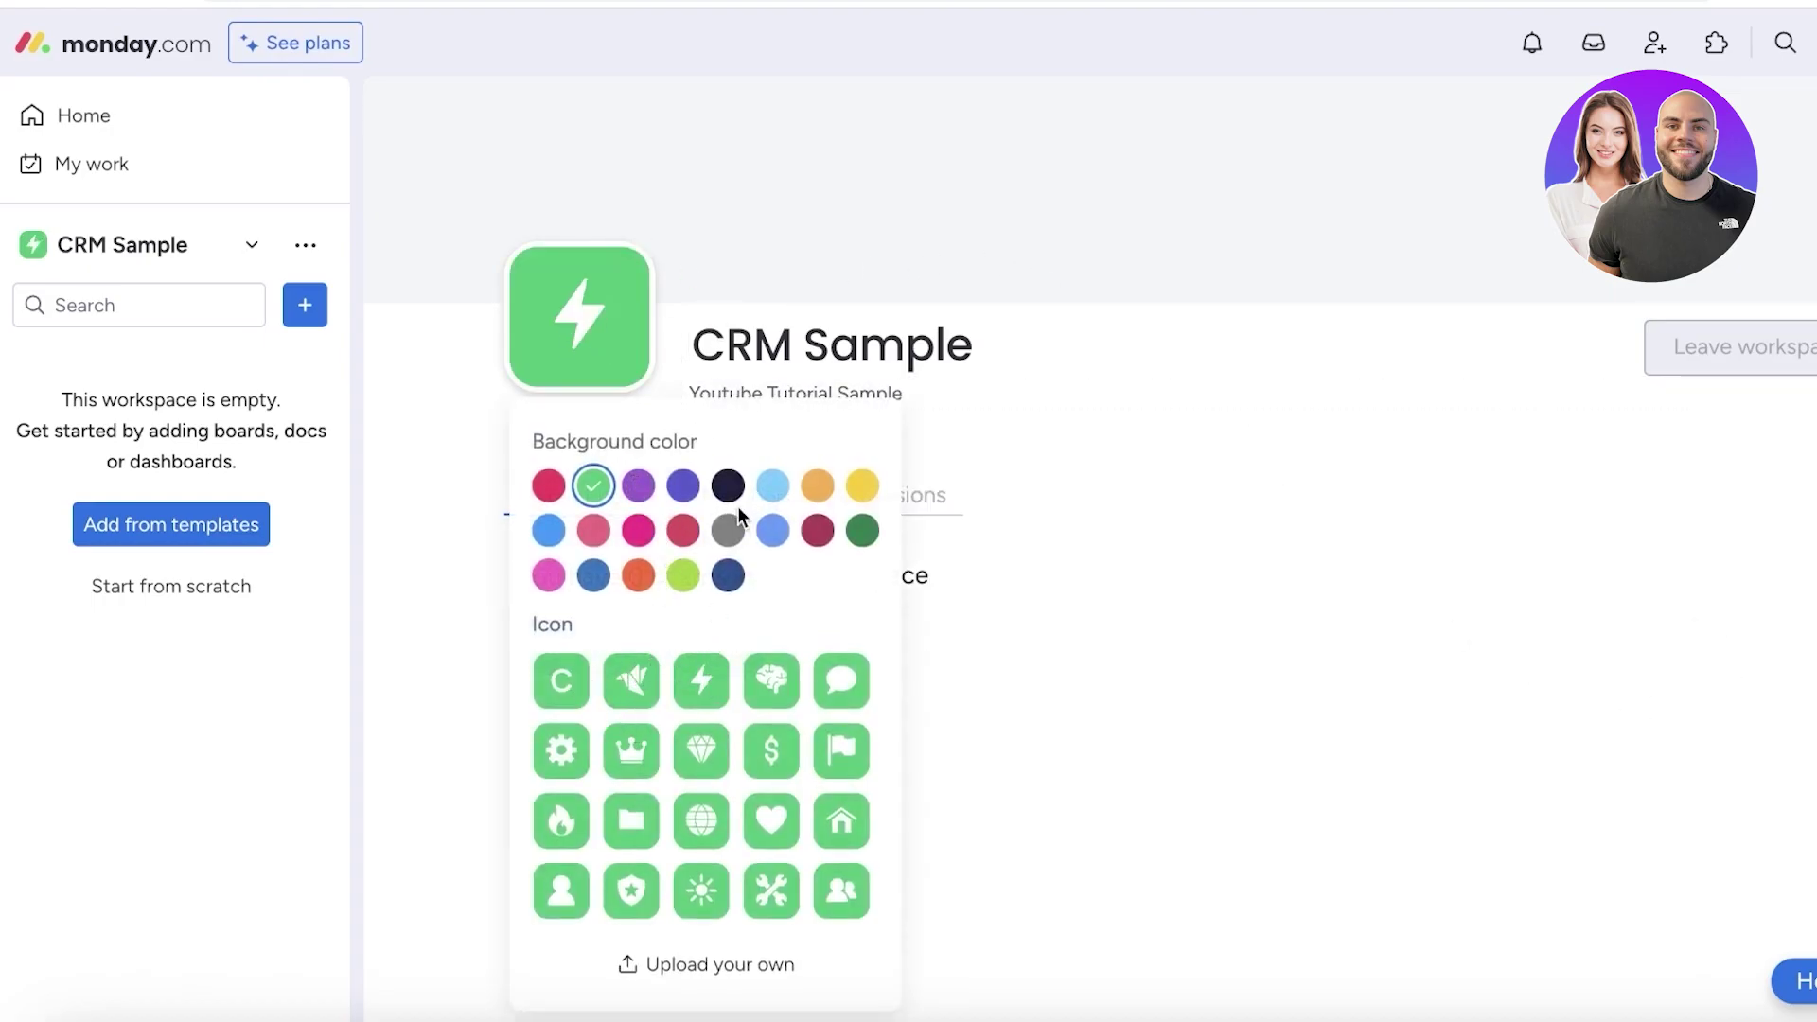
pyautogui.click(816, 530)
pyautogui.click(714, 654)
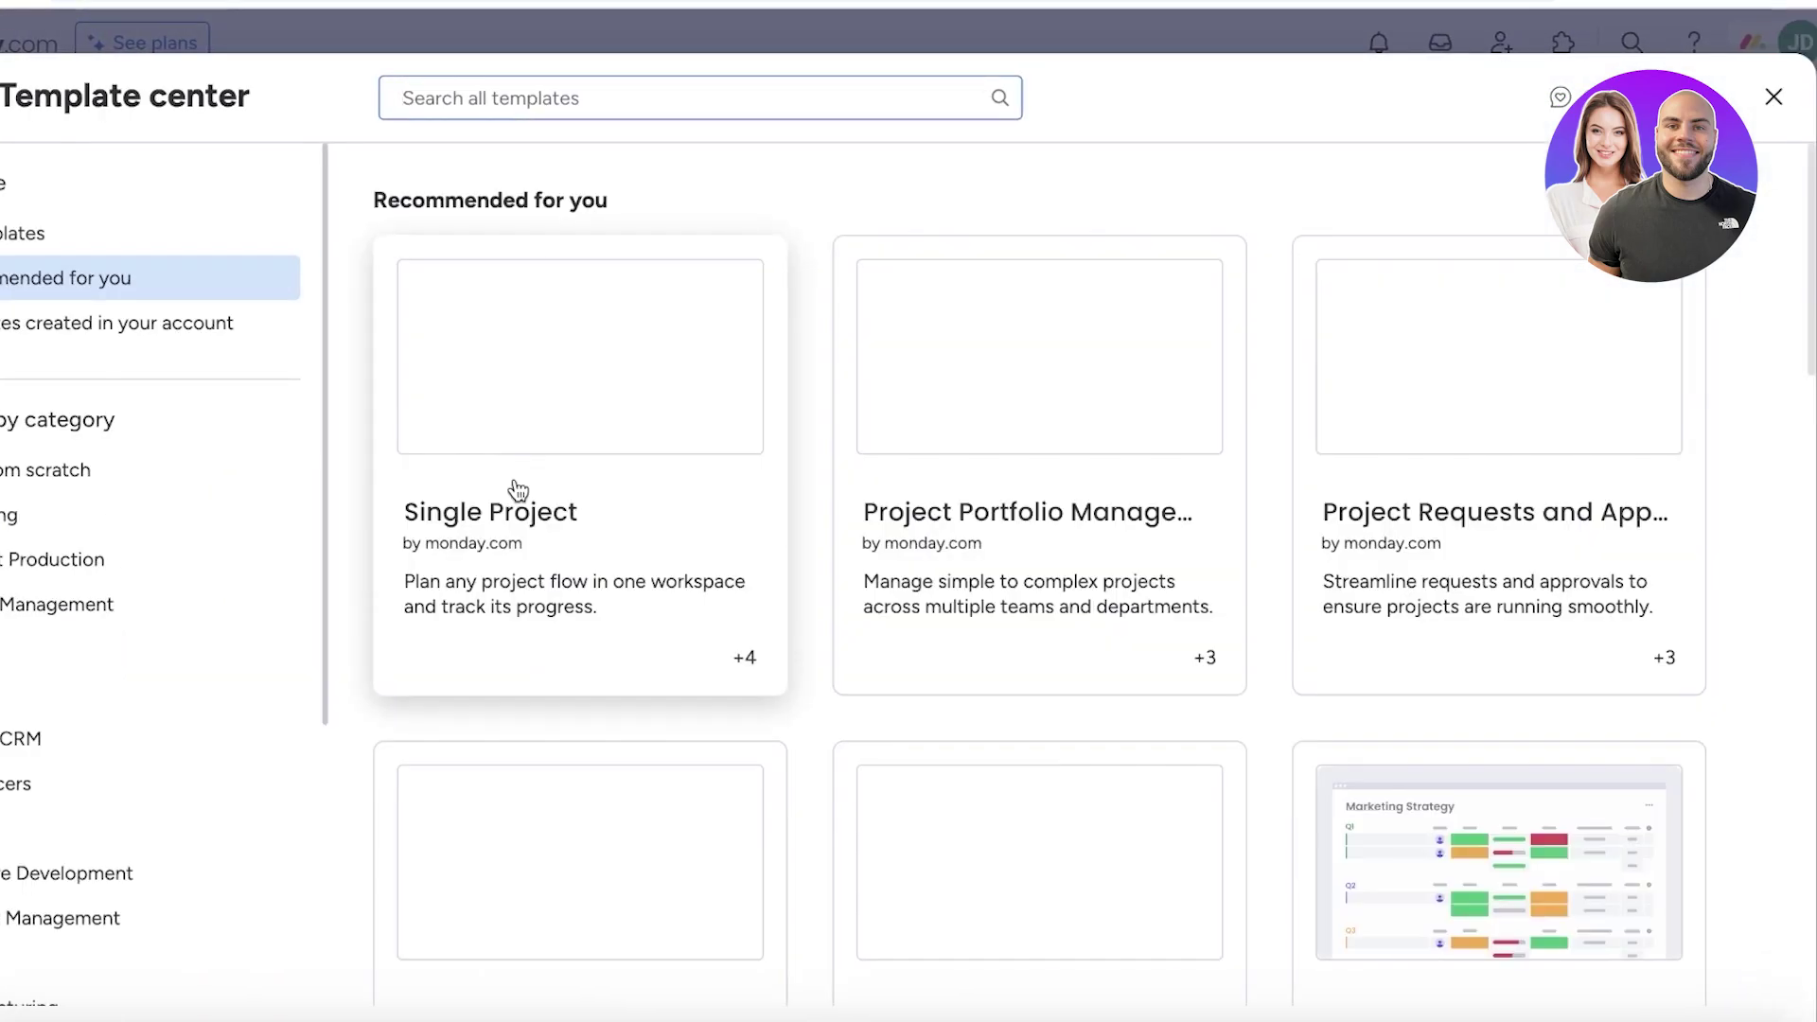
# Filter the template center to Sales & CRM and open the Basic CRM template details
pyautogui.scroll(-3, 745, 497)
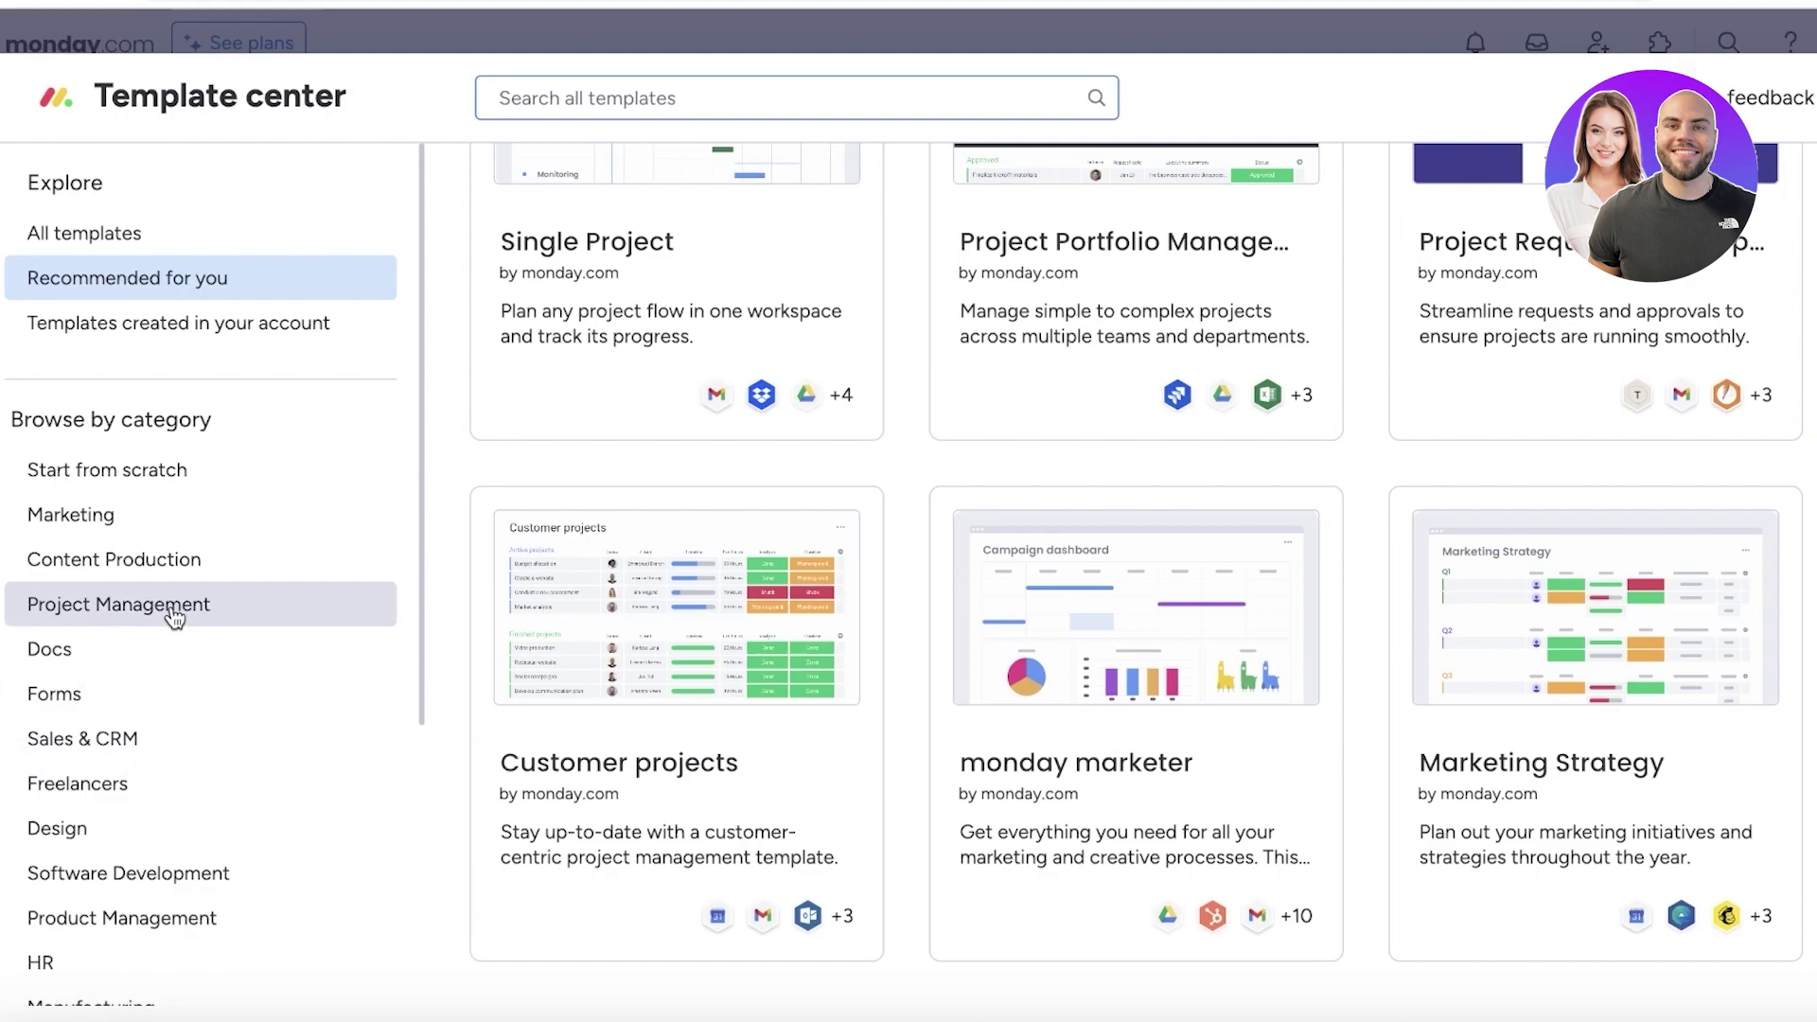
pyautogui.scroll(-5, 180, 610)
pyautogui.scroll(3, 693, 228)
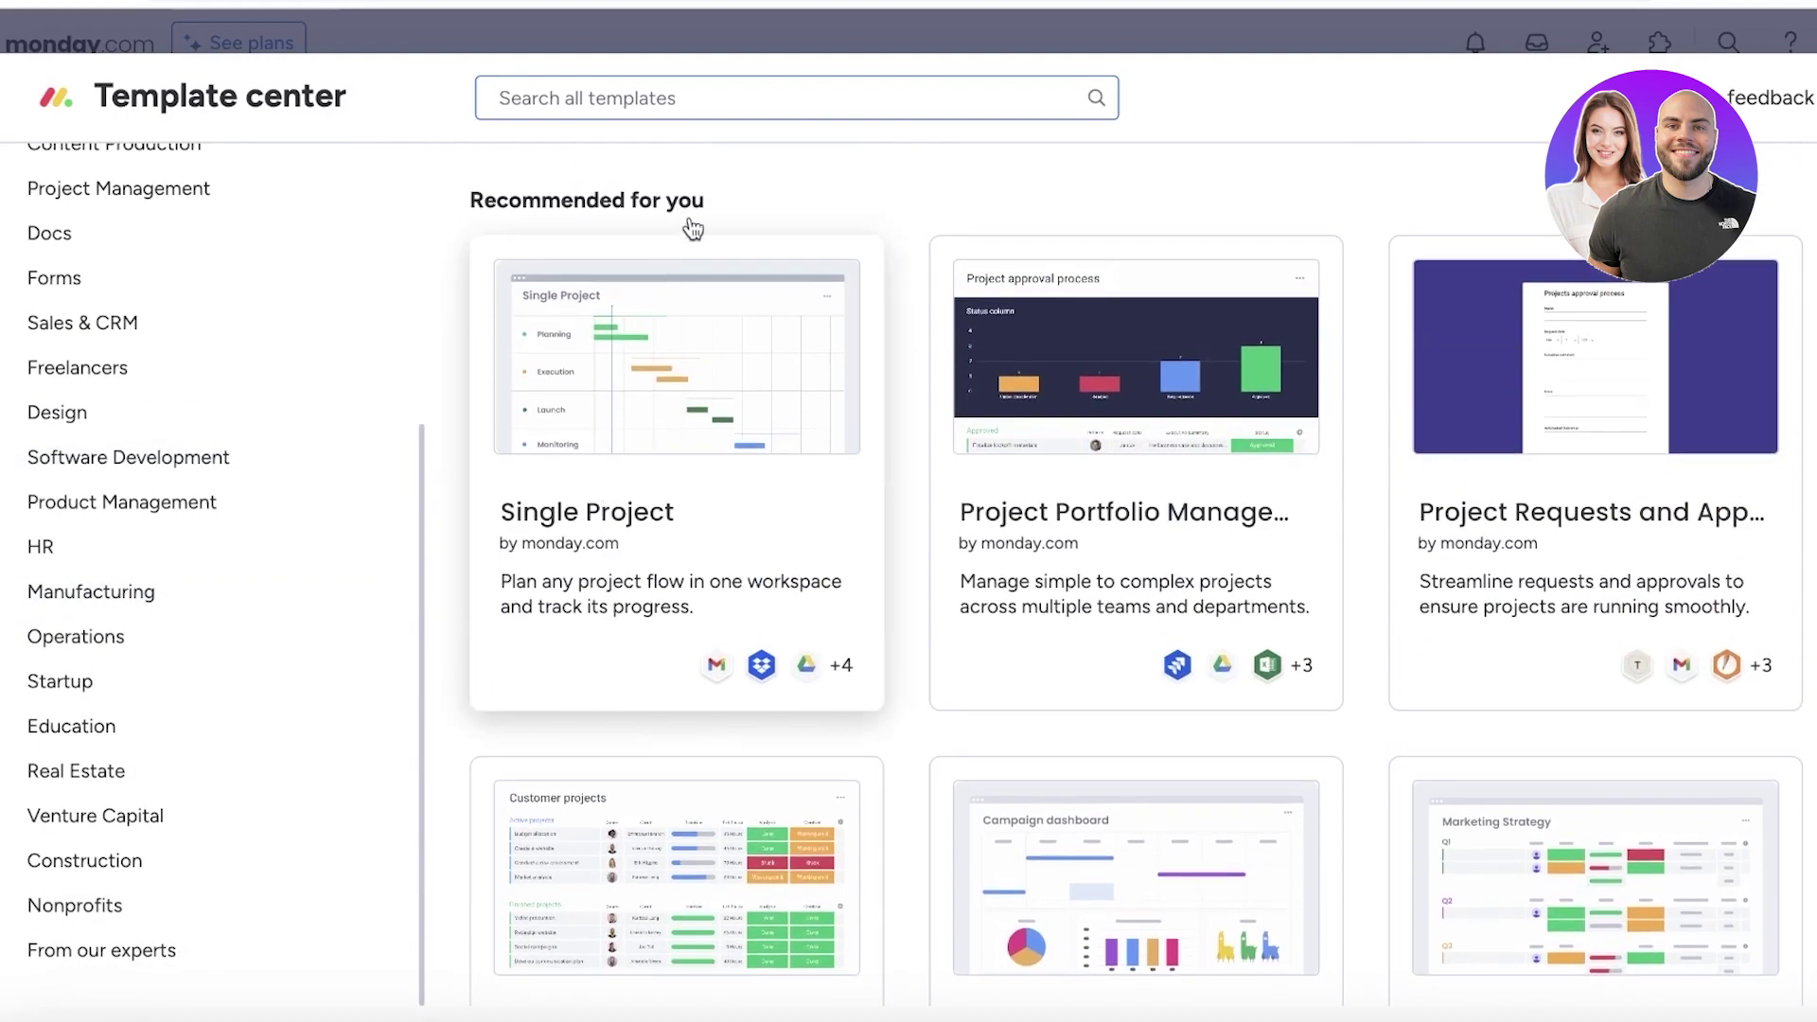
pyautogui.click(57, 333)
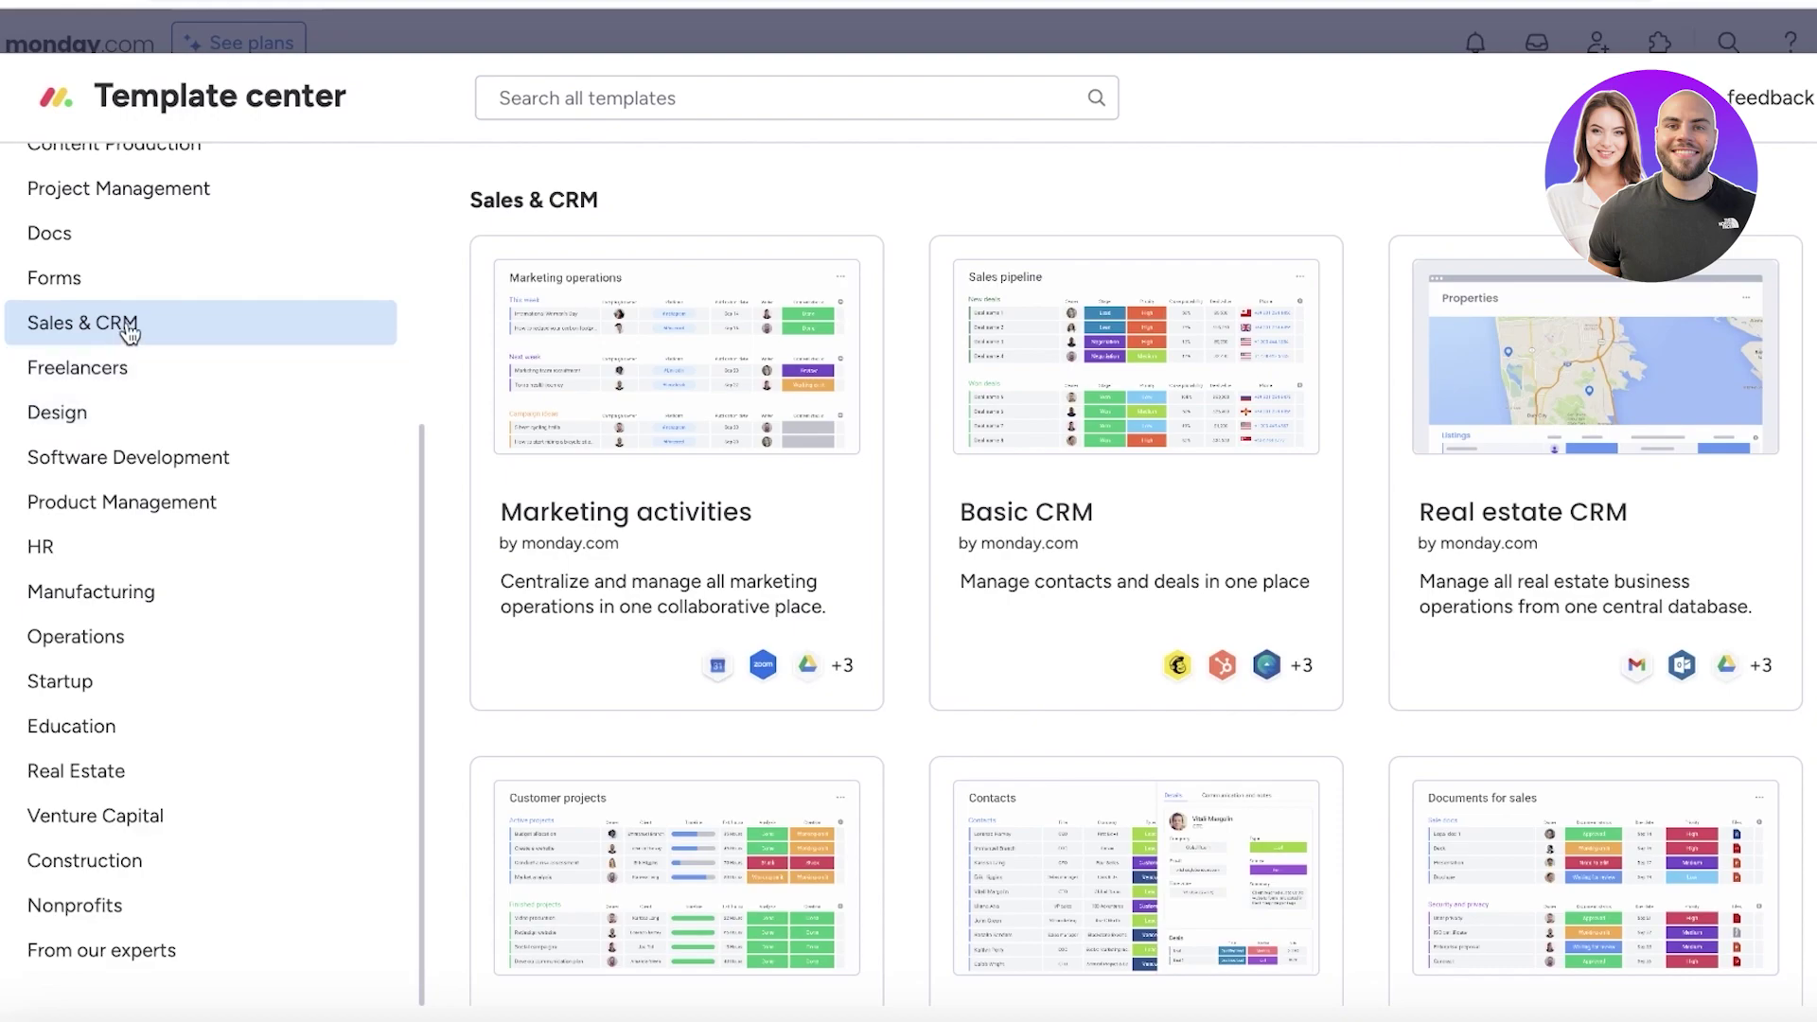
pyautogui.scroll(-8, 1270, 327)
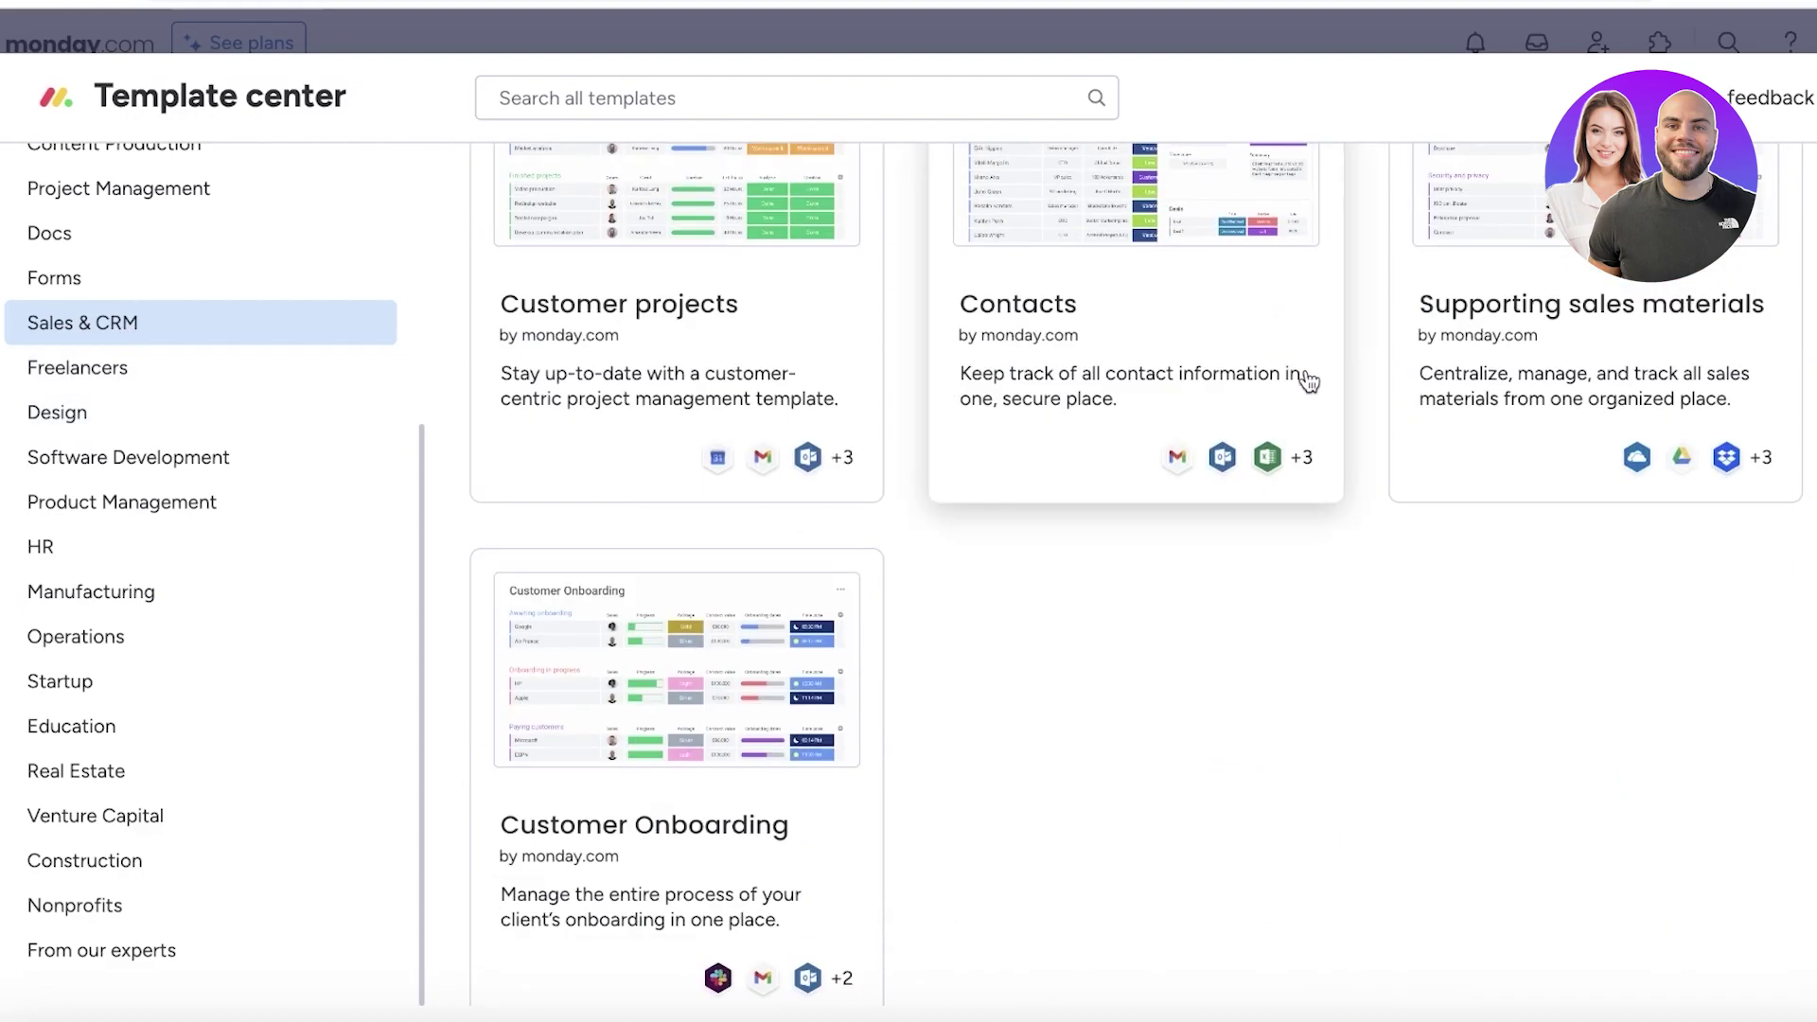
pyautogui.scroll(6, 1306, 378)
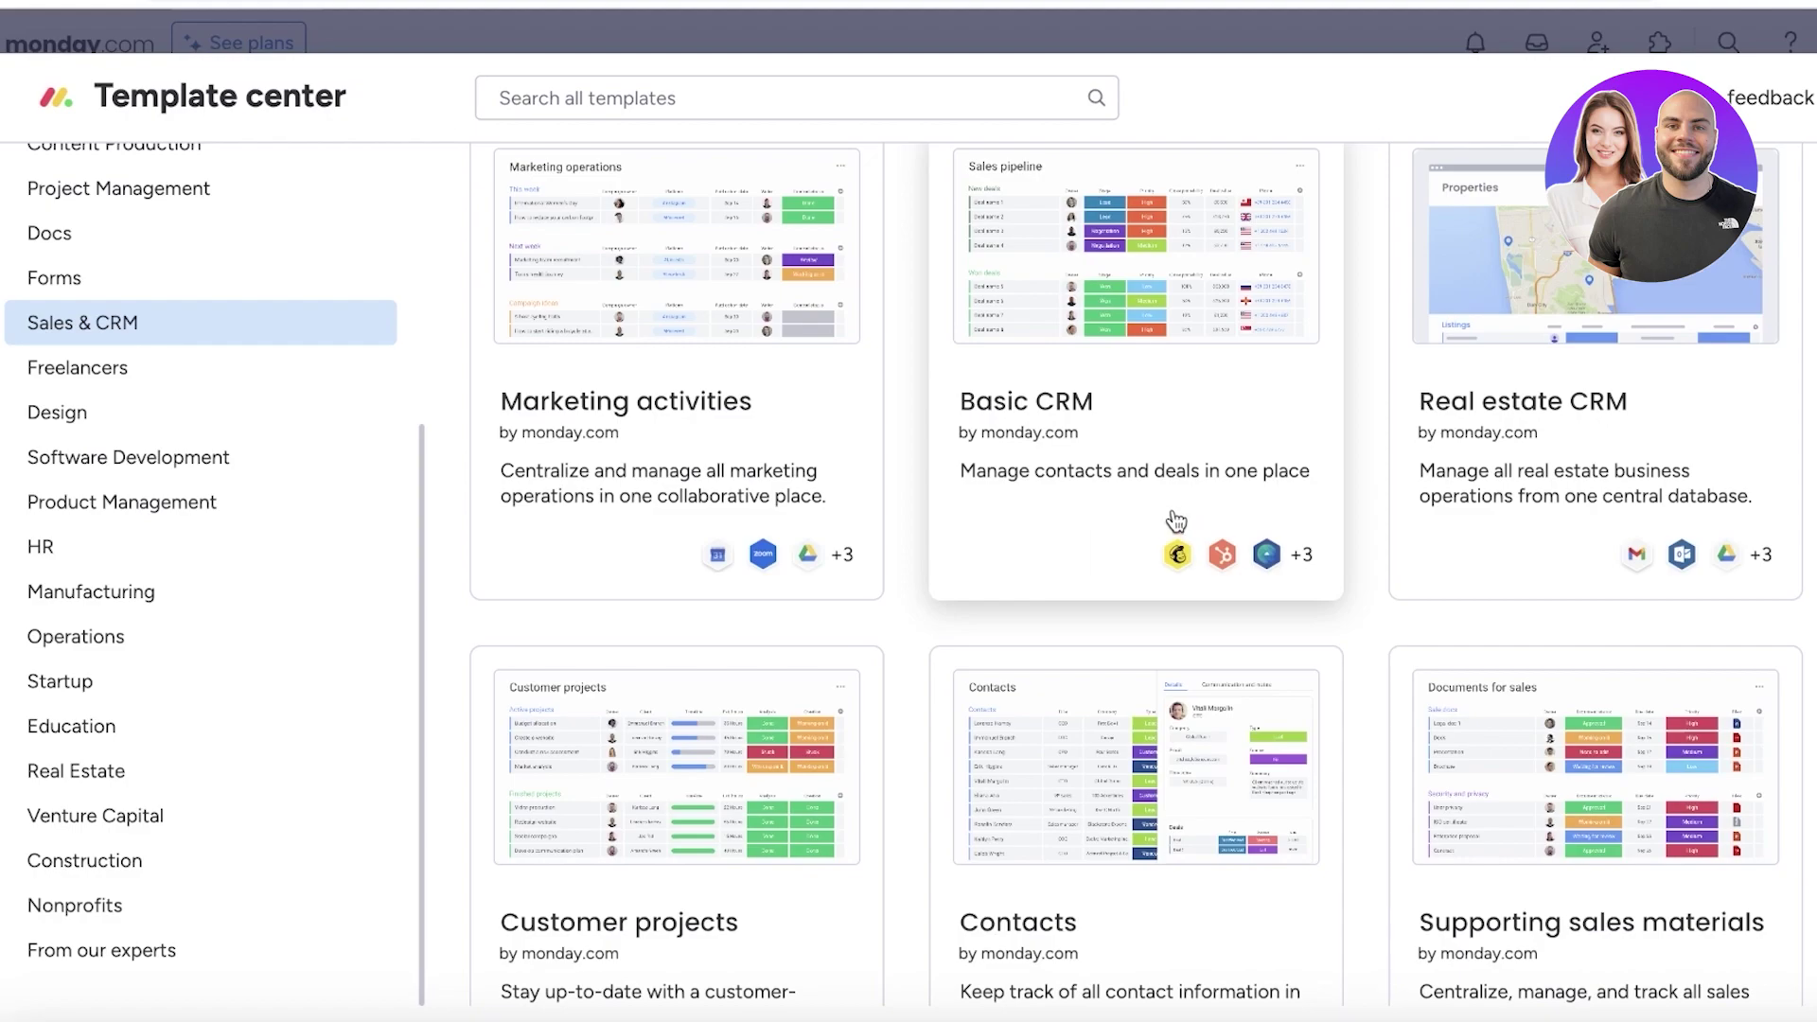
pyautogui.scroll(1, 1174, 521)
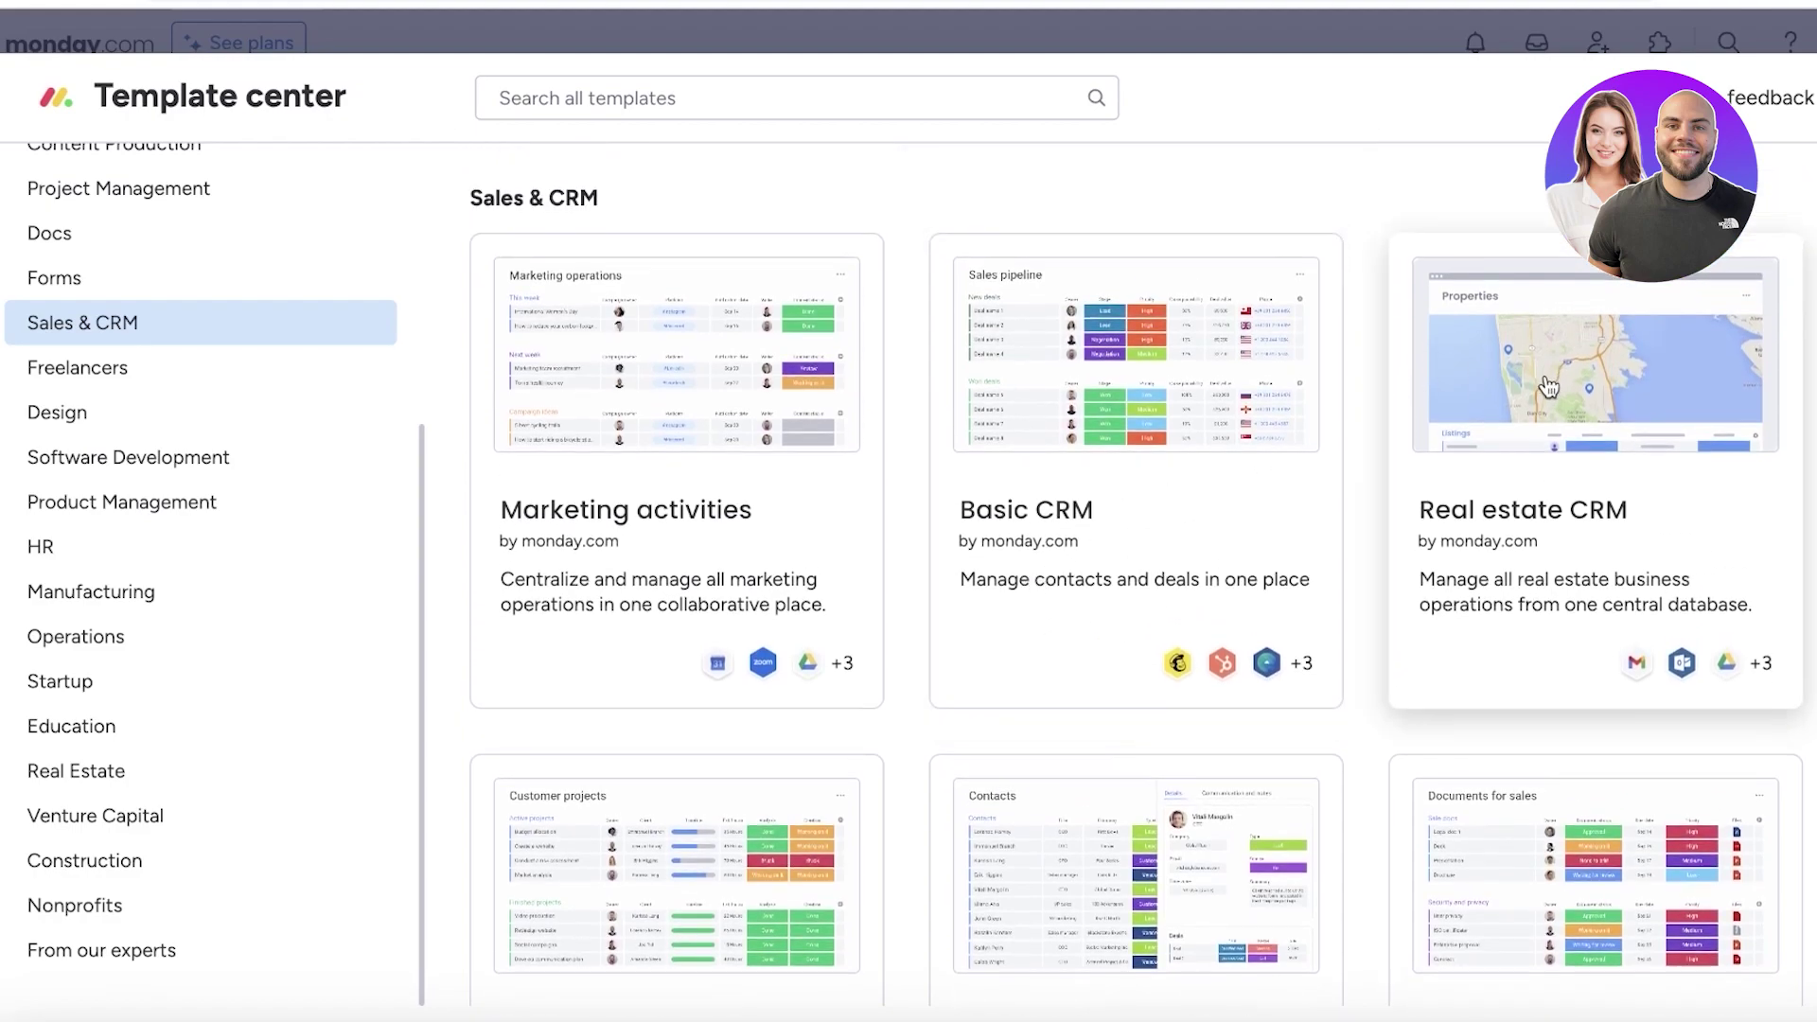
pyautogui.scroll(-3, 1484, 393)
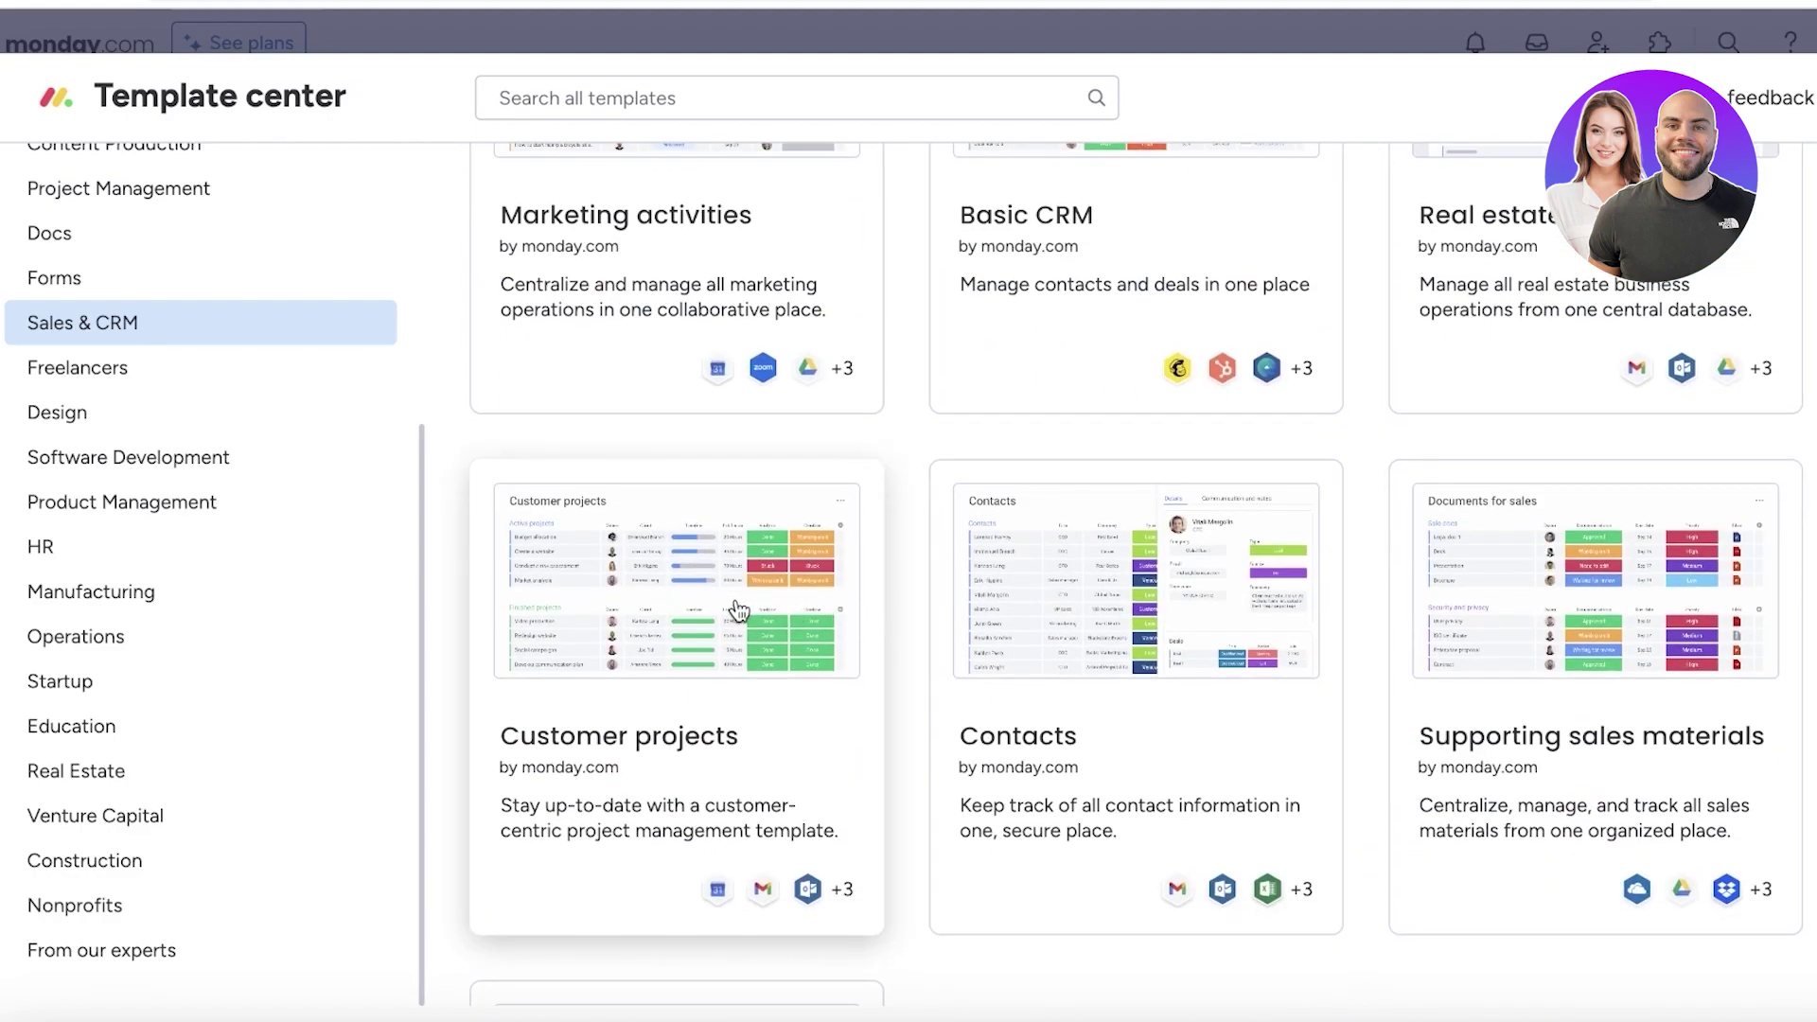
pyautogui.scroll(-5, 1704, 634)
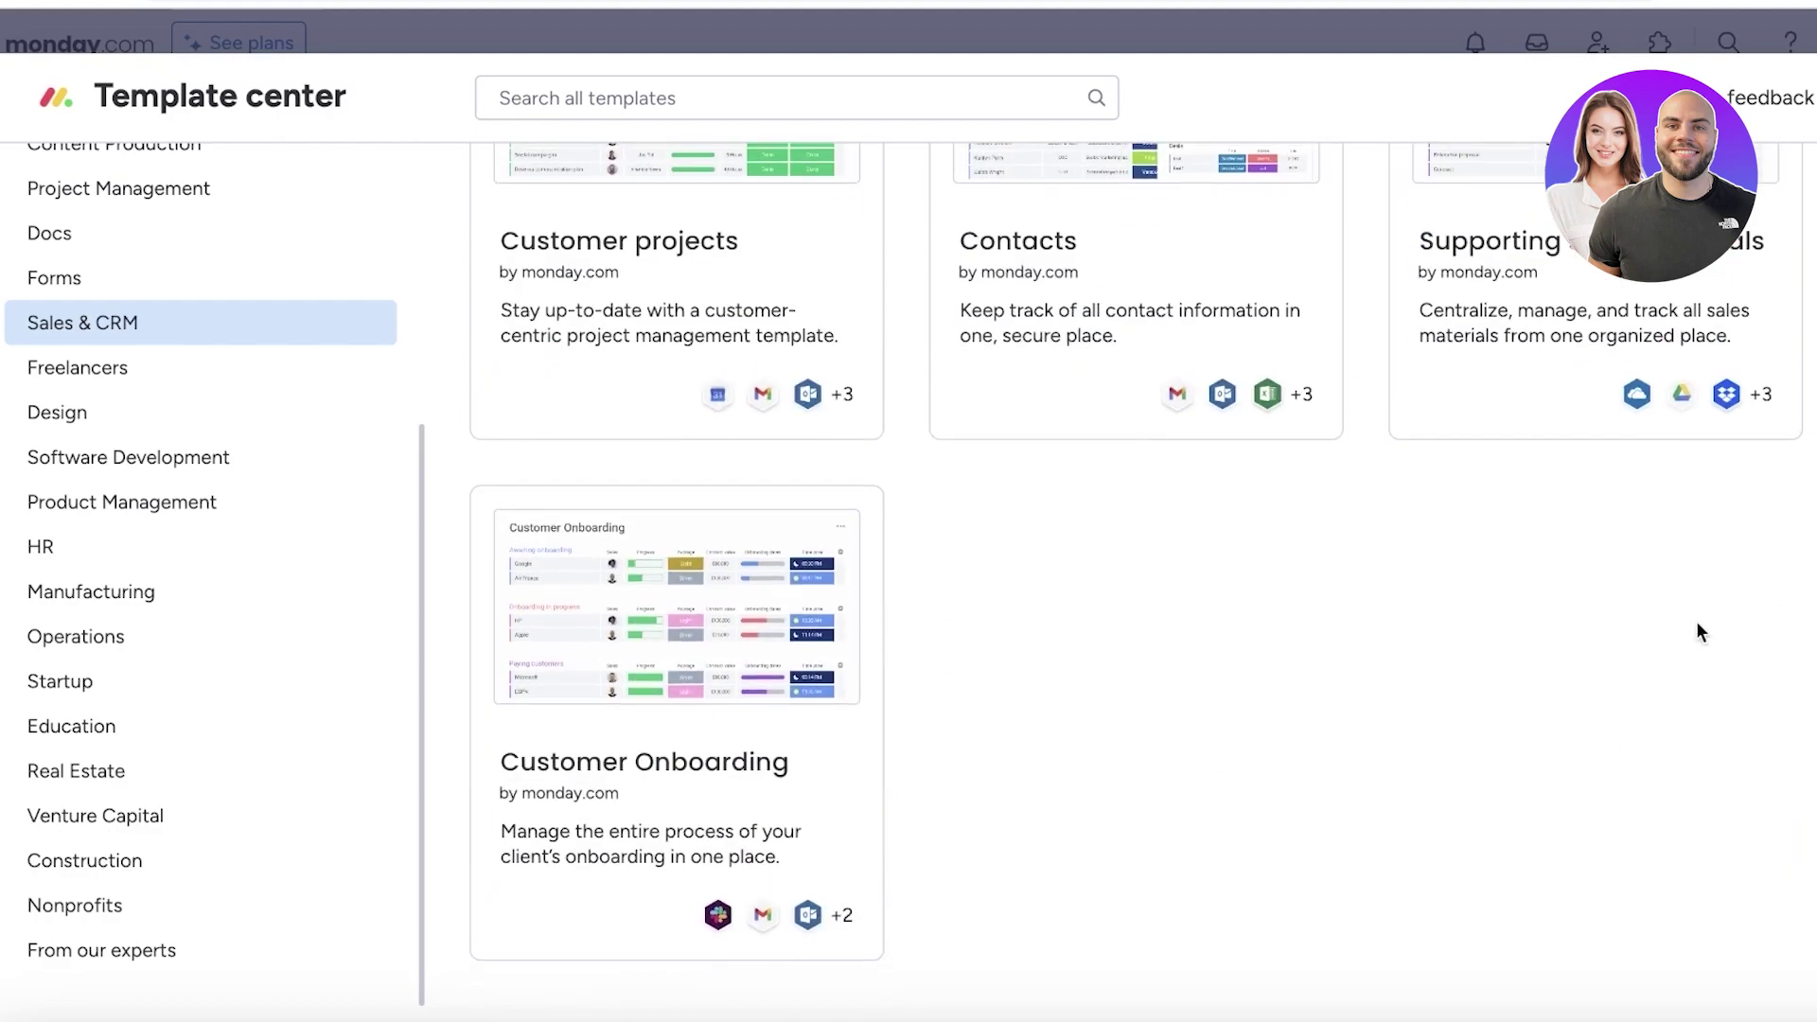
pyautogui.scroll(8, 852, 691)
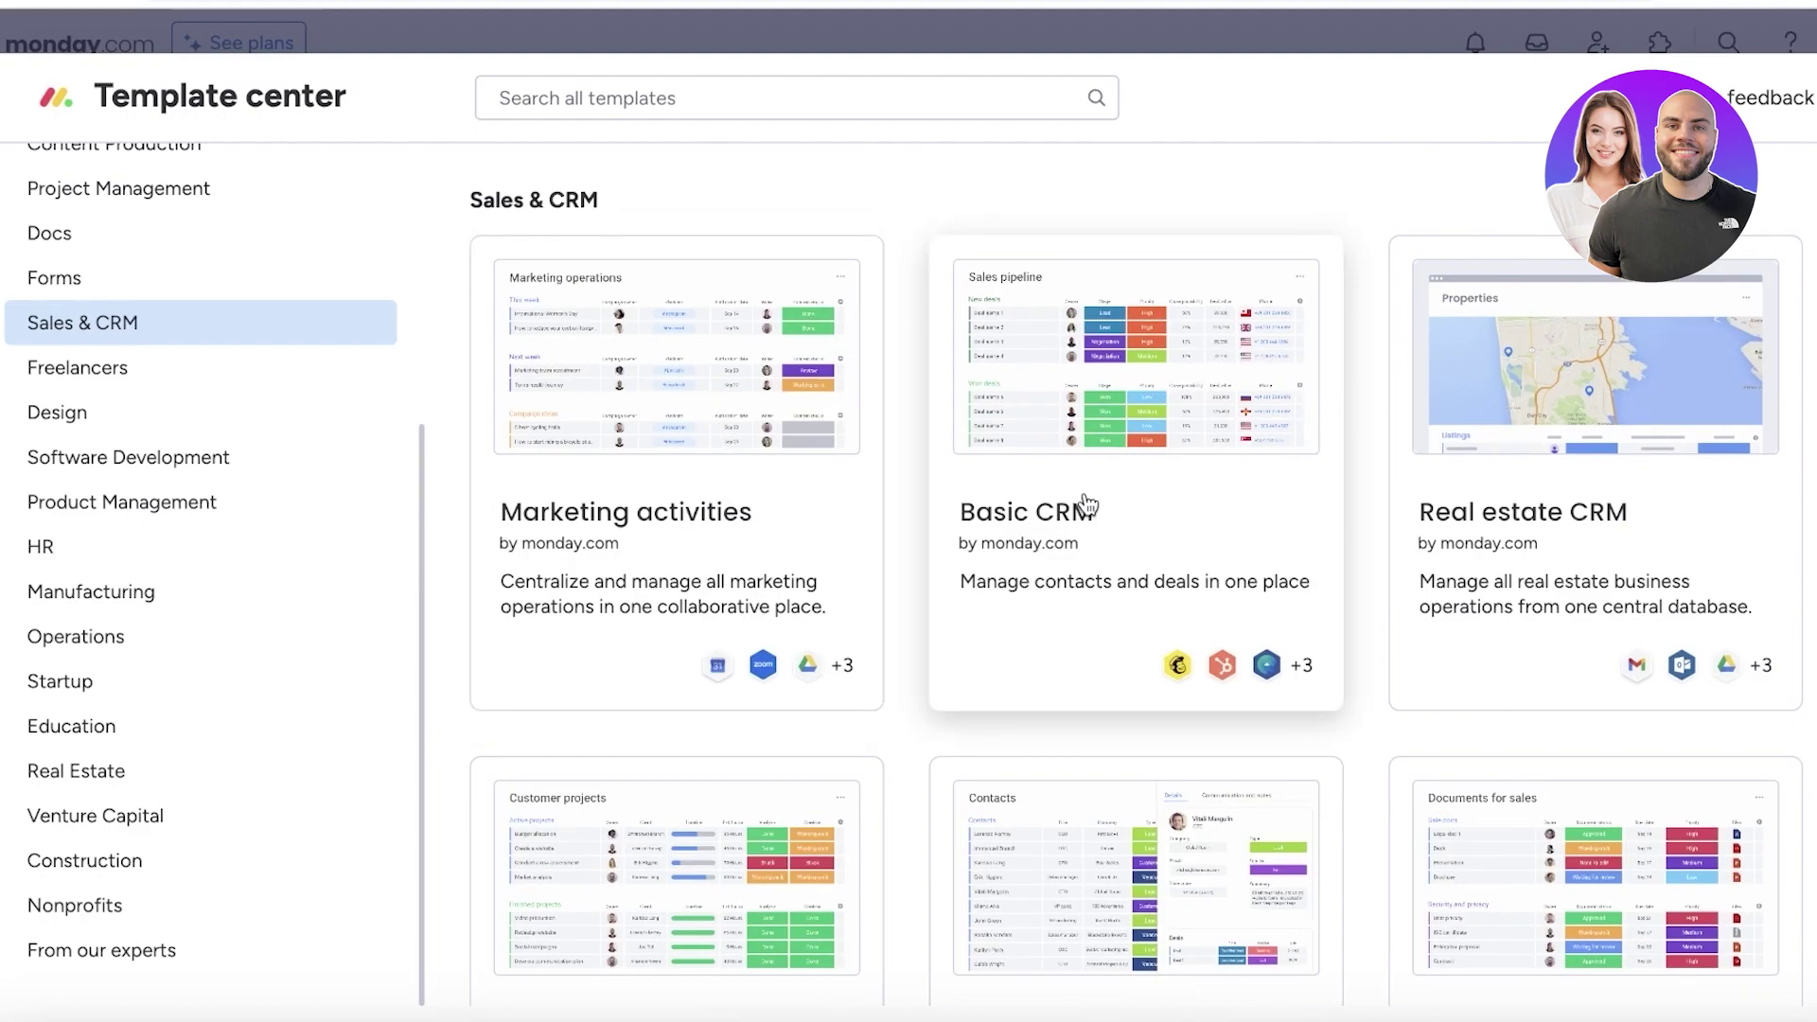
pyautogui.click(1101, 459)
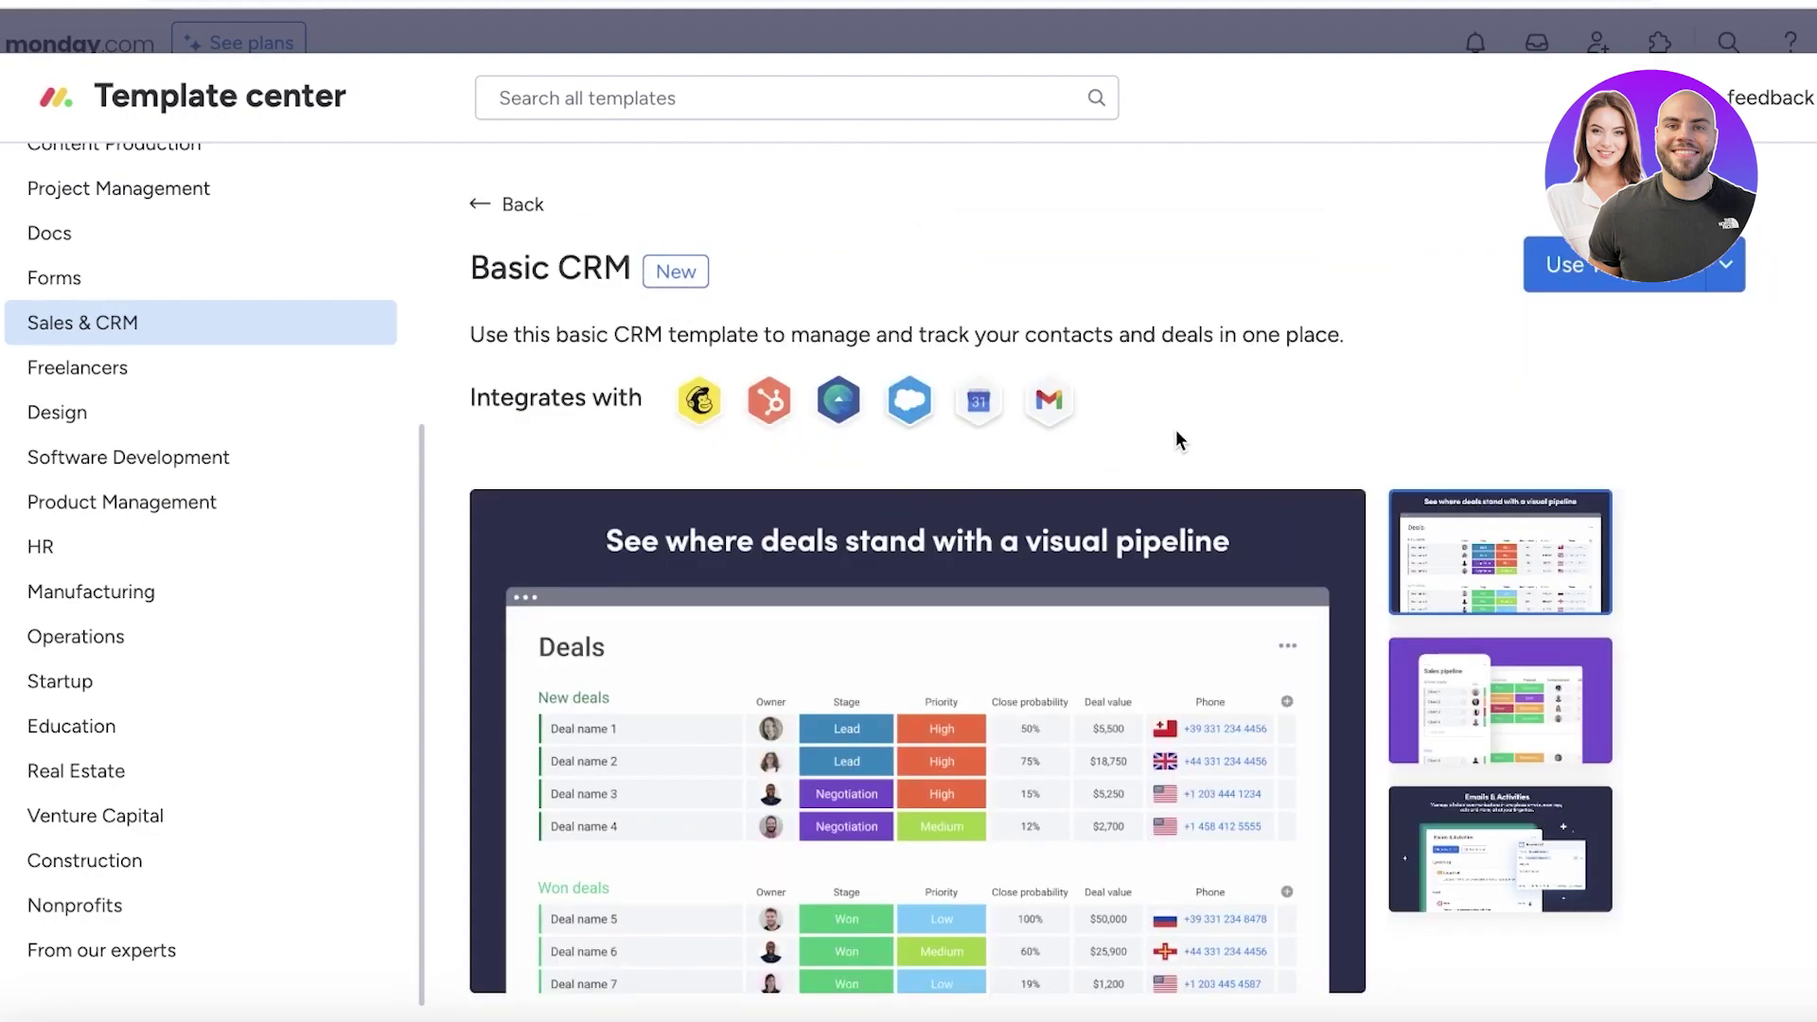
# Create the boards from the Basic CRM template, dismiss the announcement, and switch to Apple Notes
pyautogui.click(1633, 277)
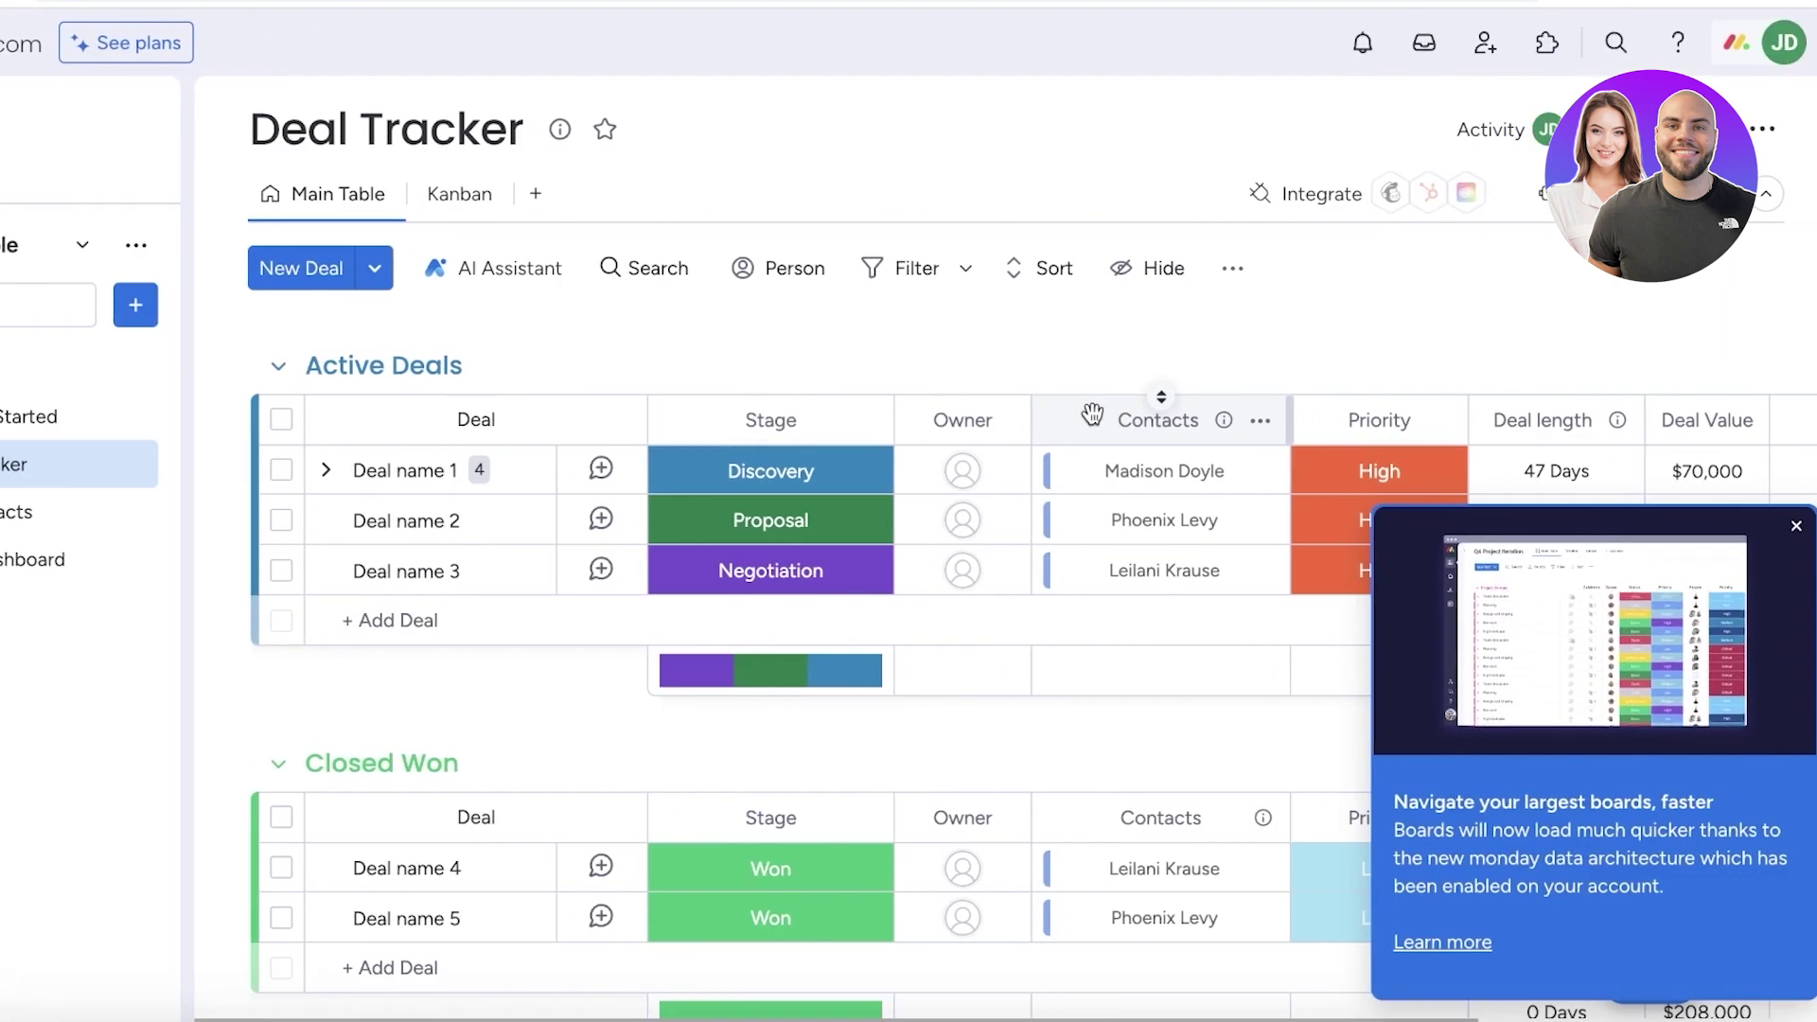
pyautogui.click(1796, 528)
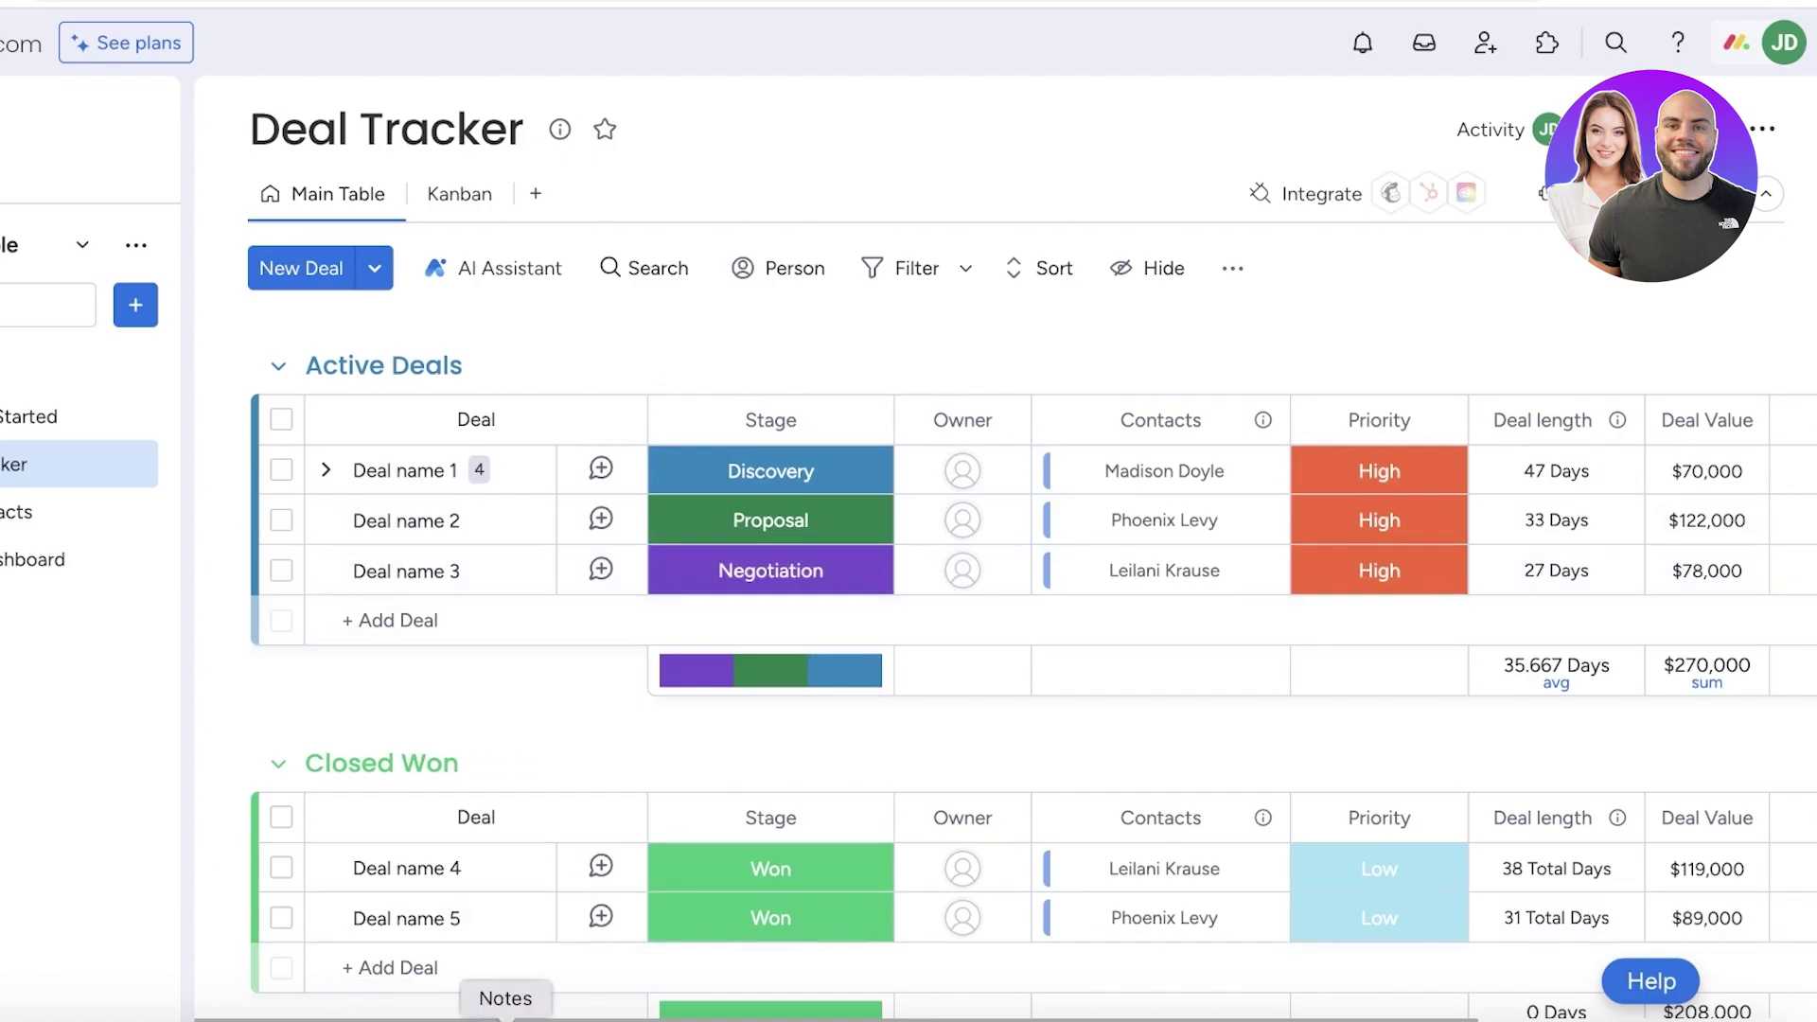
pyautogui.click(509, 1016)
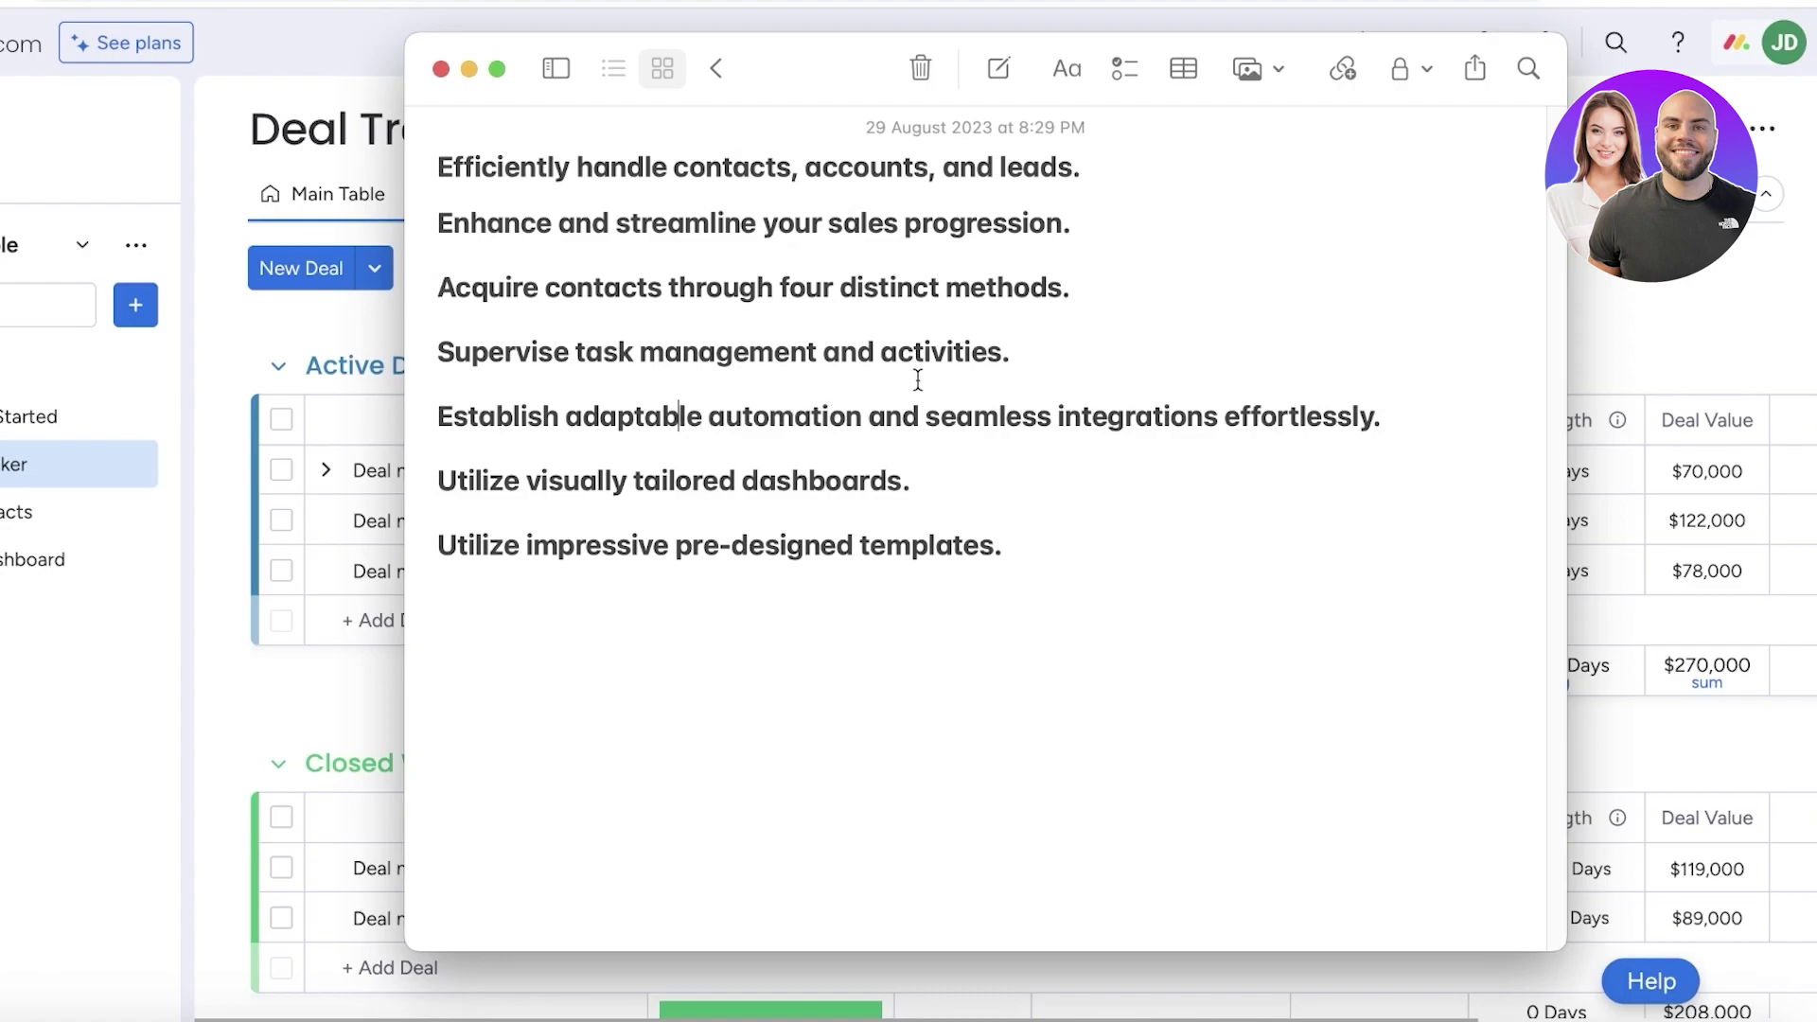
pyautogui.press('super+Tab')
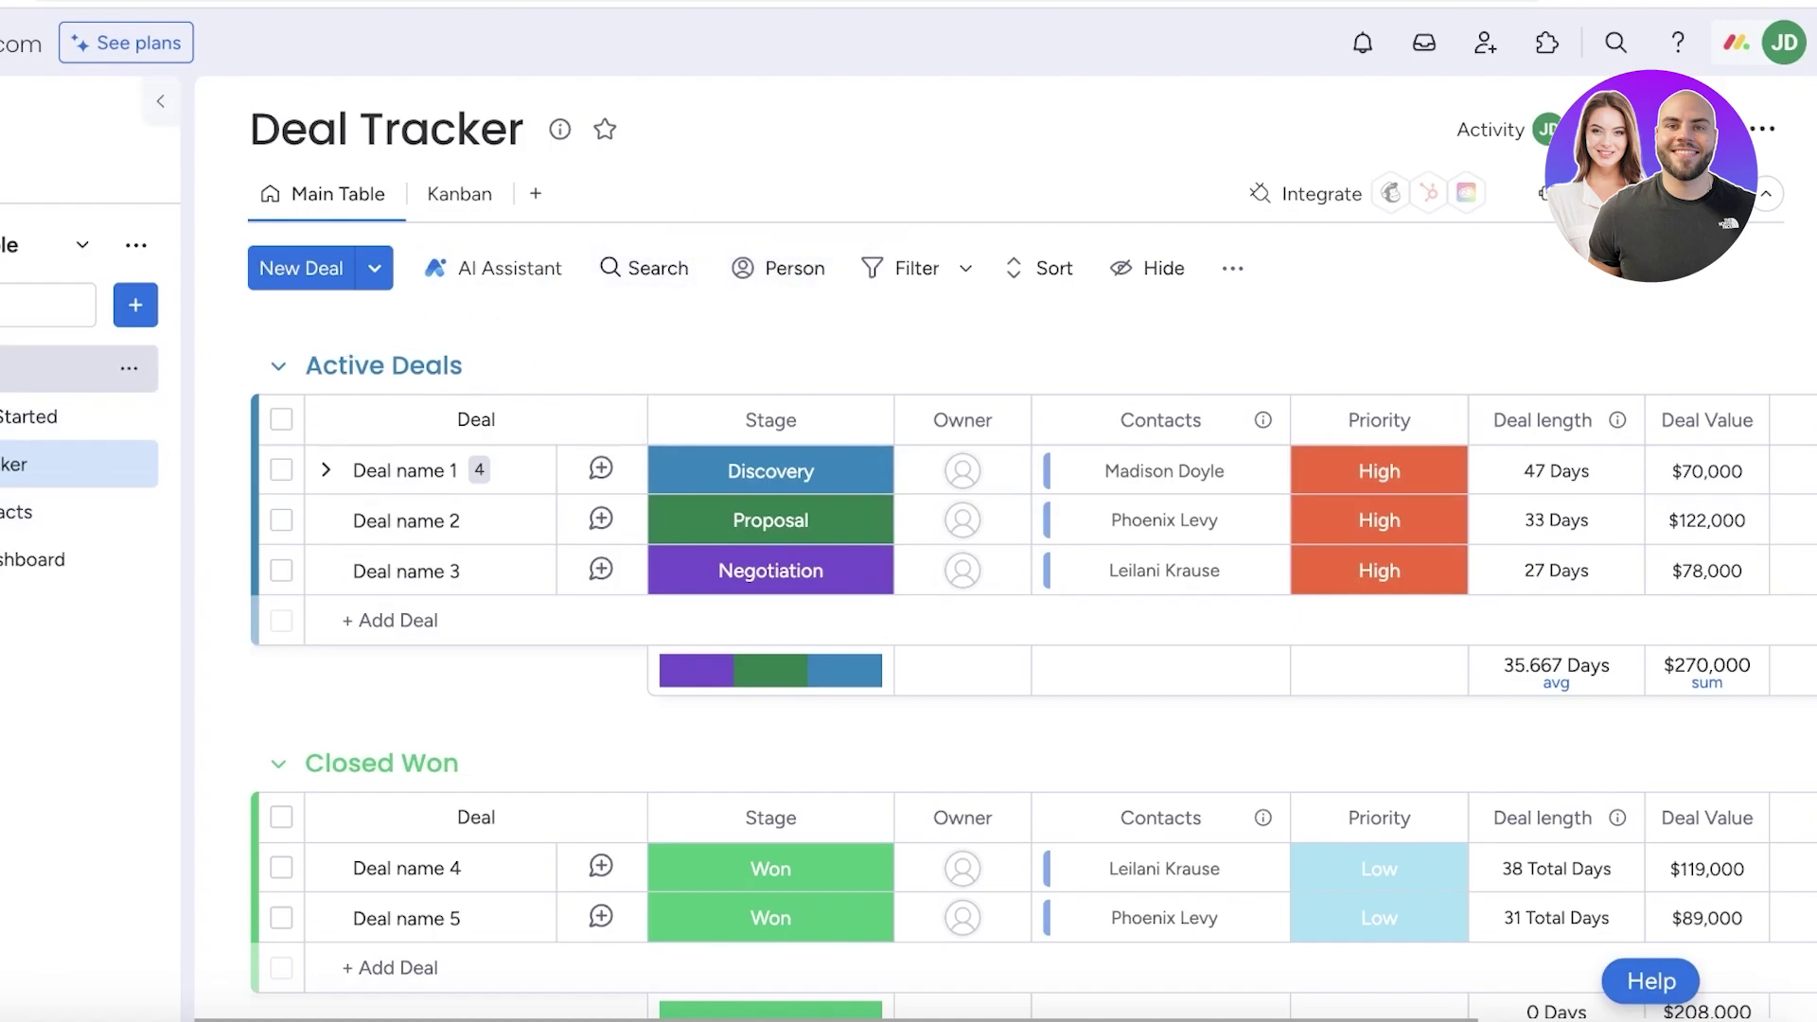
# Delete the Getting Started doc from Basic CRM and return to the Deal Tracker board
pyautogui.click(105, 421)
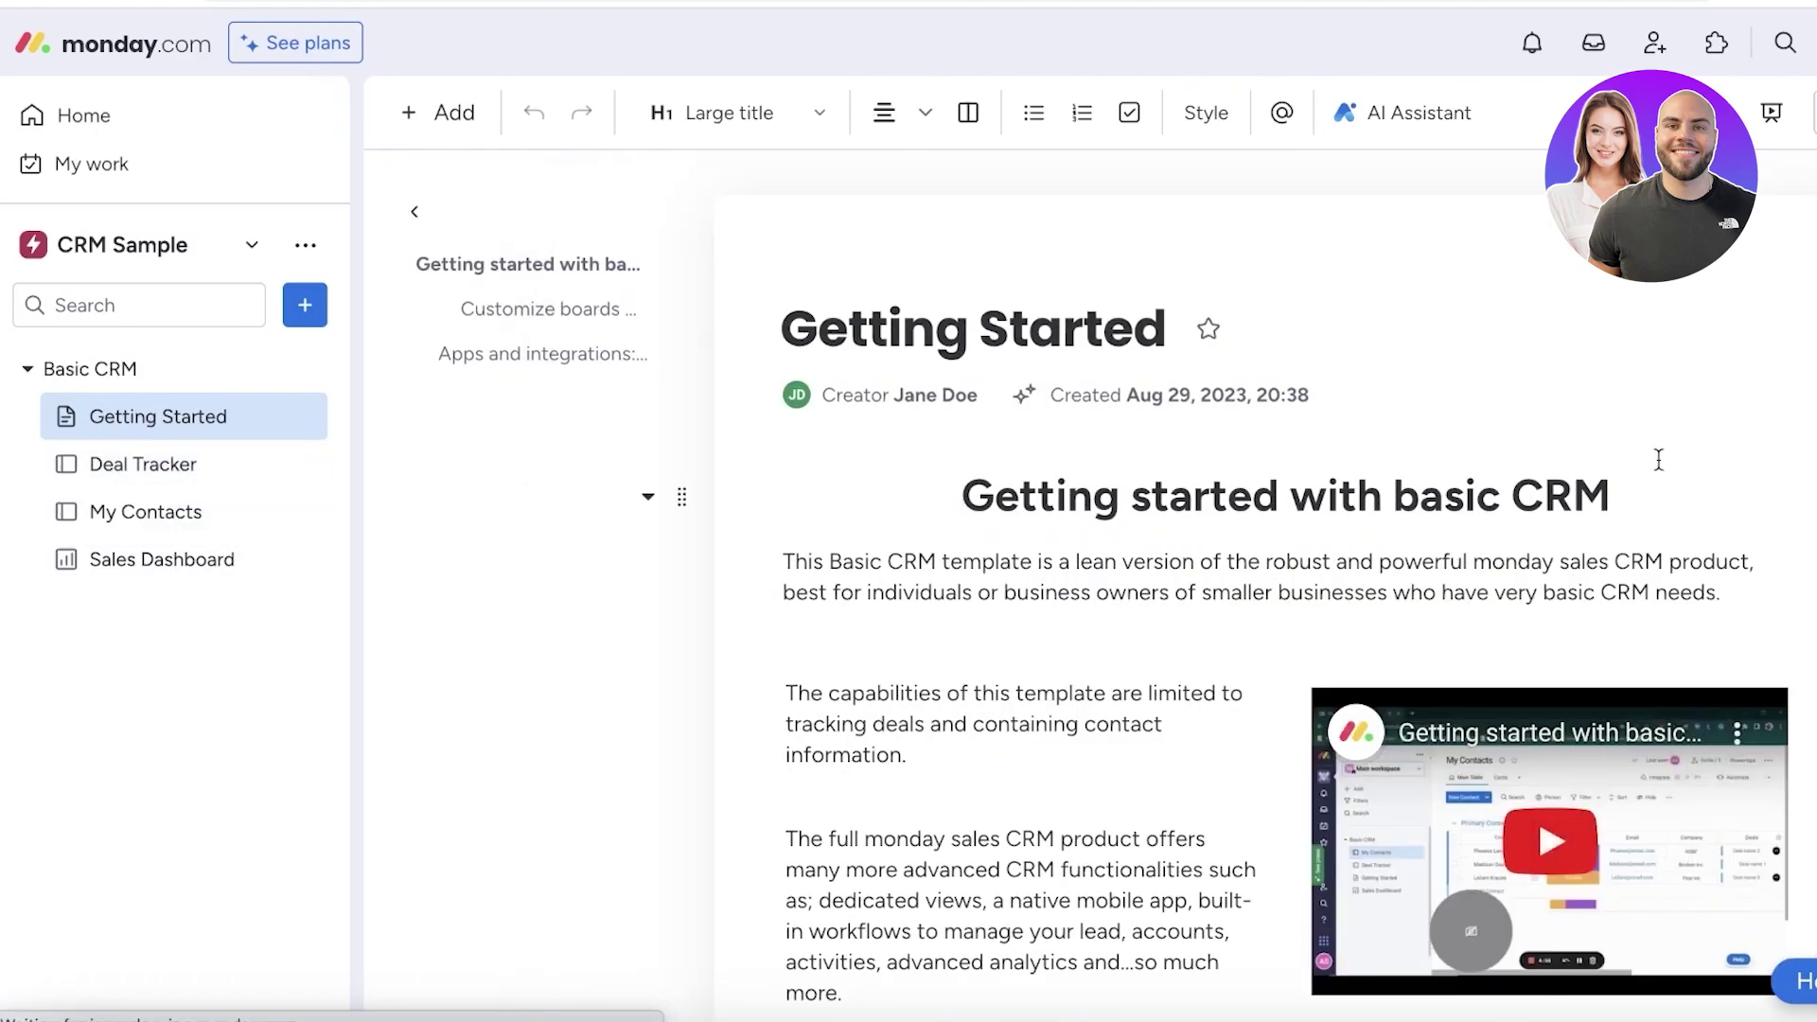
pyautogui.scroll(-15, 1245, 454)
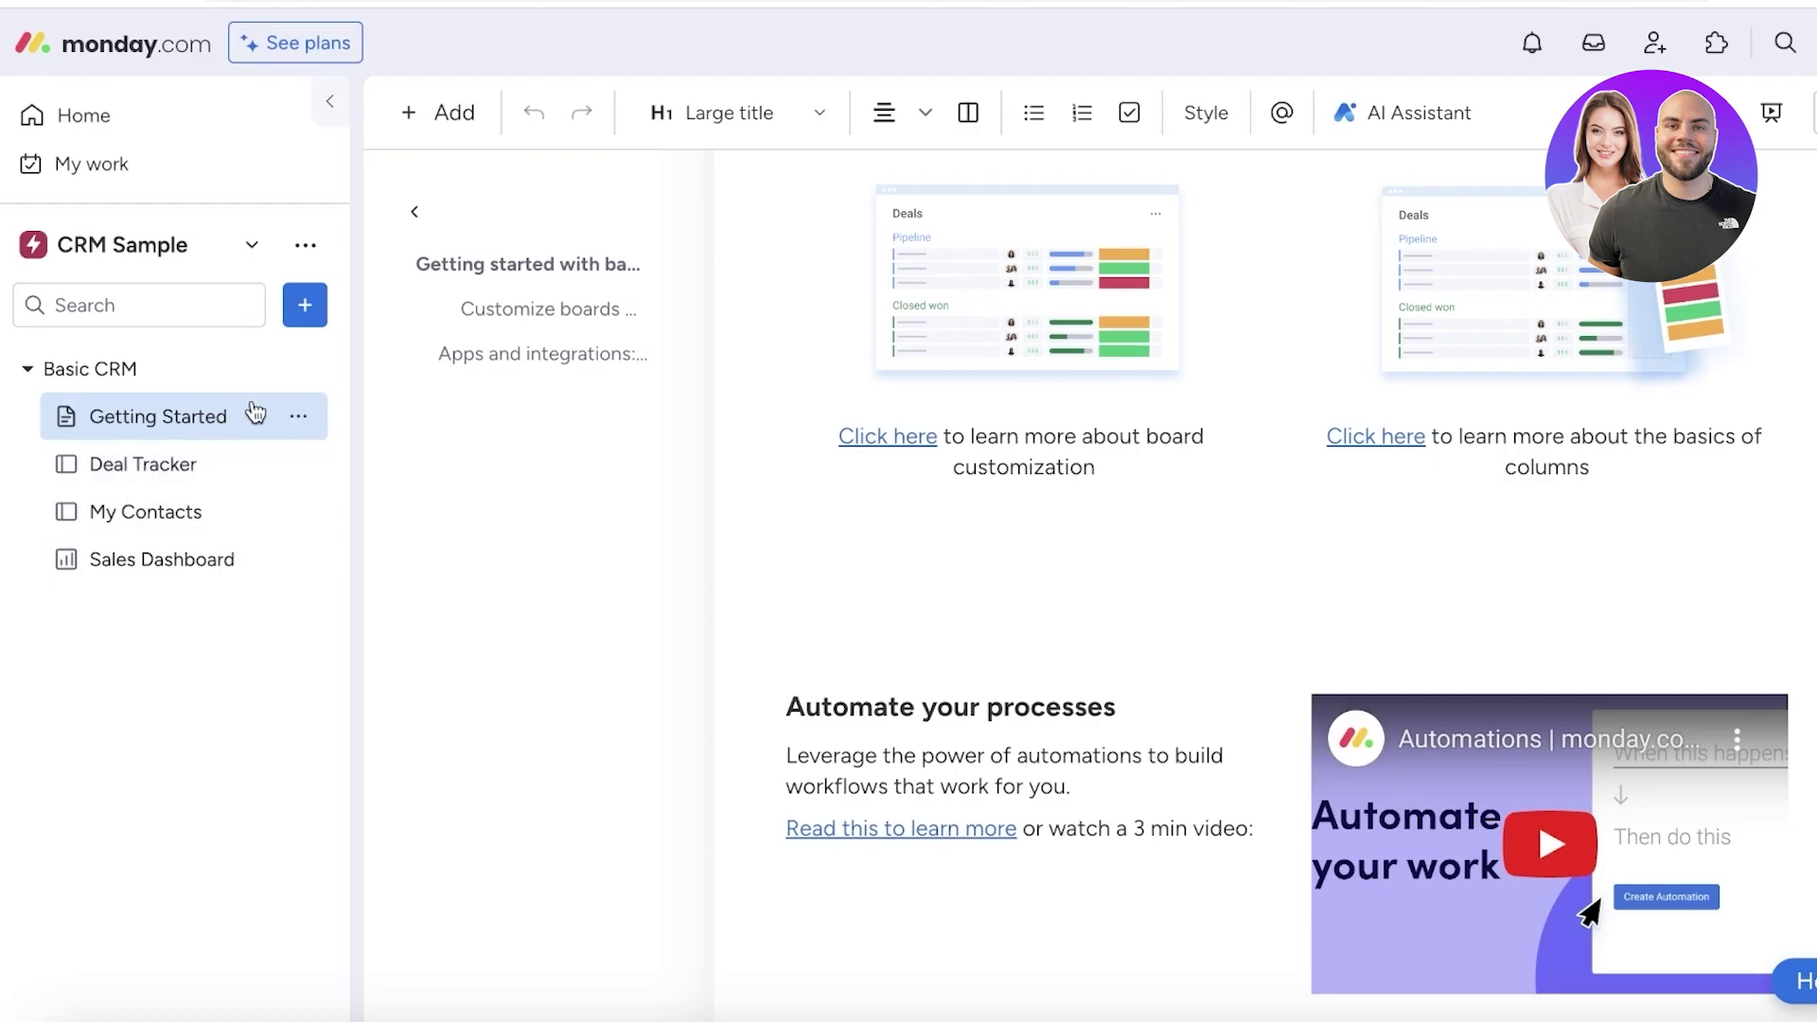
pyautogui.click(298, 416)
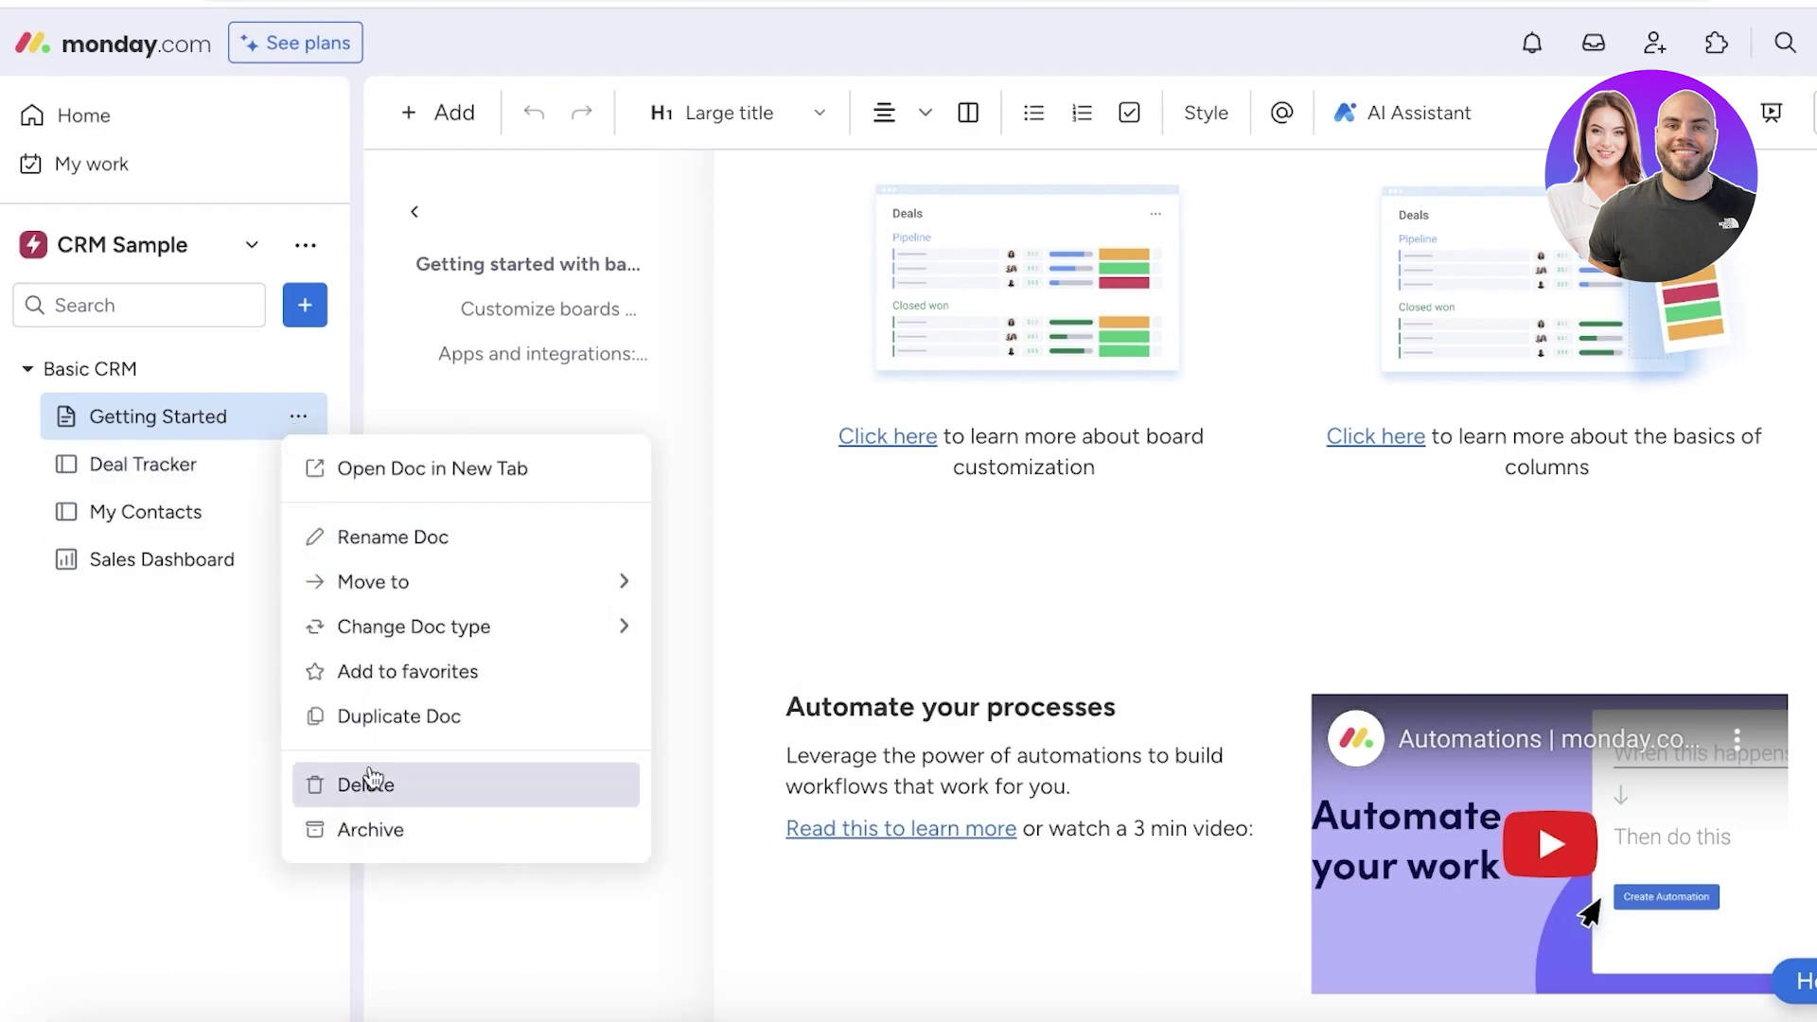
pyautogui.click(318, 783)
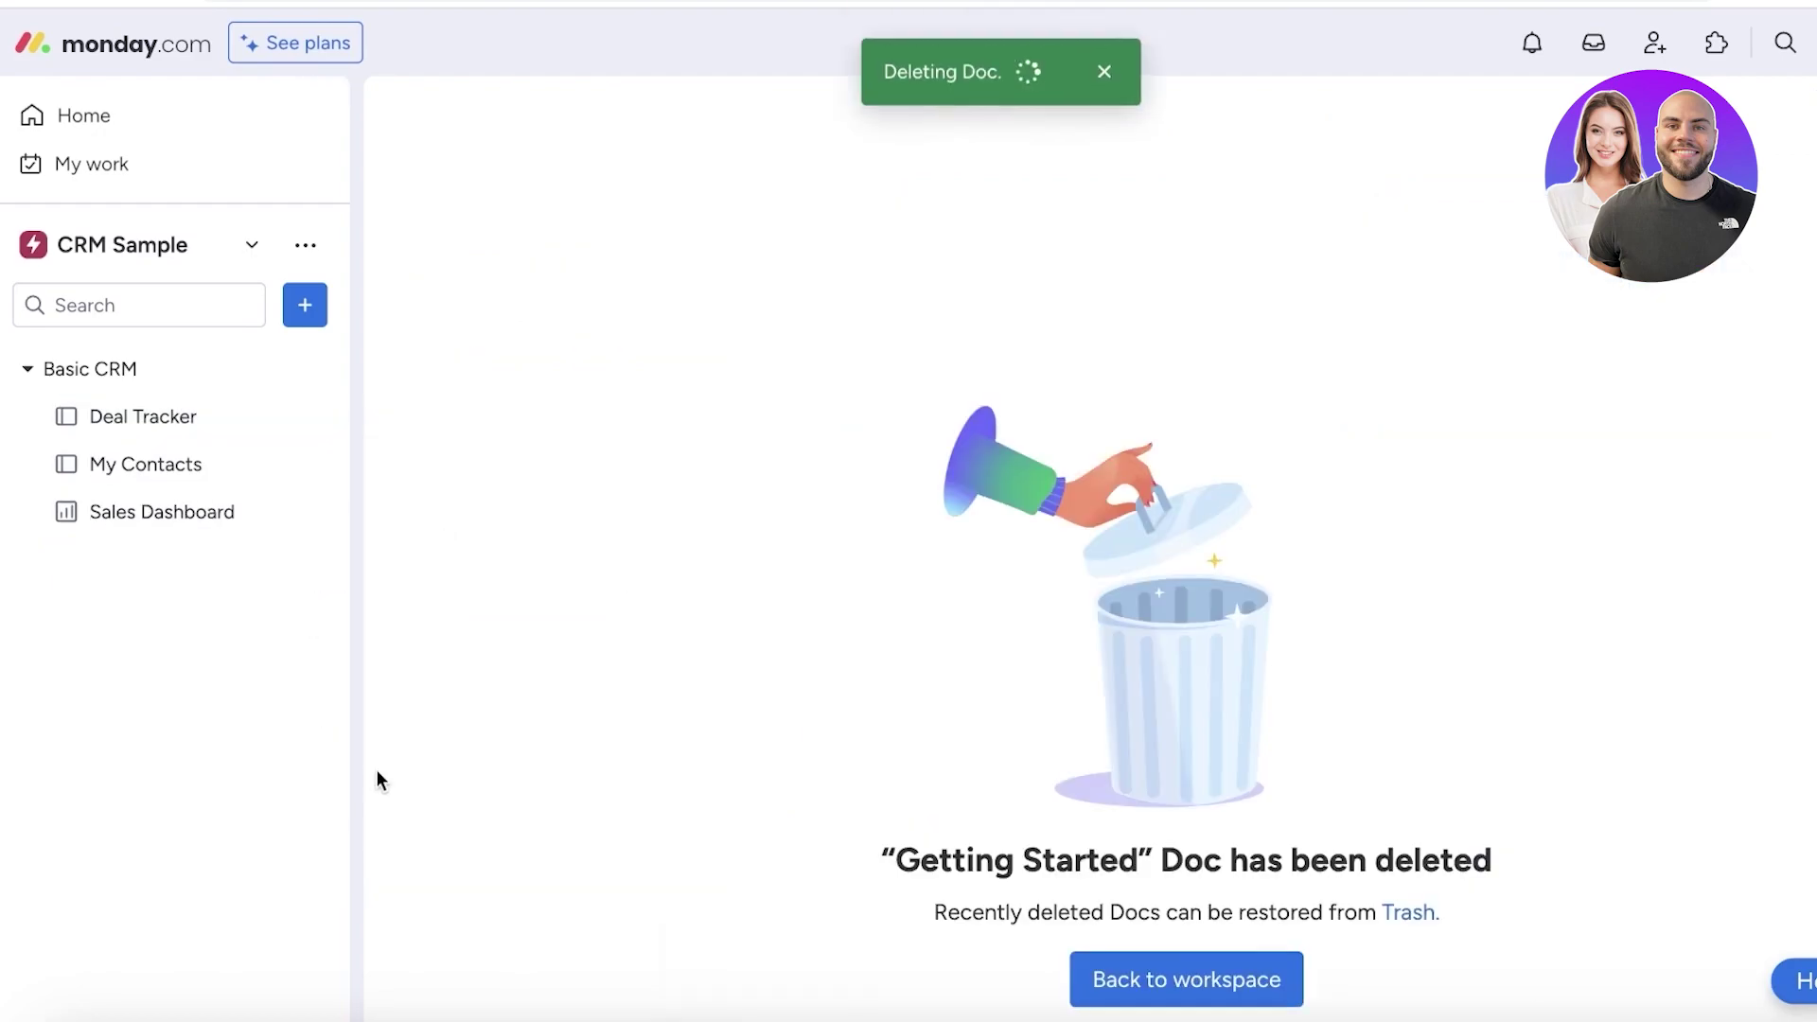
pyautogui.click(124, 429)
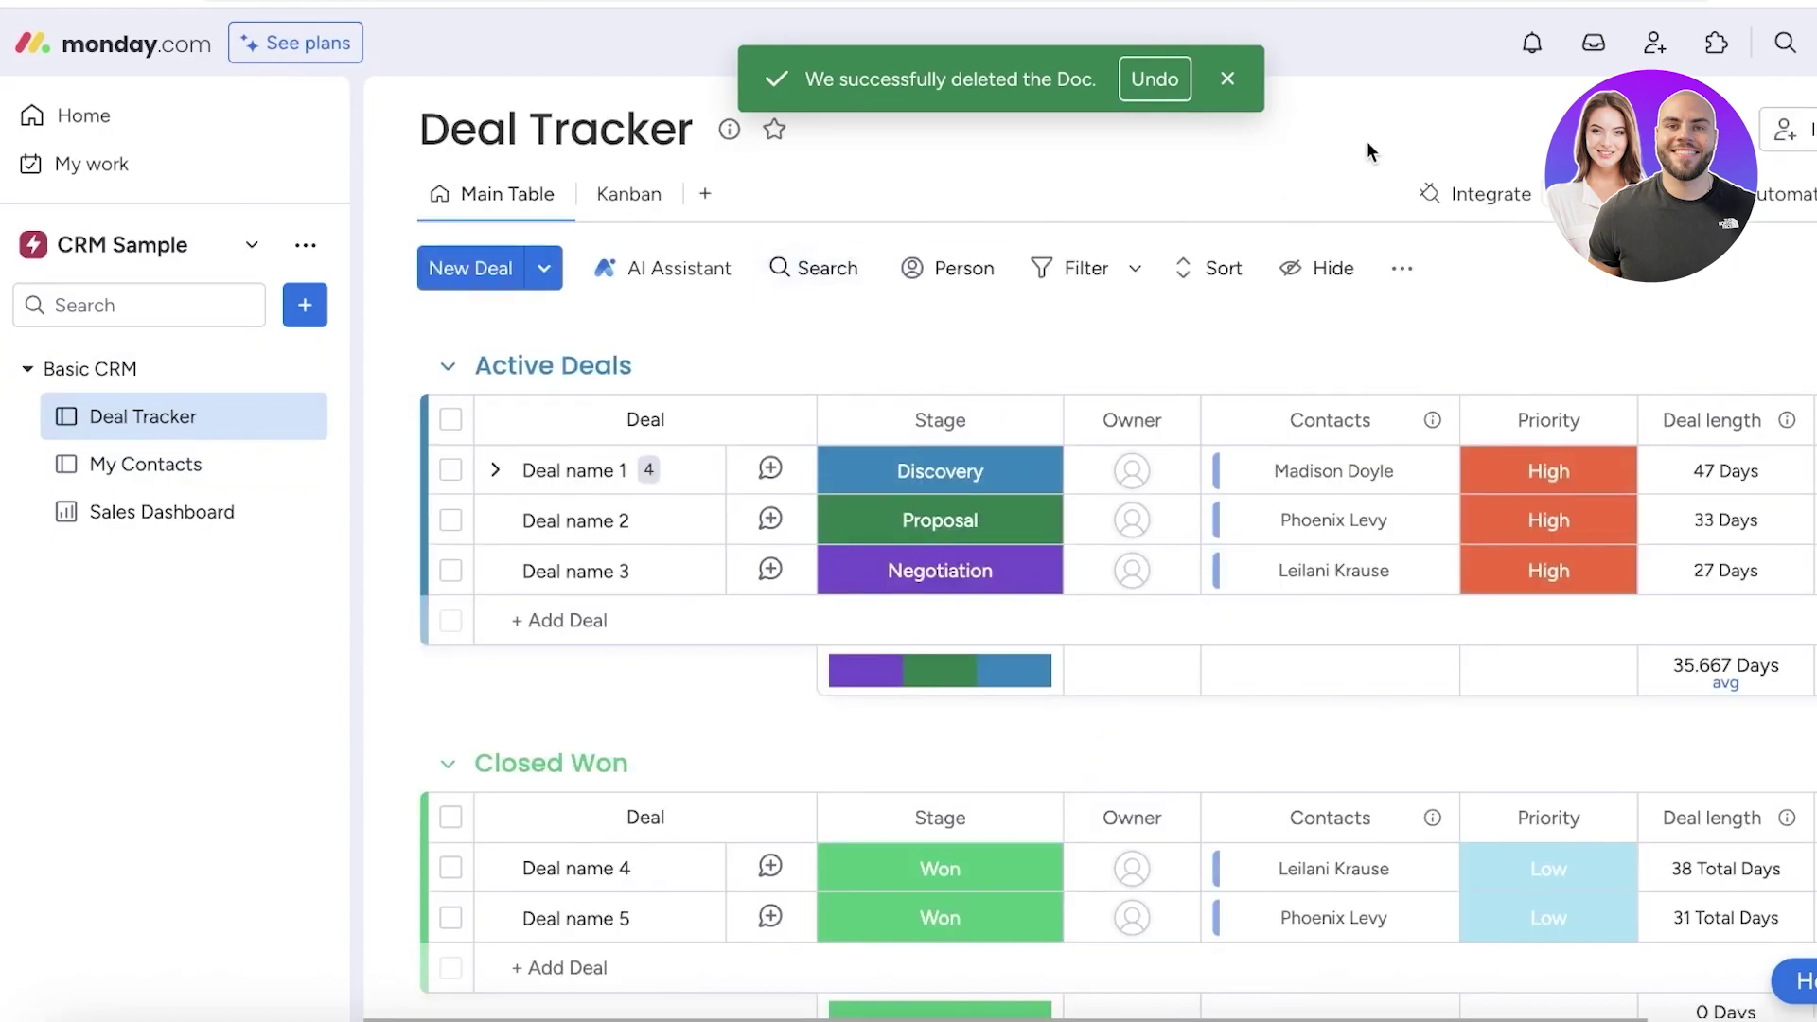
pyautogui.click(1230, 80)
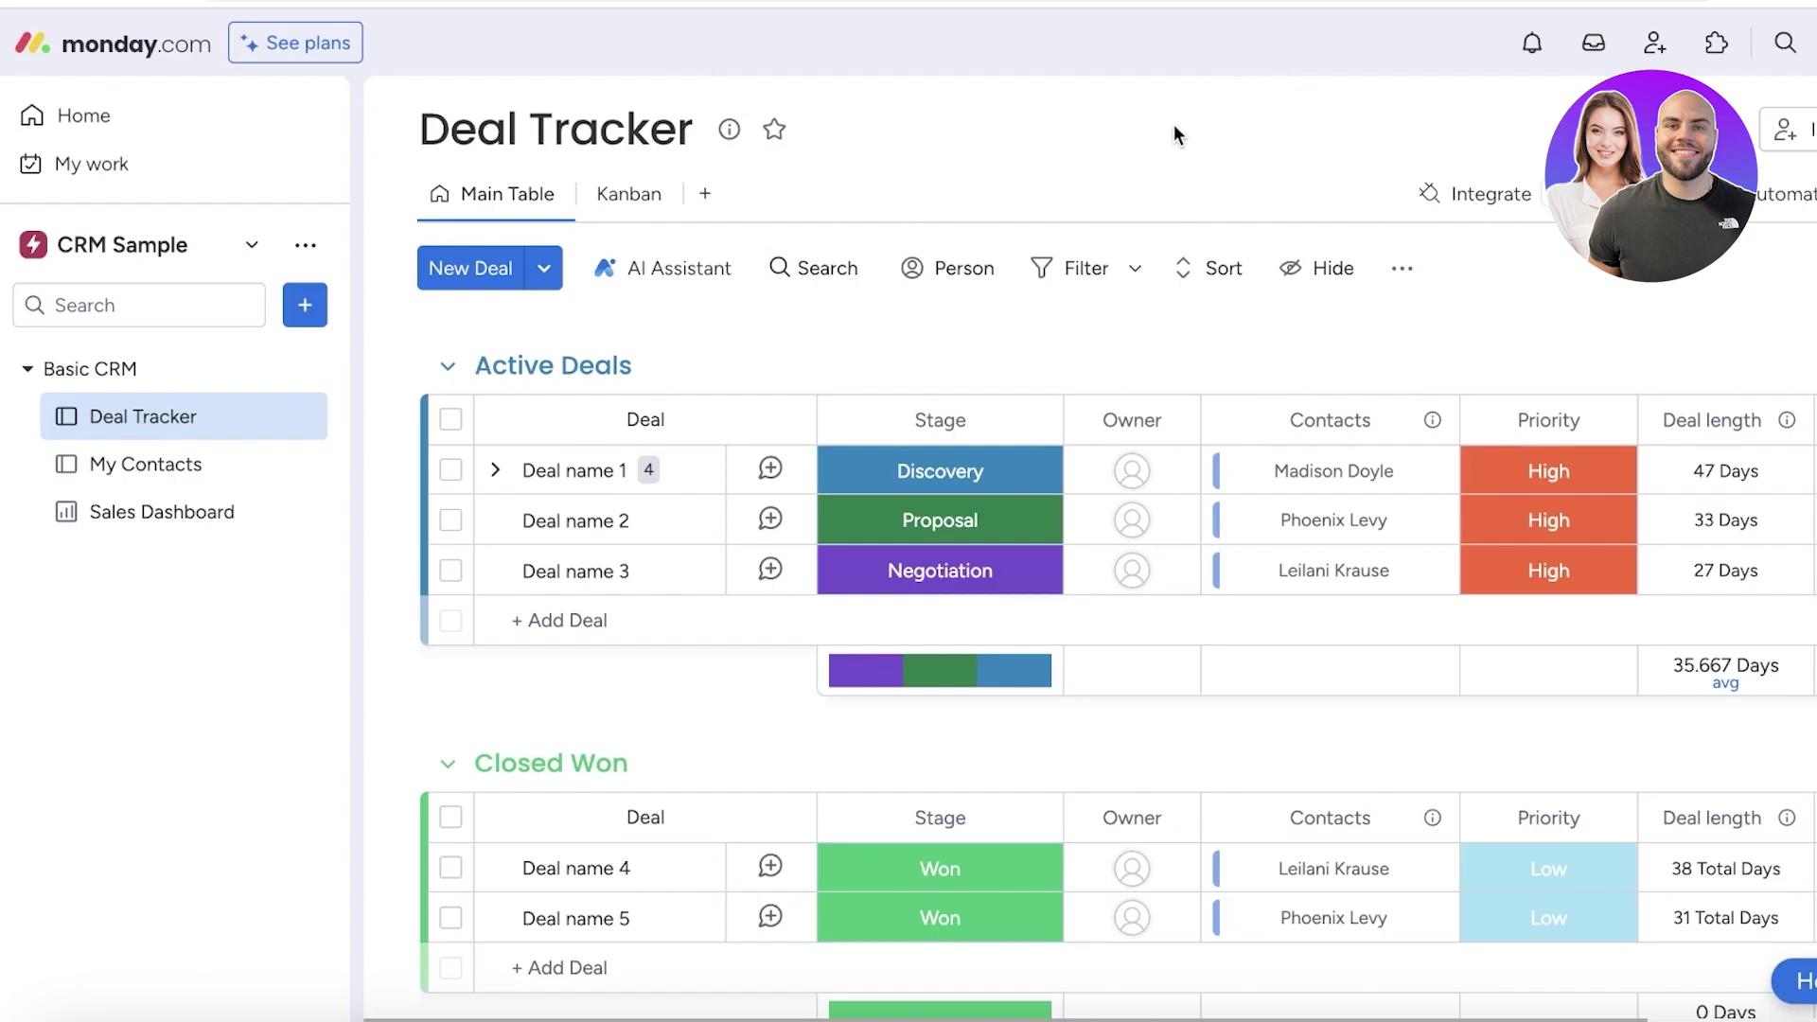
pyautogui.scroll(-1, 963, 397)
pyautogui.scroll(-1, 543, 346)
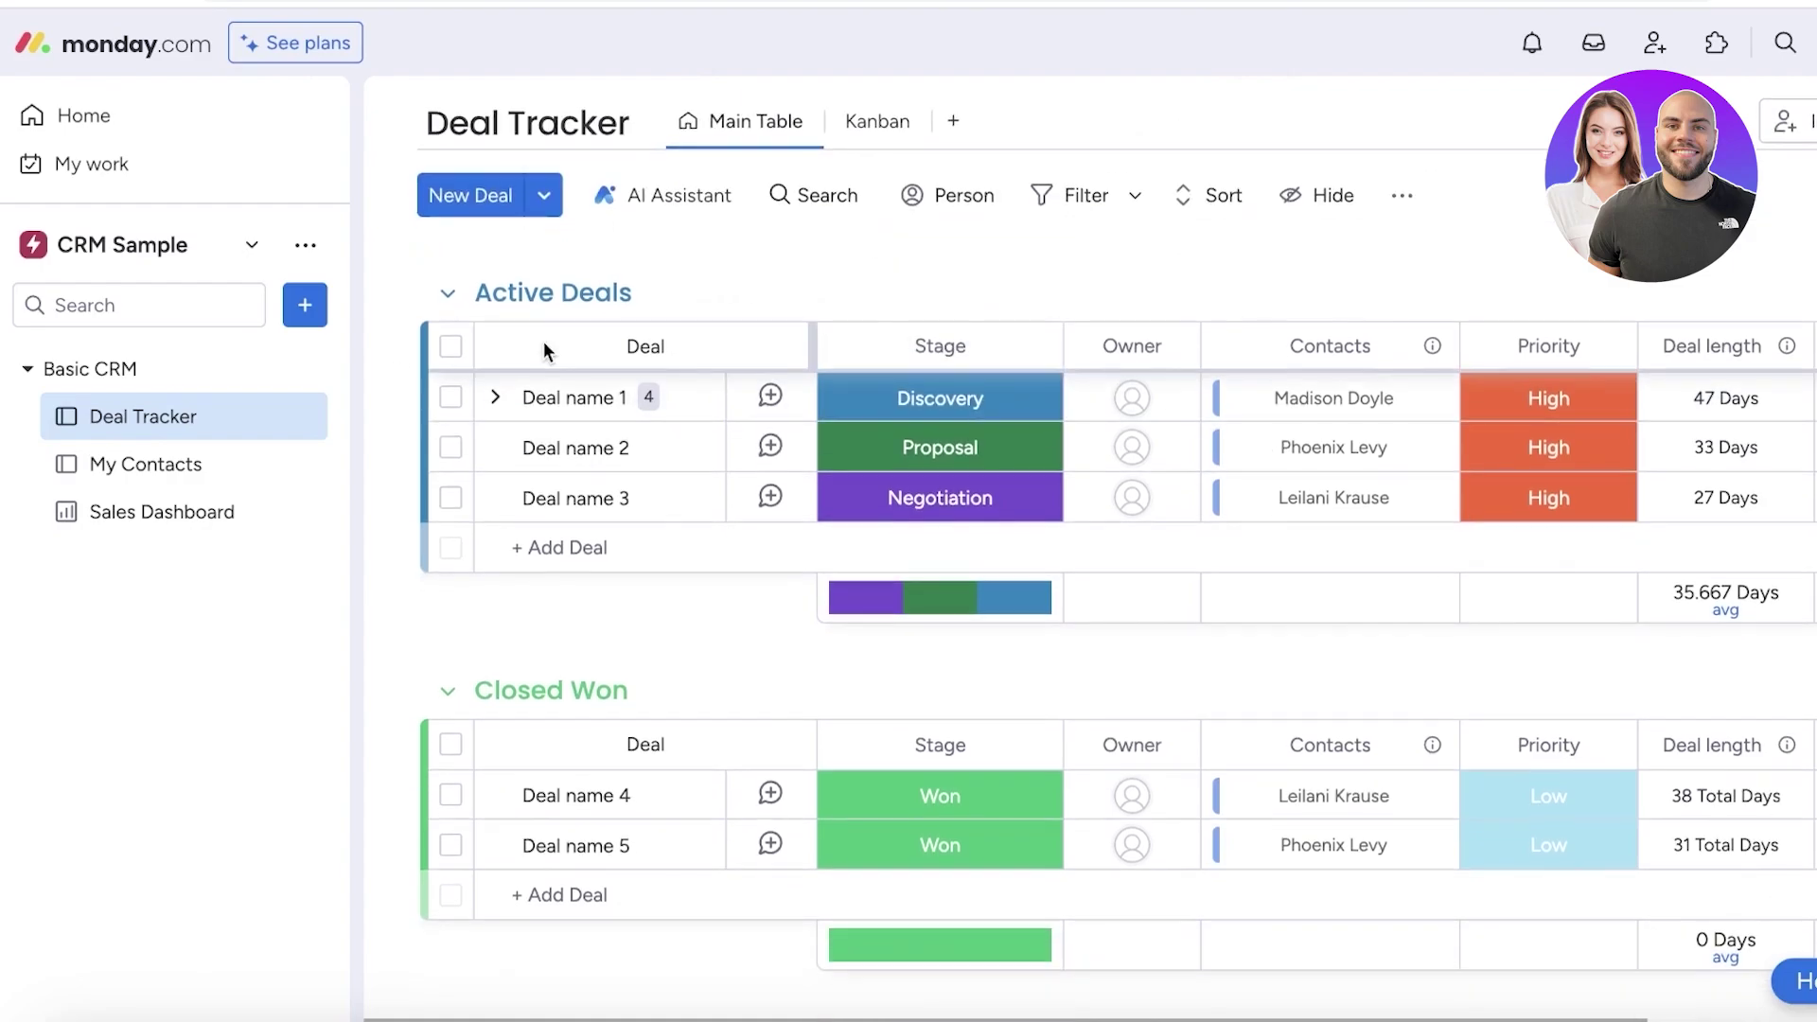
pyautogui.scroll(-2, 492, 686)
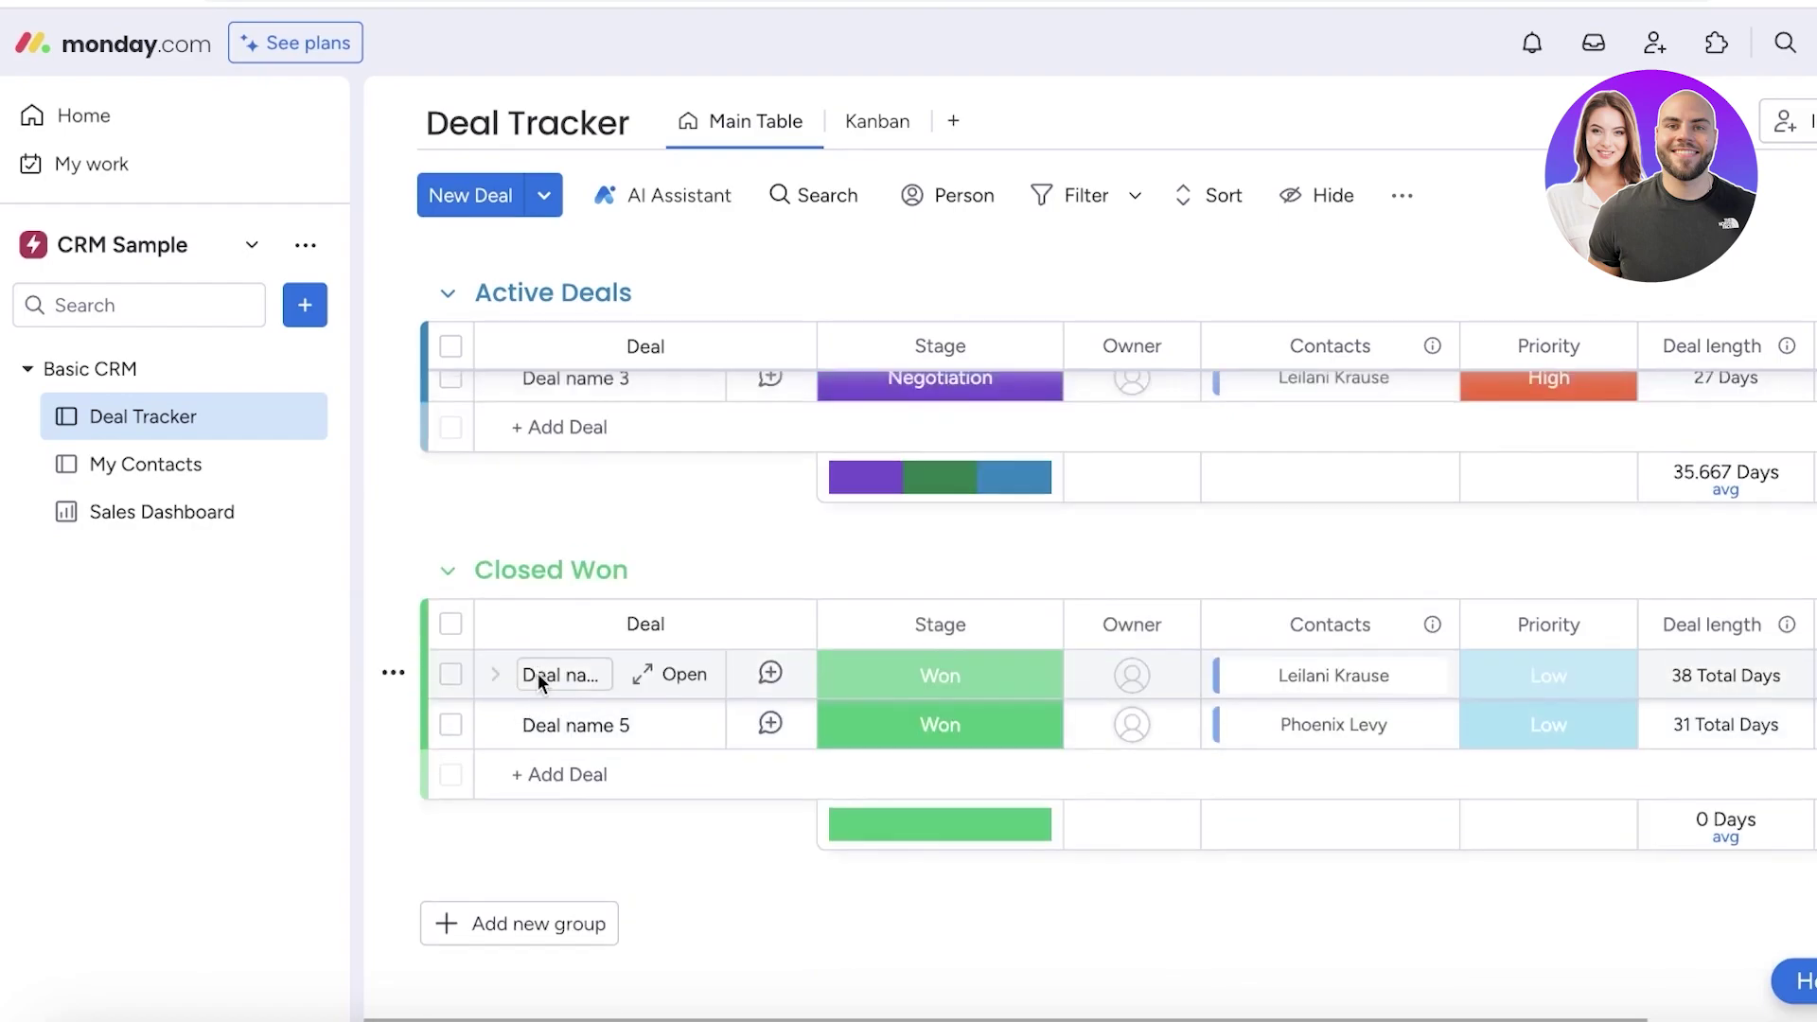
pyautogui.scroll(3, 537, 672)
pyautogui.scroll(-3, 607, 714)
pyautogui.scroll(3, 709, 560)
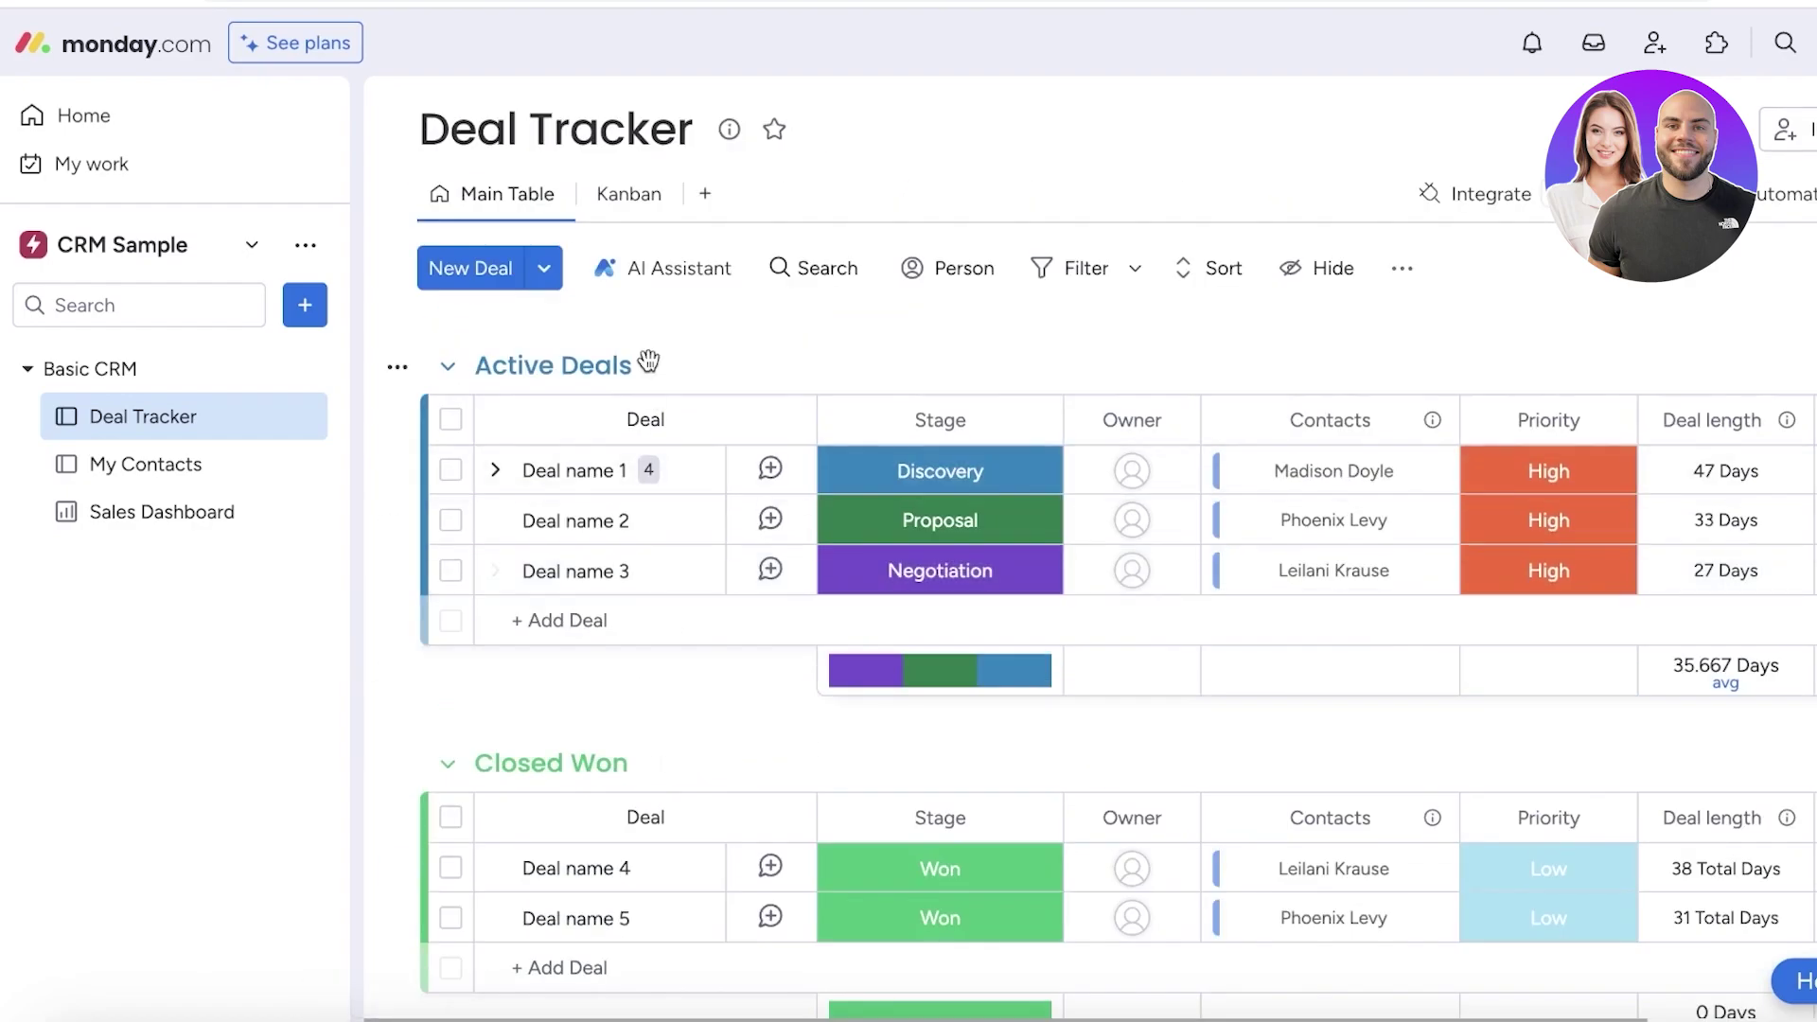
pyautogui.click(613, 195)
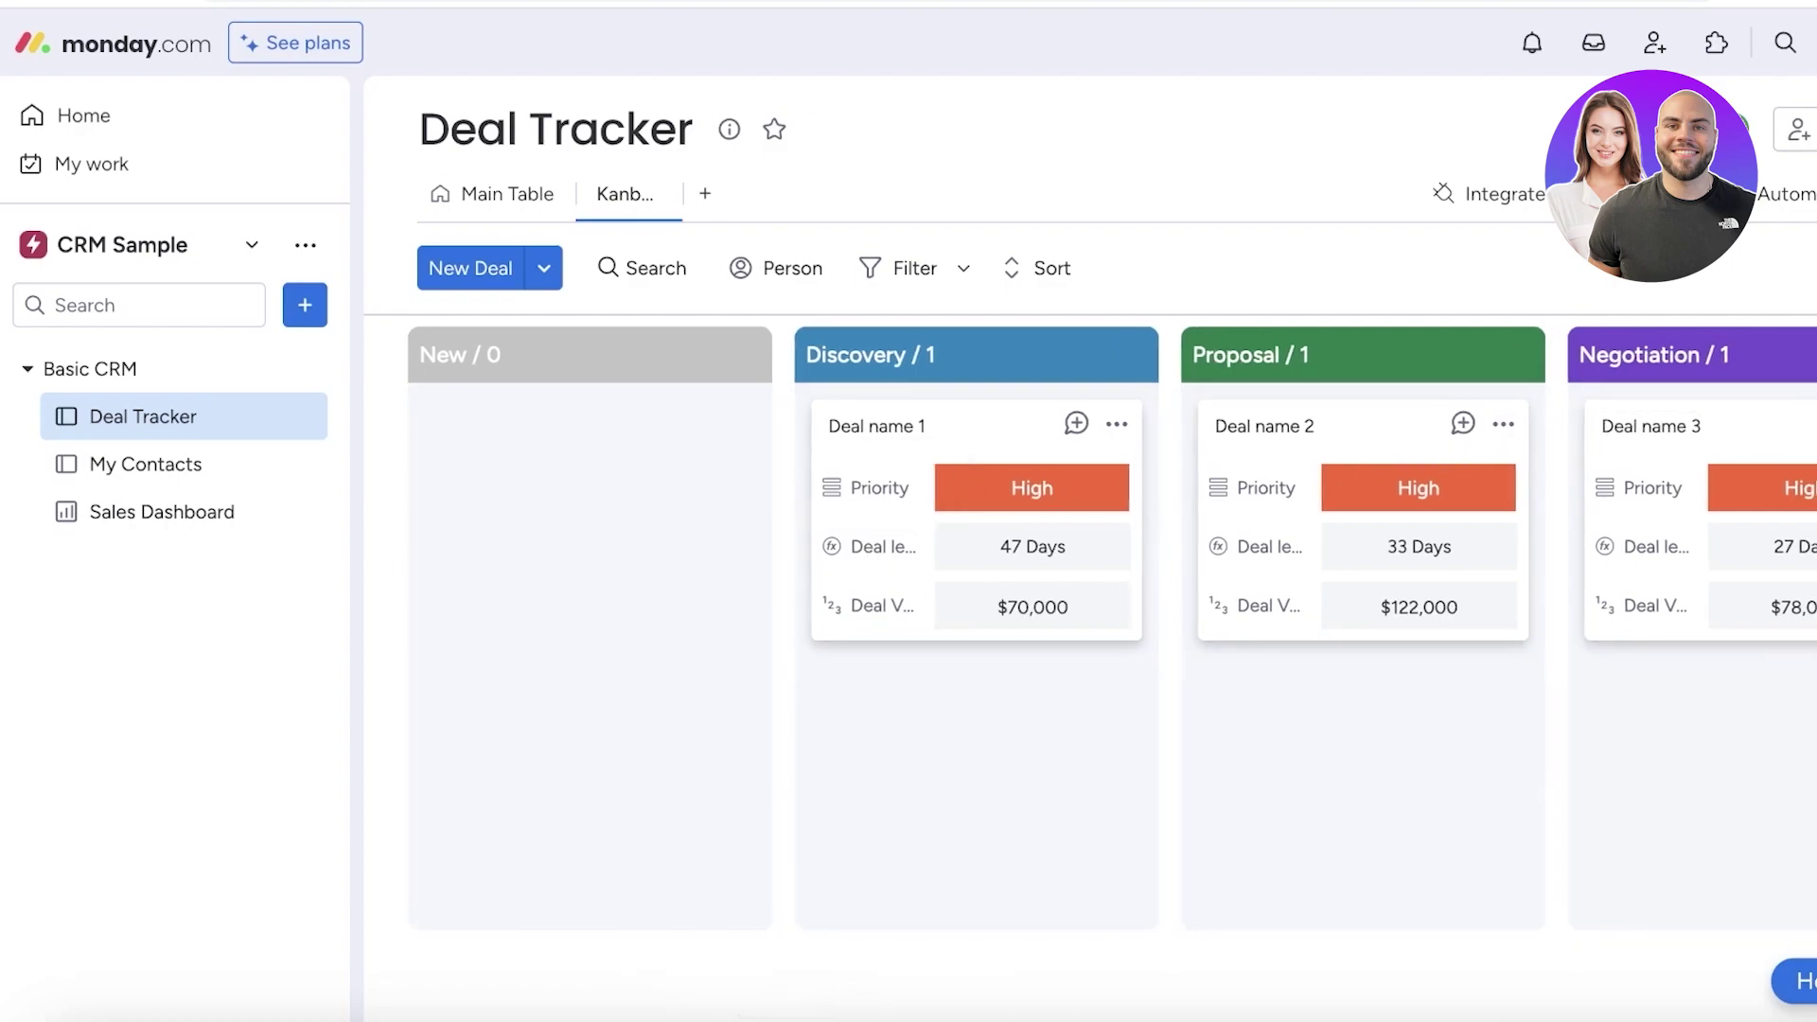
pyautogui.hscroll(8, 1217, 984)
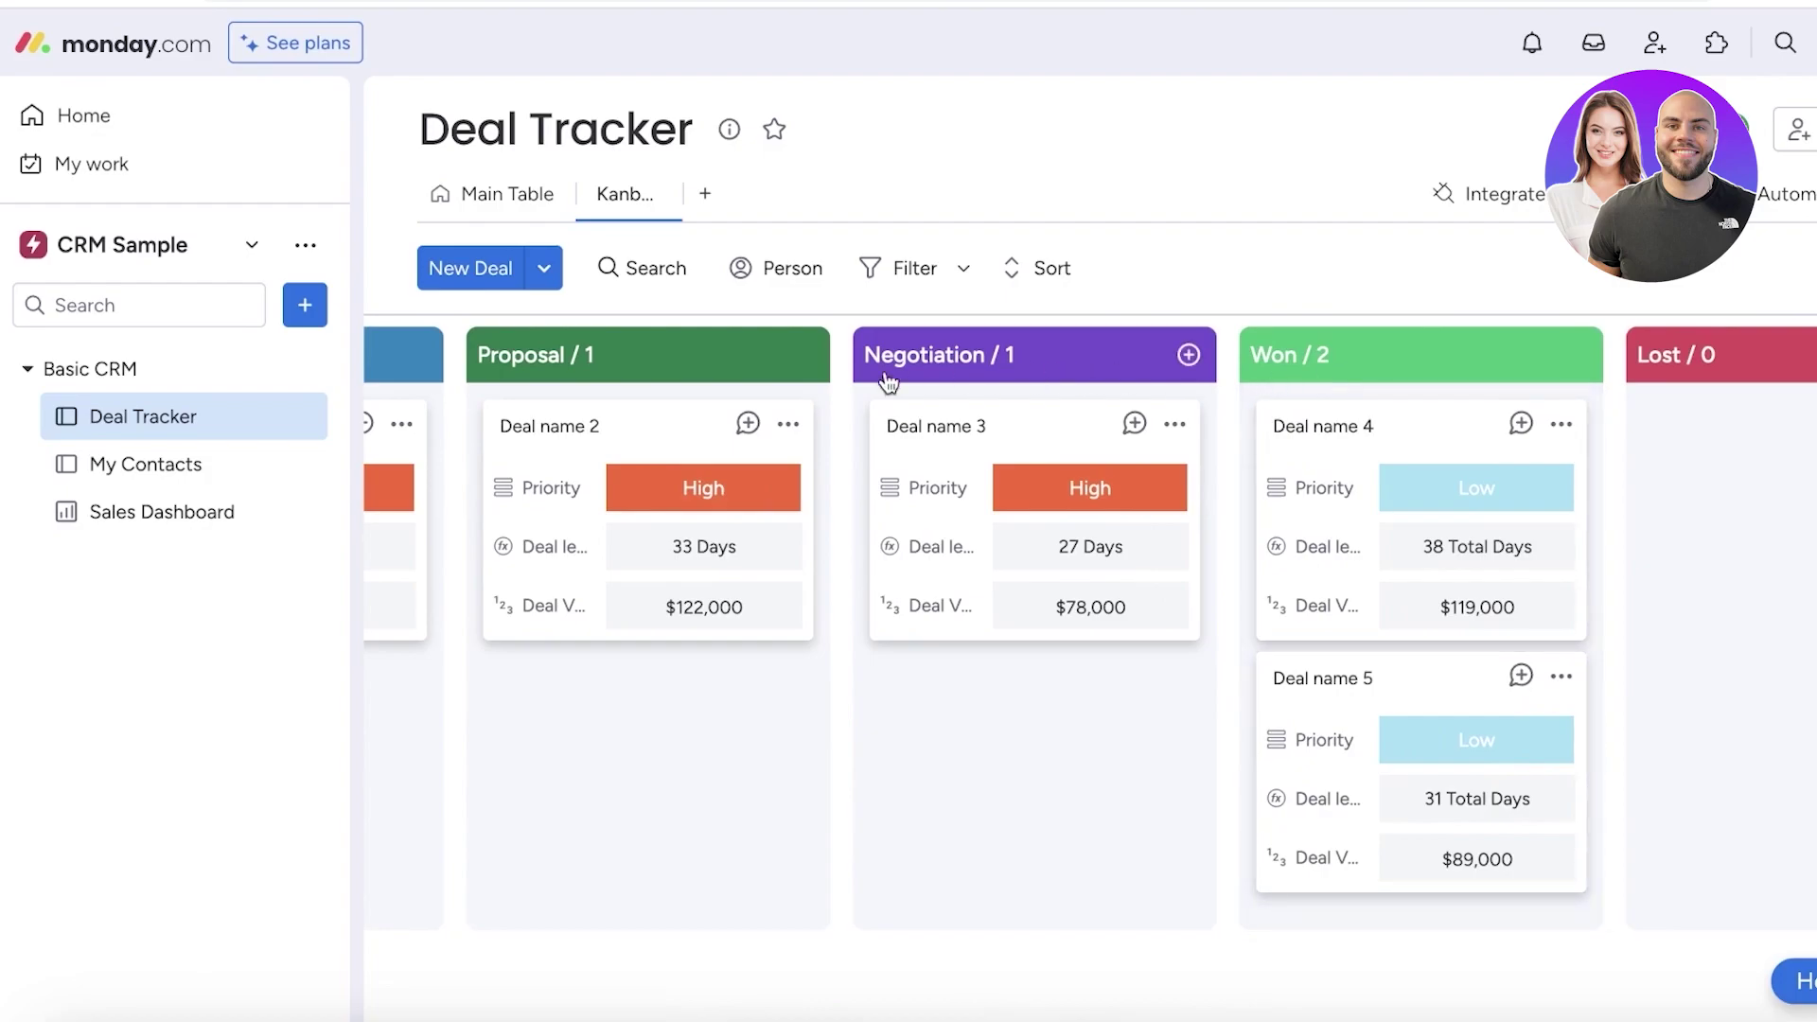
pyautogui.click(478, 193)
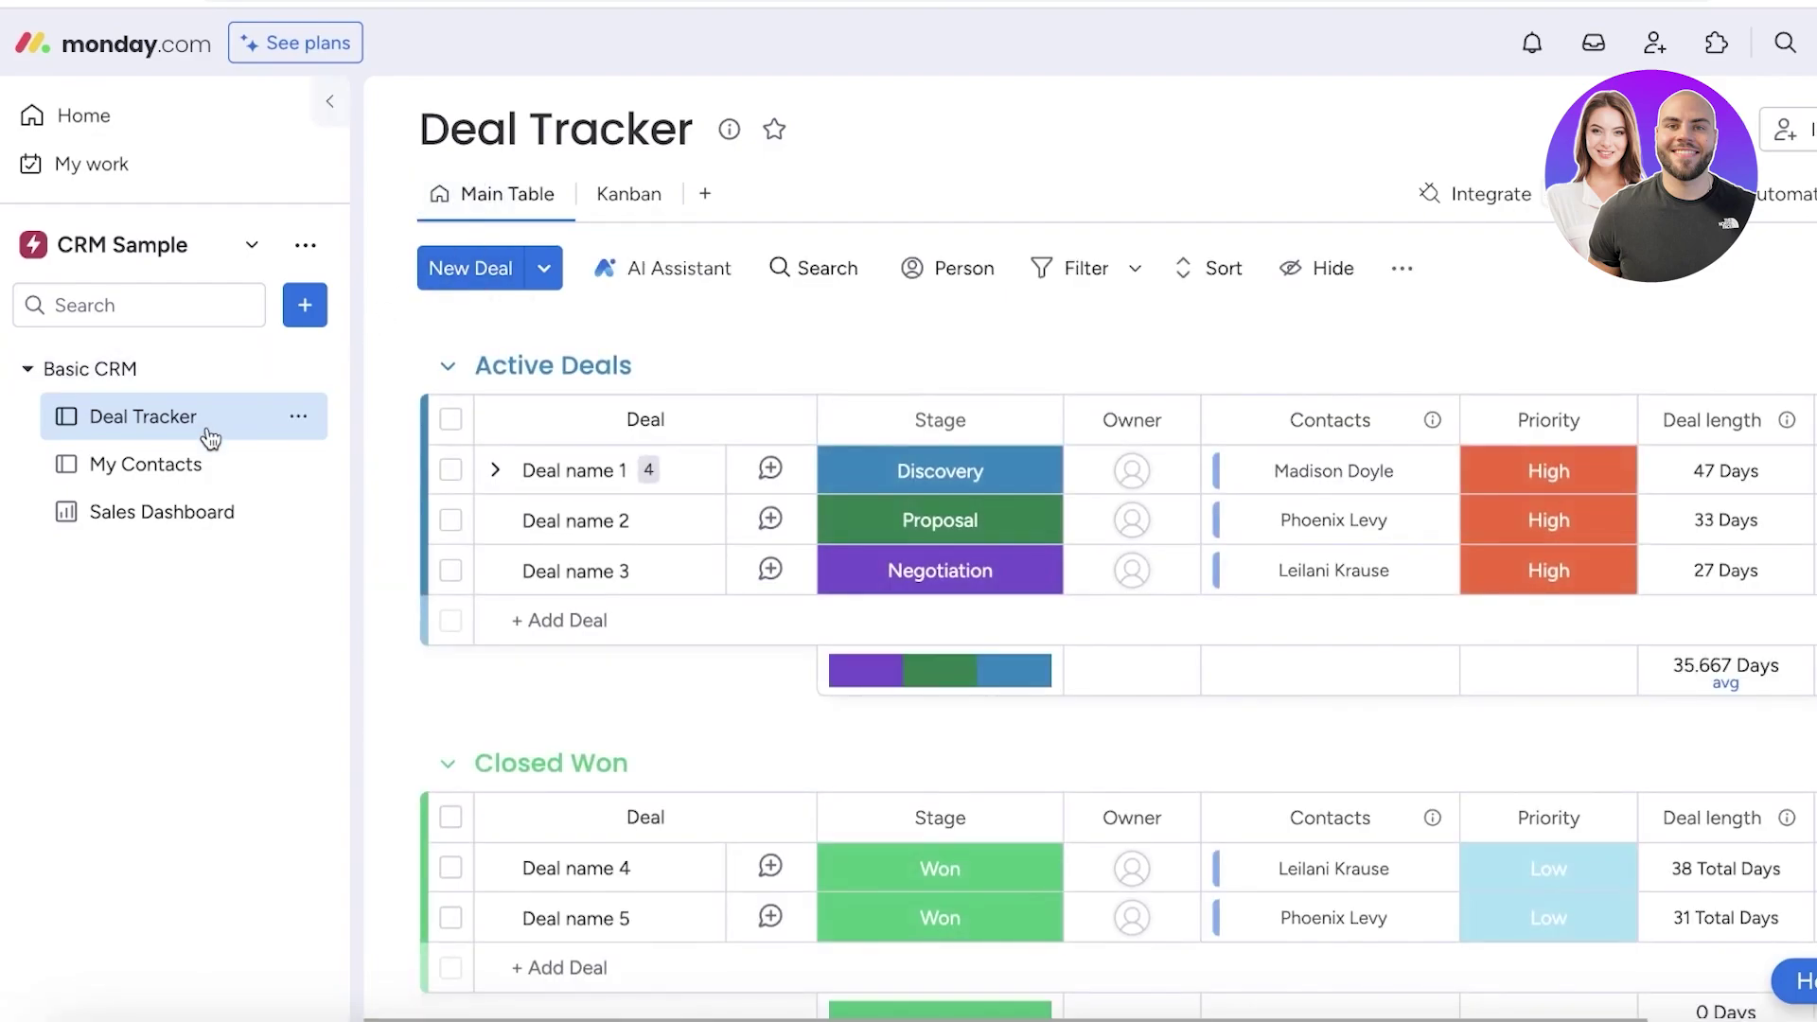
# Look at My Contacts, dismiss the email integrations tip, then open the Sales Dashboard
pyautogui.click(194, 468)
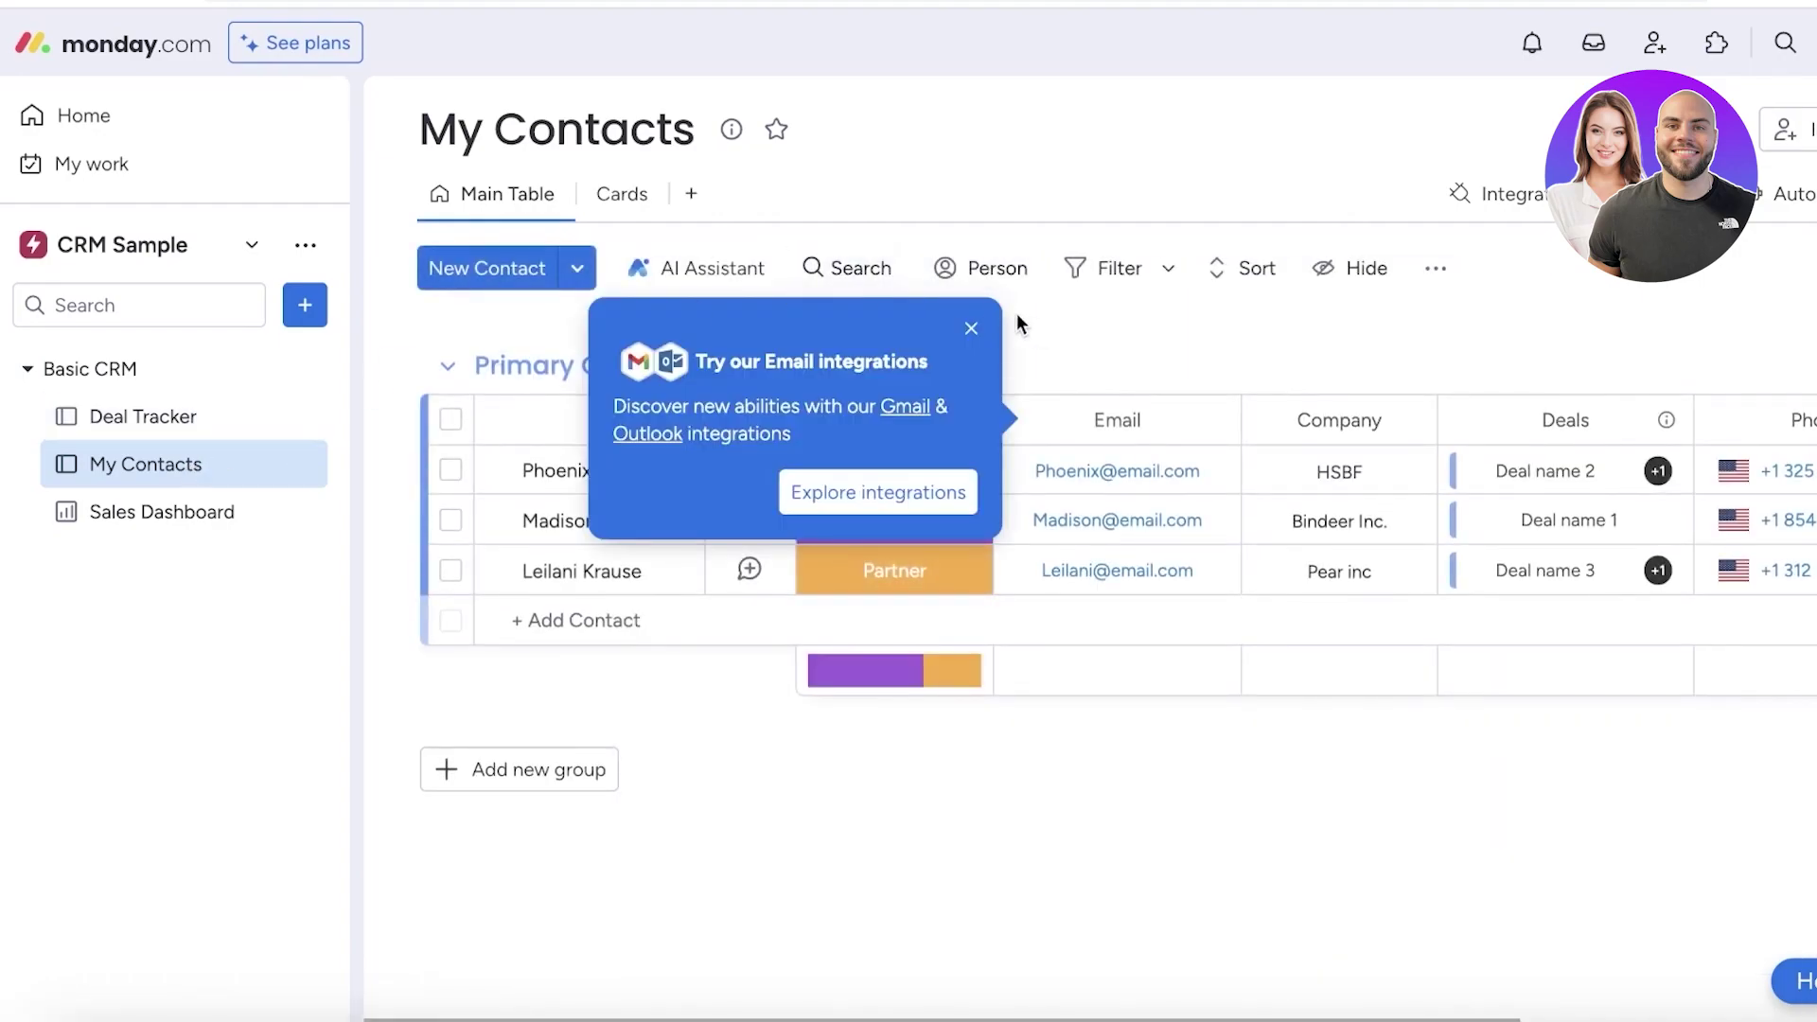
pyautogui.click(972, 330)
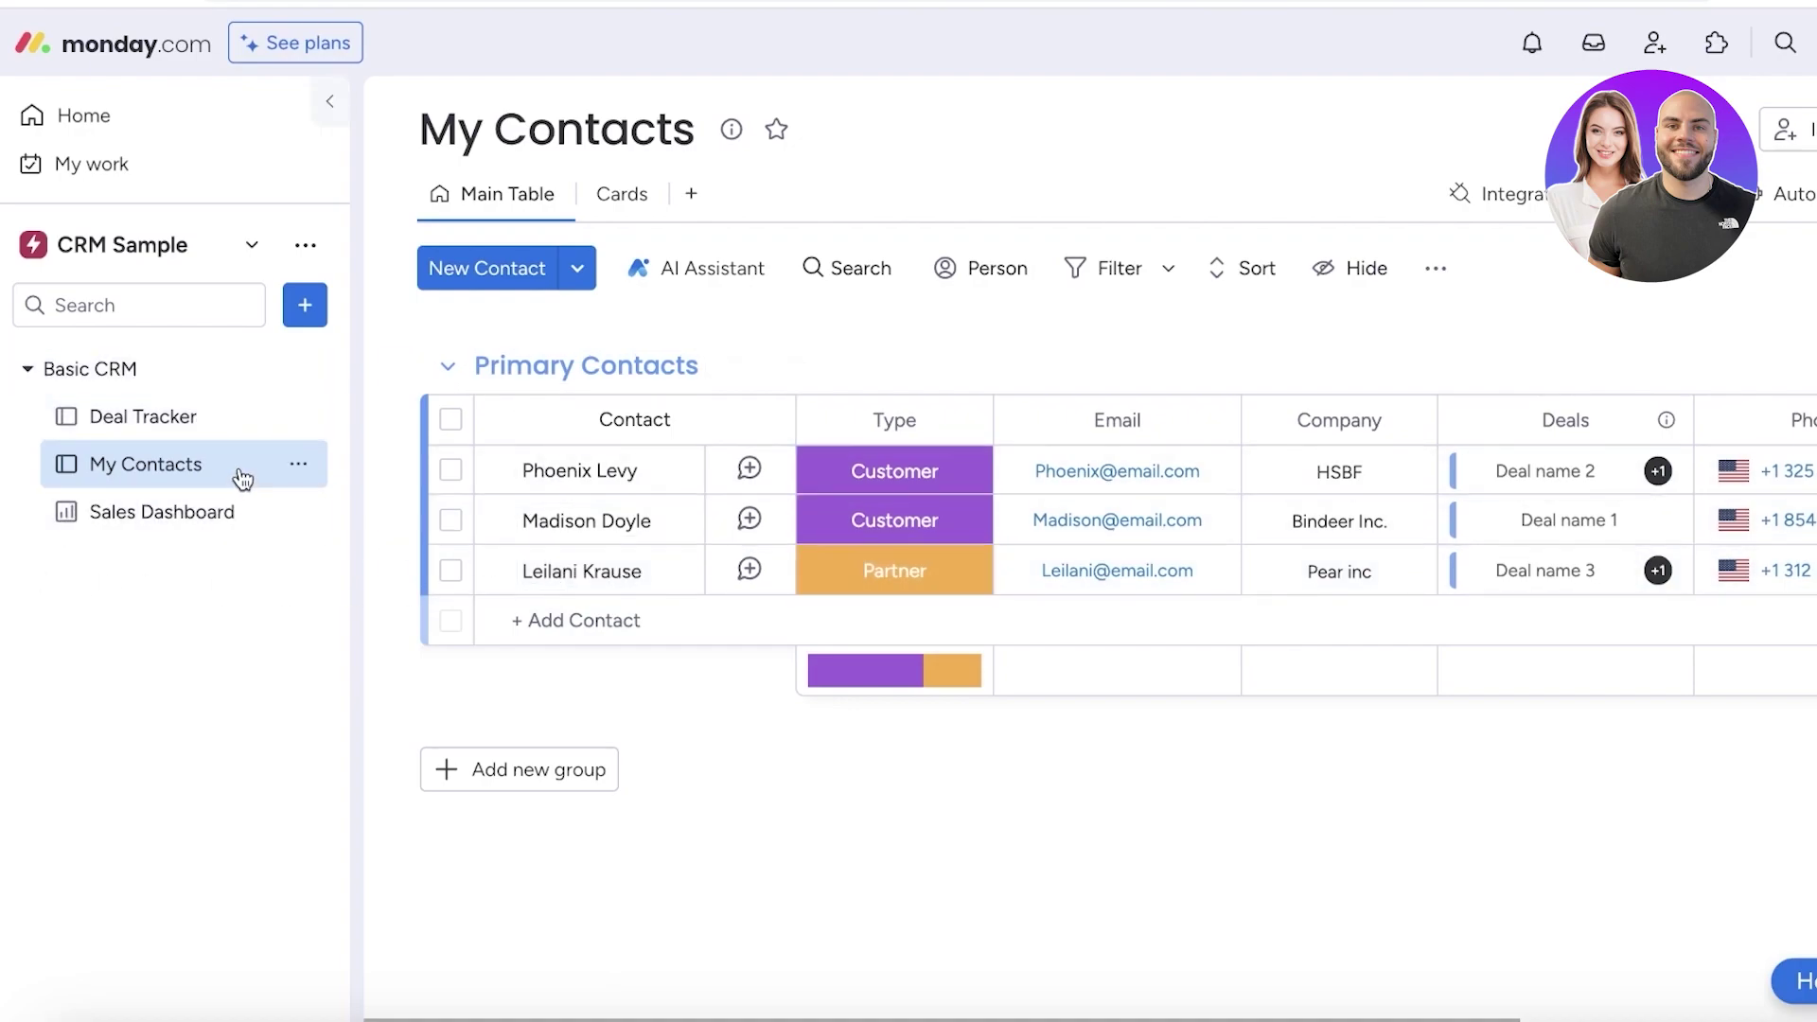
pyautogui.click(255, 510)
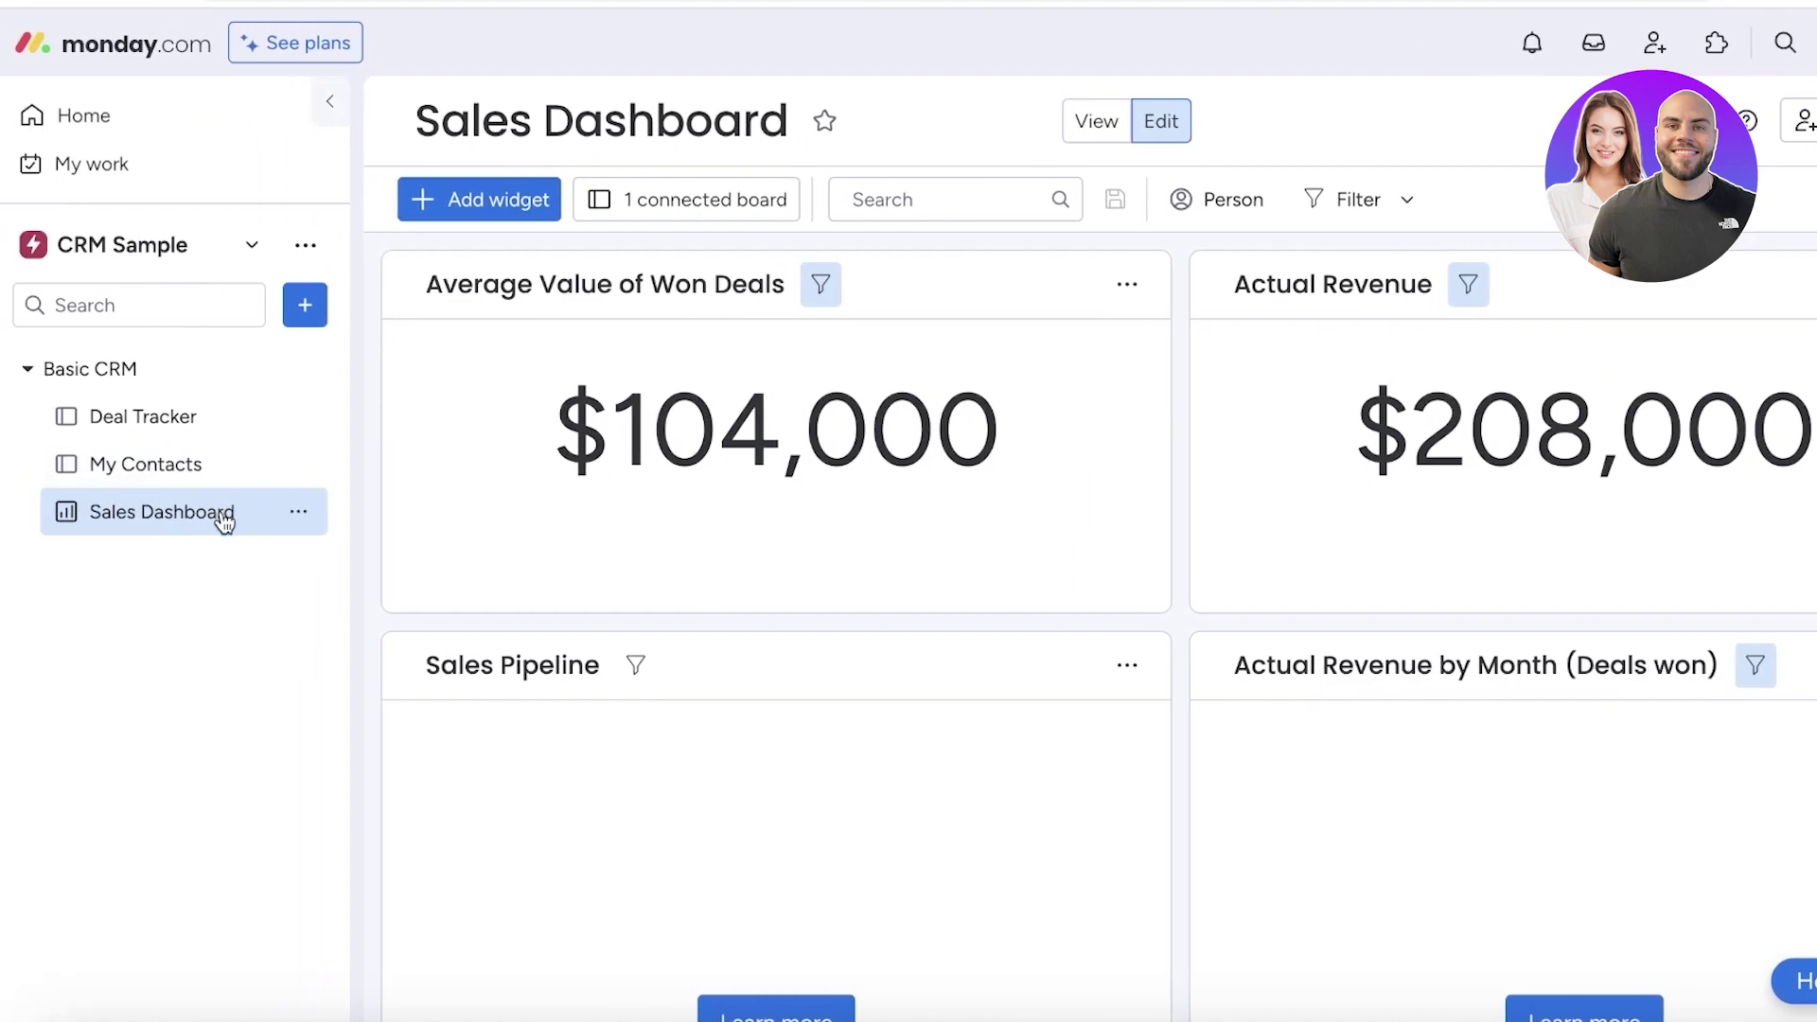
pyautogui.click(224, 521)
pyautogui.scroll(-15, 715, 457)
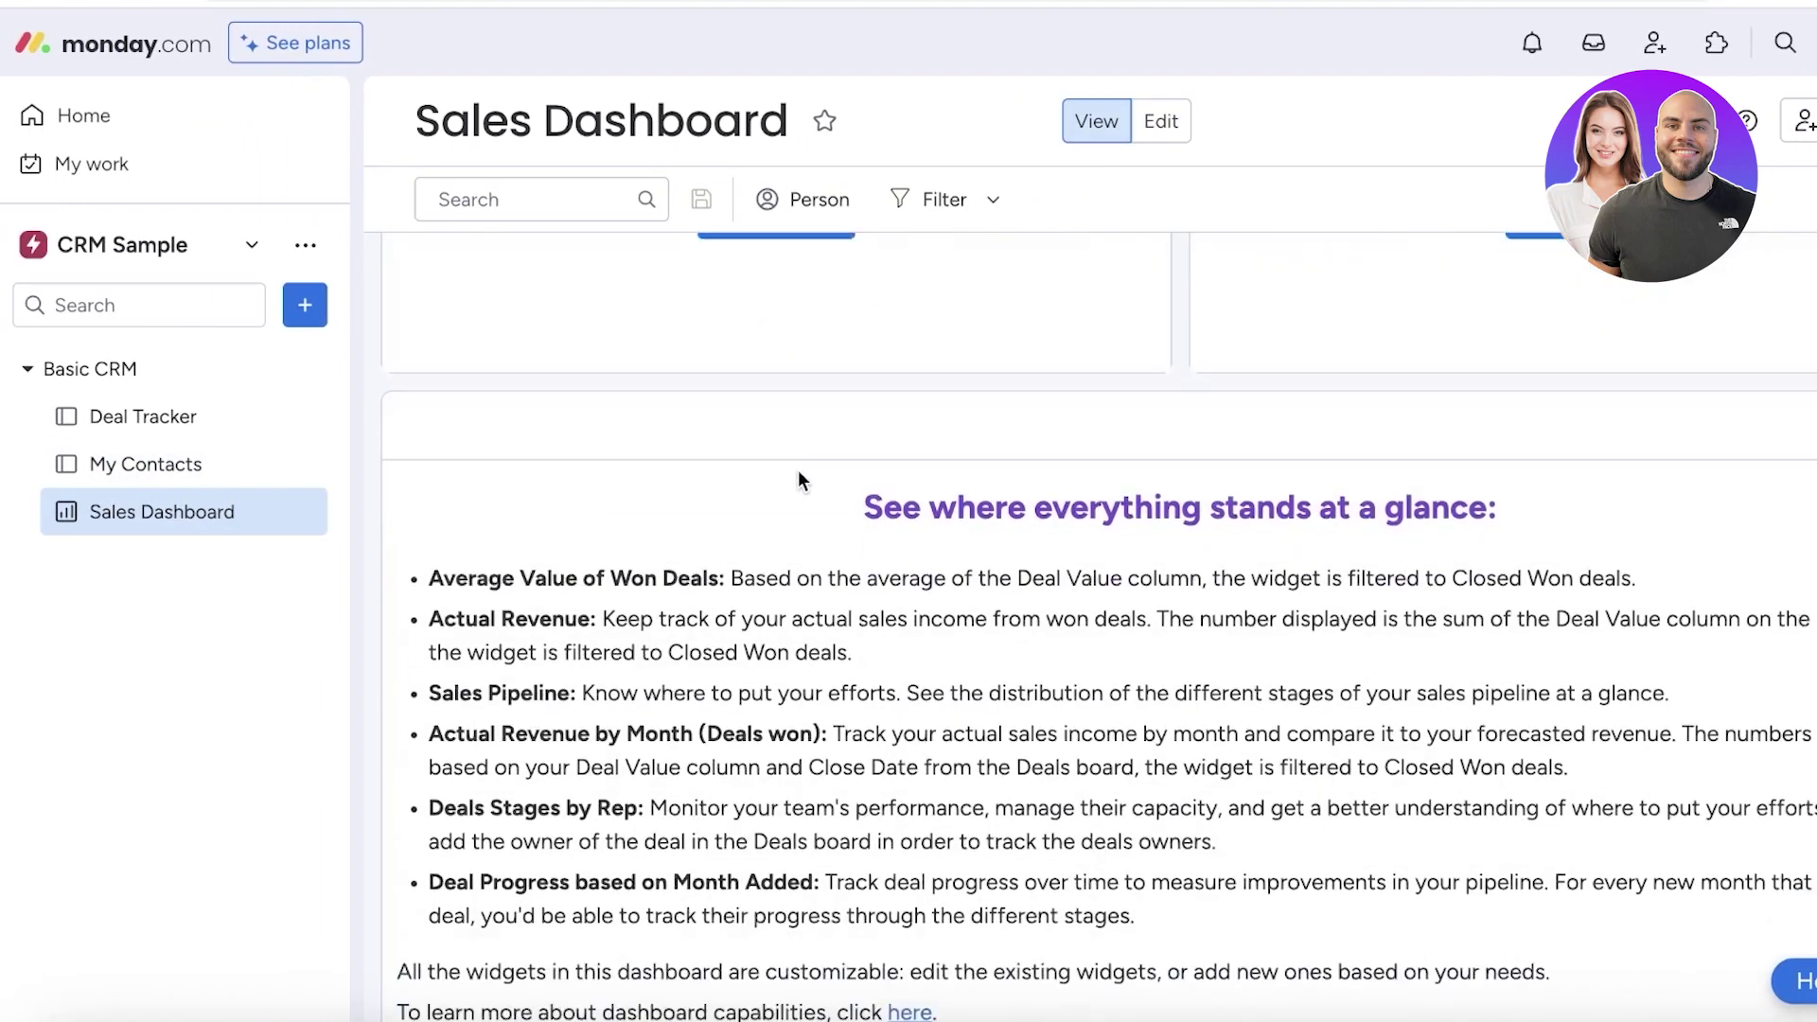
pyautogui.scroll(-5, 725, 497)
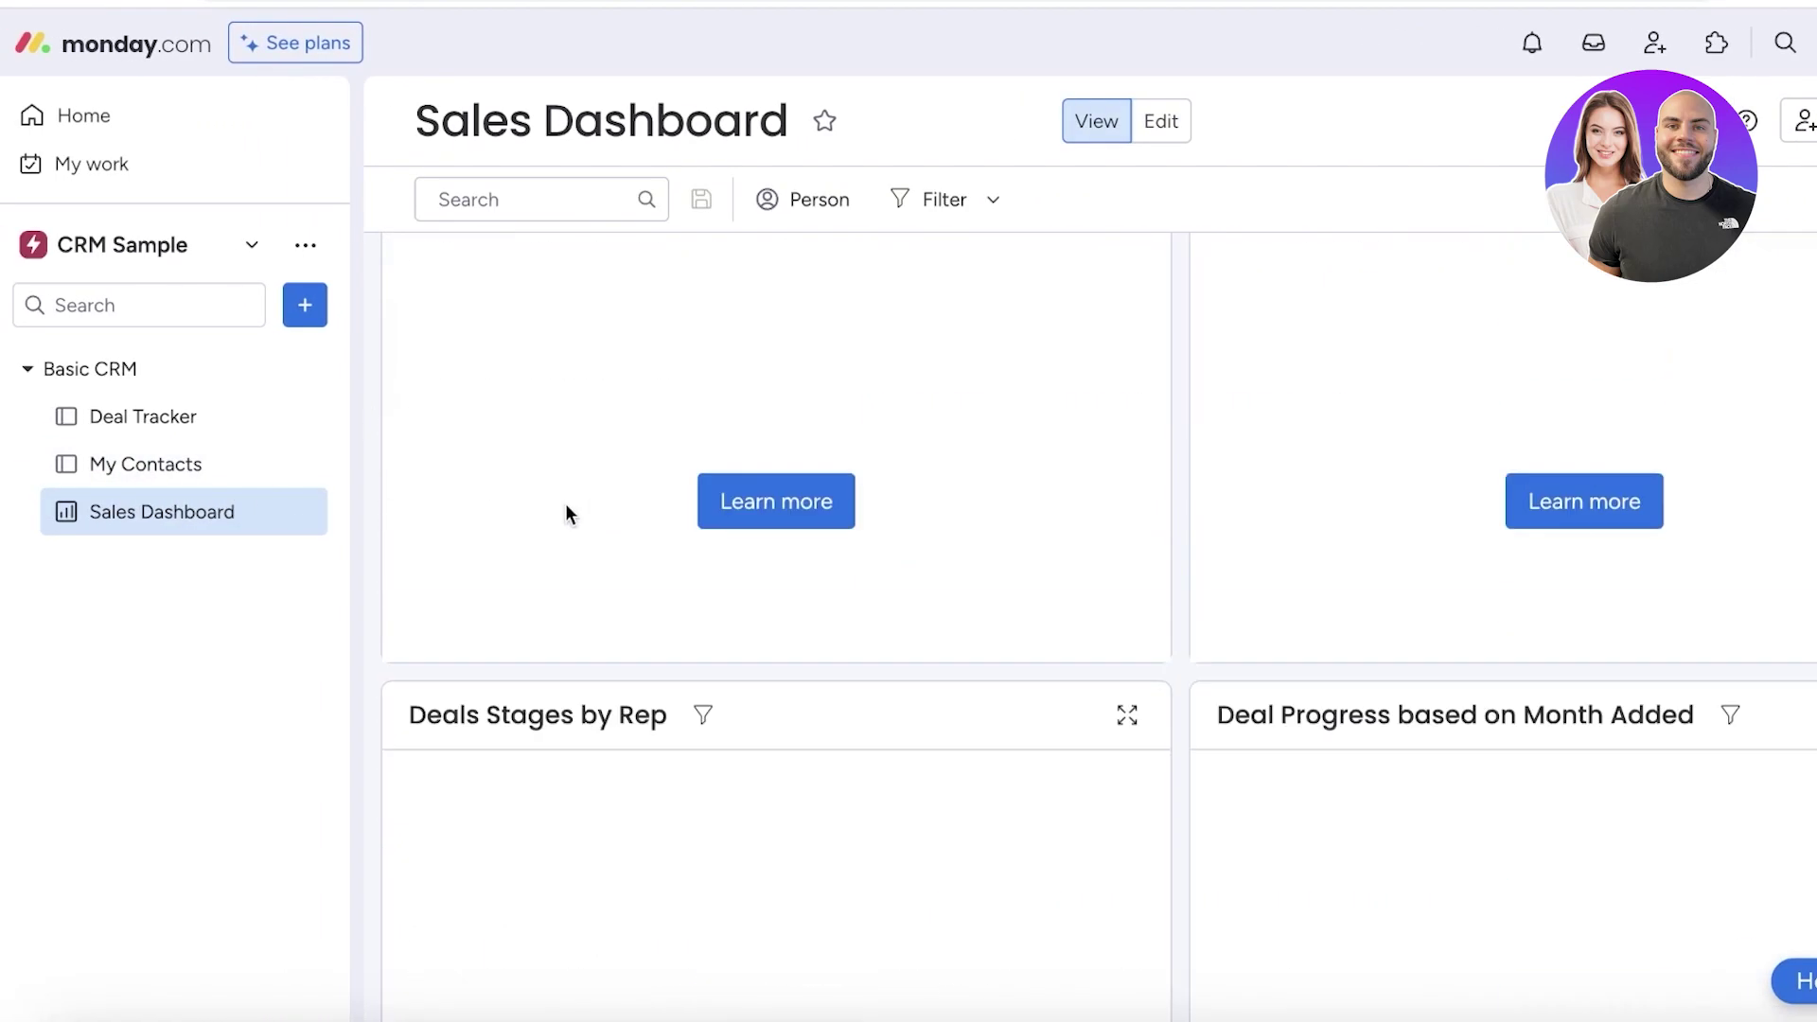
pyautogui.click(184, 473)
pyautogui.click(170, 511)
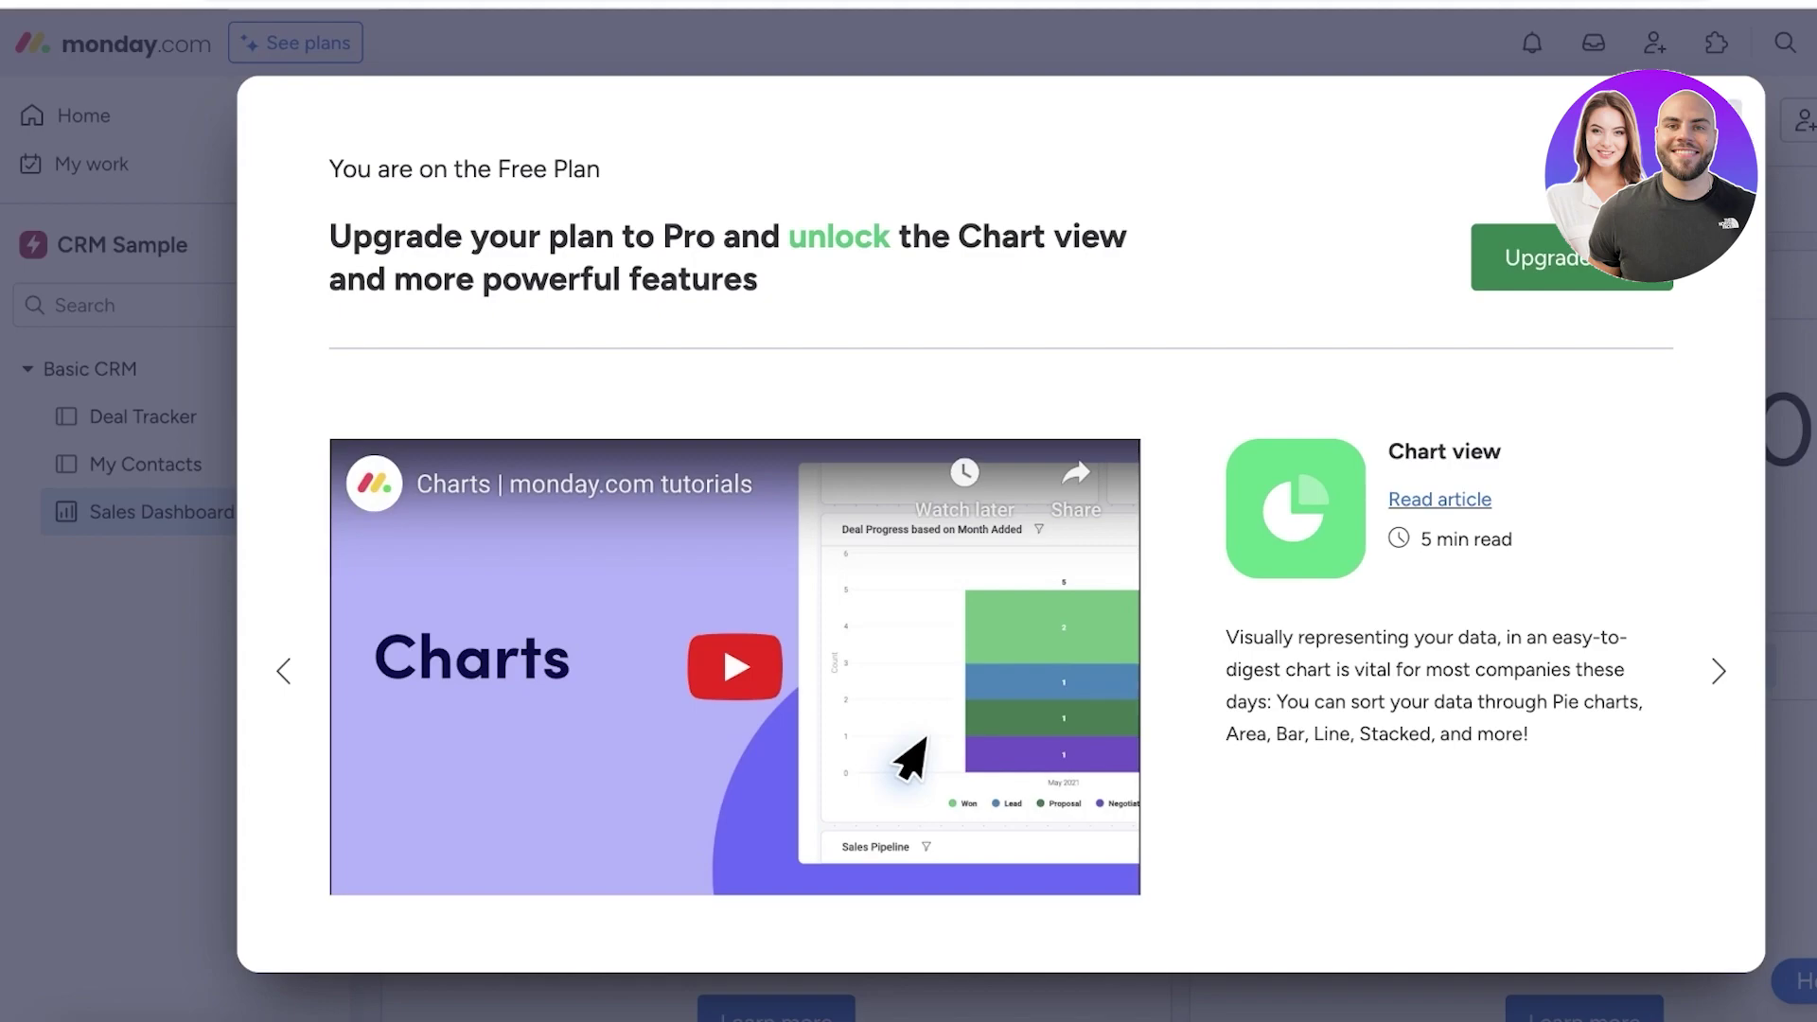
pyautogui.press('Escape')
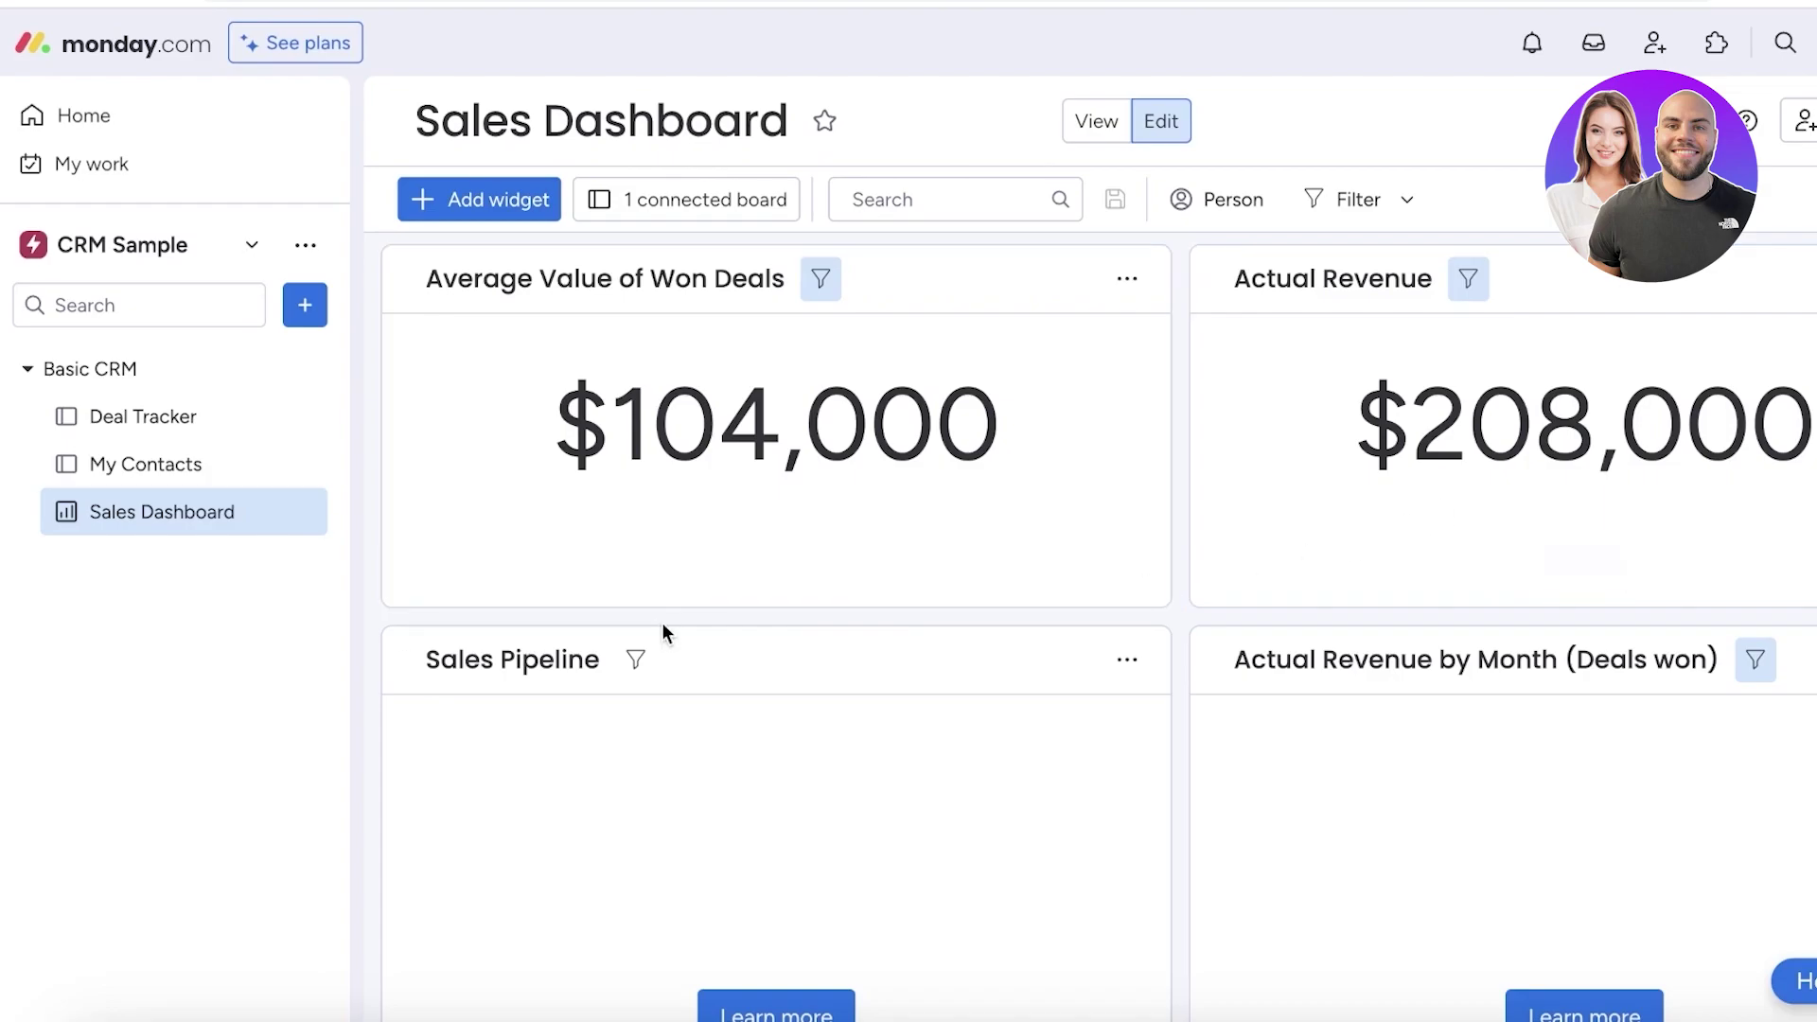
pyautogui.scroll(-7, 1590, 559)
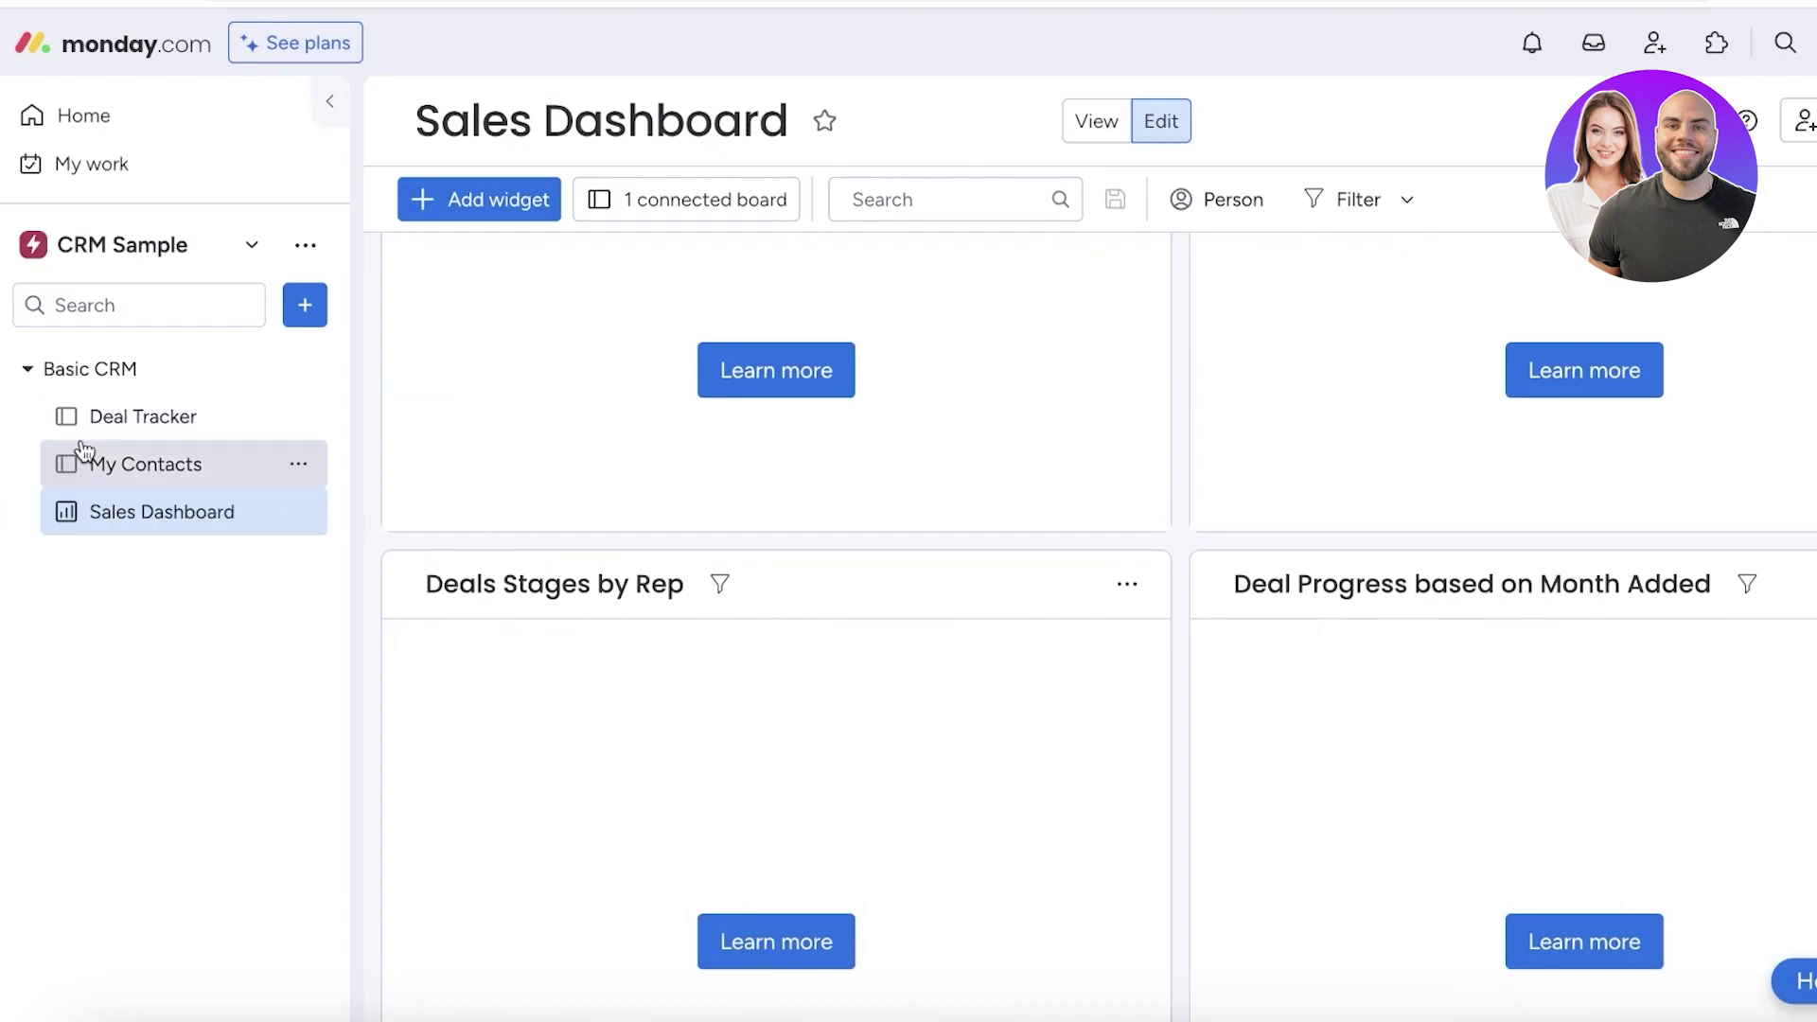
# Return to Deal Tracker and inspect the Deal Value column's options without changing anything
pyautogui.click(112, 416)
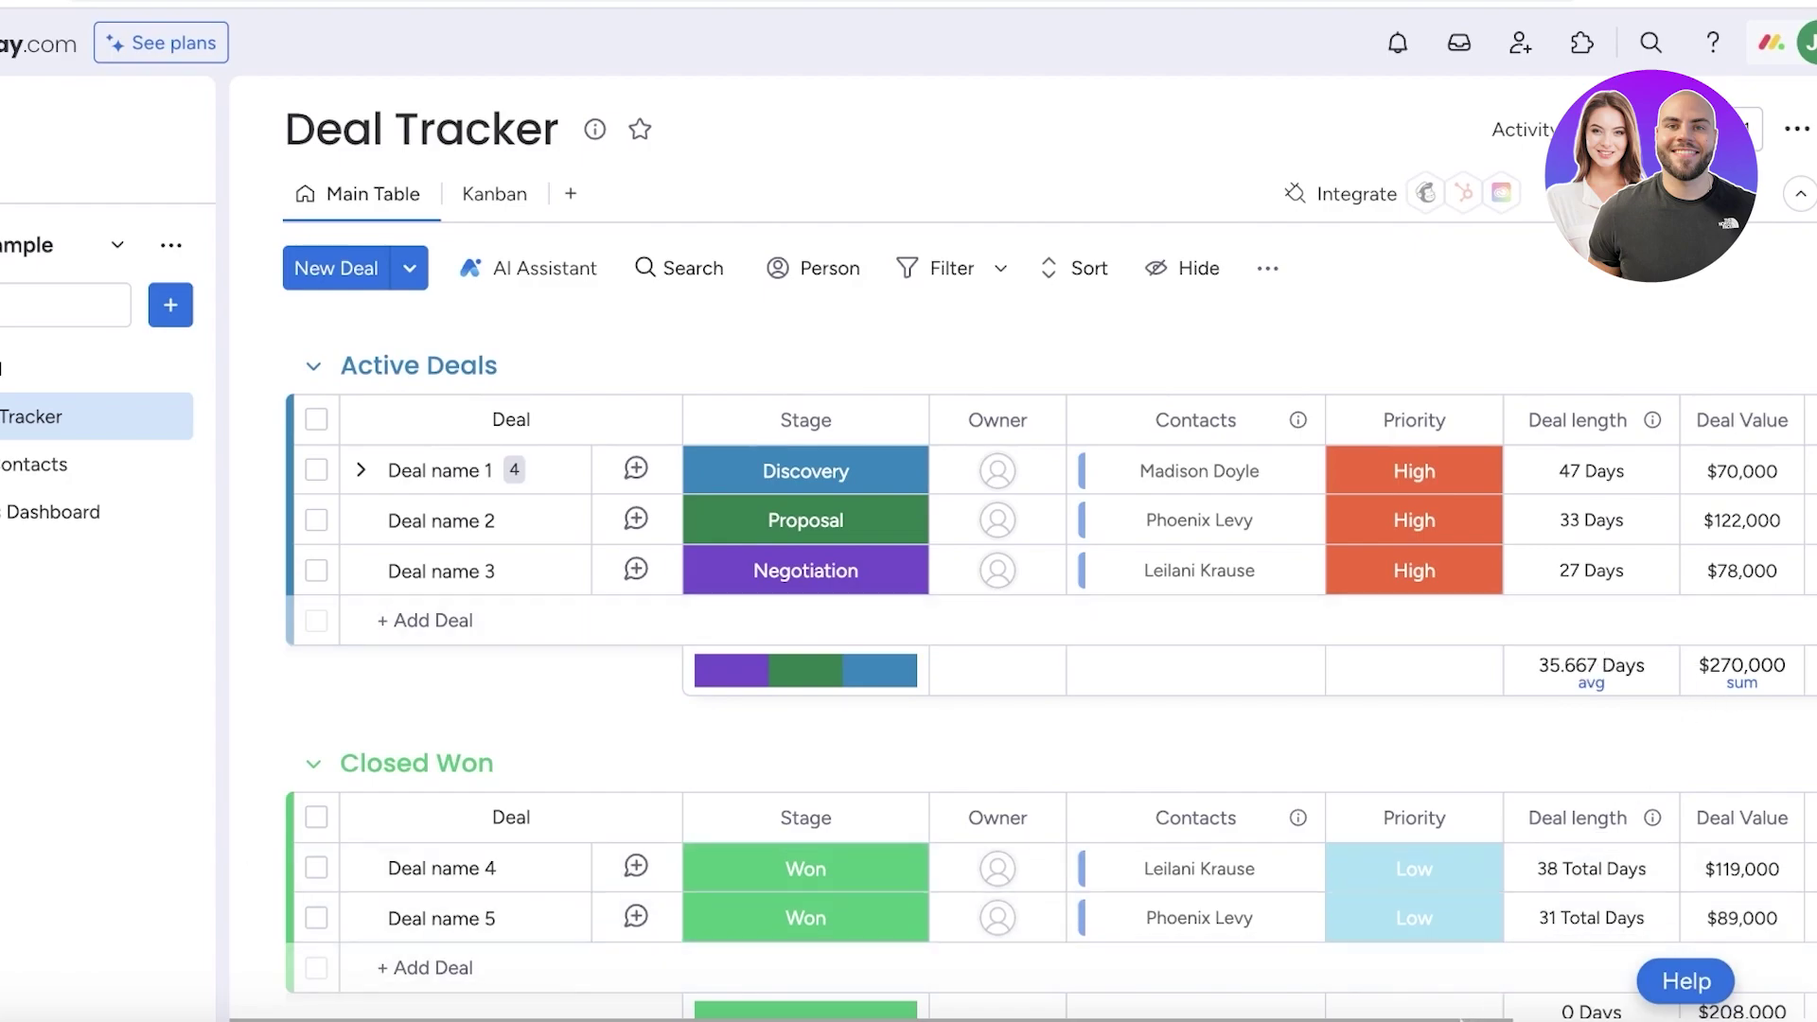
pyautogui.hscroll(5, 1499, 984)
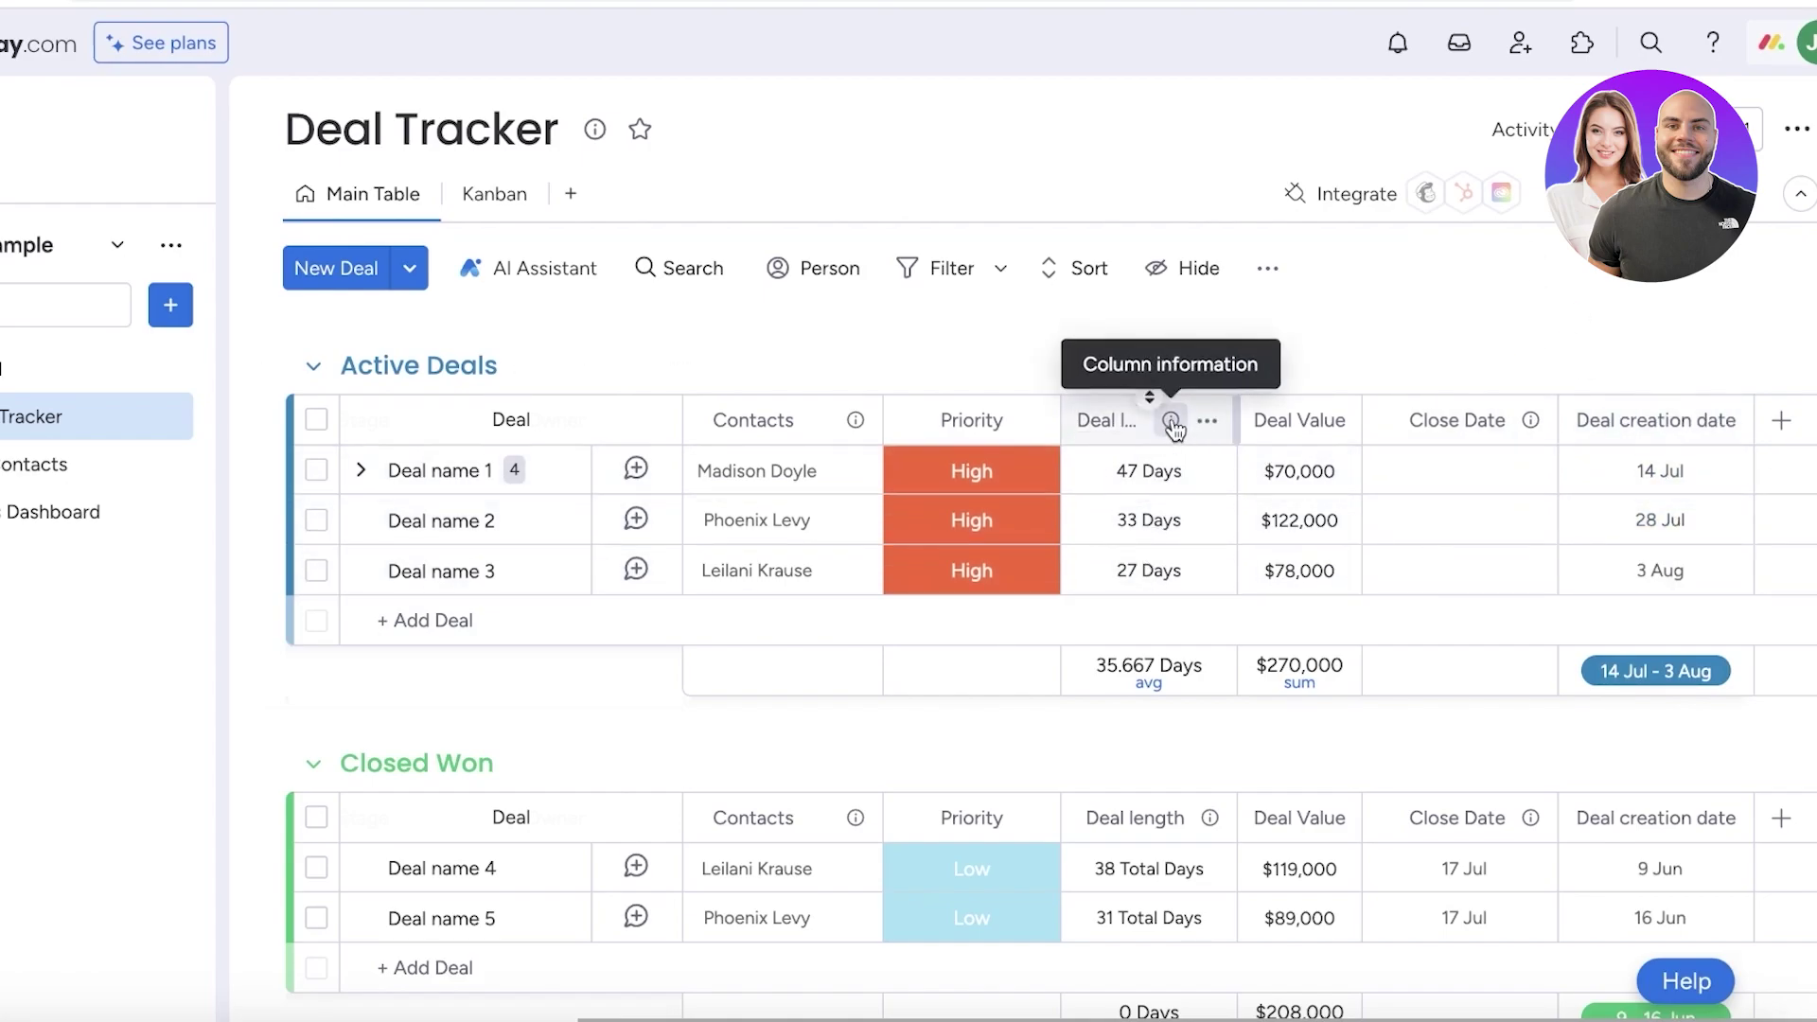
pyautogui.moveTo(1174, 432)
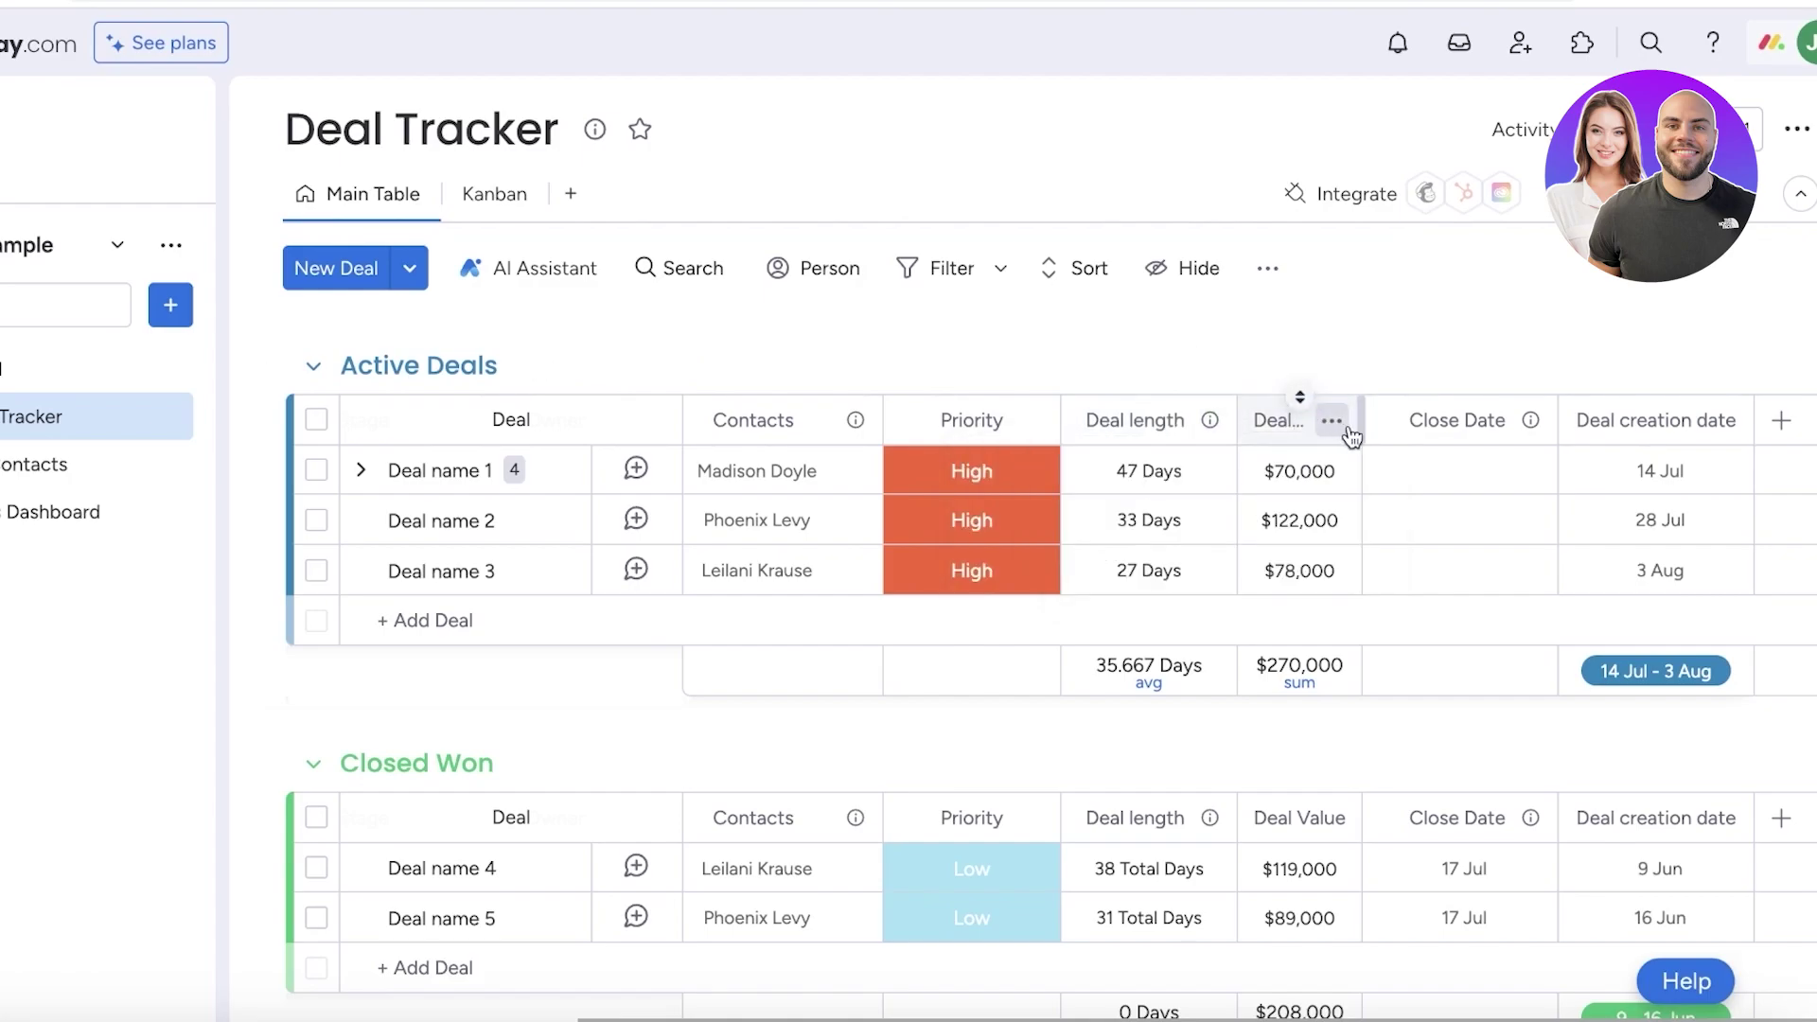
pyautogui.click(1333, 421)
pyautogui.click(1345, 362)
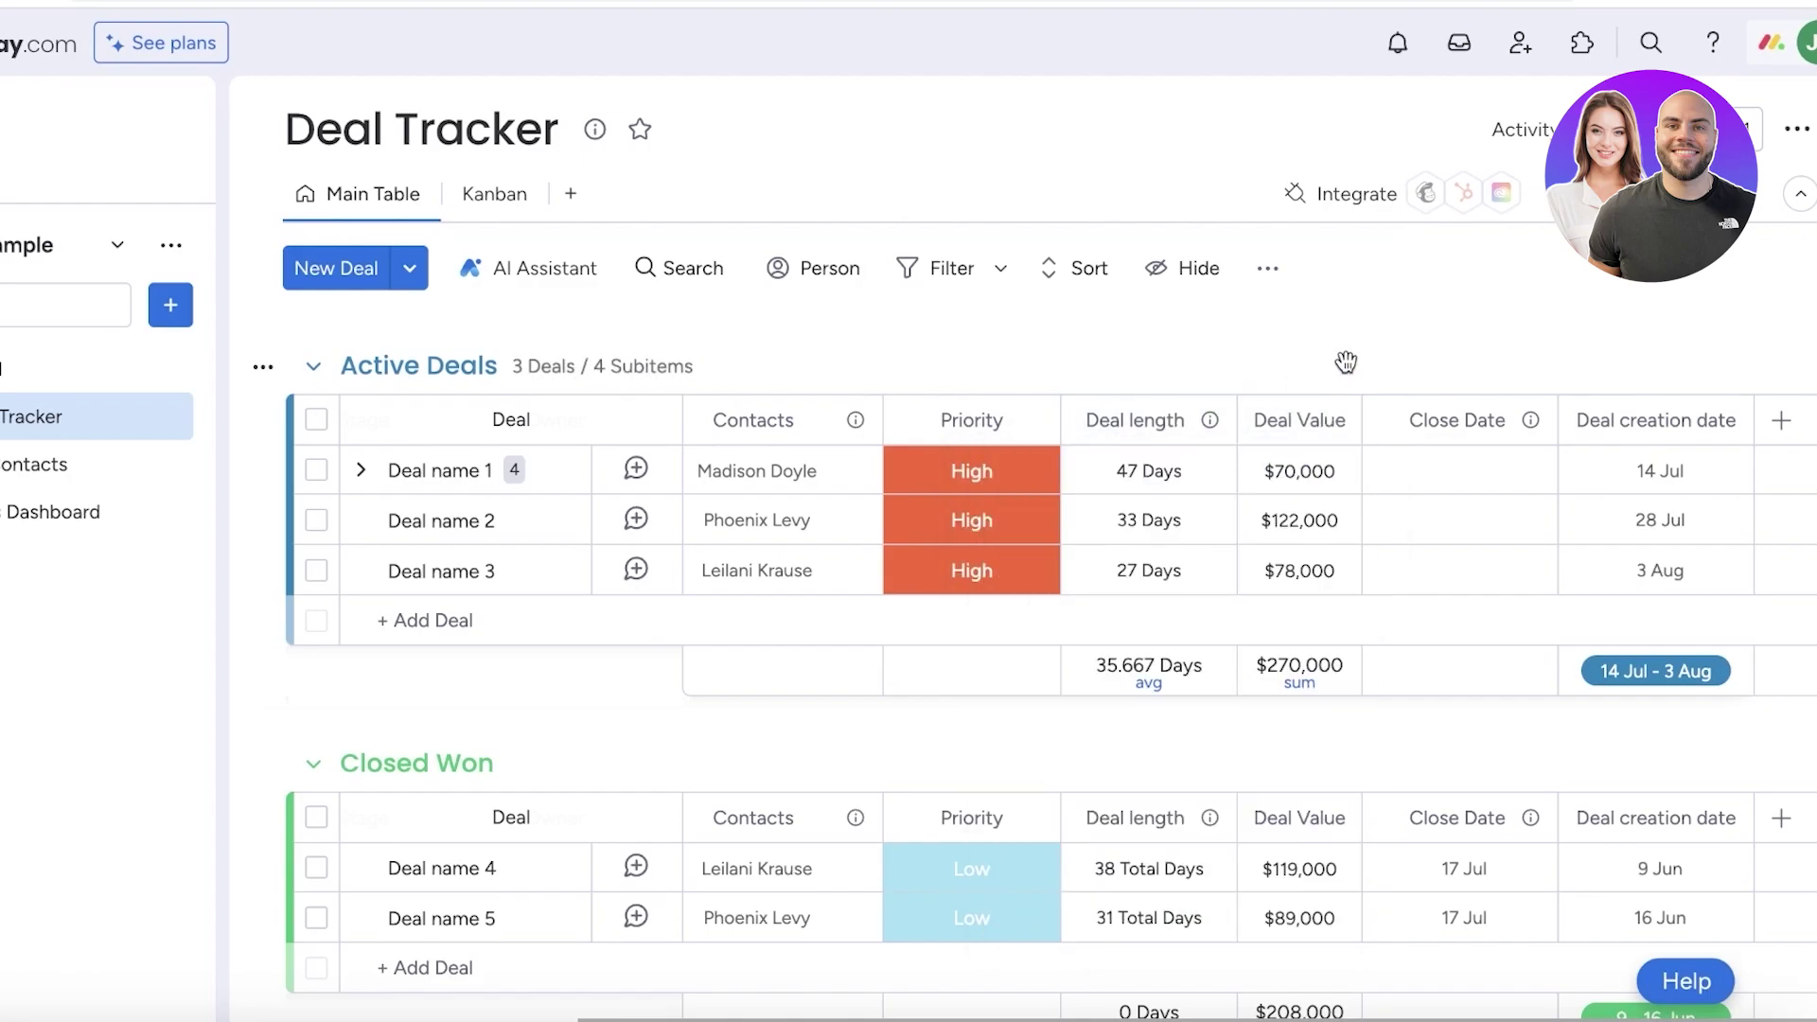
# Try adding a Formula column, dismiss its upgrade prompt, and reopen the column types list
pyautogui.click(1781, 420)
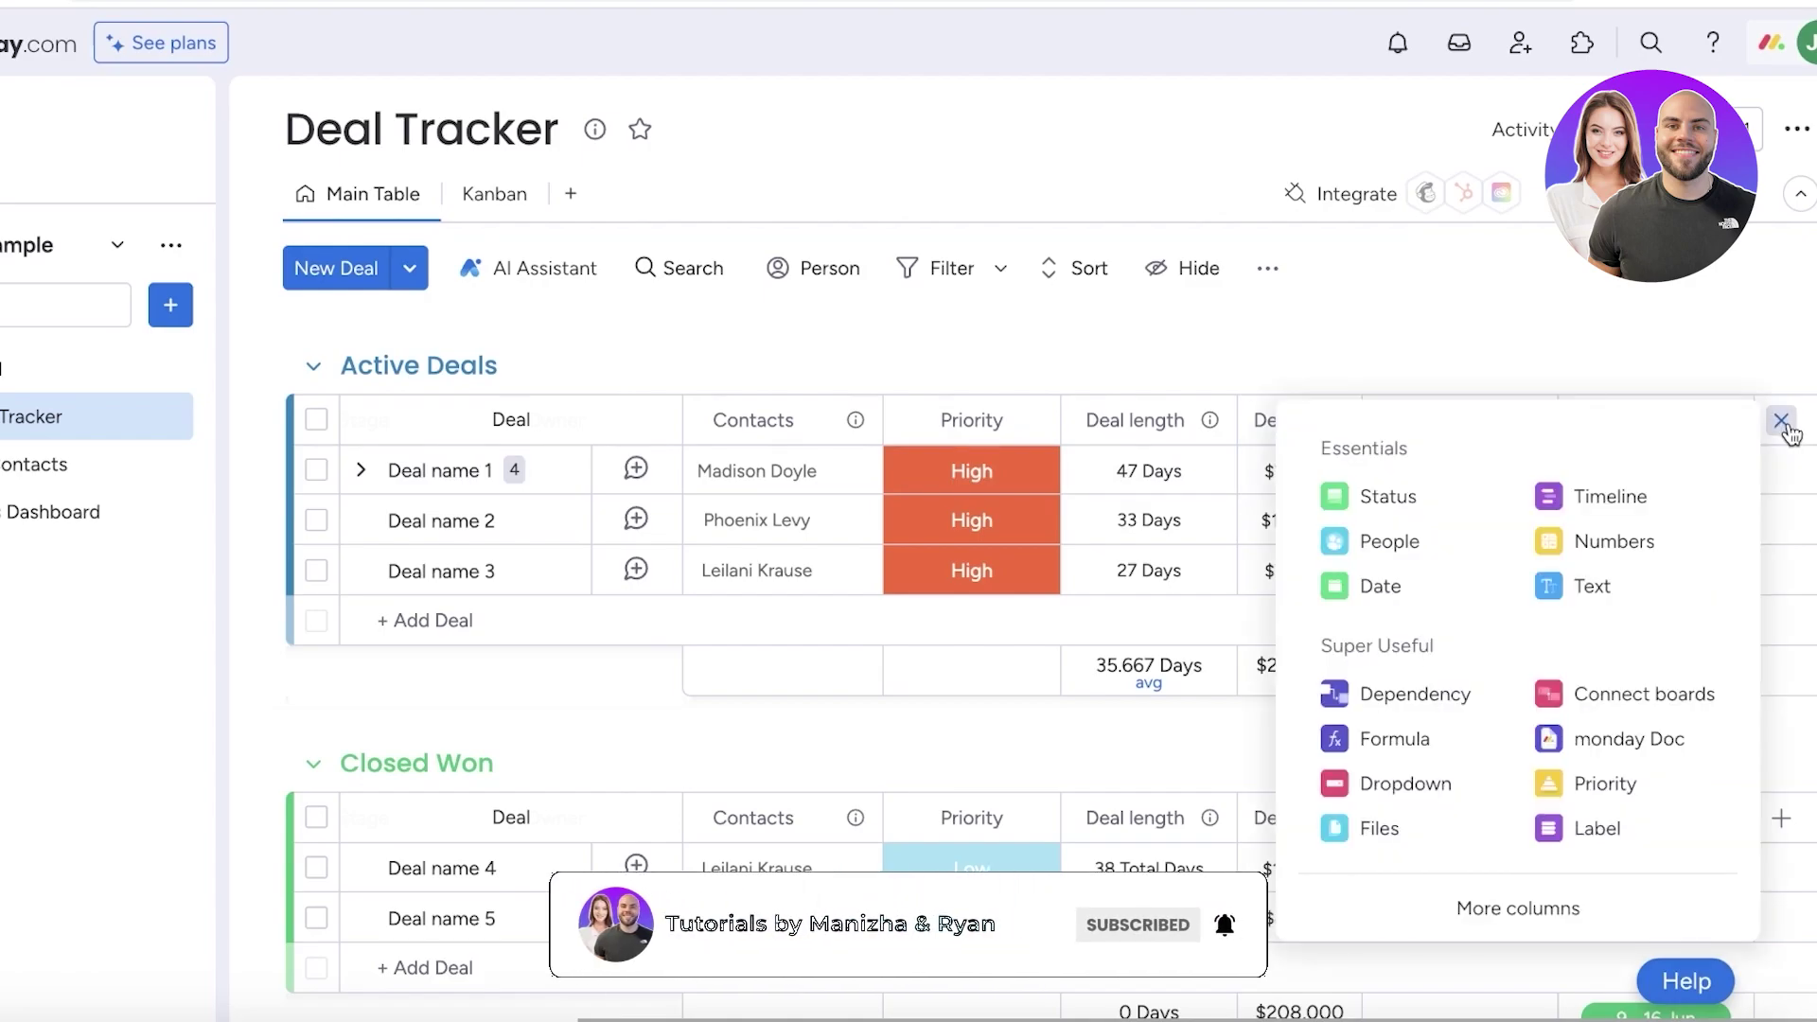
pyautogui.click(1783, 423)
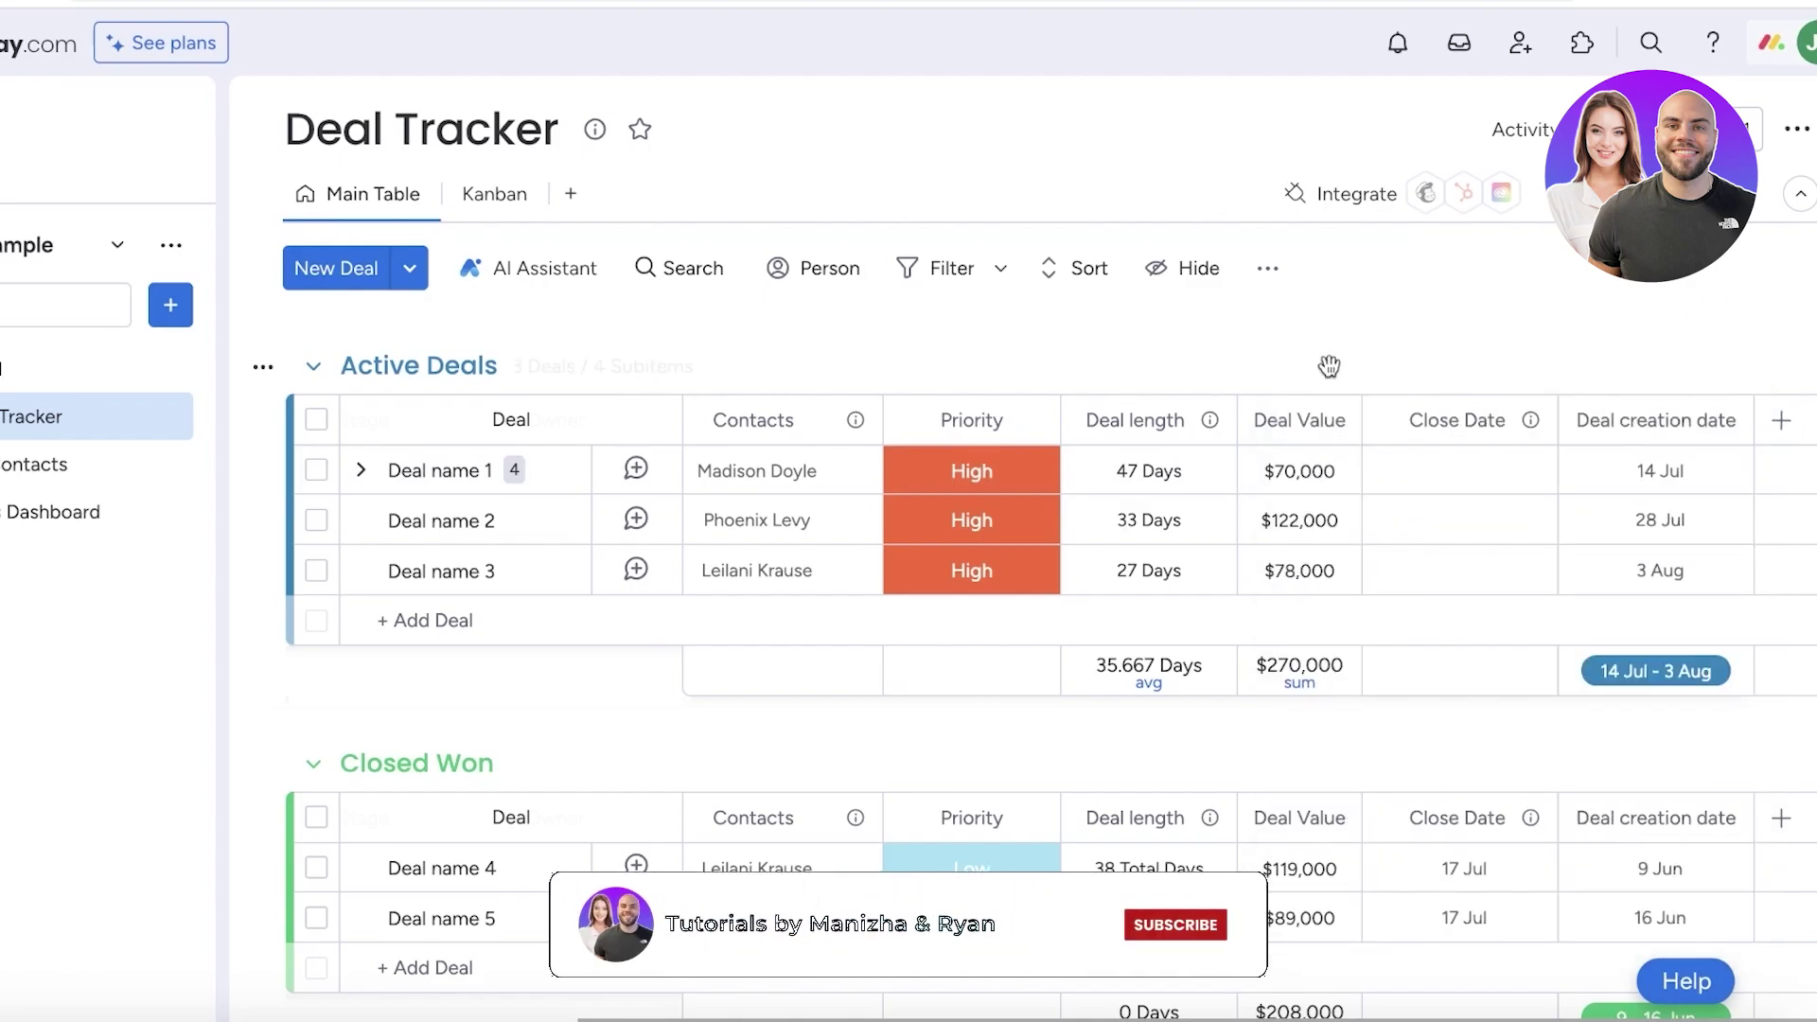
pyautogui.click(1774, 425)
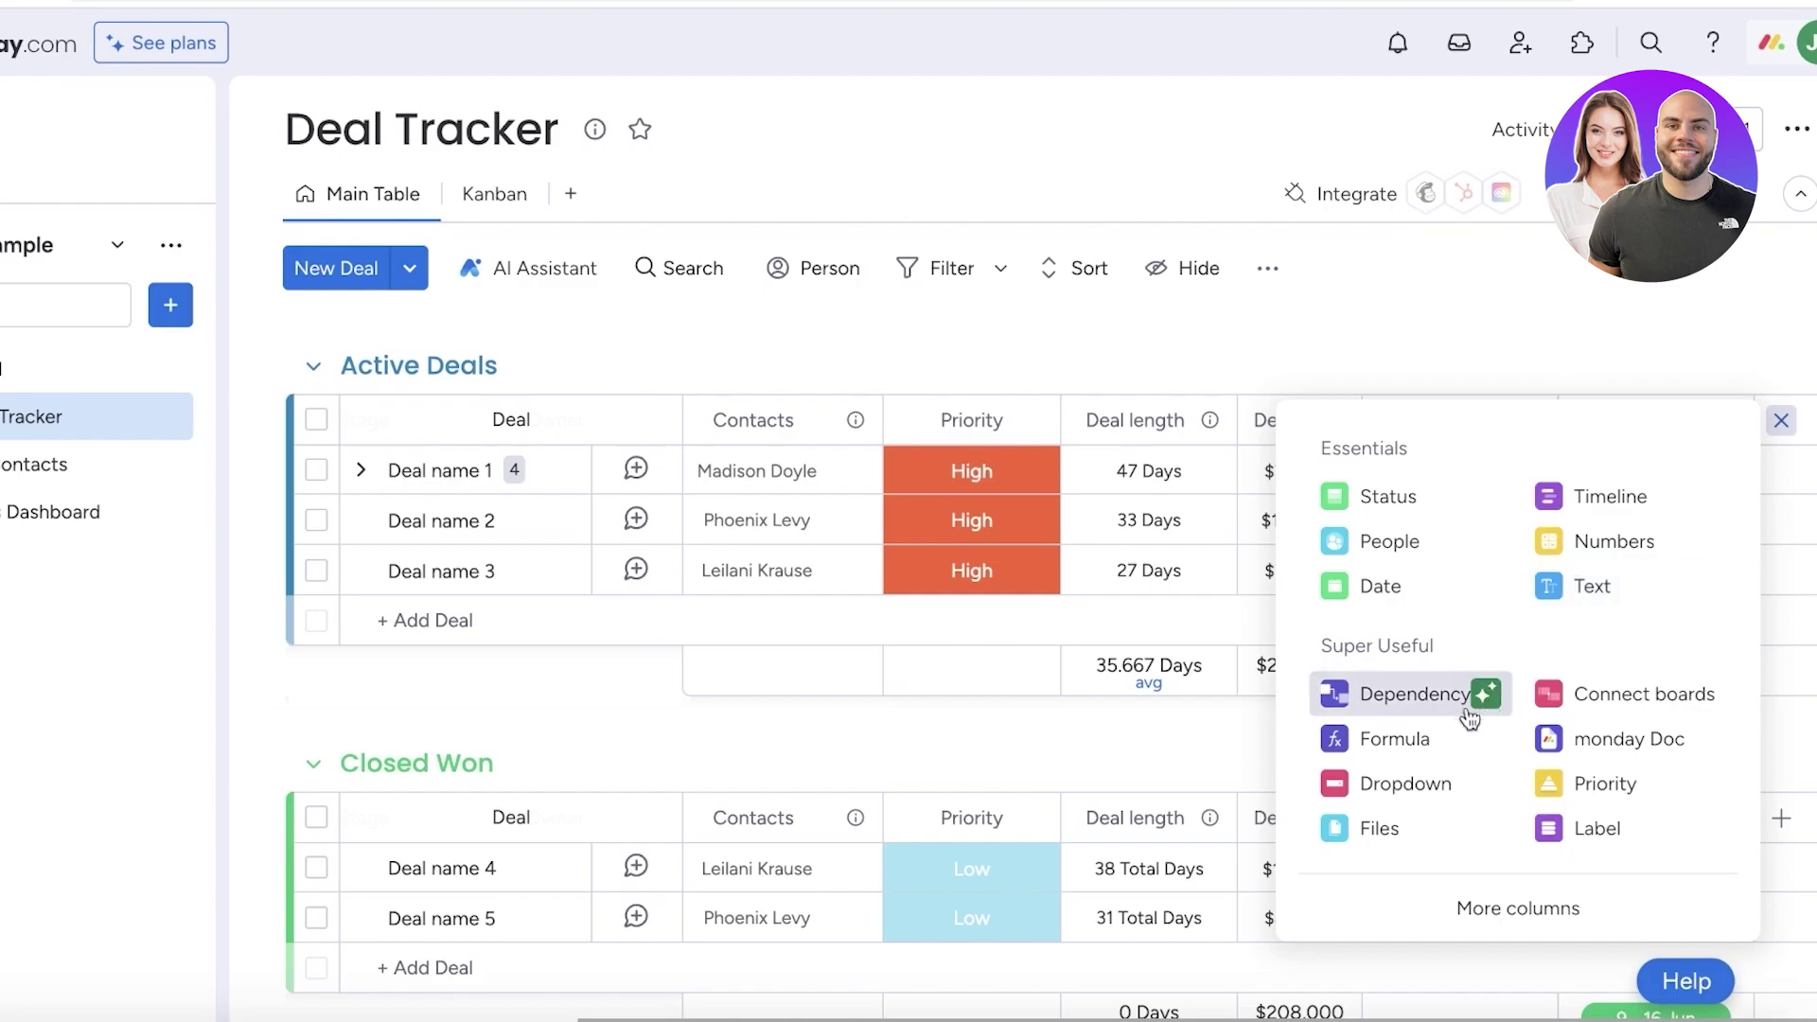
pyautogui.click(1424, 738)
pyautogui.press('Escape')
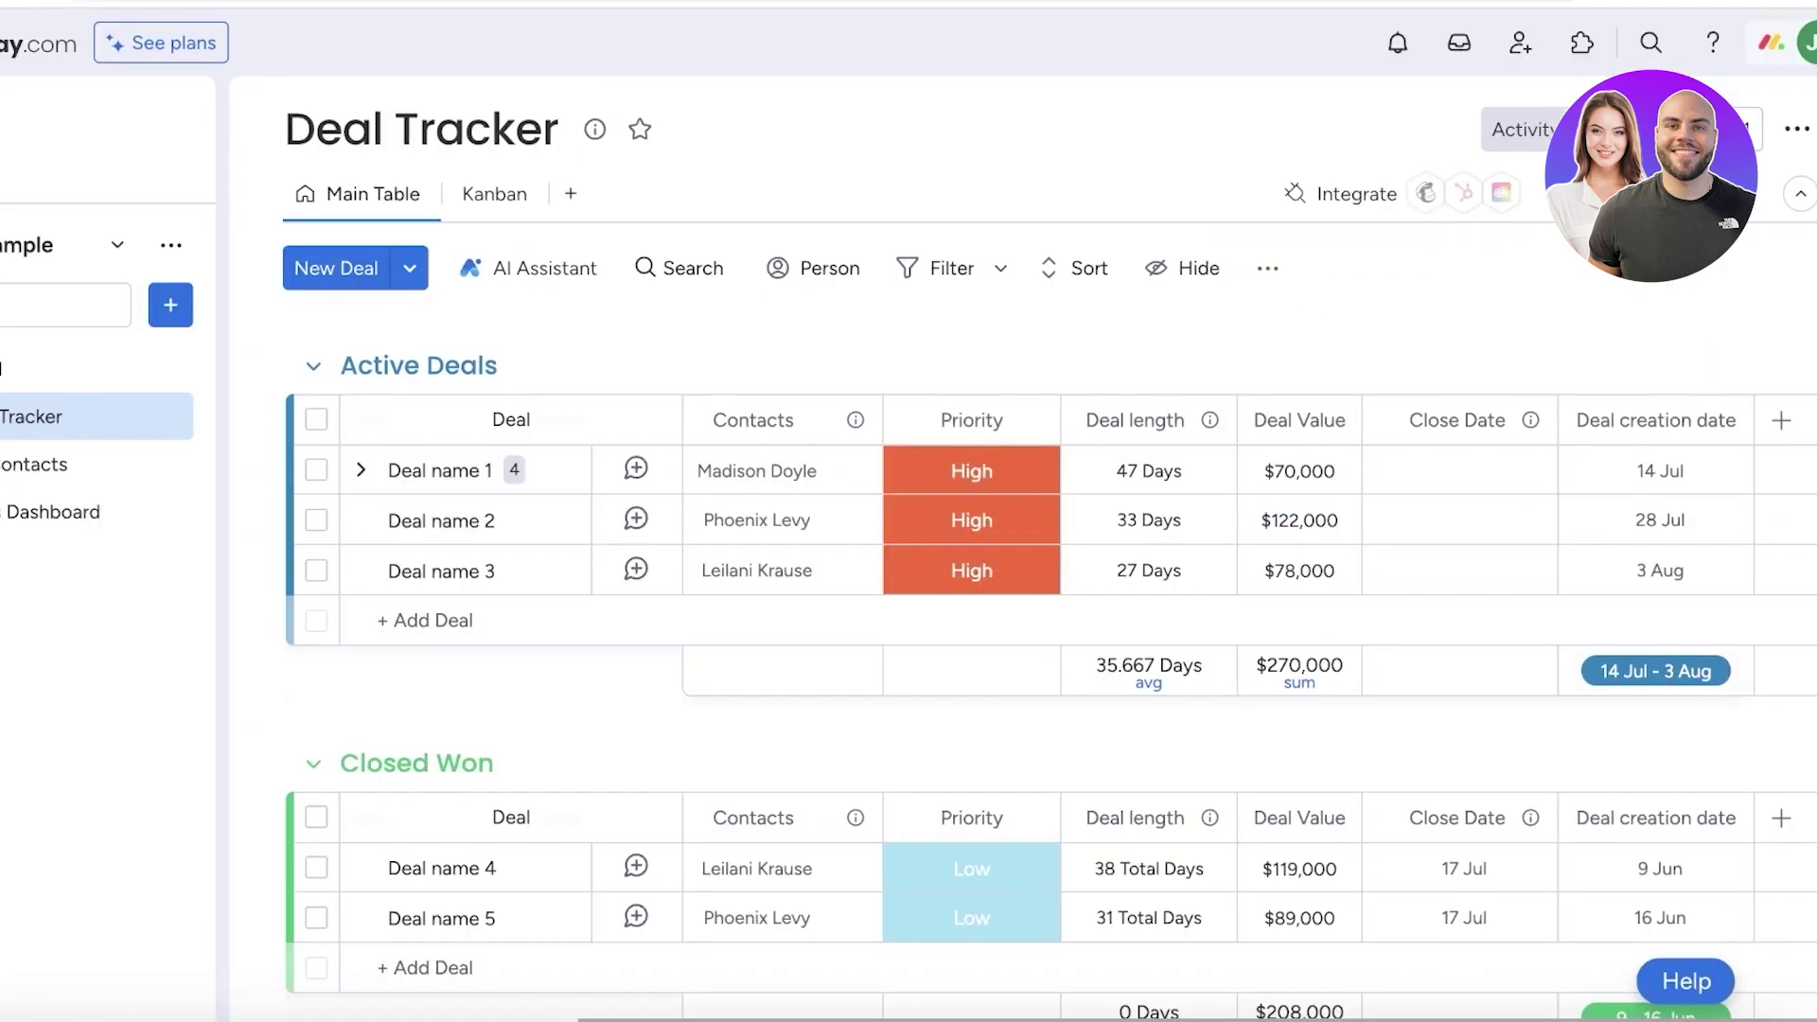
pyautogui.click(1781, 420)
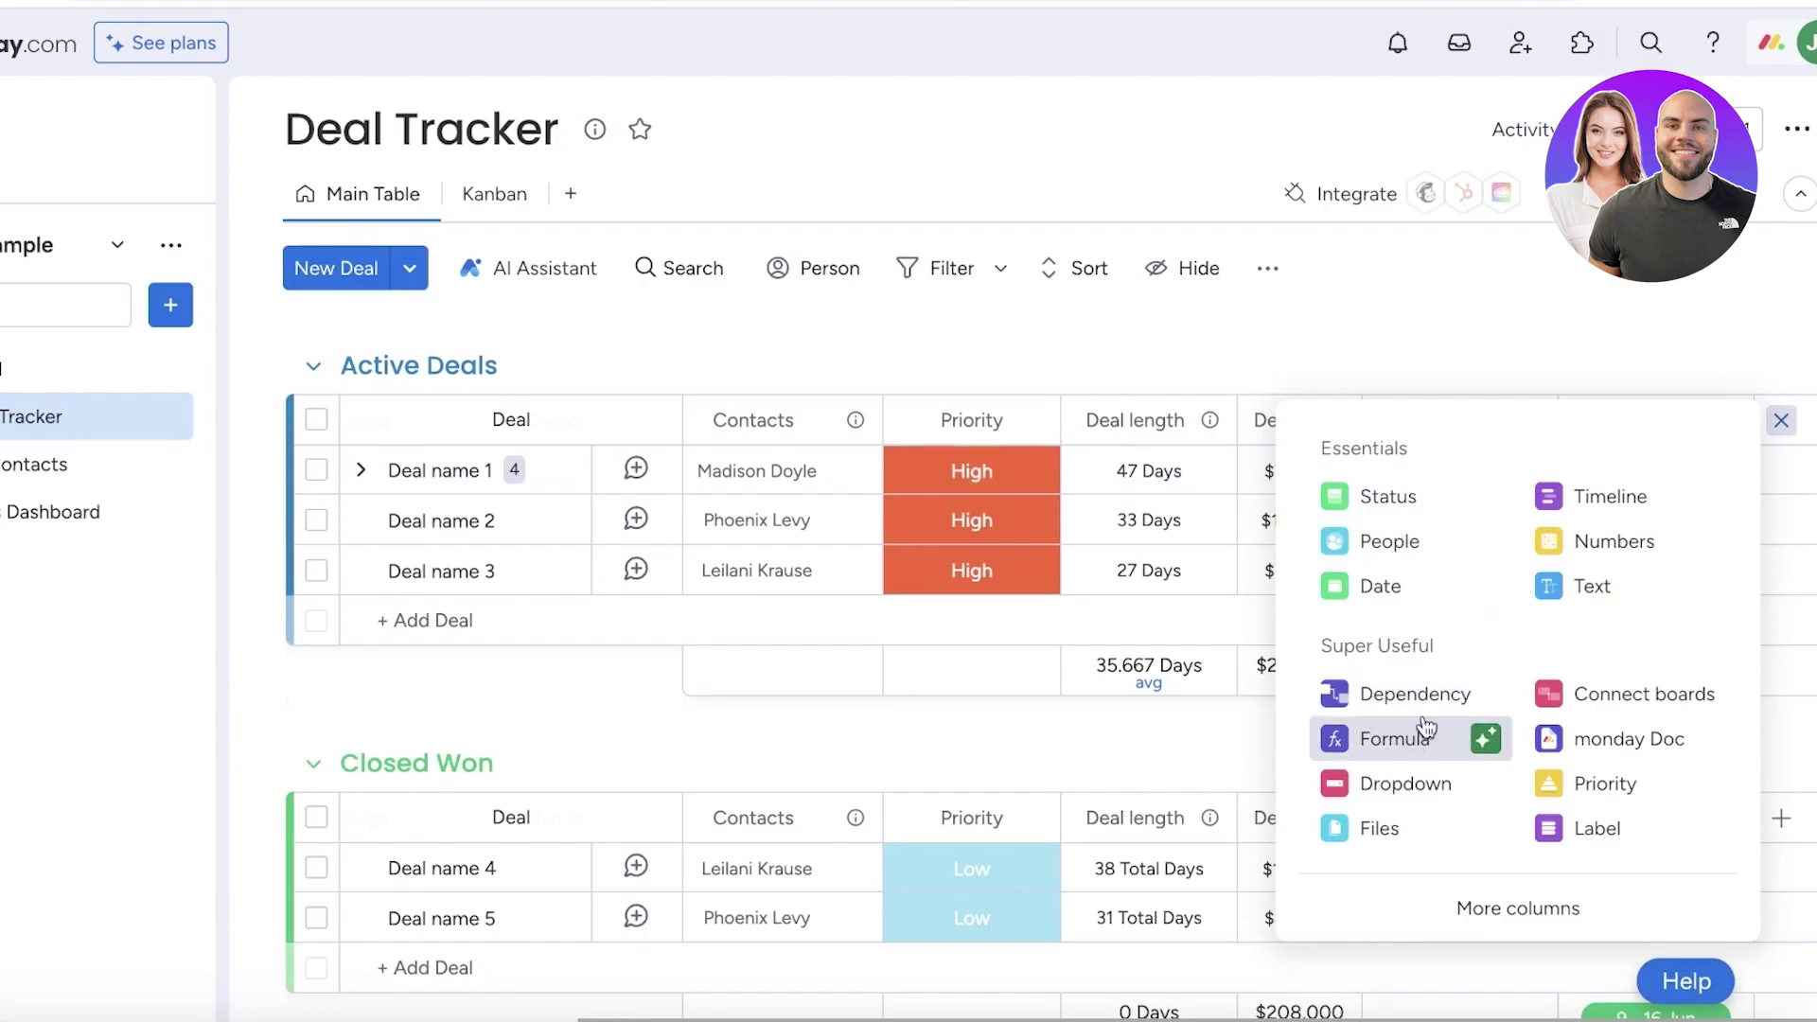
# Add a Text column to the Deal Tracker and name it 'Potential Revenue'
pyautogui.click(1540, 586)
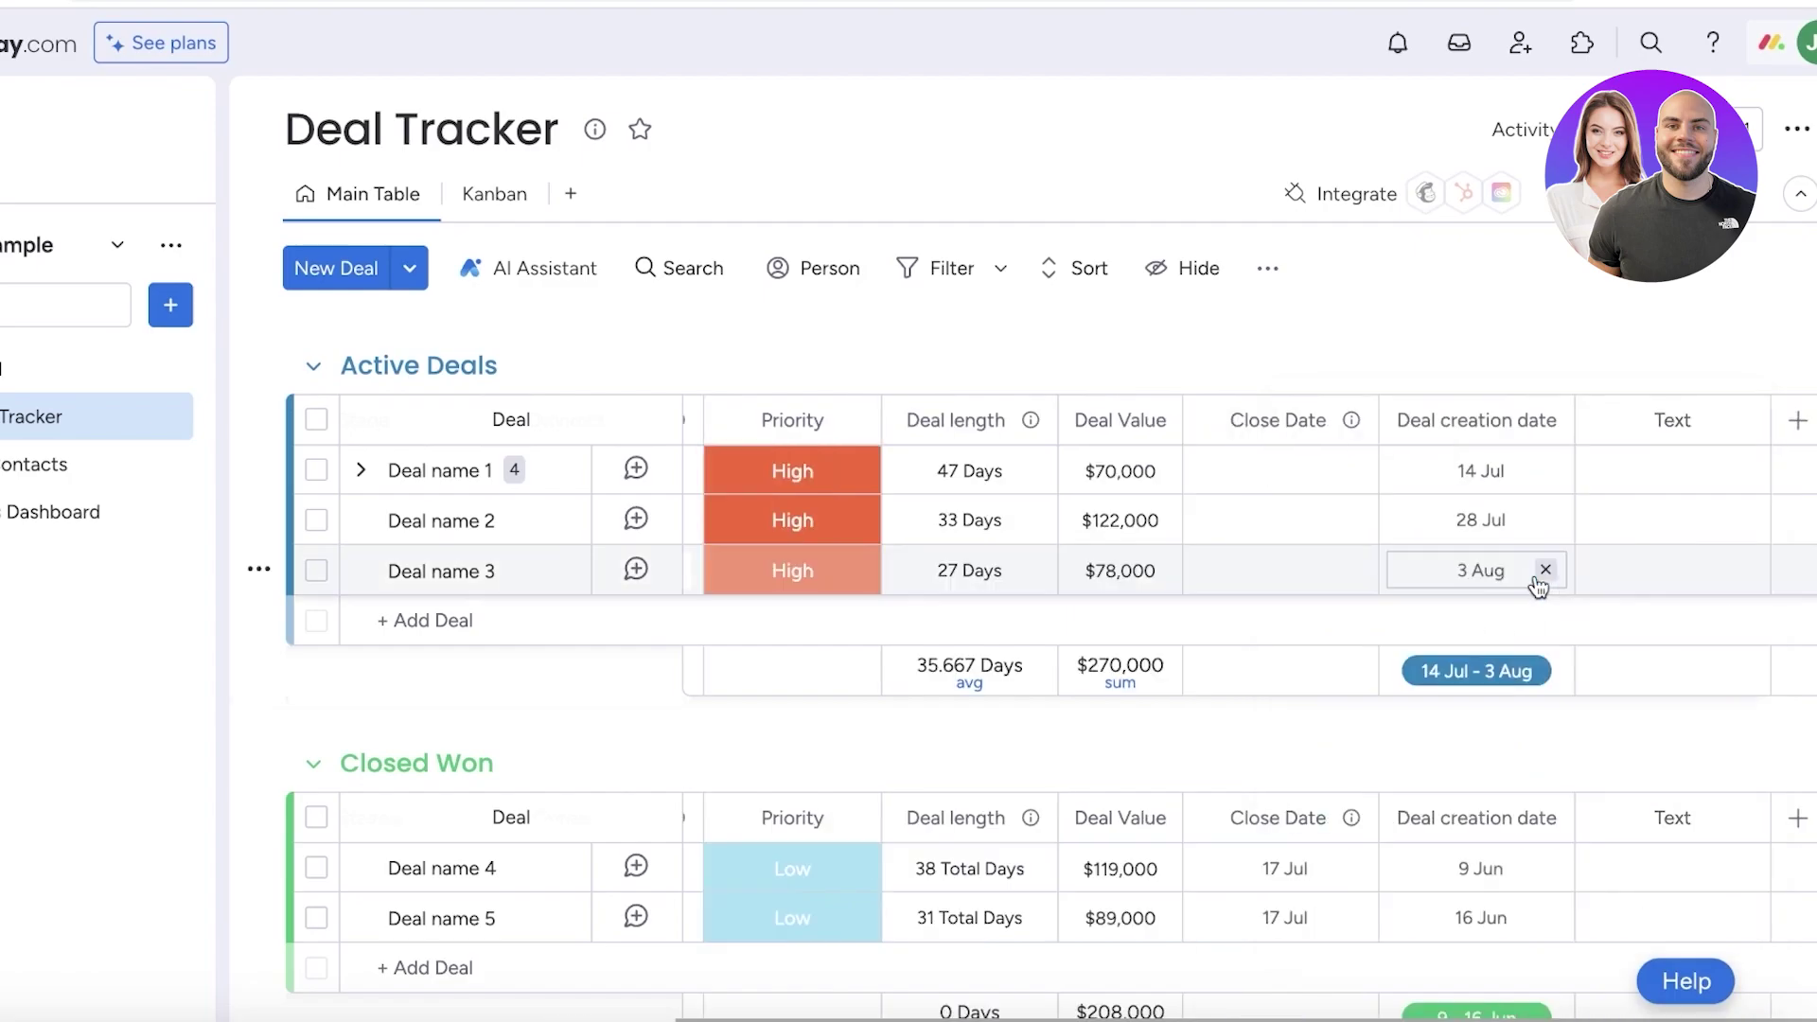
pyautogui.click(1694, 420)
pyautogui.write('Potential Revenue')
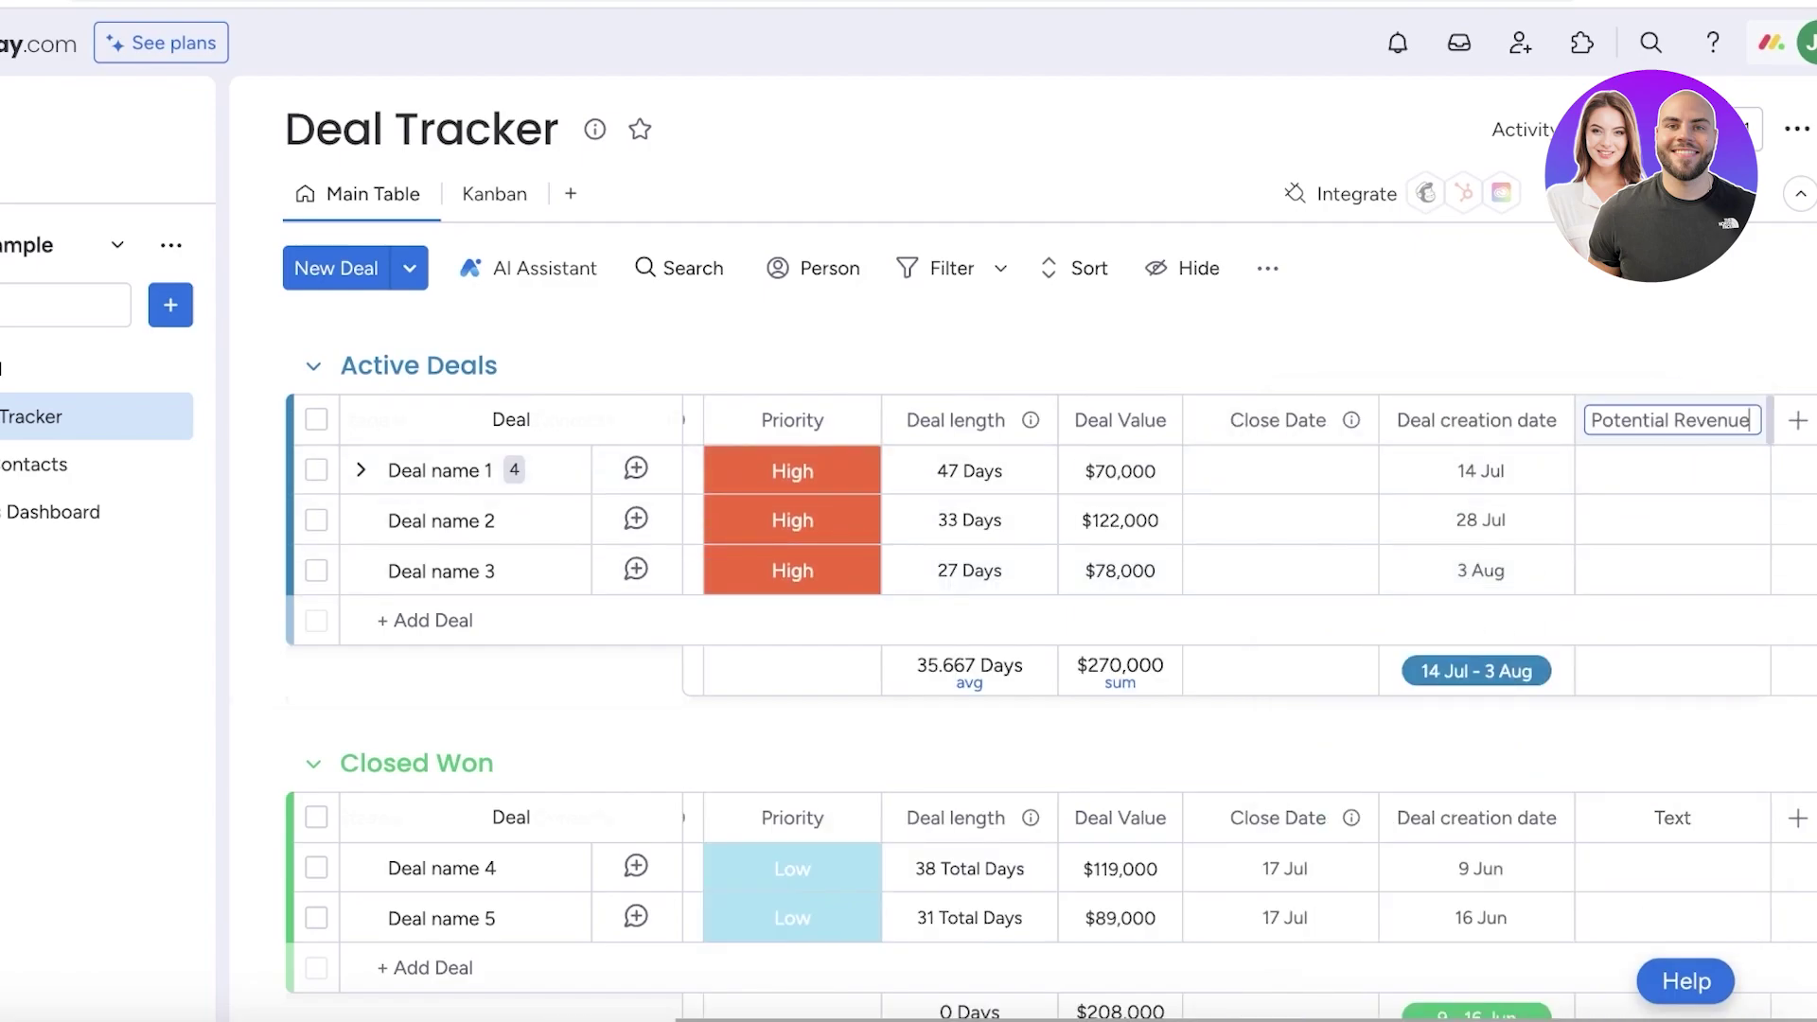
pyautogui.click(1656, 661)
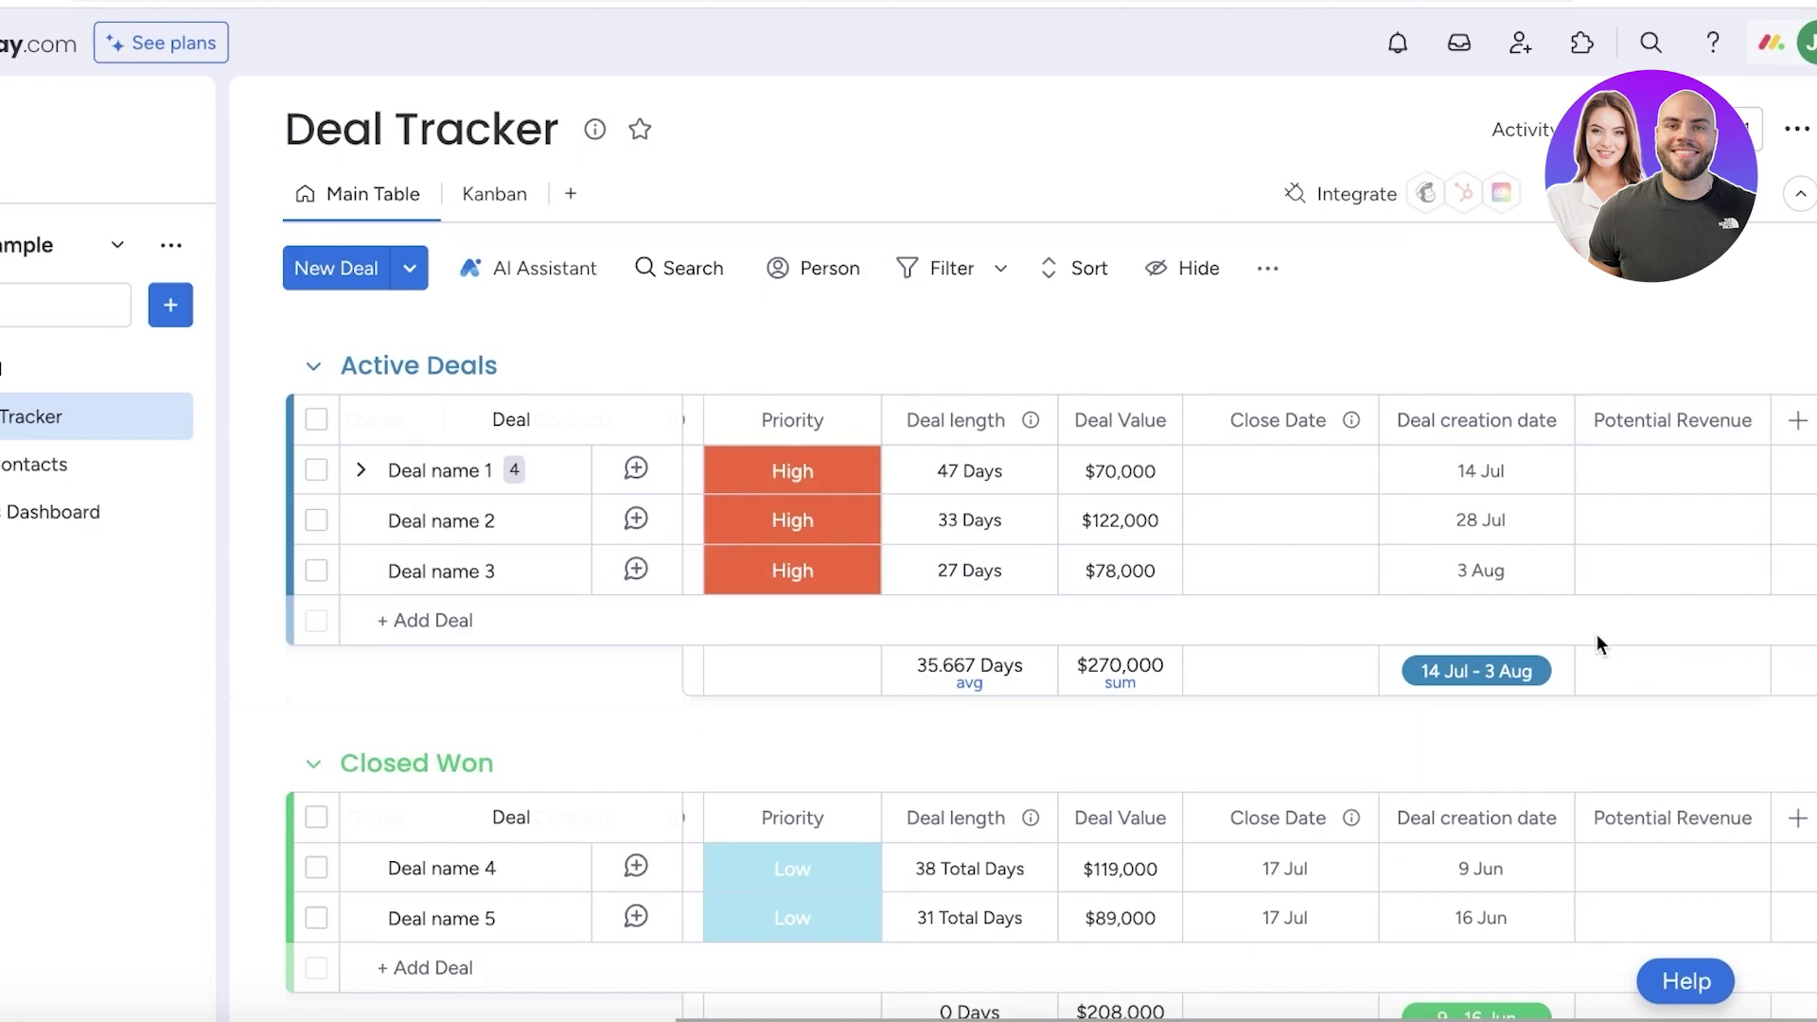
# Enter Potential Revenue values 22, 22 and 754 for the three deals
pyautogui.click(1687, 464)
pyautogui.write('2')
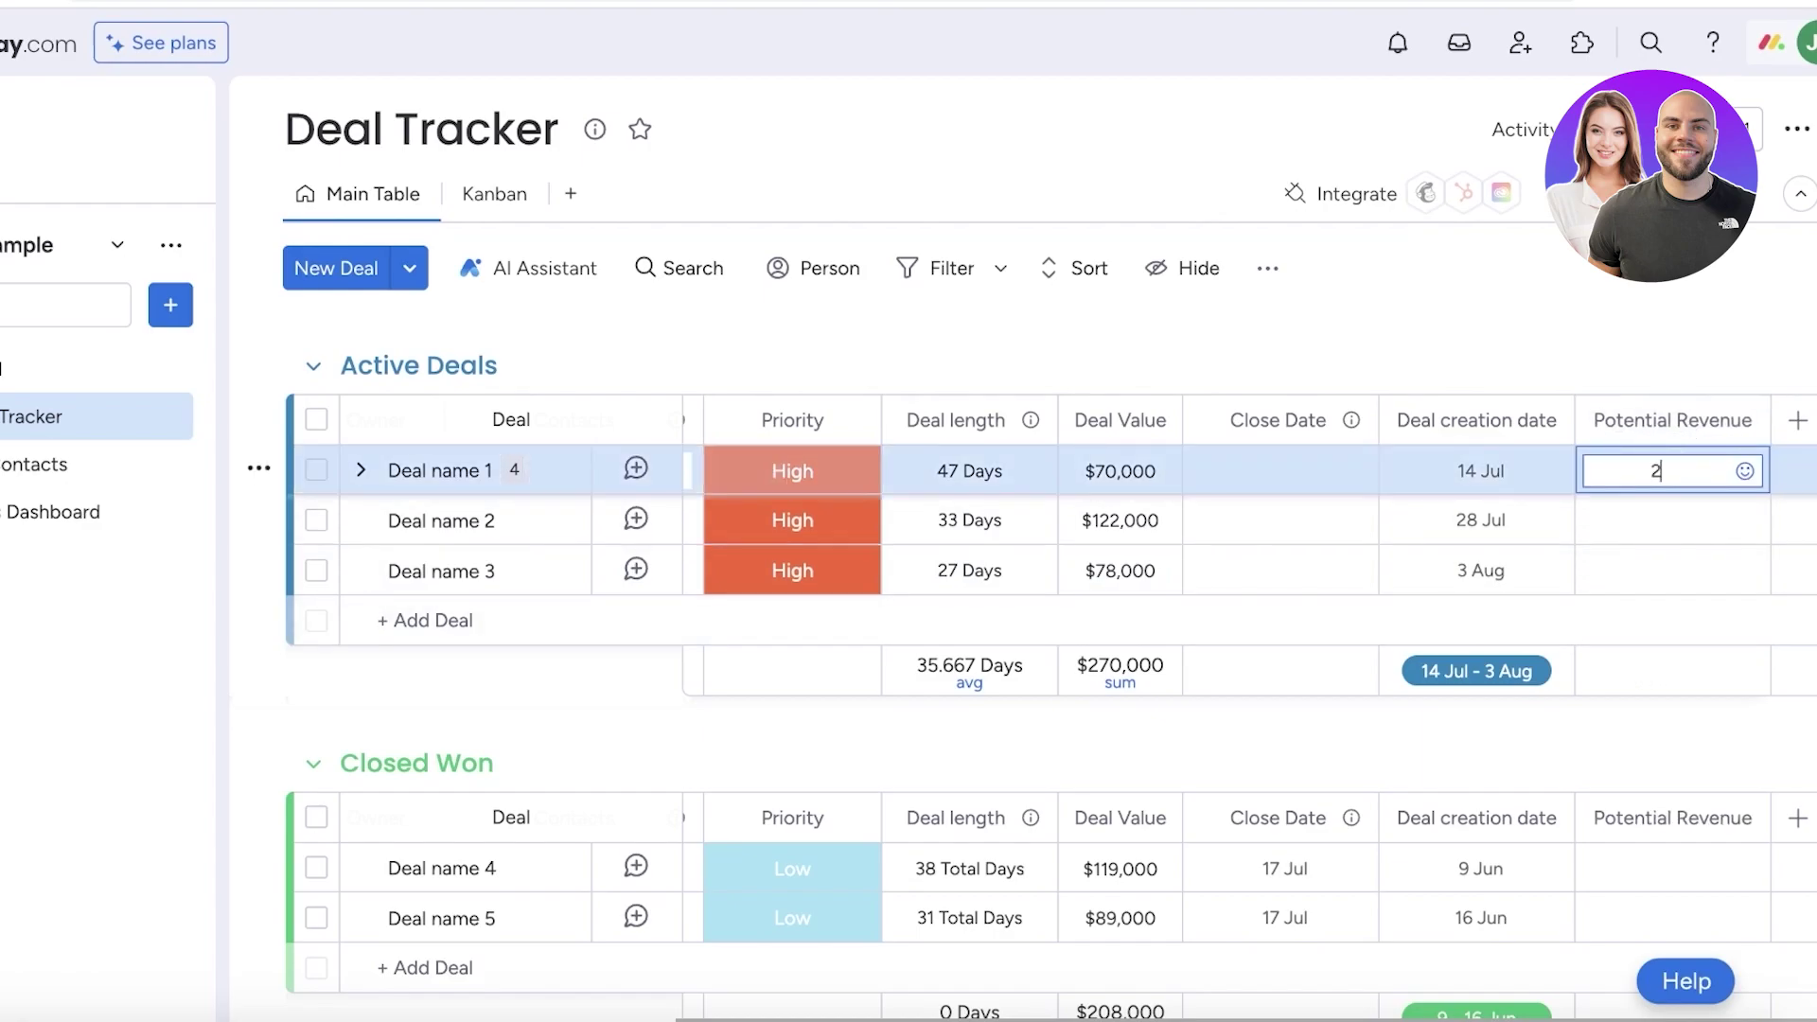
pyautogui.write('2')
pyautogui.press('Return')
pyautogui.click(1656, 570)
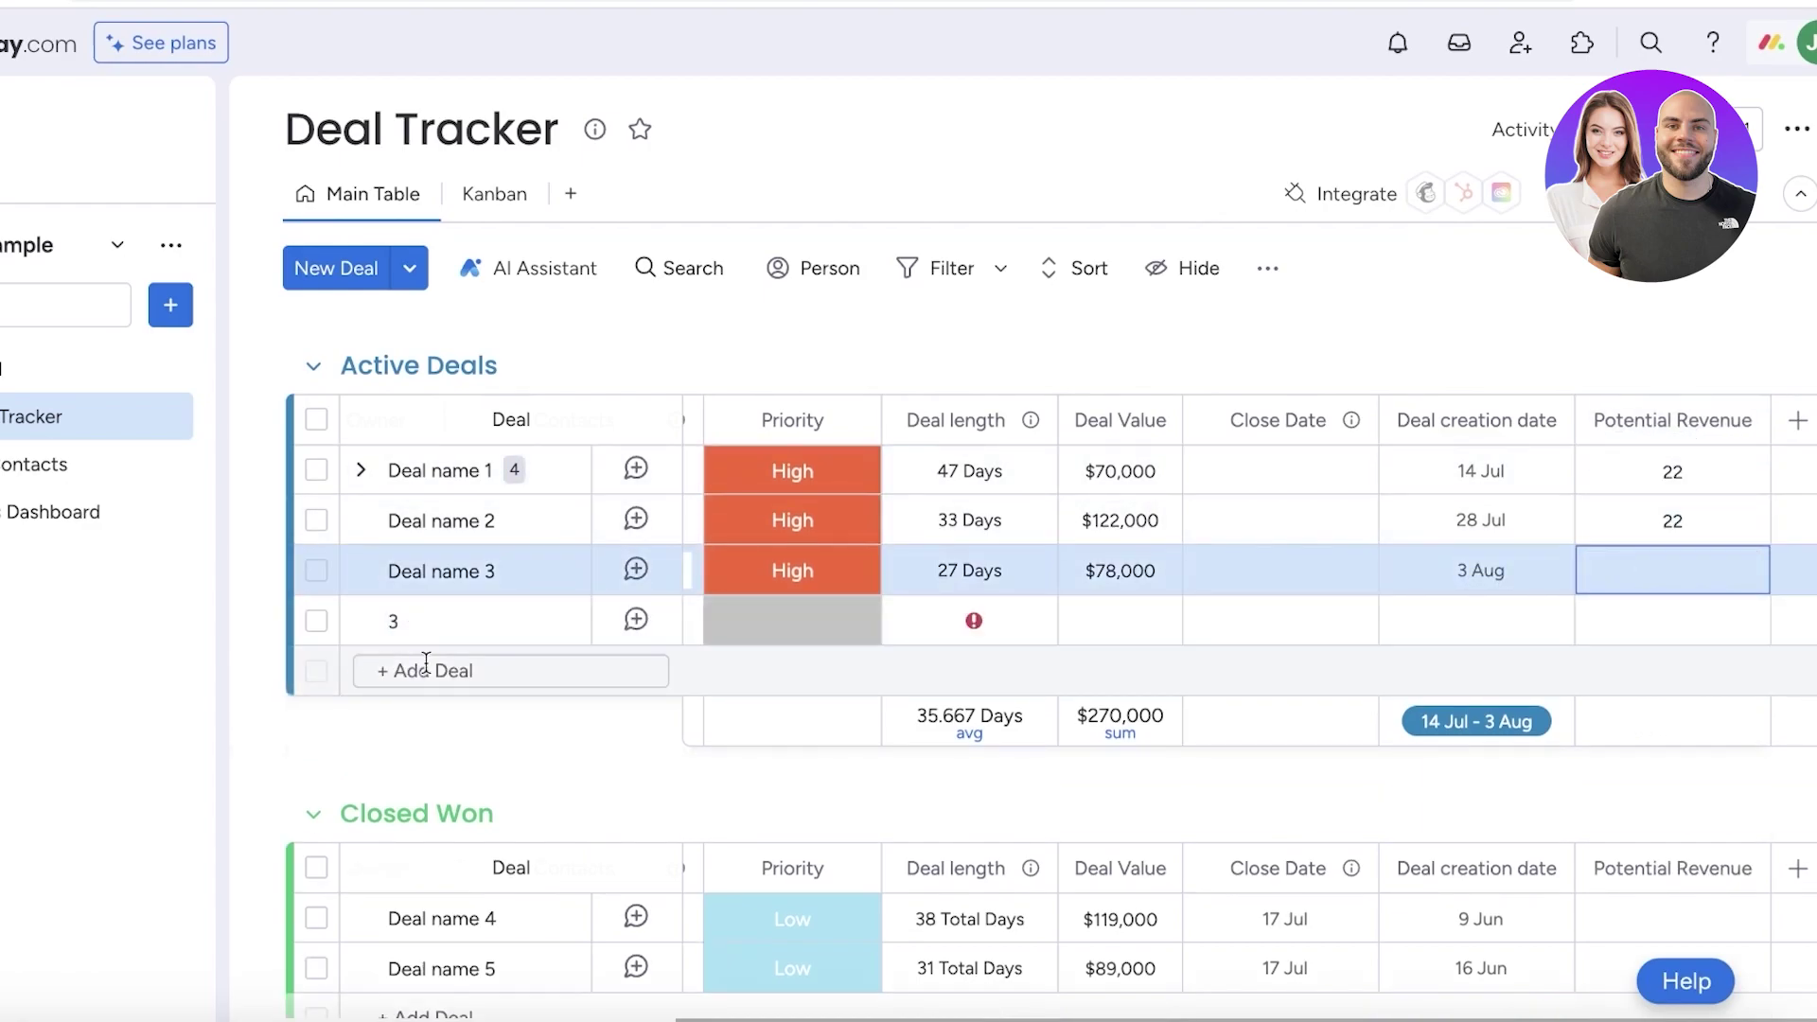
pyautogui.click(1699, 473)
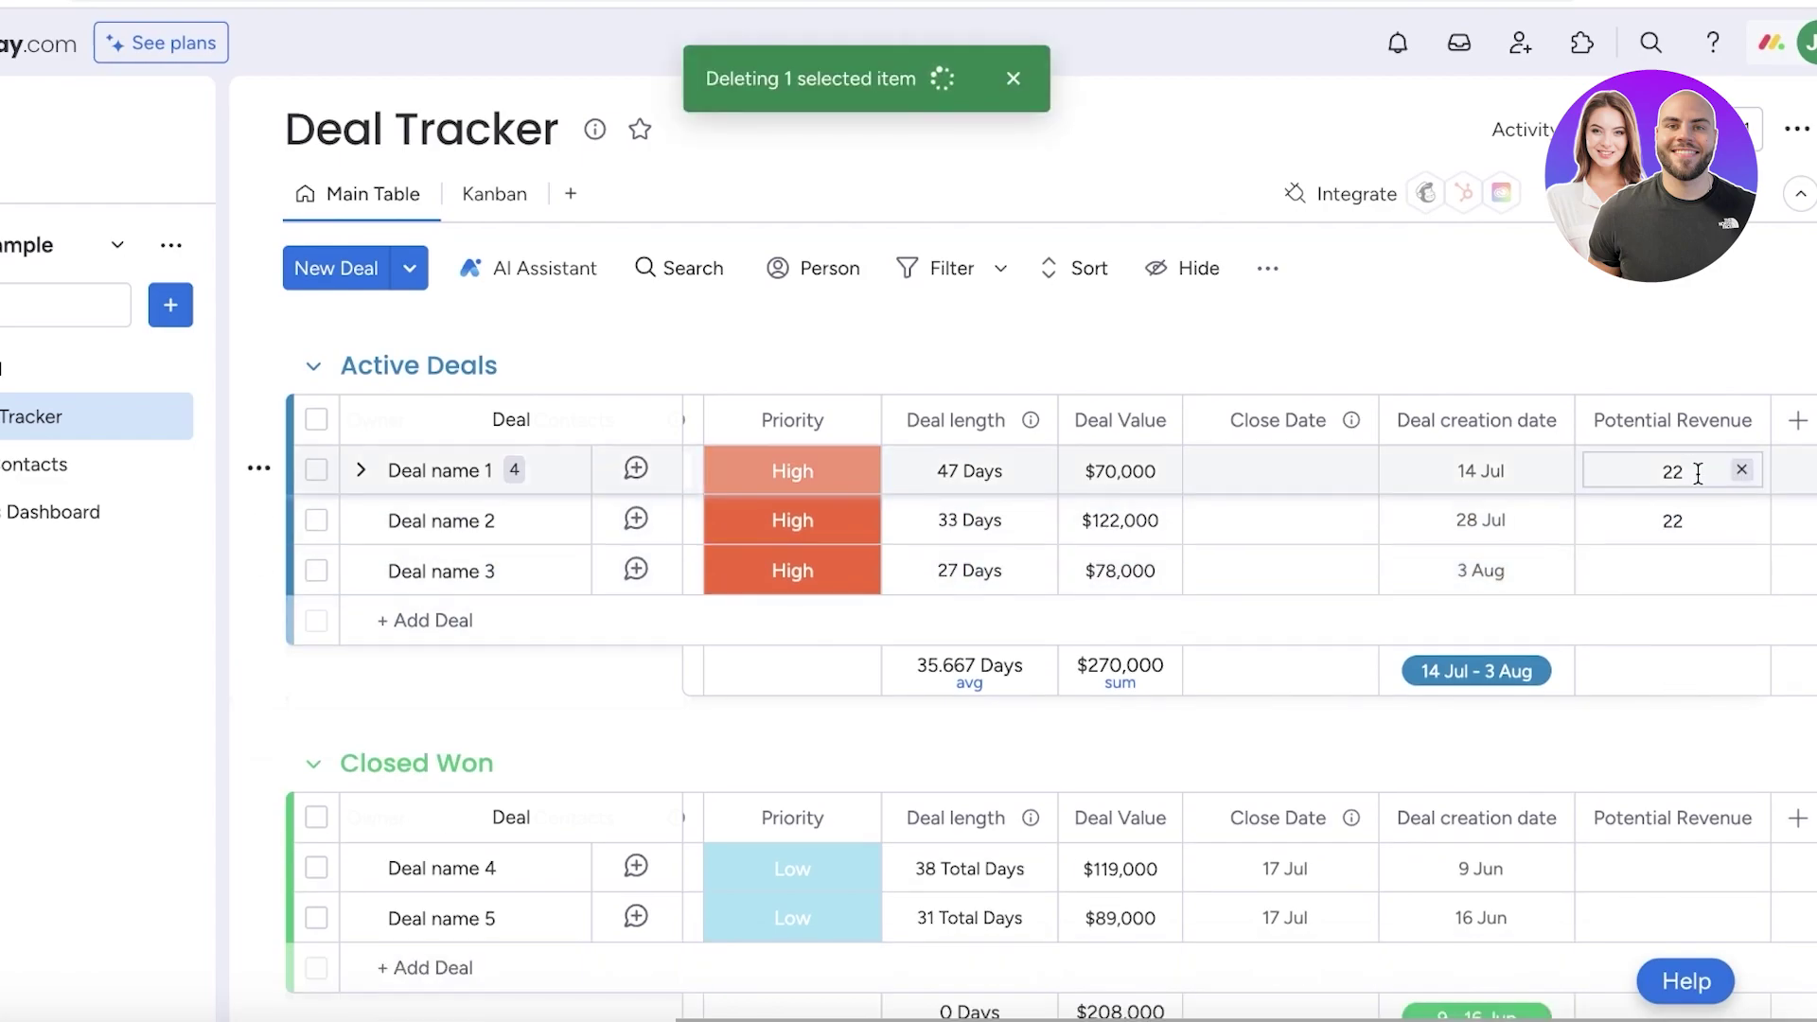
pyautogui.click(1694, 568)
pyautogui.write('754')
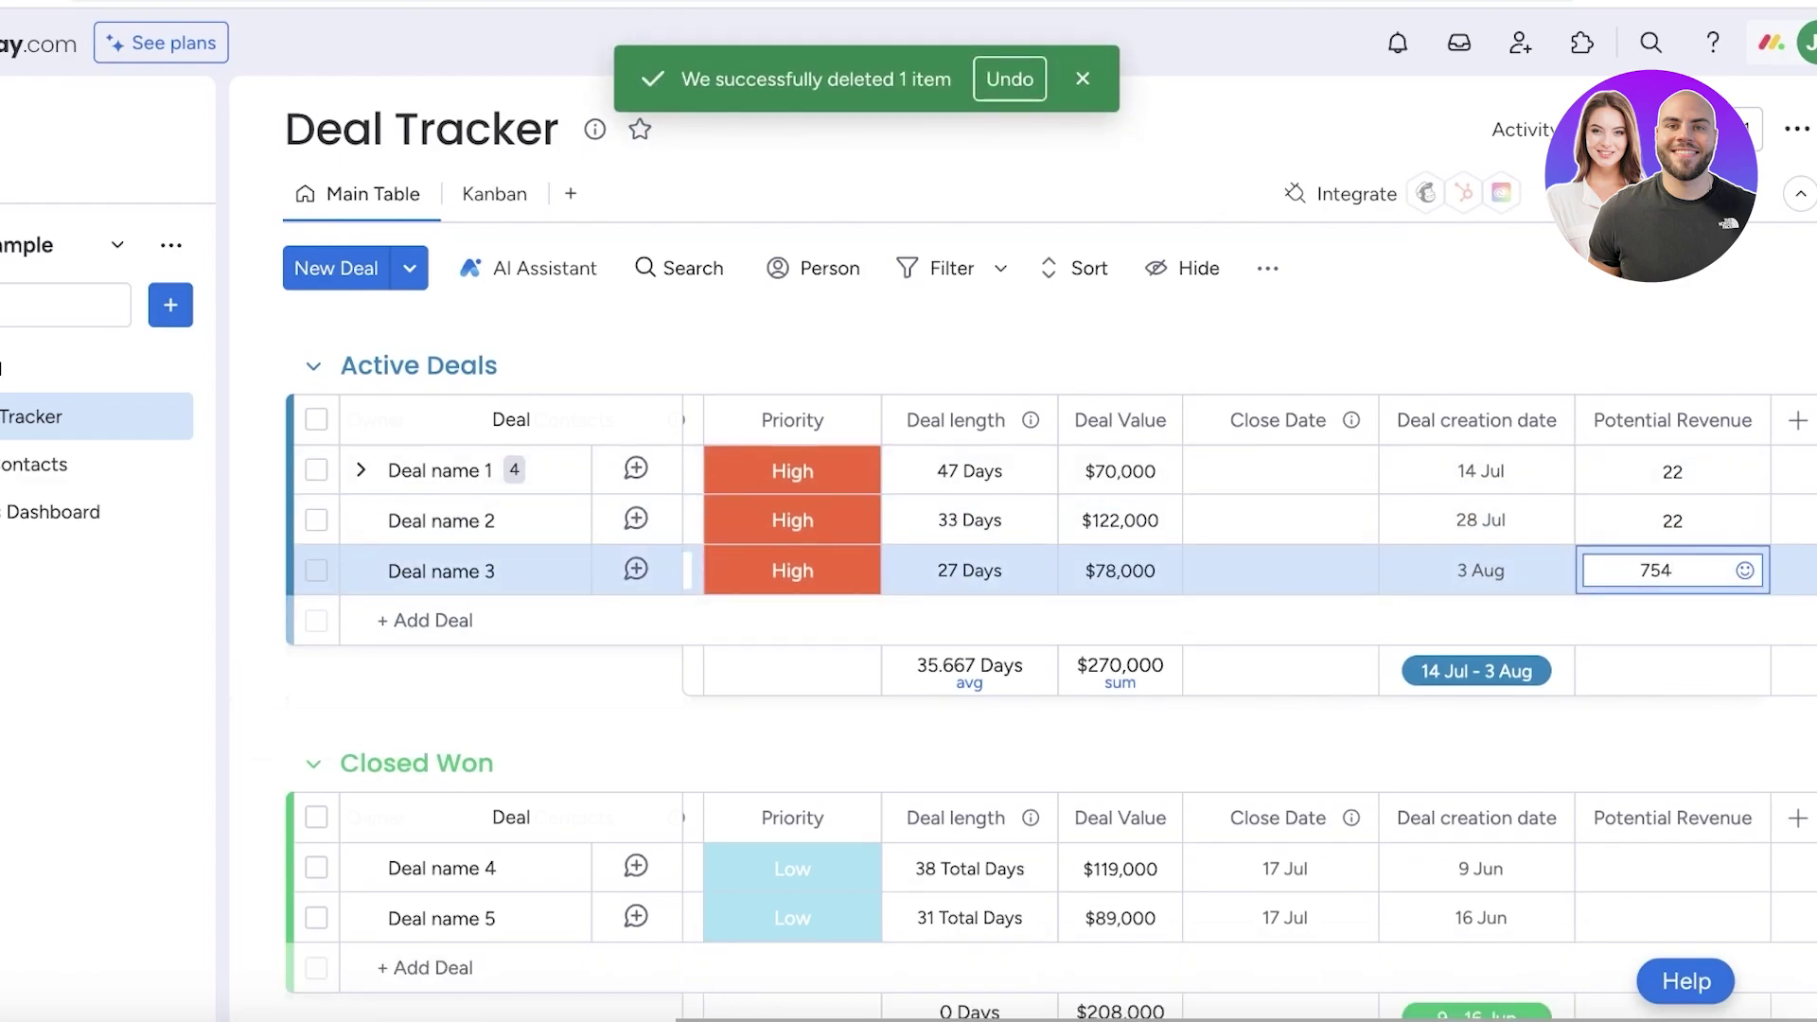
pyautogui.click(1772, 652)
pyautogui.click(1168, 506)
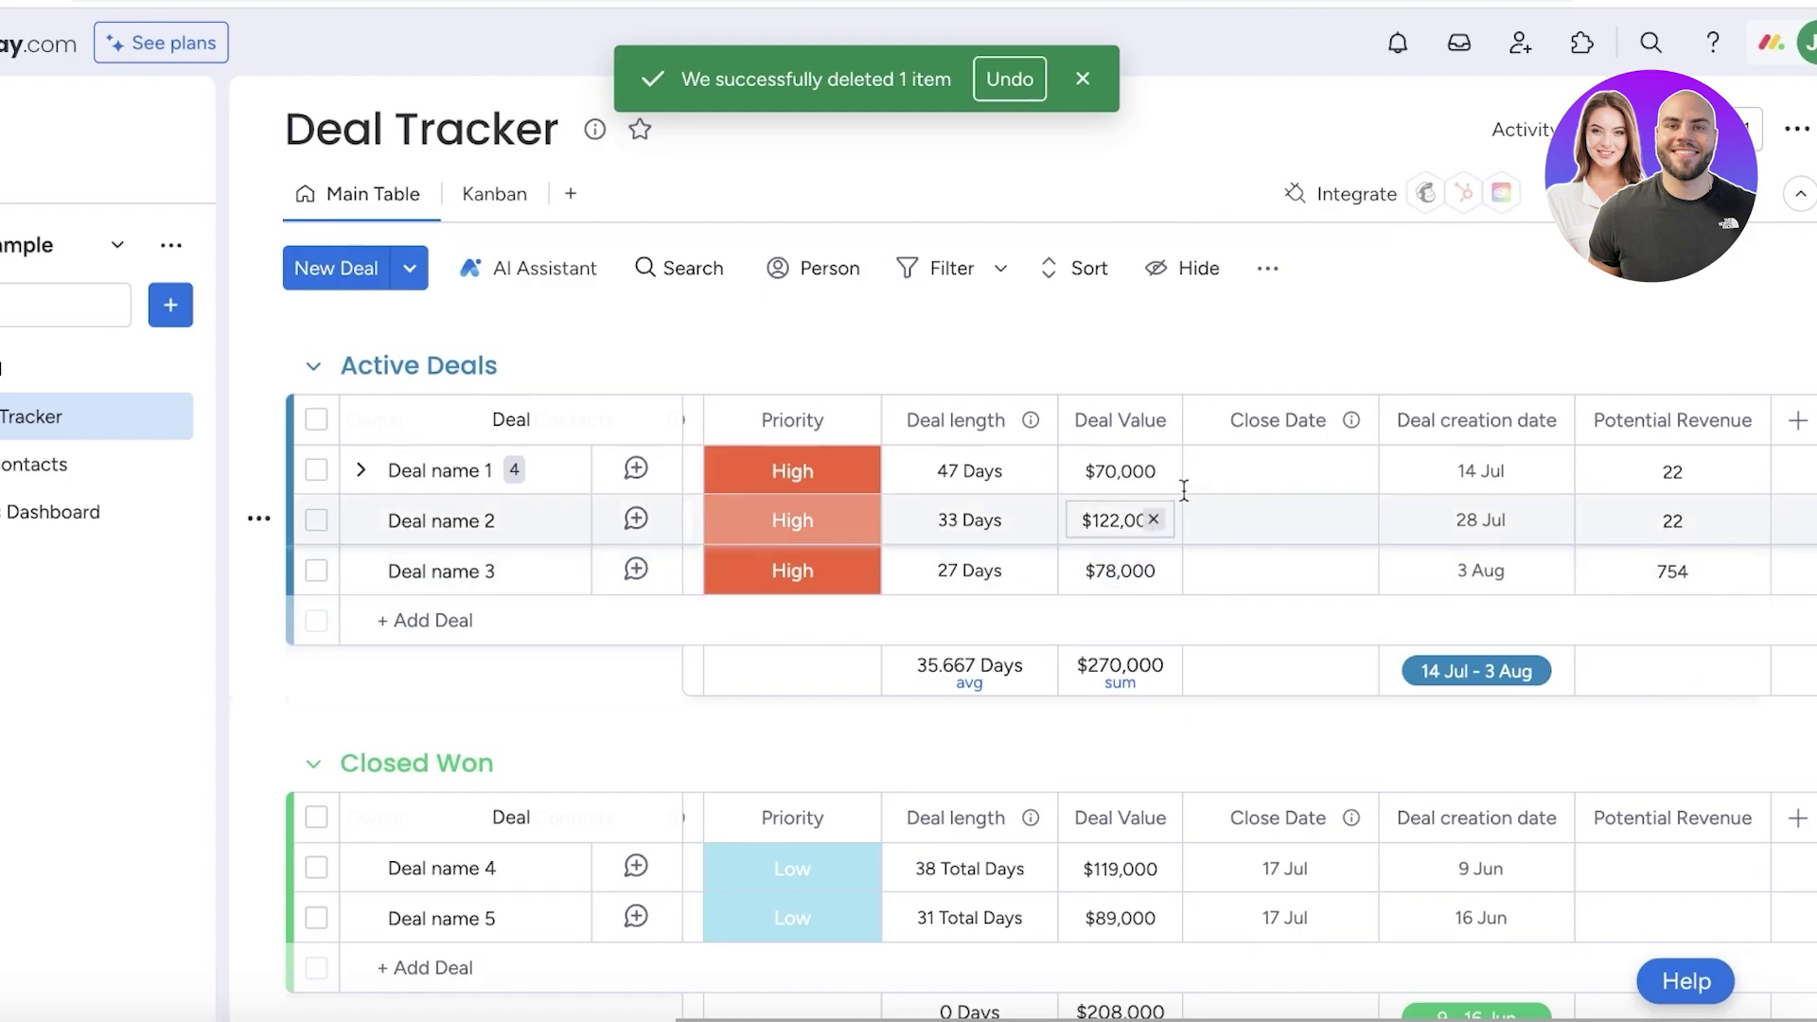
pyautogui.click(1698, 470)
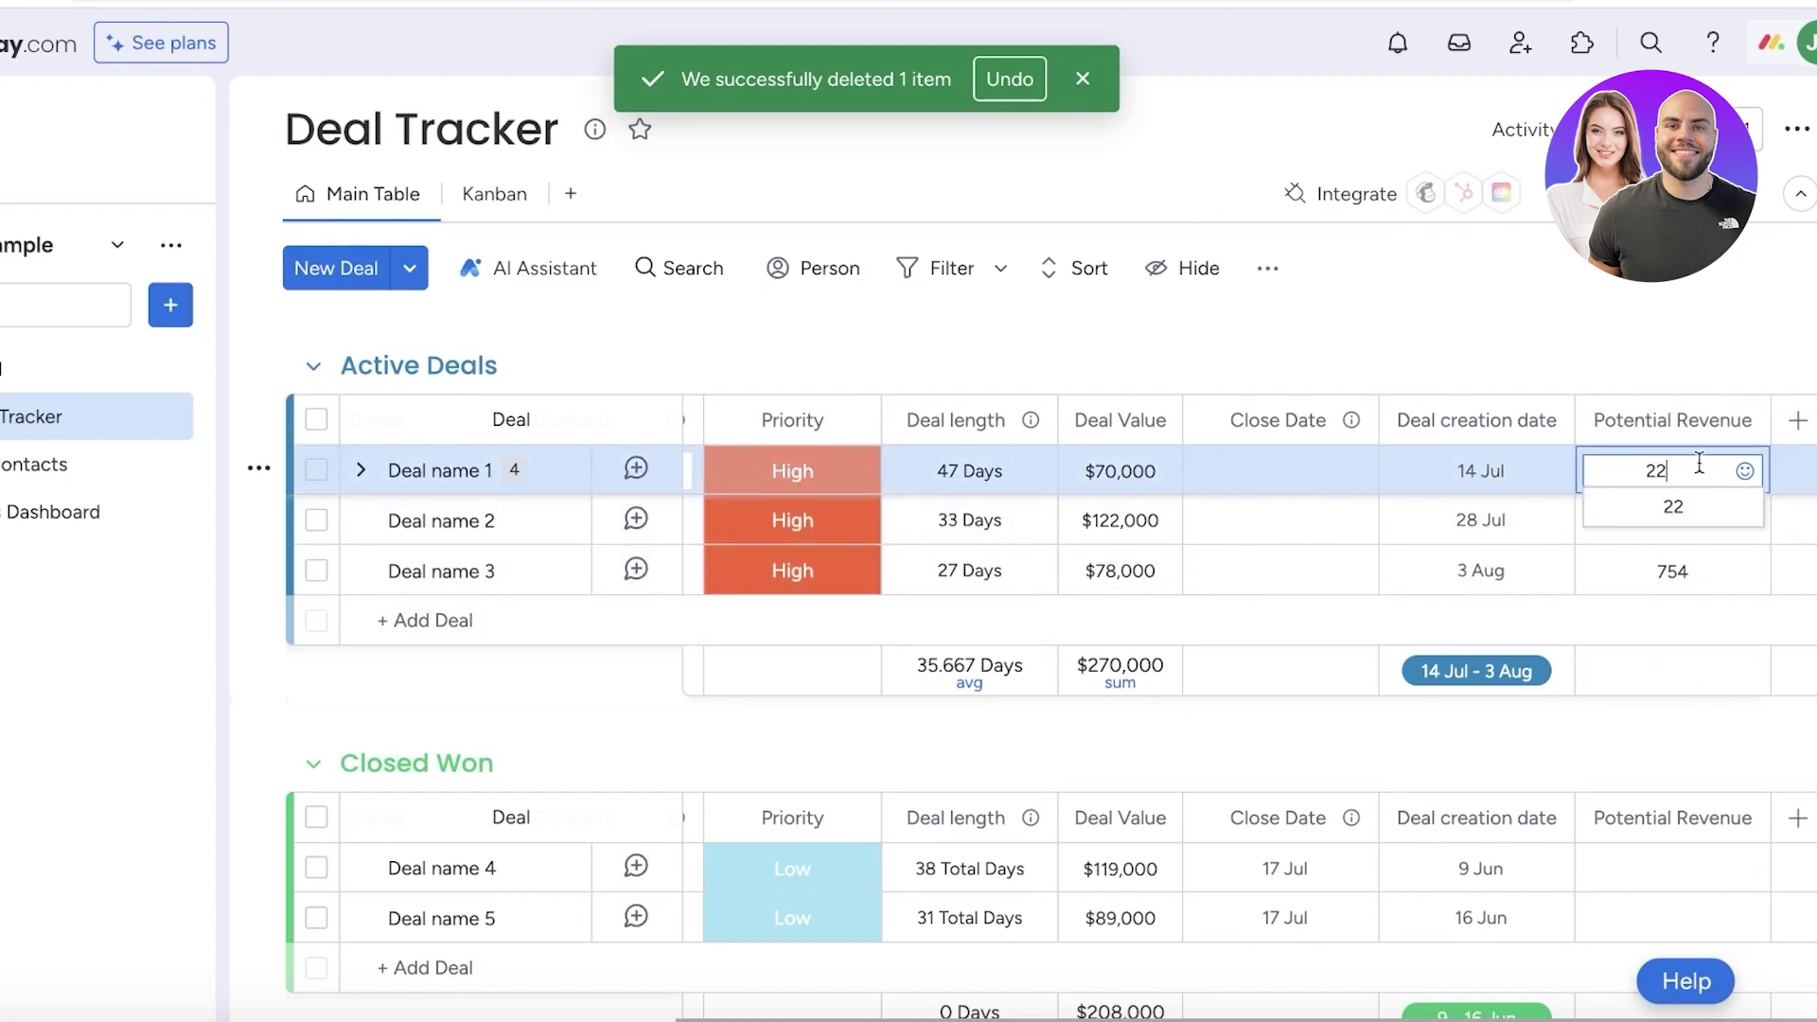
pyautogui.click(1745, 701)
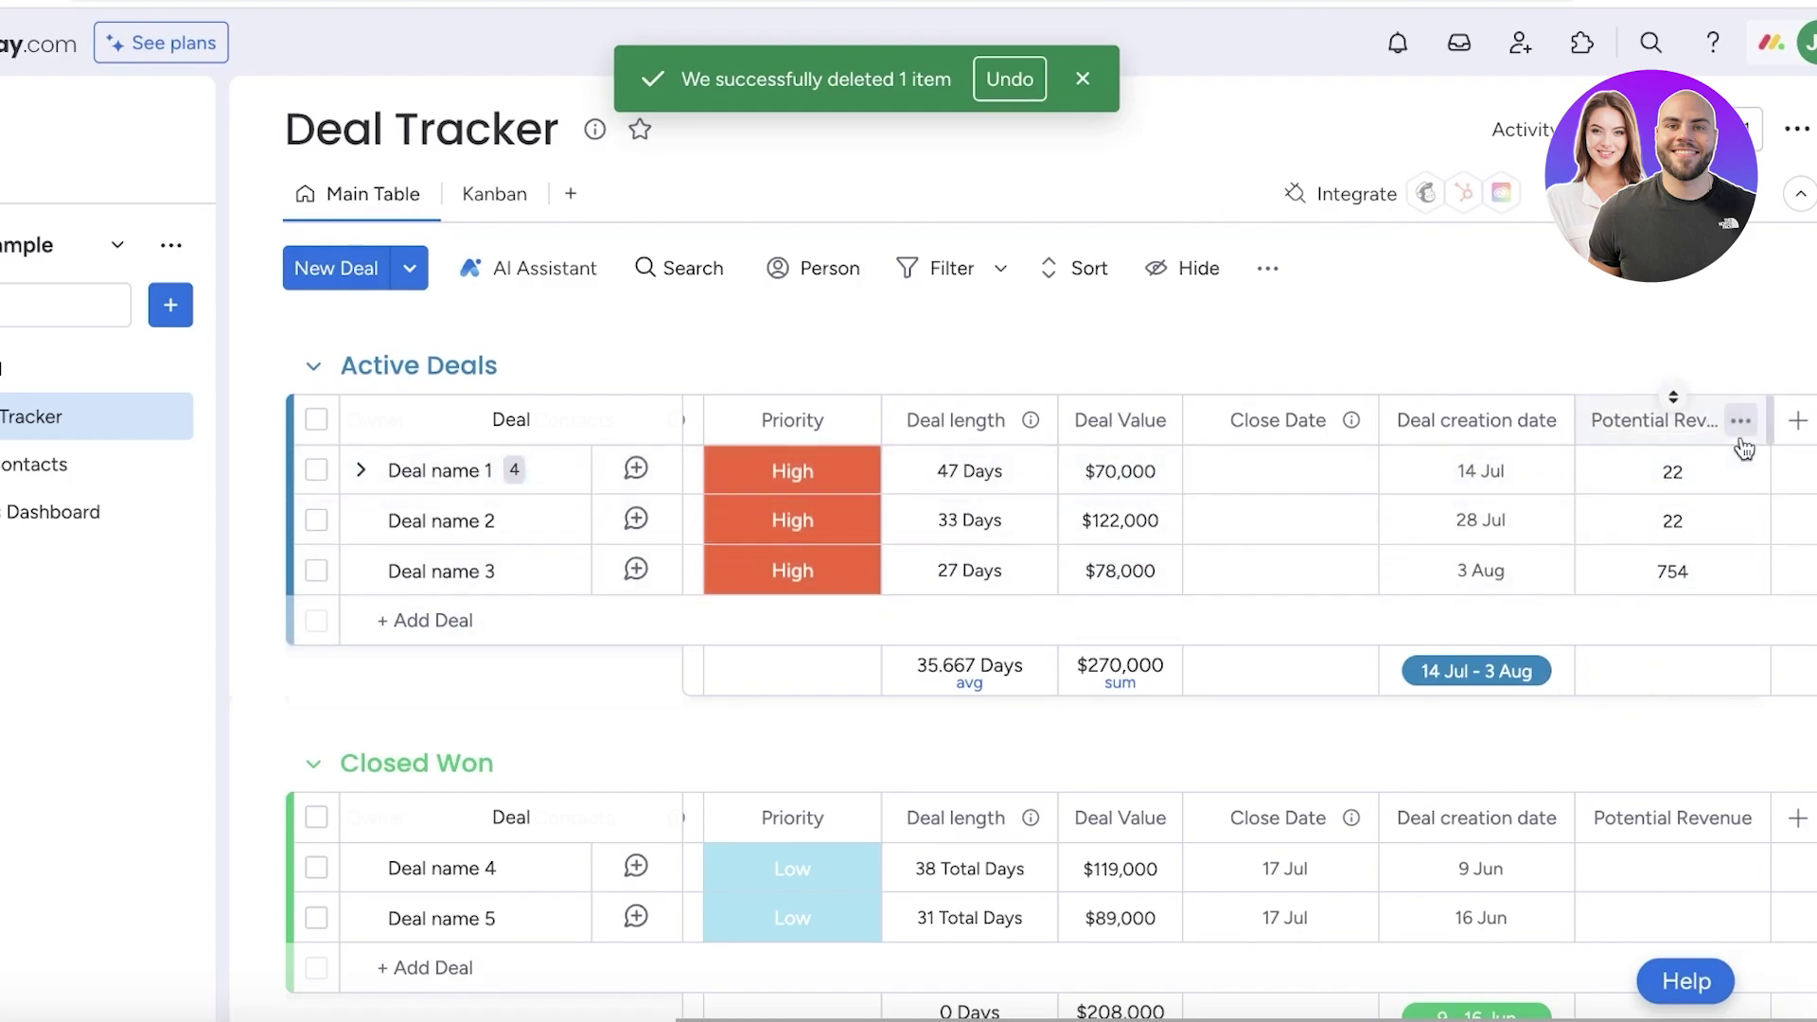
# Open the Potential Revenue column's options, cancel adding a description, and choose Delete
pyautogui.click(1740, 420)
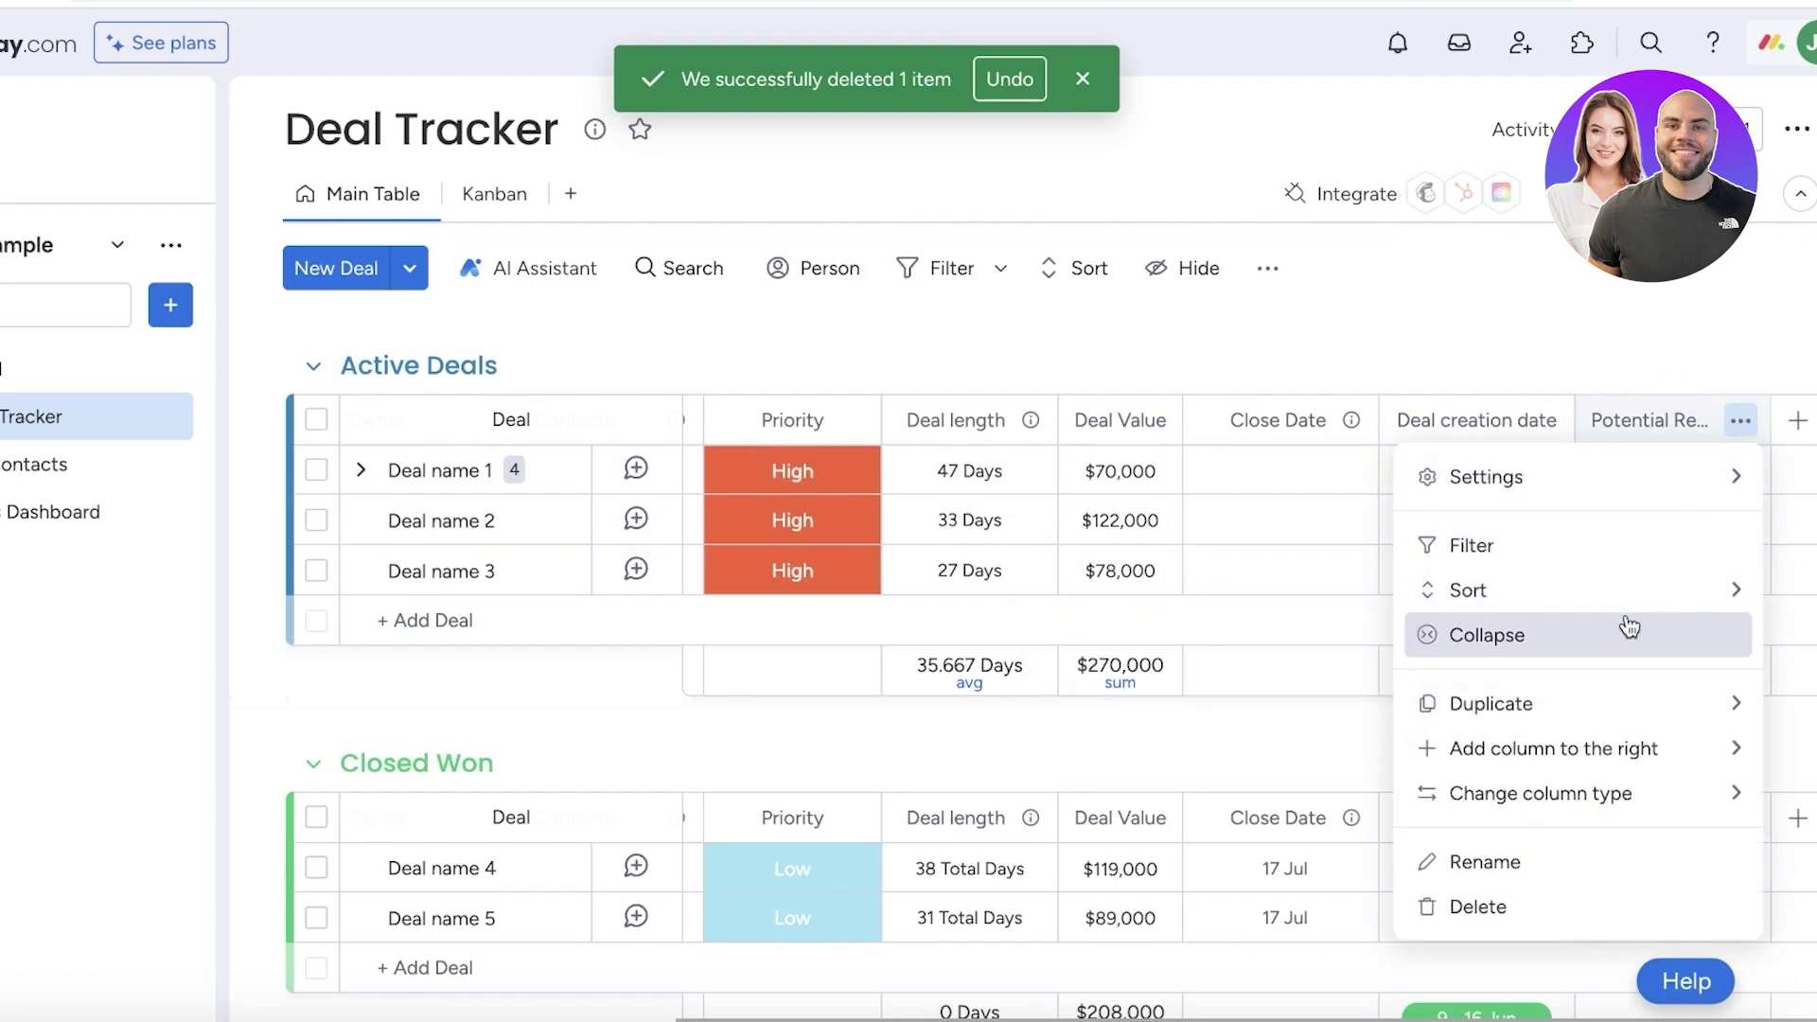
pyautogui.moveTo(1523, 482)
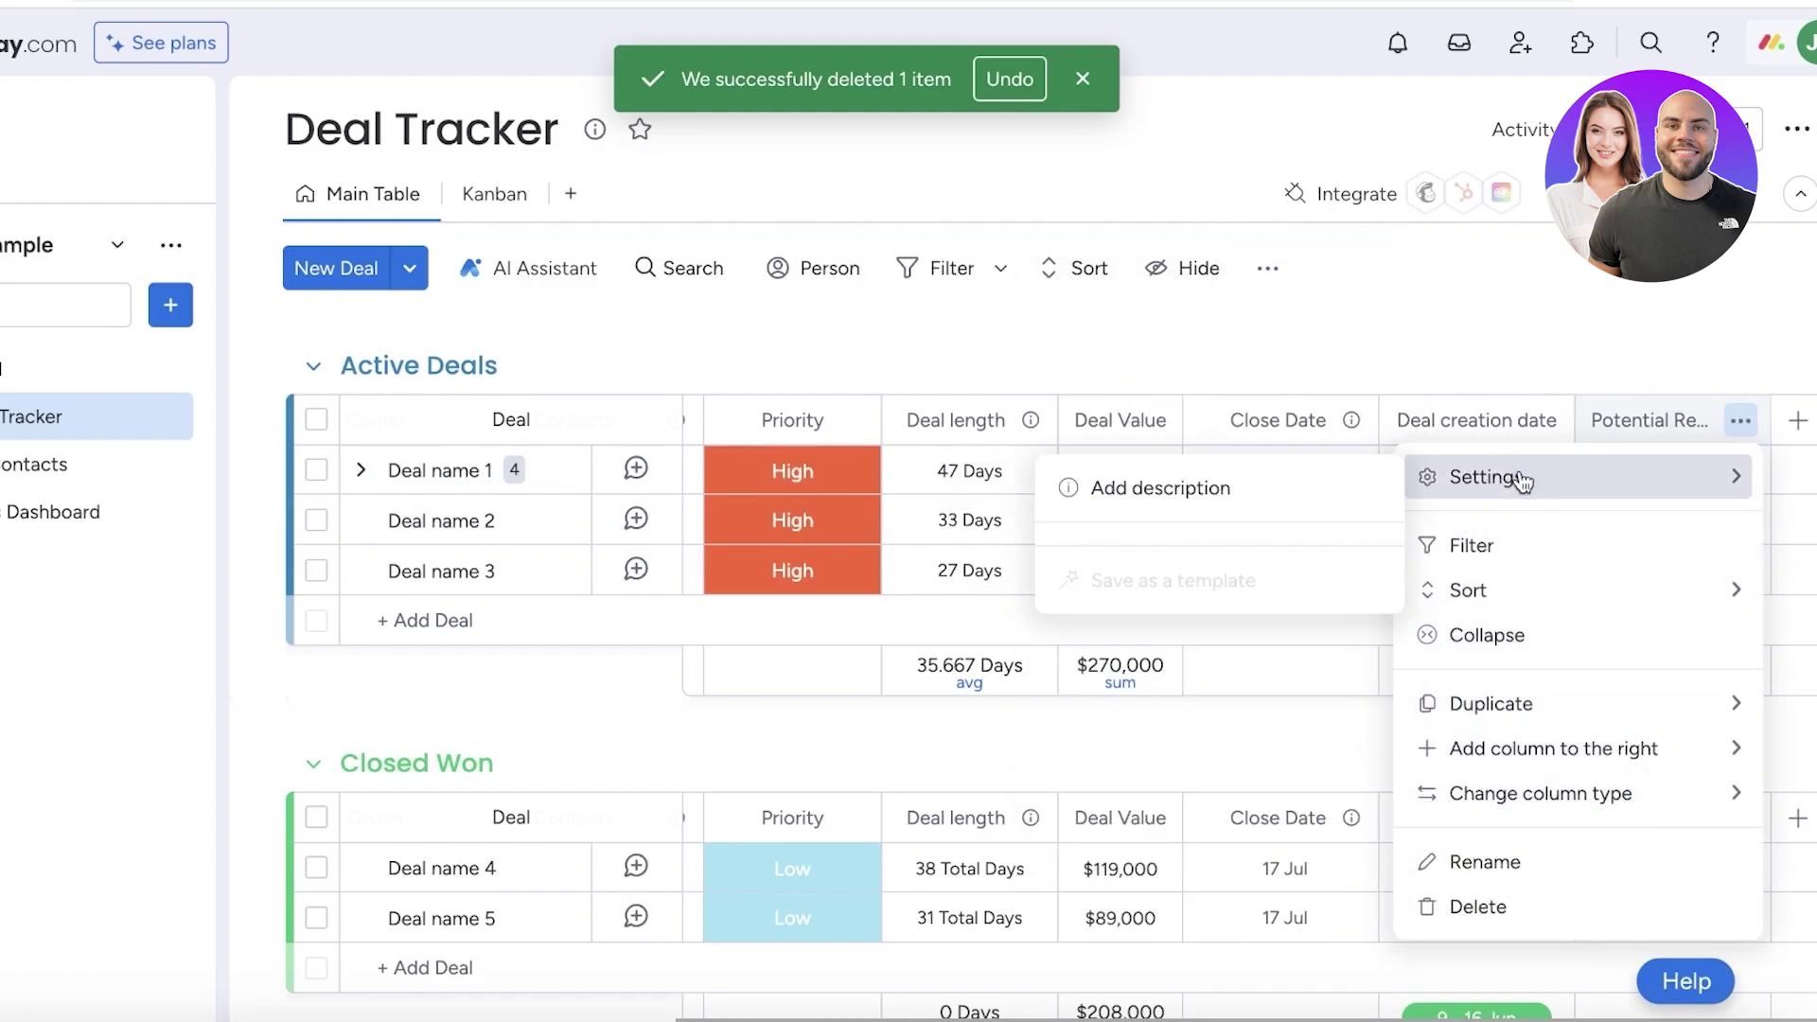
pyautogui.click(1257, 490)
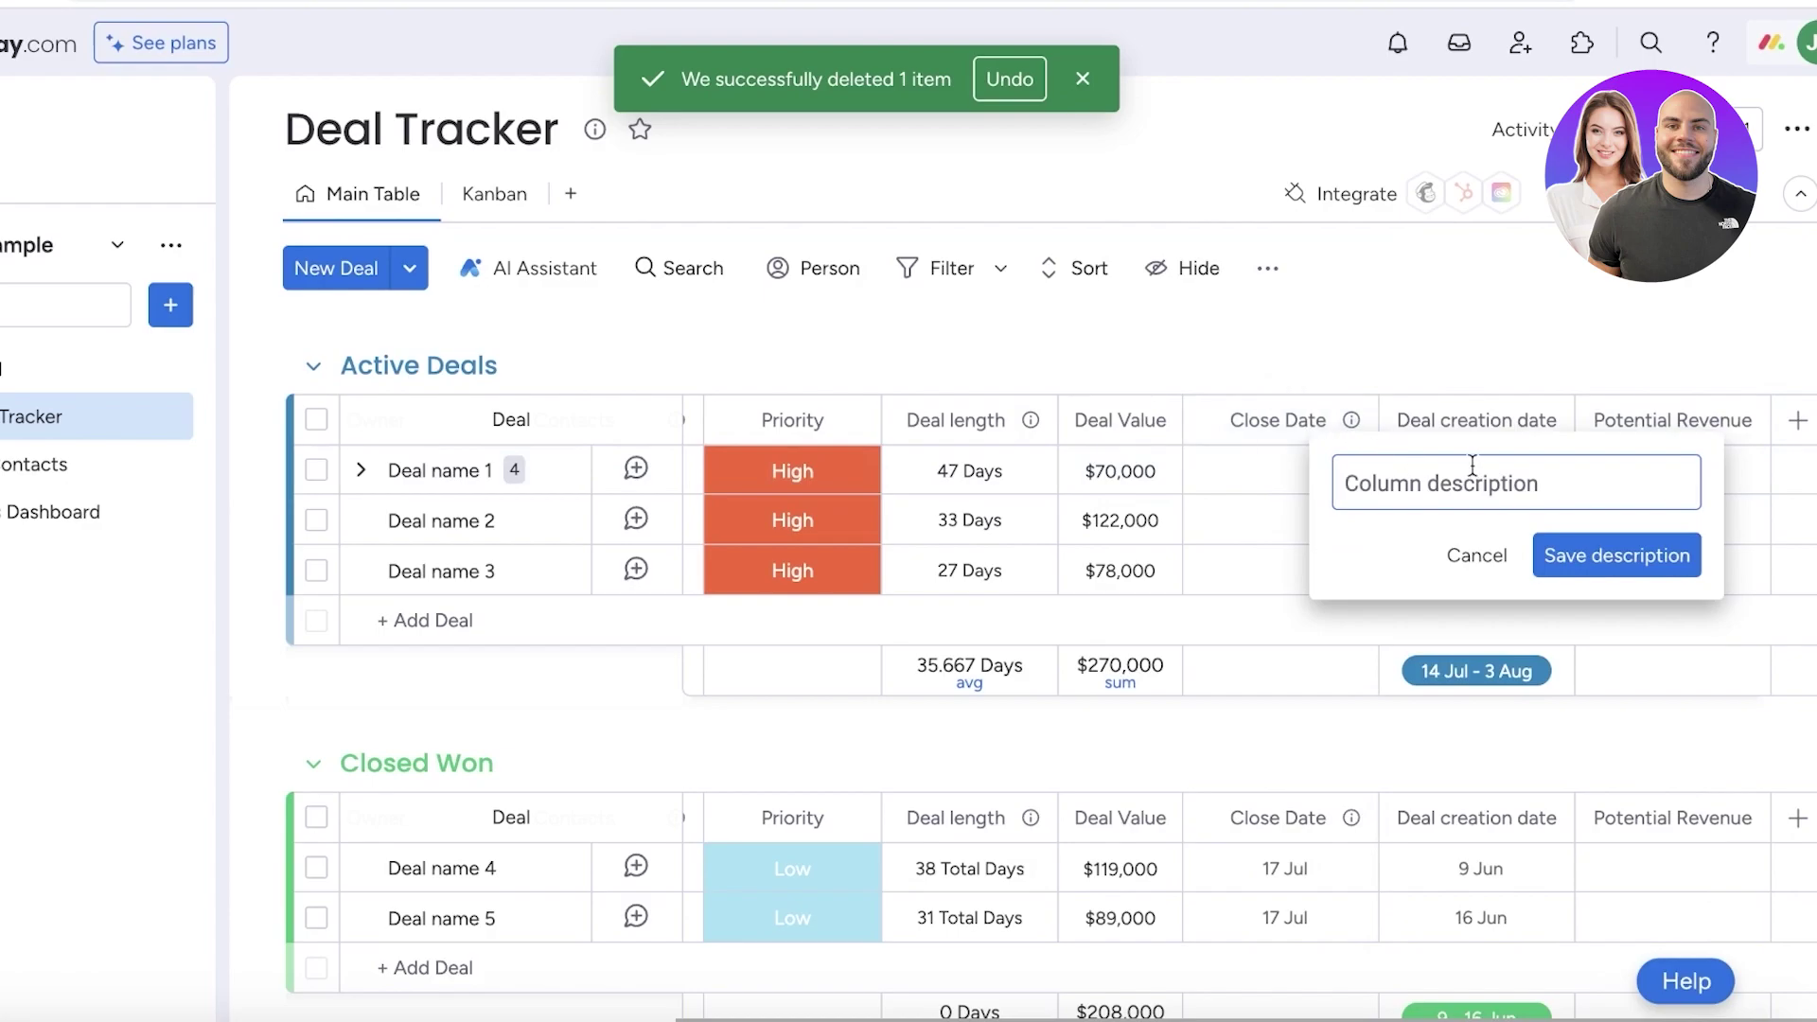
pyautogui.click(1460, 573)
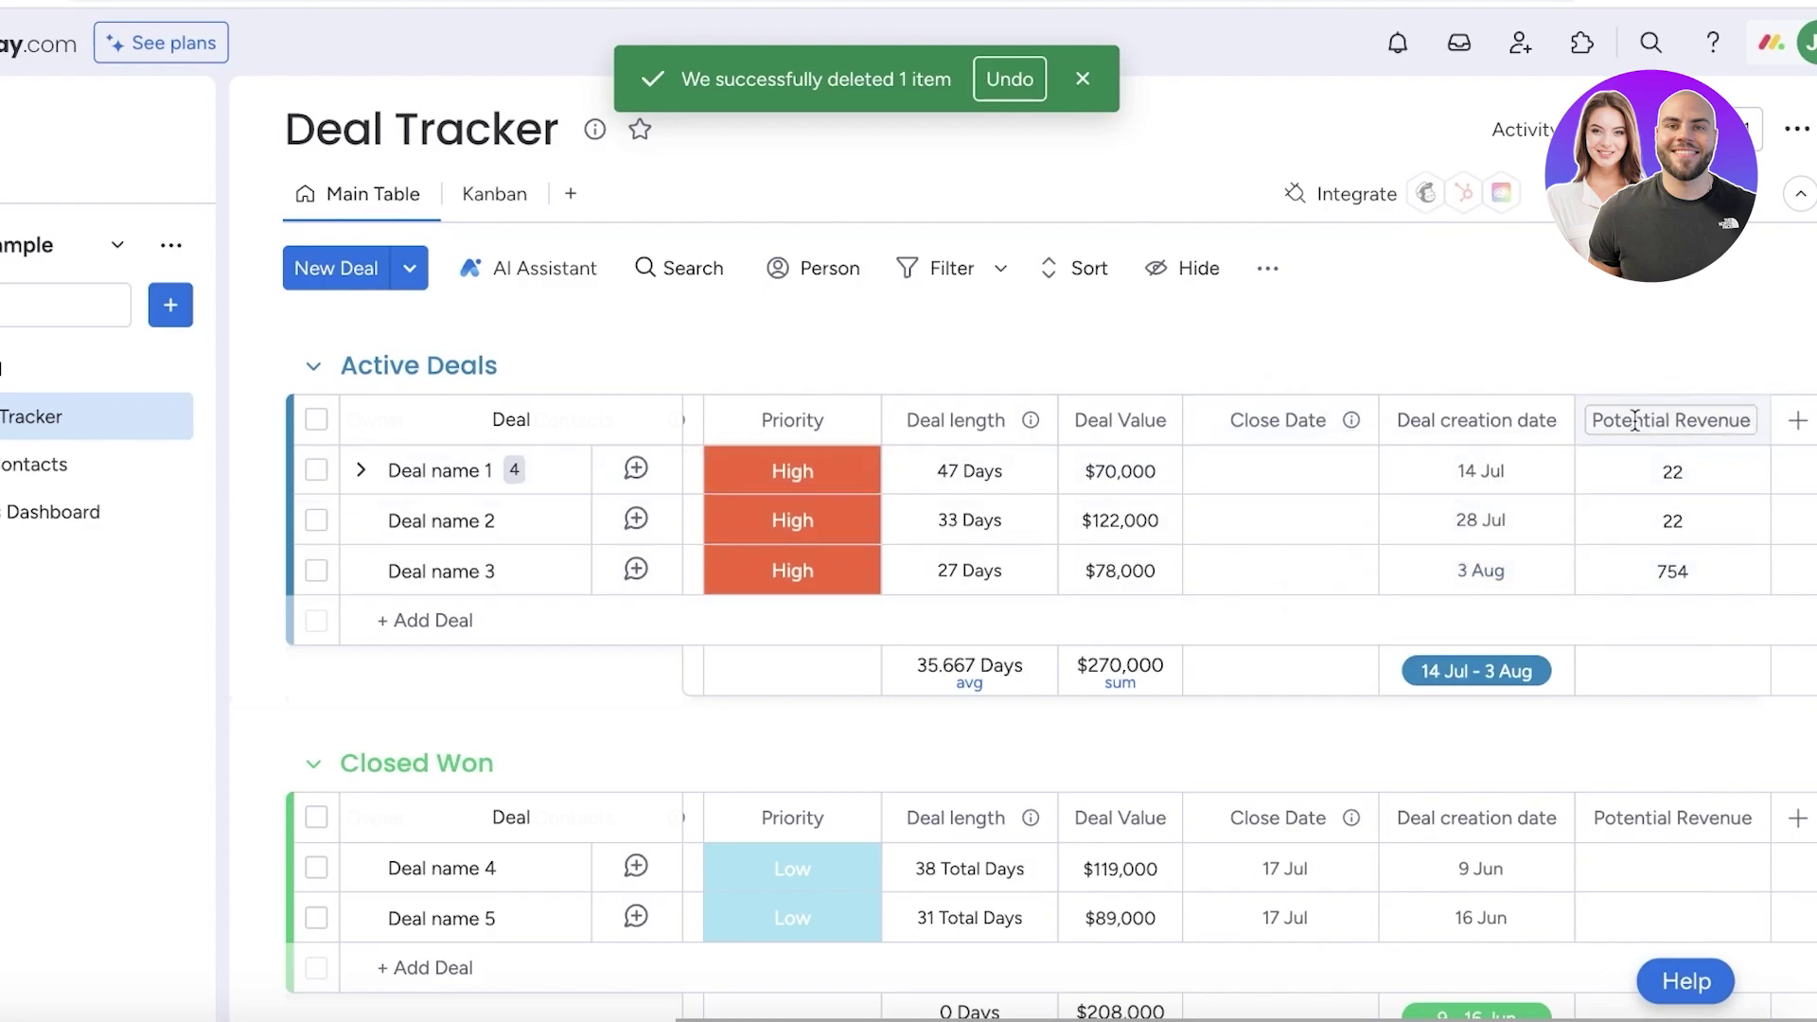
pyautogui.click(1741, 423)
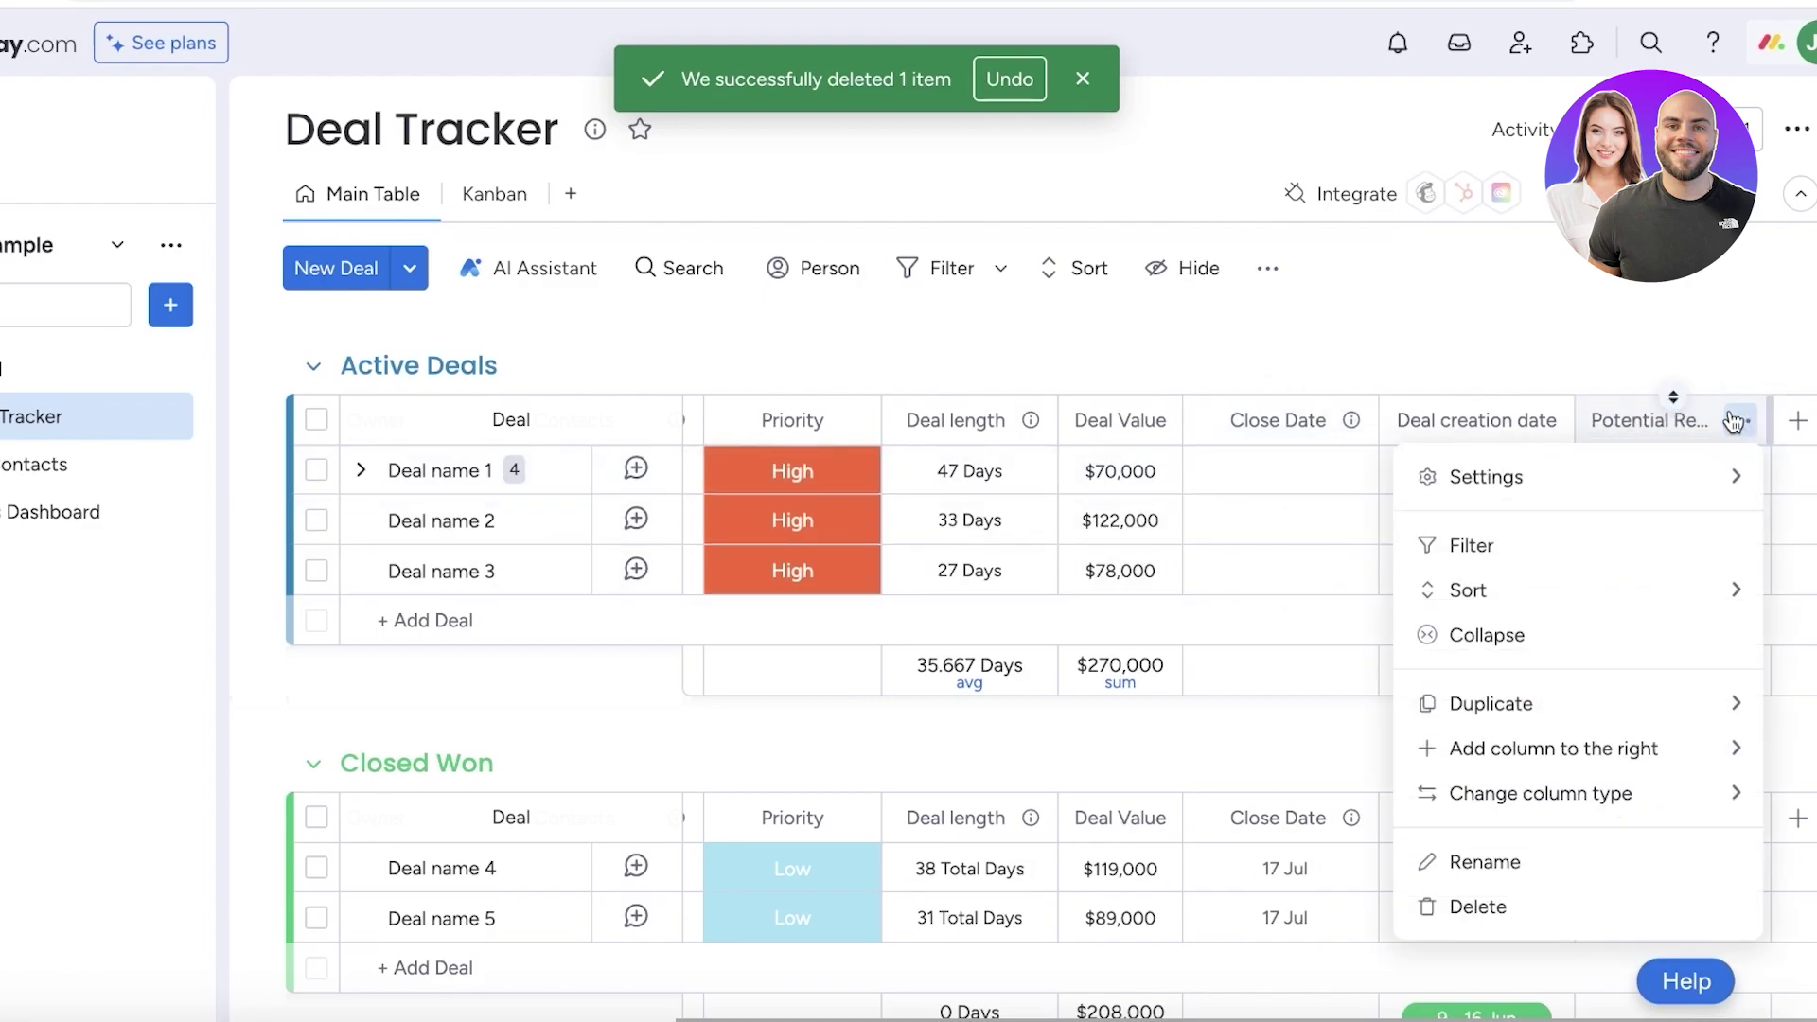
pyautogui.click(1598, 316)
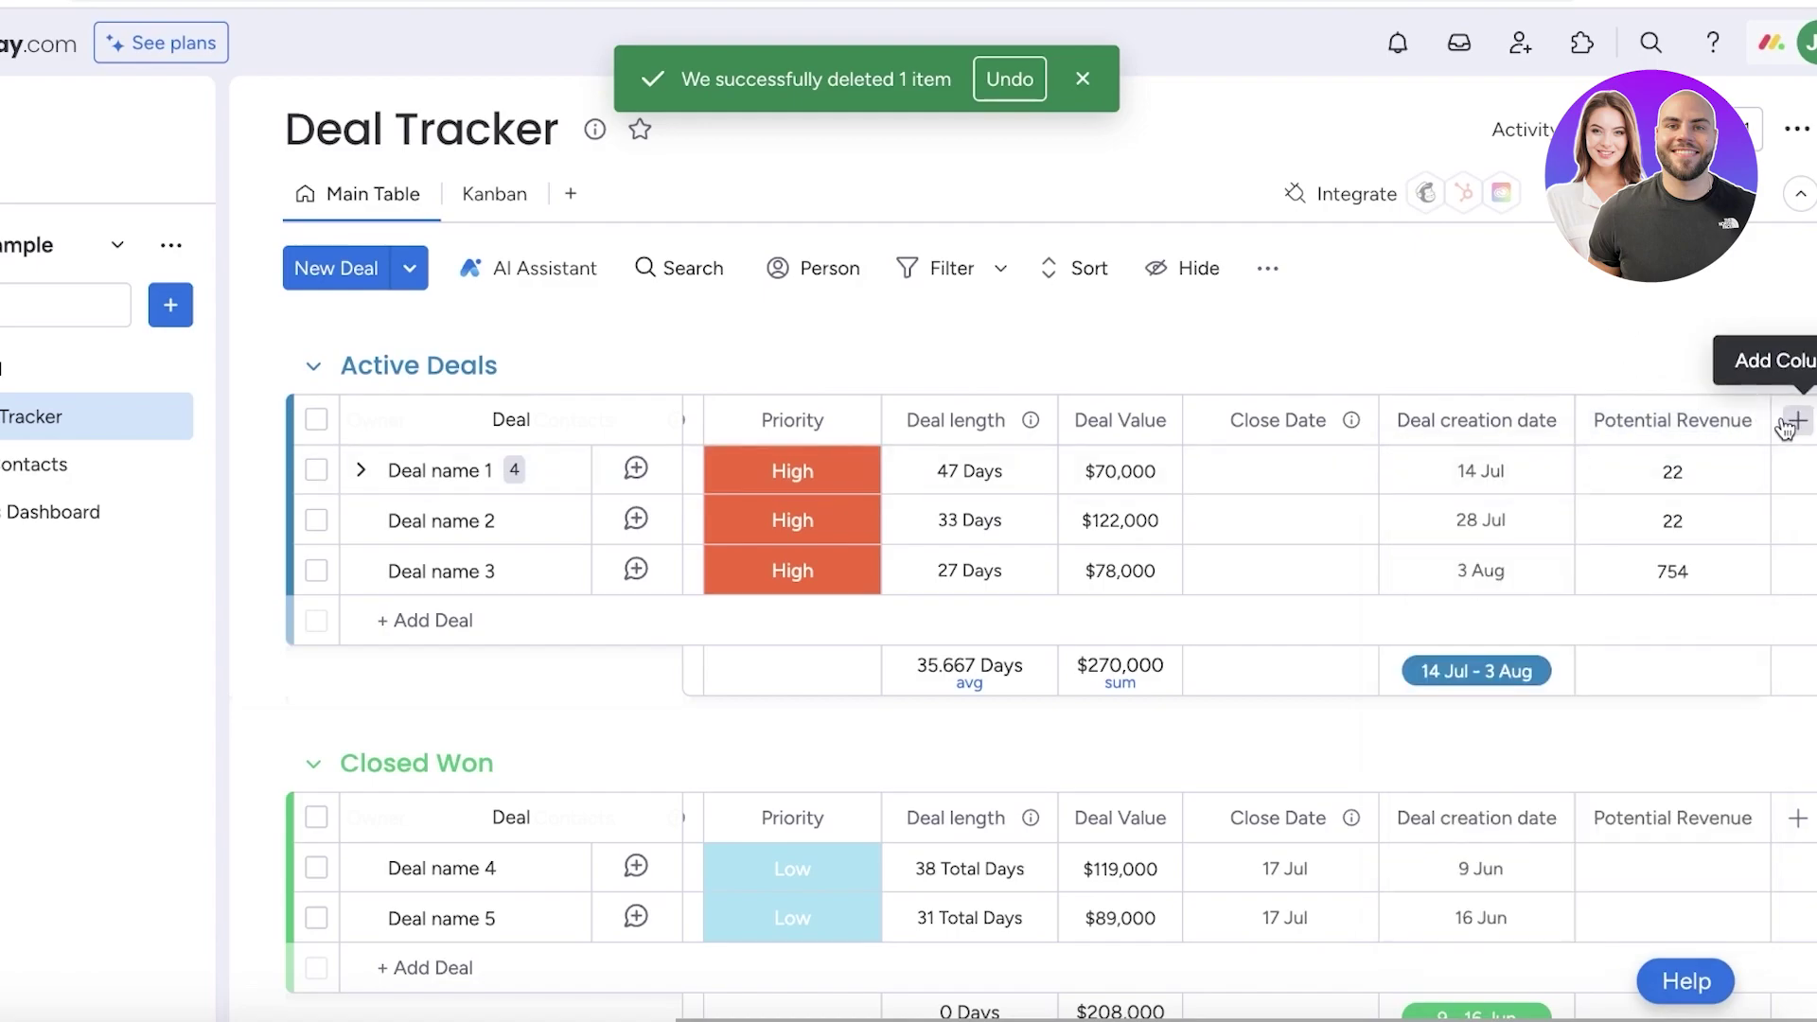
pyautogui.click(1741, 420)
# Delete the Potential Revenue column, then review the Deal Value sum settings
pyautogui.click(1439, 909)
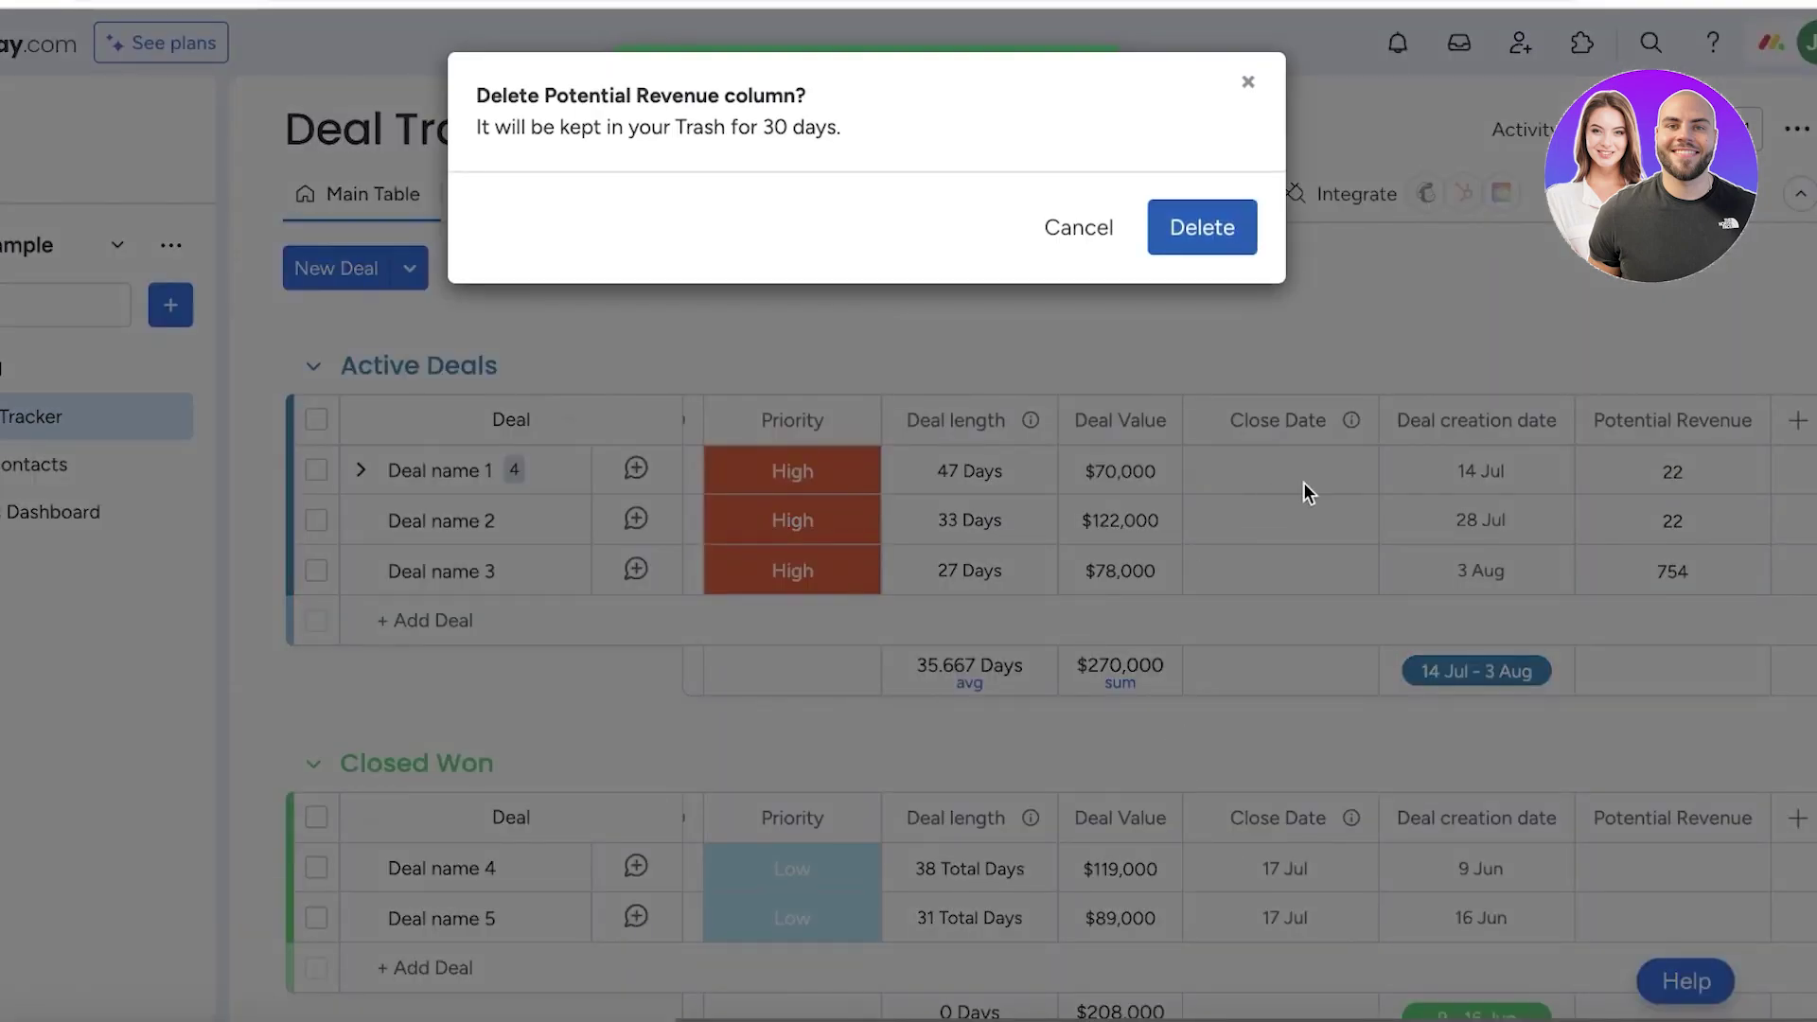
pyautogui.click(1183, 220)
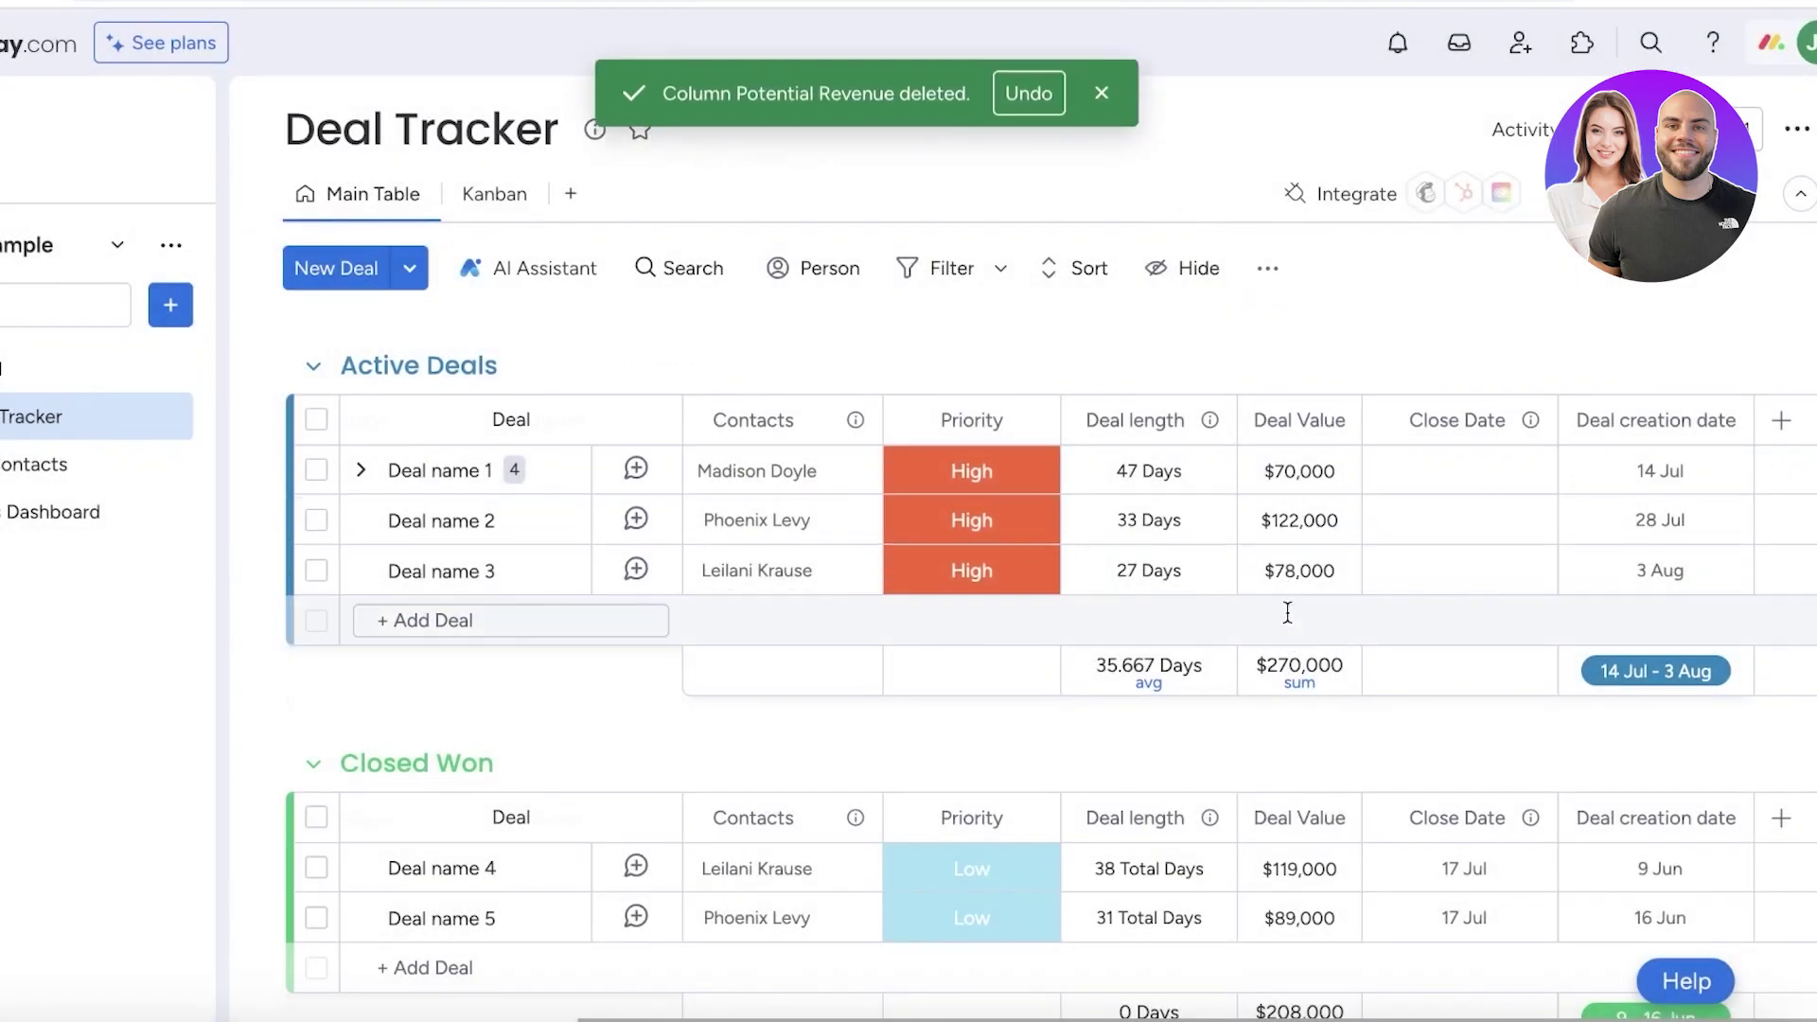
pyautogui.click(1299, 683)
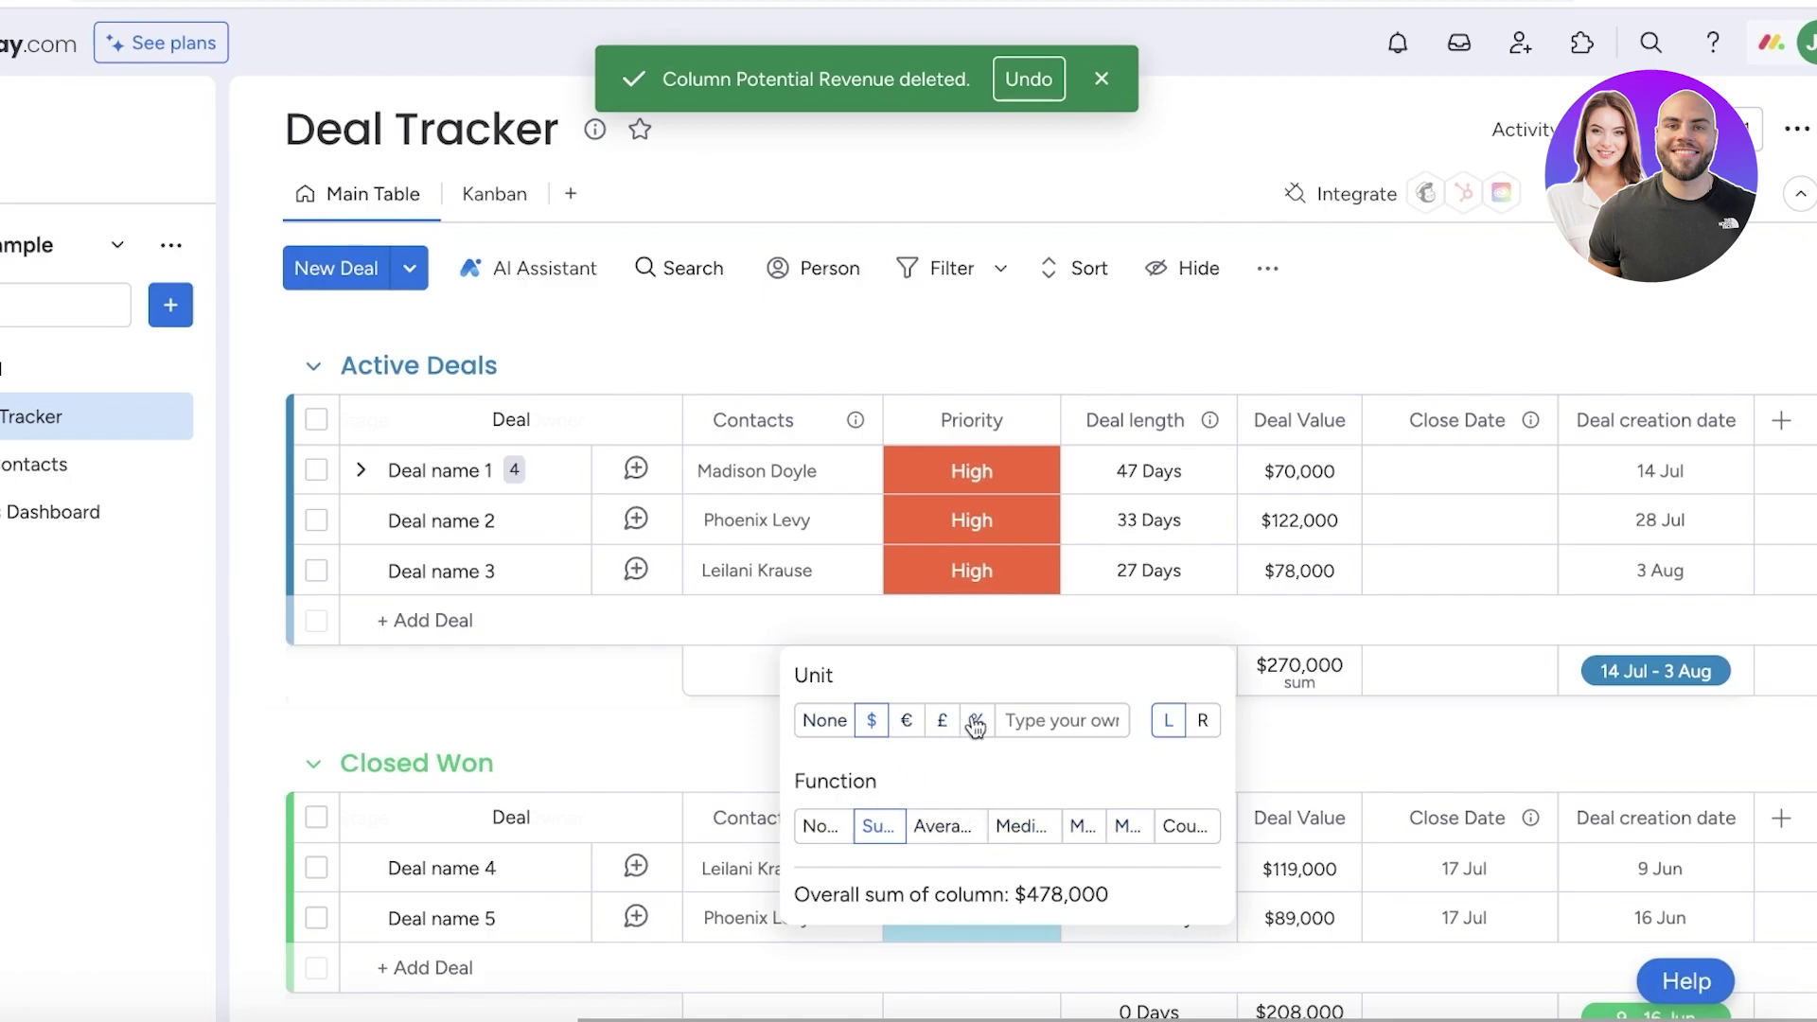
pyautogui.click(1325, 624)
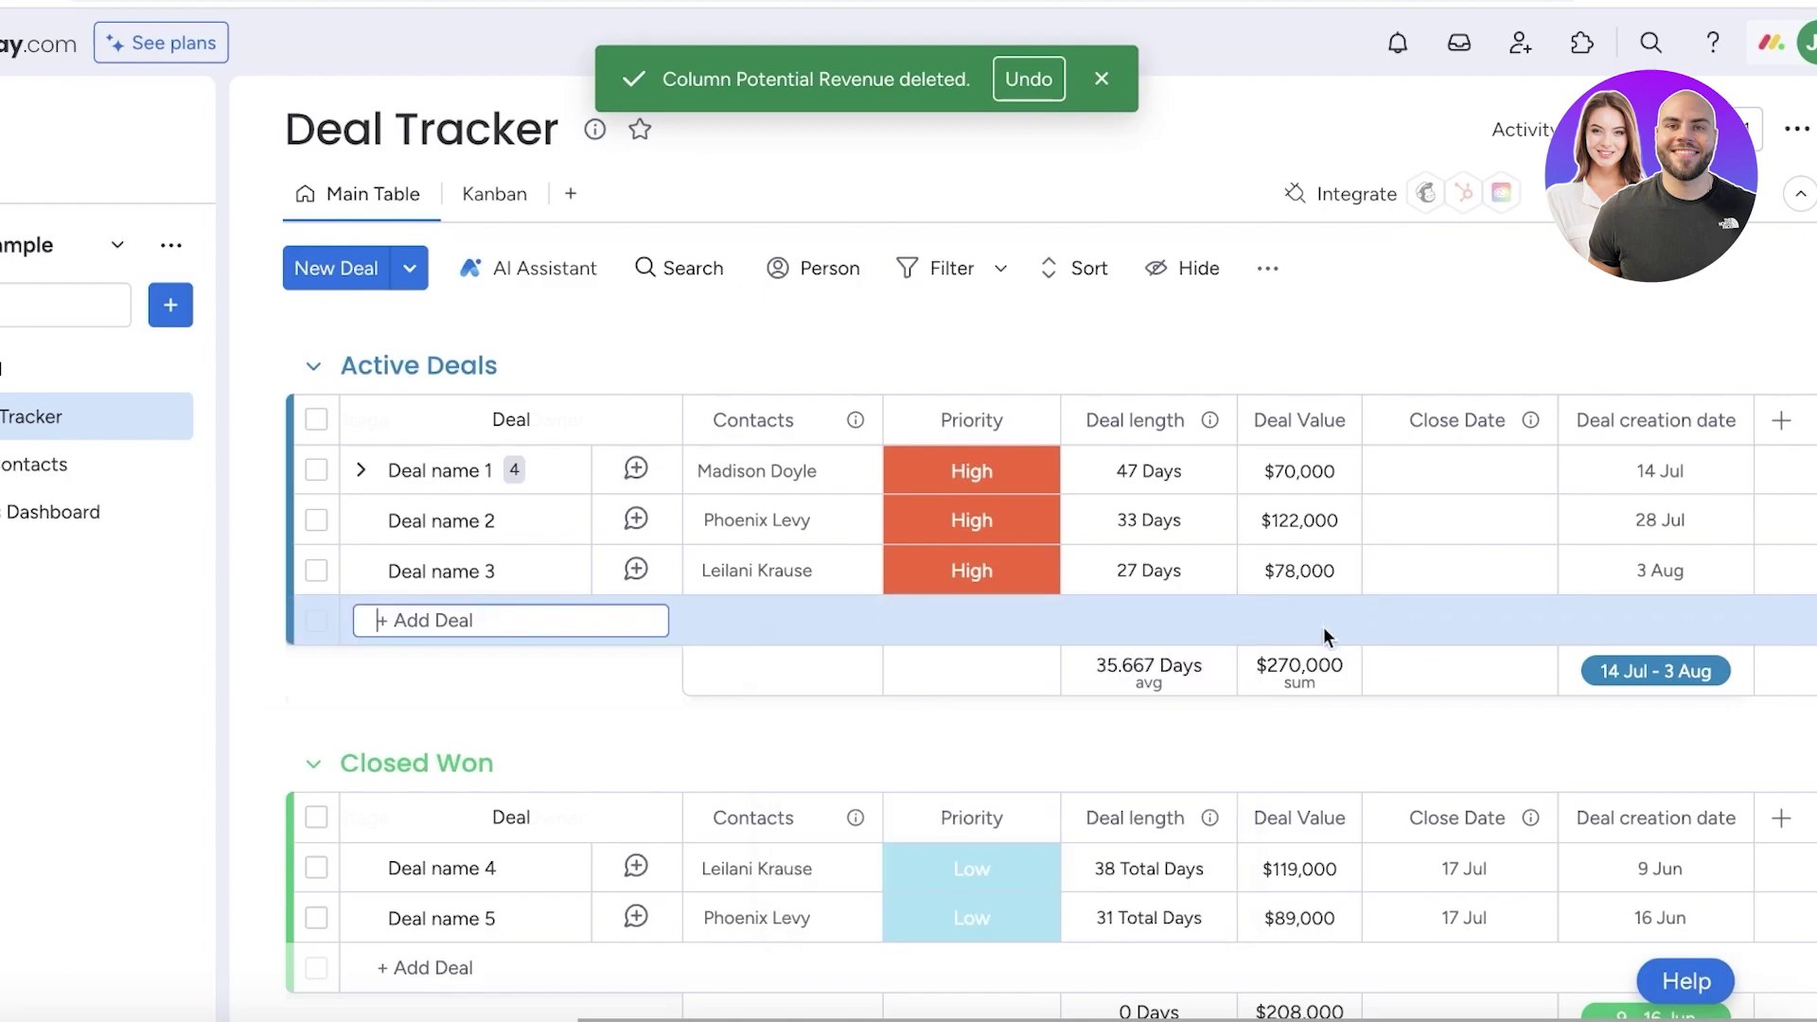
pyautogui.scroll(-1, 424, 336)
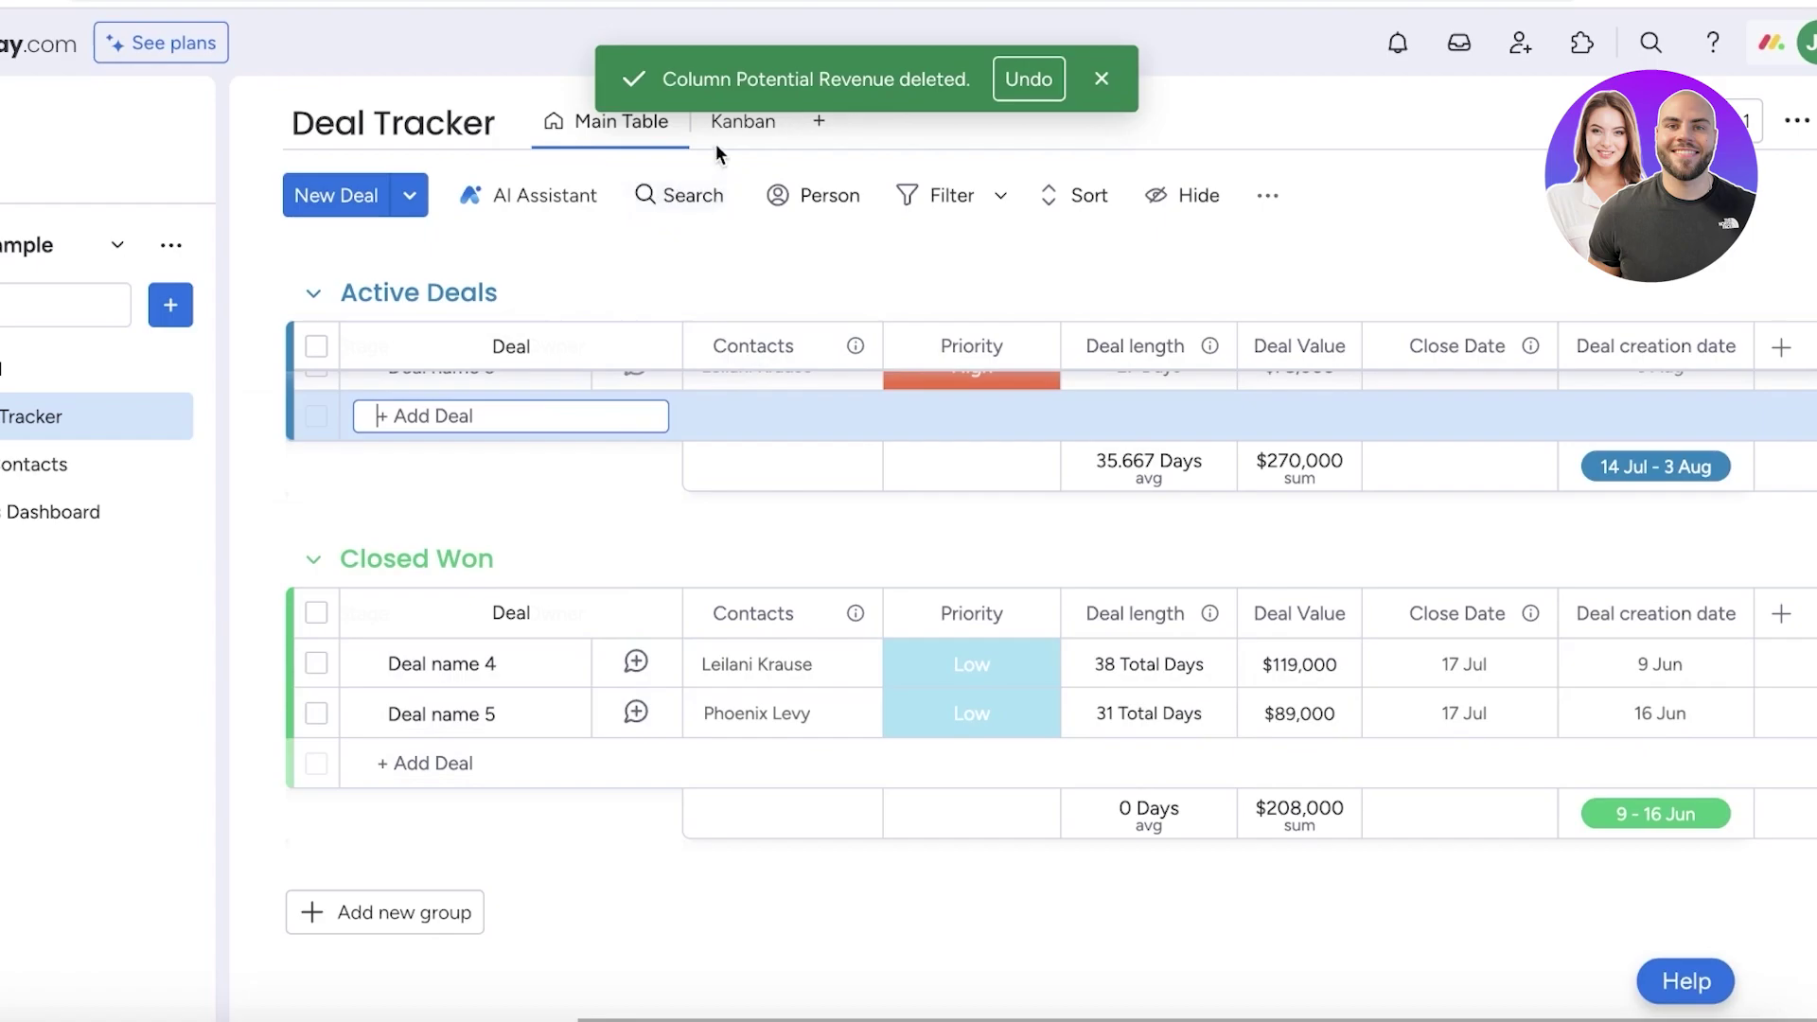
# Show the Deal Tracker as a Kanban grouped into New, Discovery, Proposal and Negotiation
pyautogui.click(738, 122)
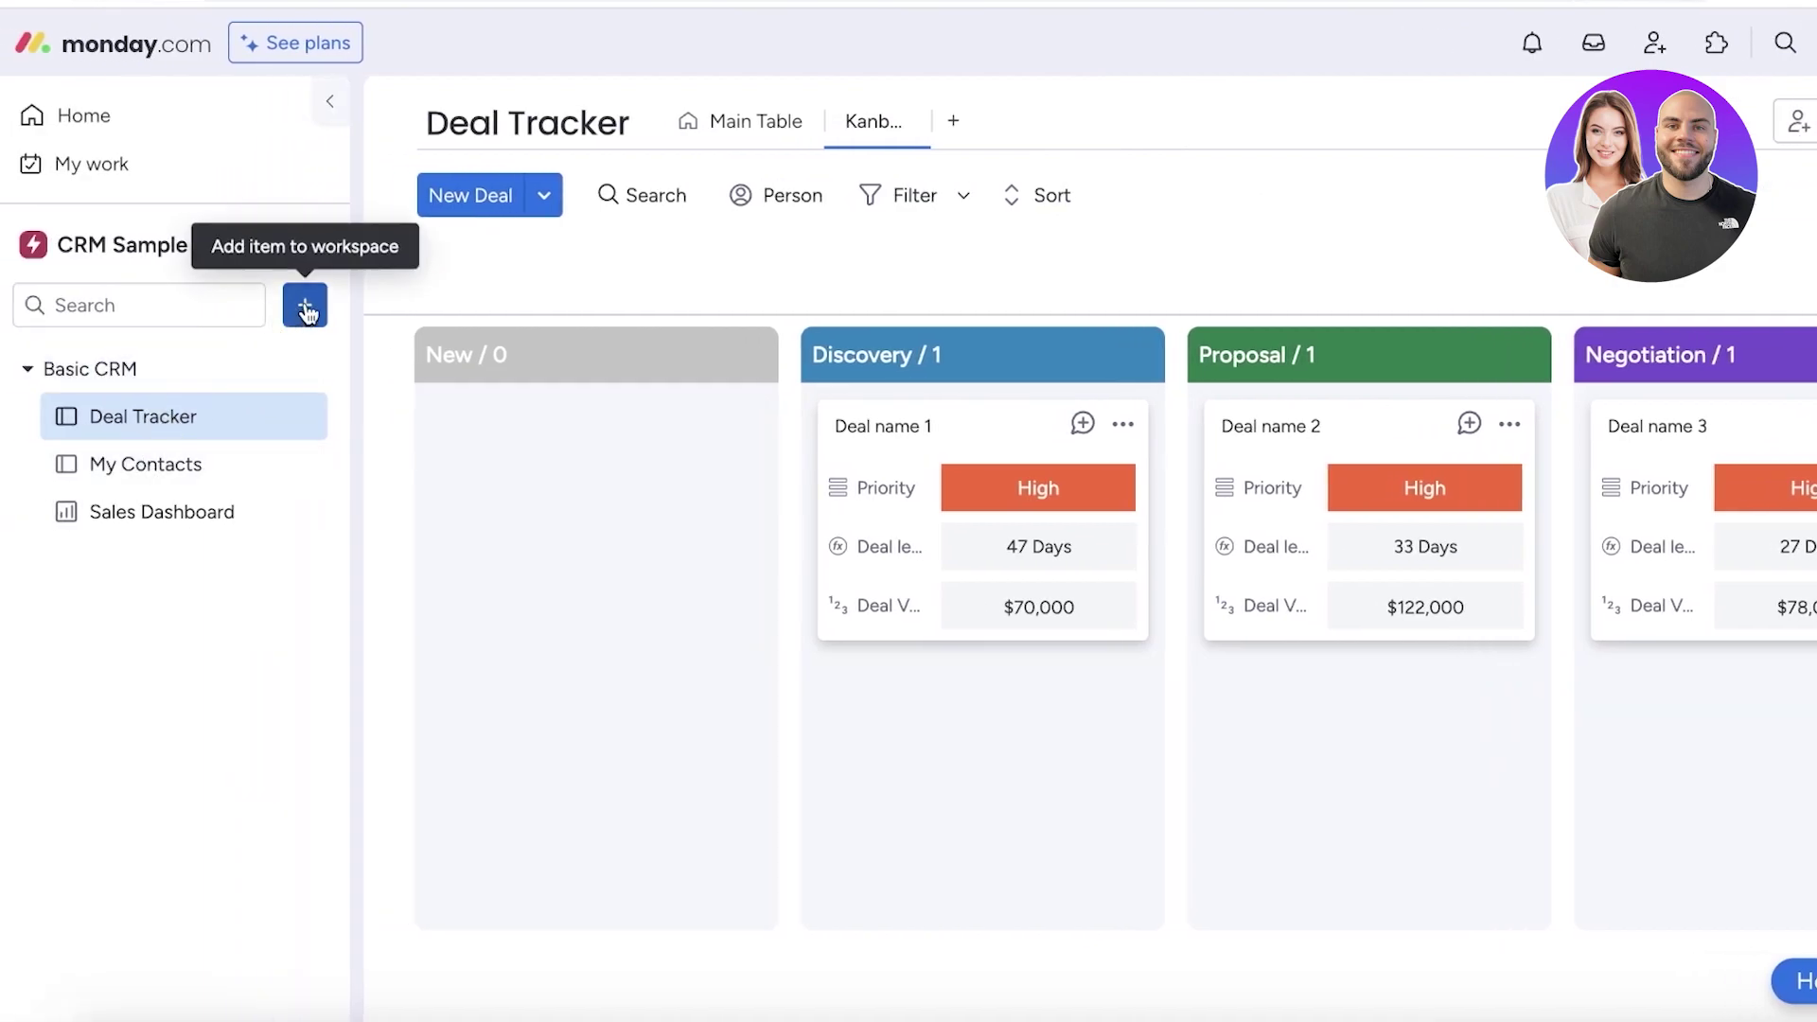
# Create a new board named 'Deal Manager' in the CRM Sample workspace
pyautogui.click(303, 249)
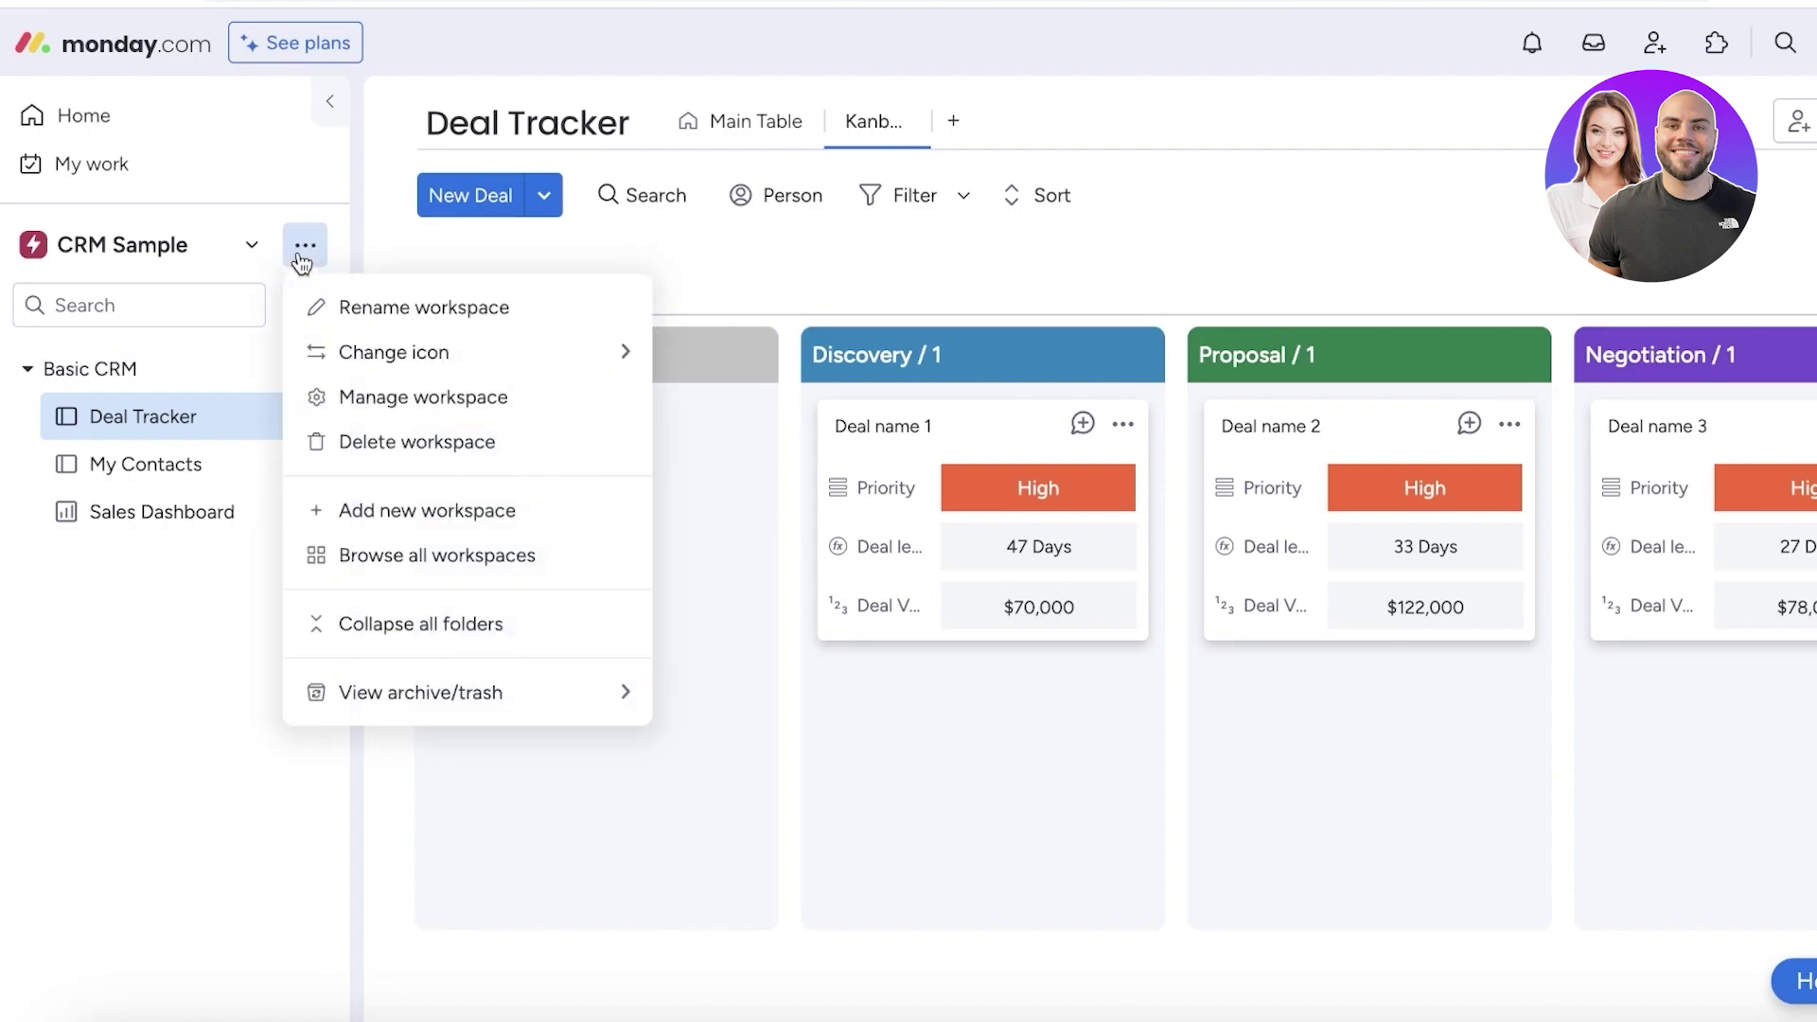
pyautogui.click(392, 259)
pyautogui.click(299, 310)
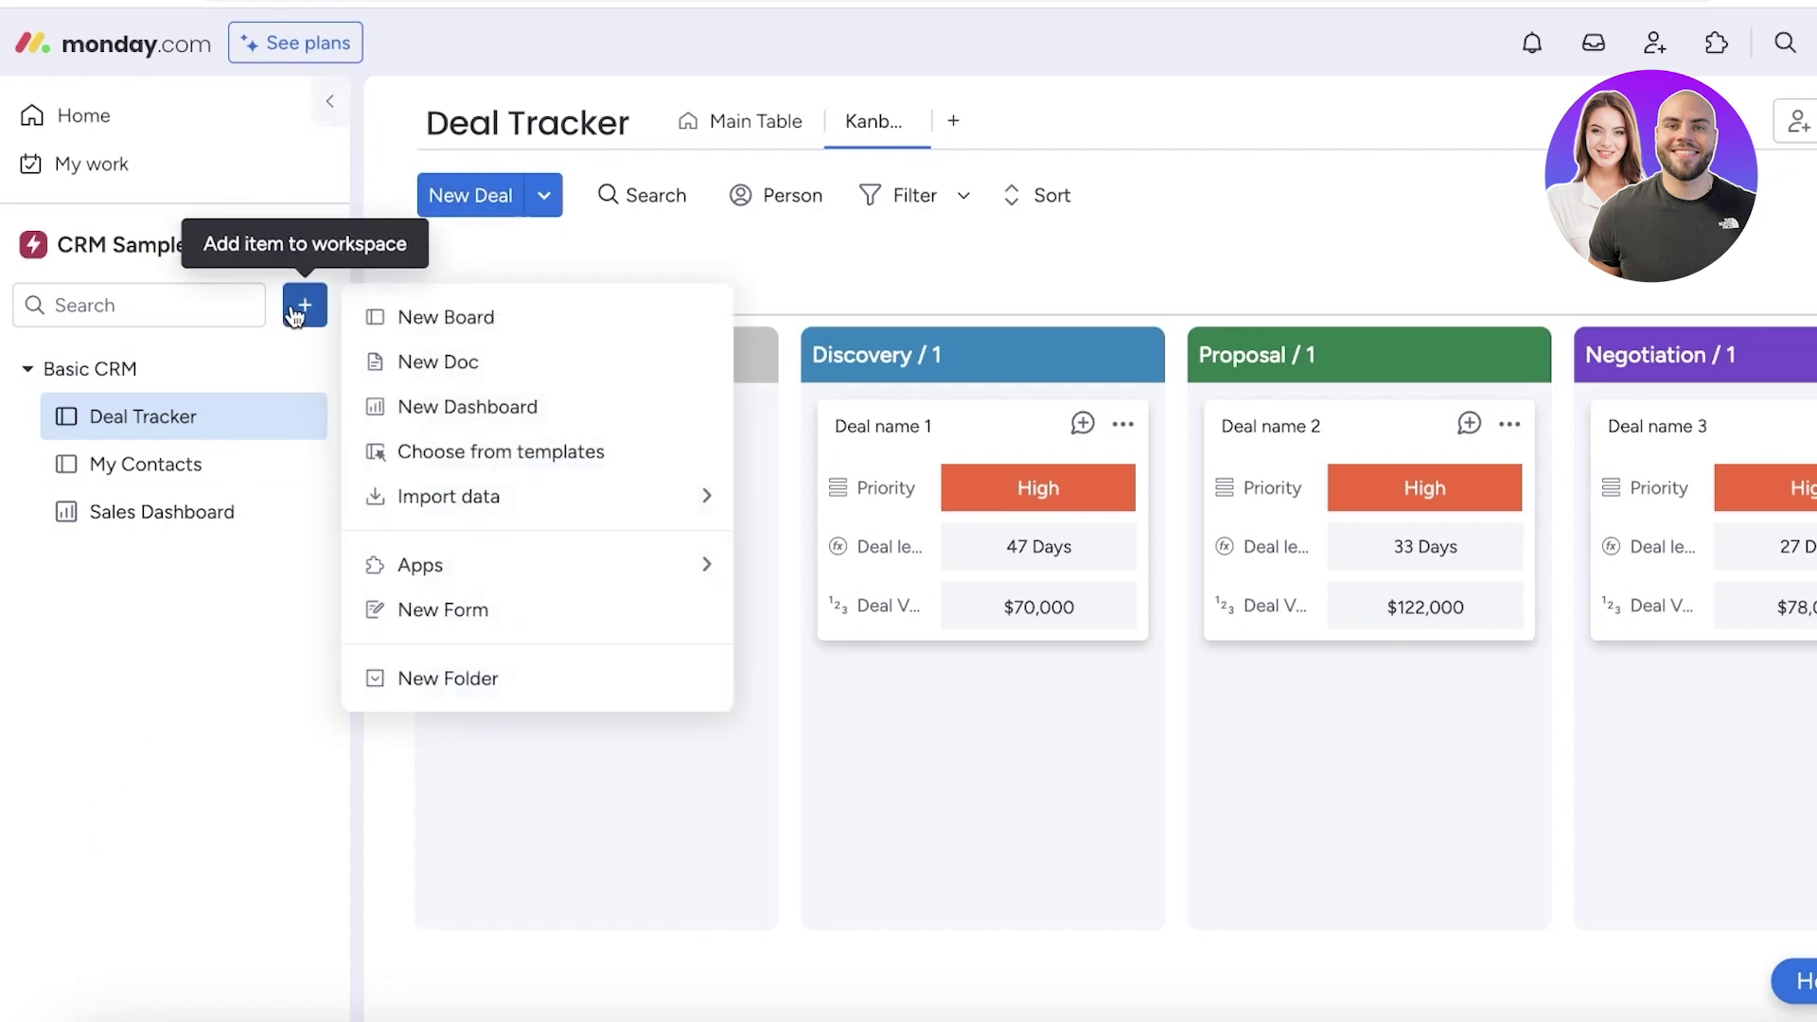
pyautogui.click(451, 324)
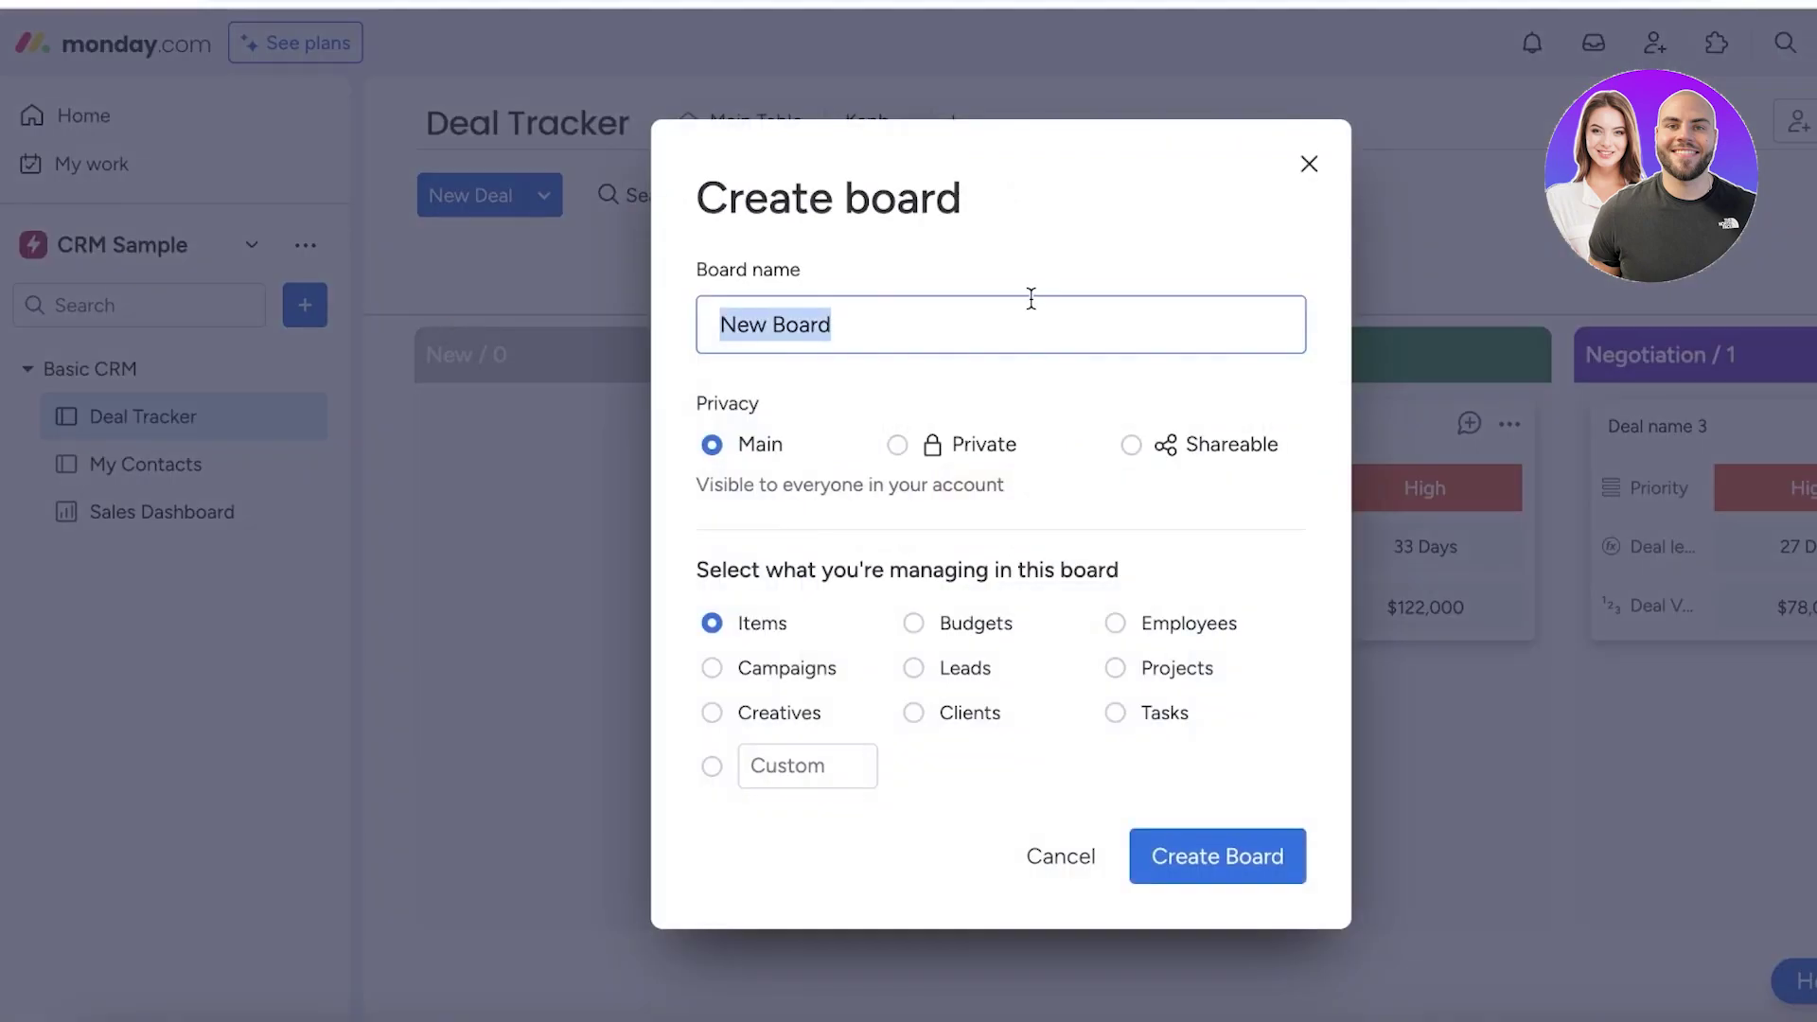
pyautogui.write('Deal Manager')
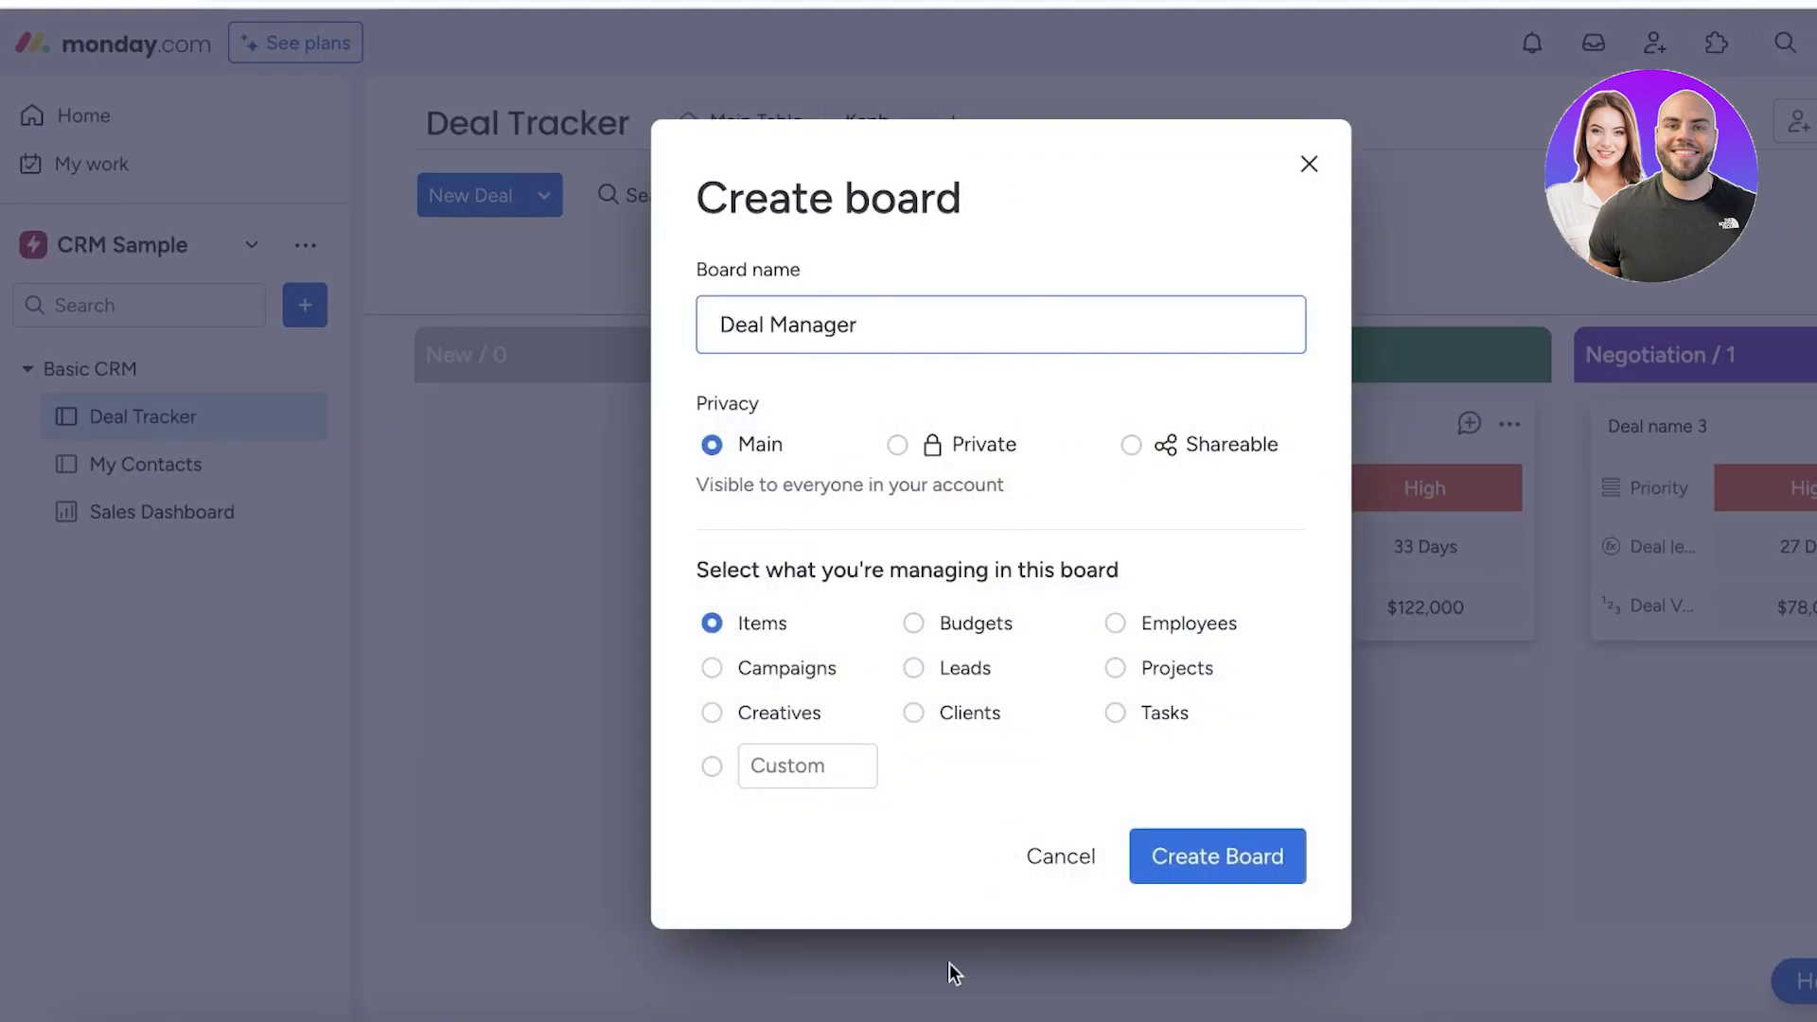
pyautogui.click(1173, 852)
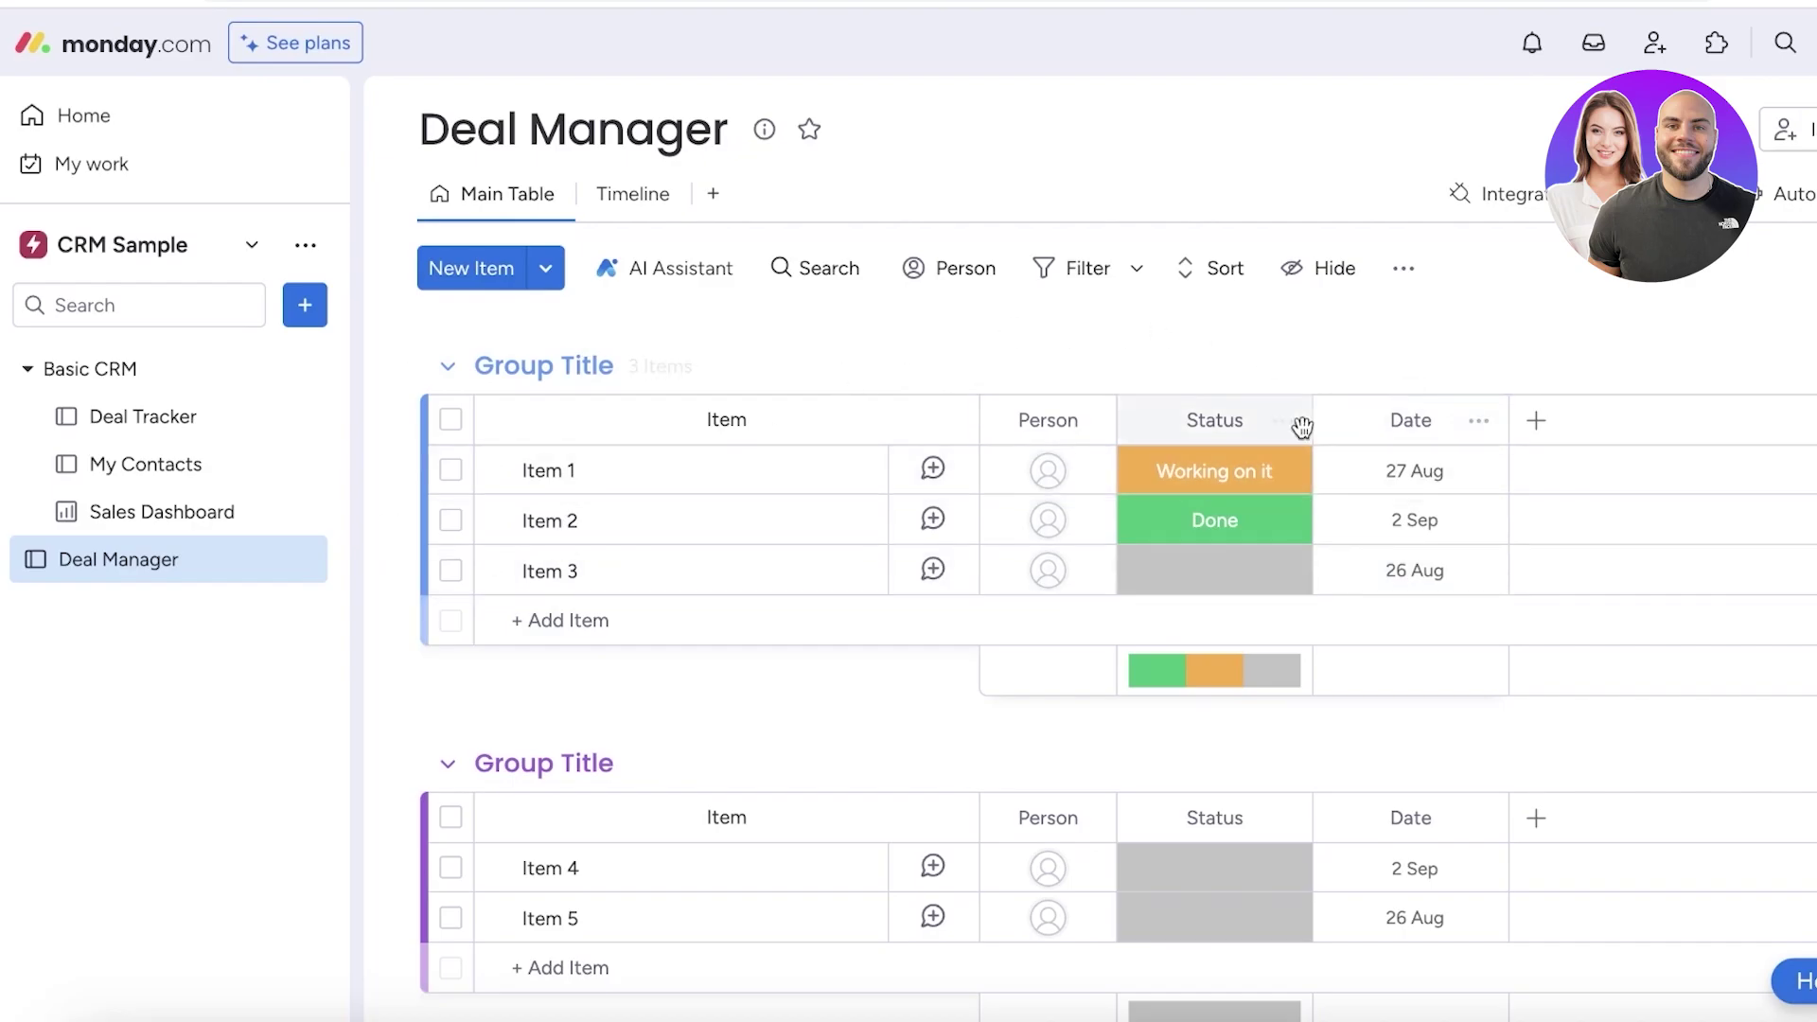
# Delete the Timeline view from the Deal Manager board
pyautogui.click(664, 197)
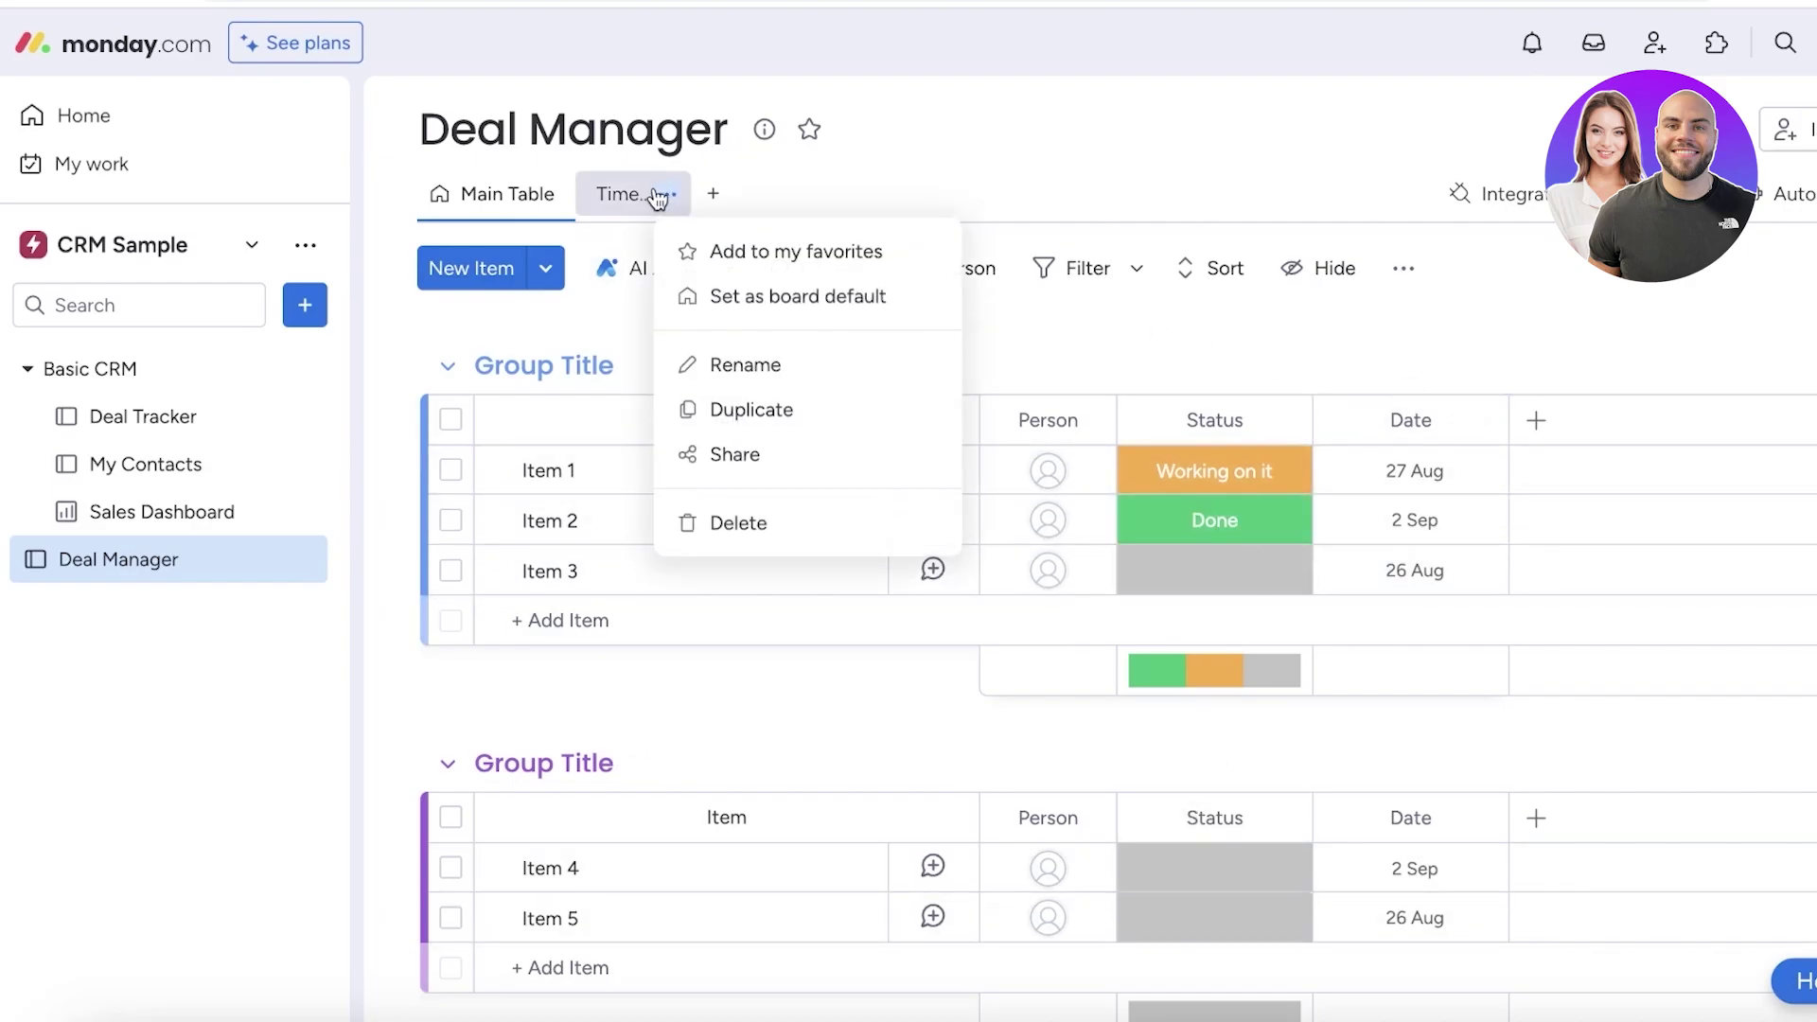
pyautogui.click(628, 189)
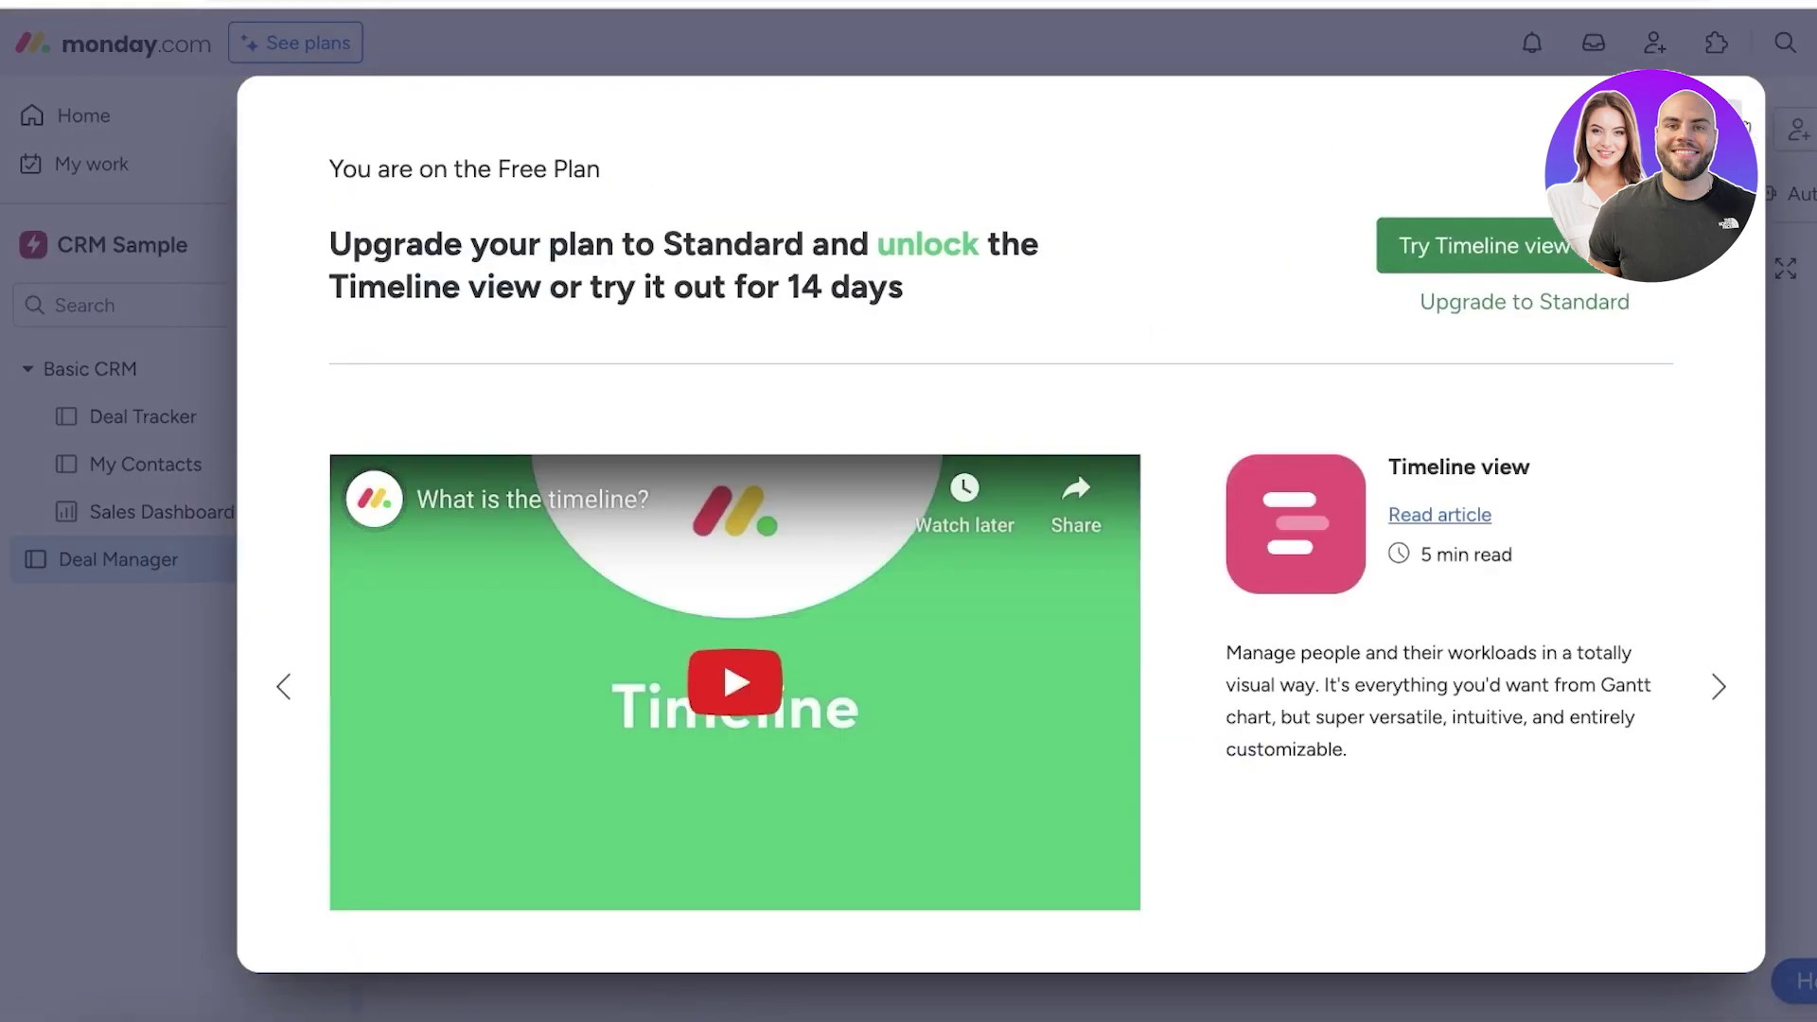
pyautogui.click(1751, 126)
pyautogui.click(680, 197)
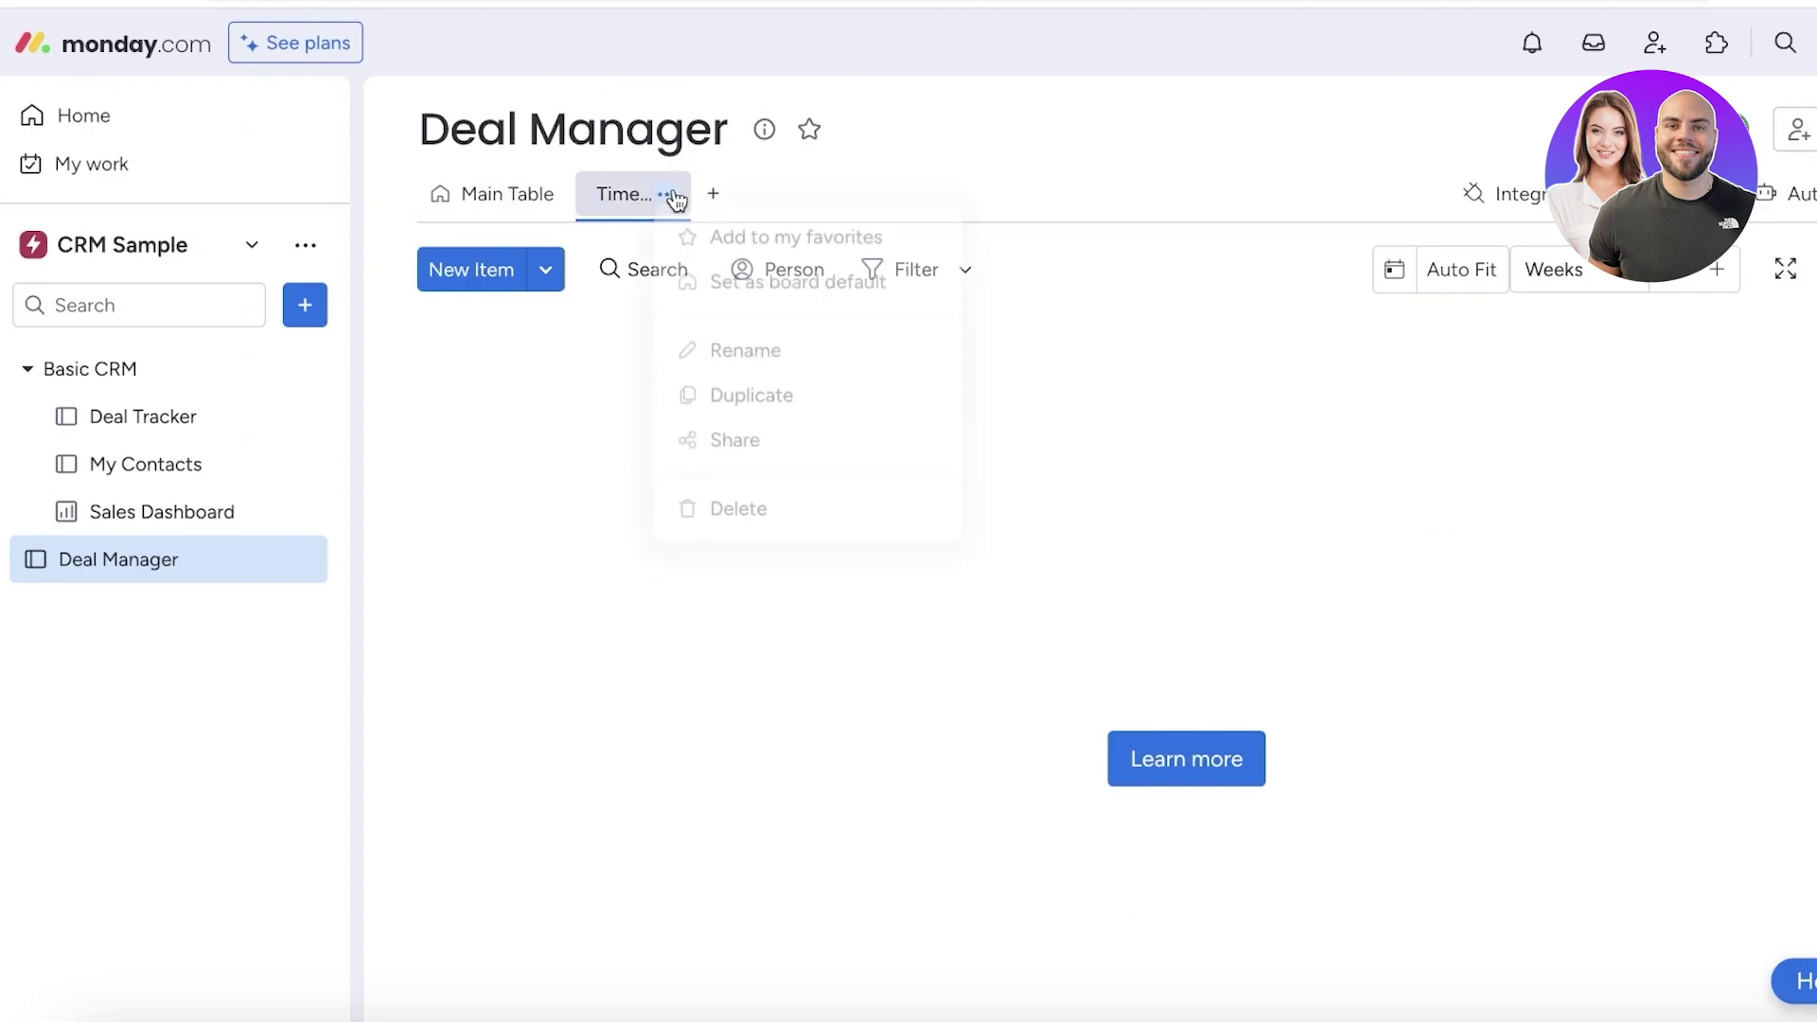
pyautogui.click(701, 528)
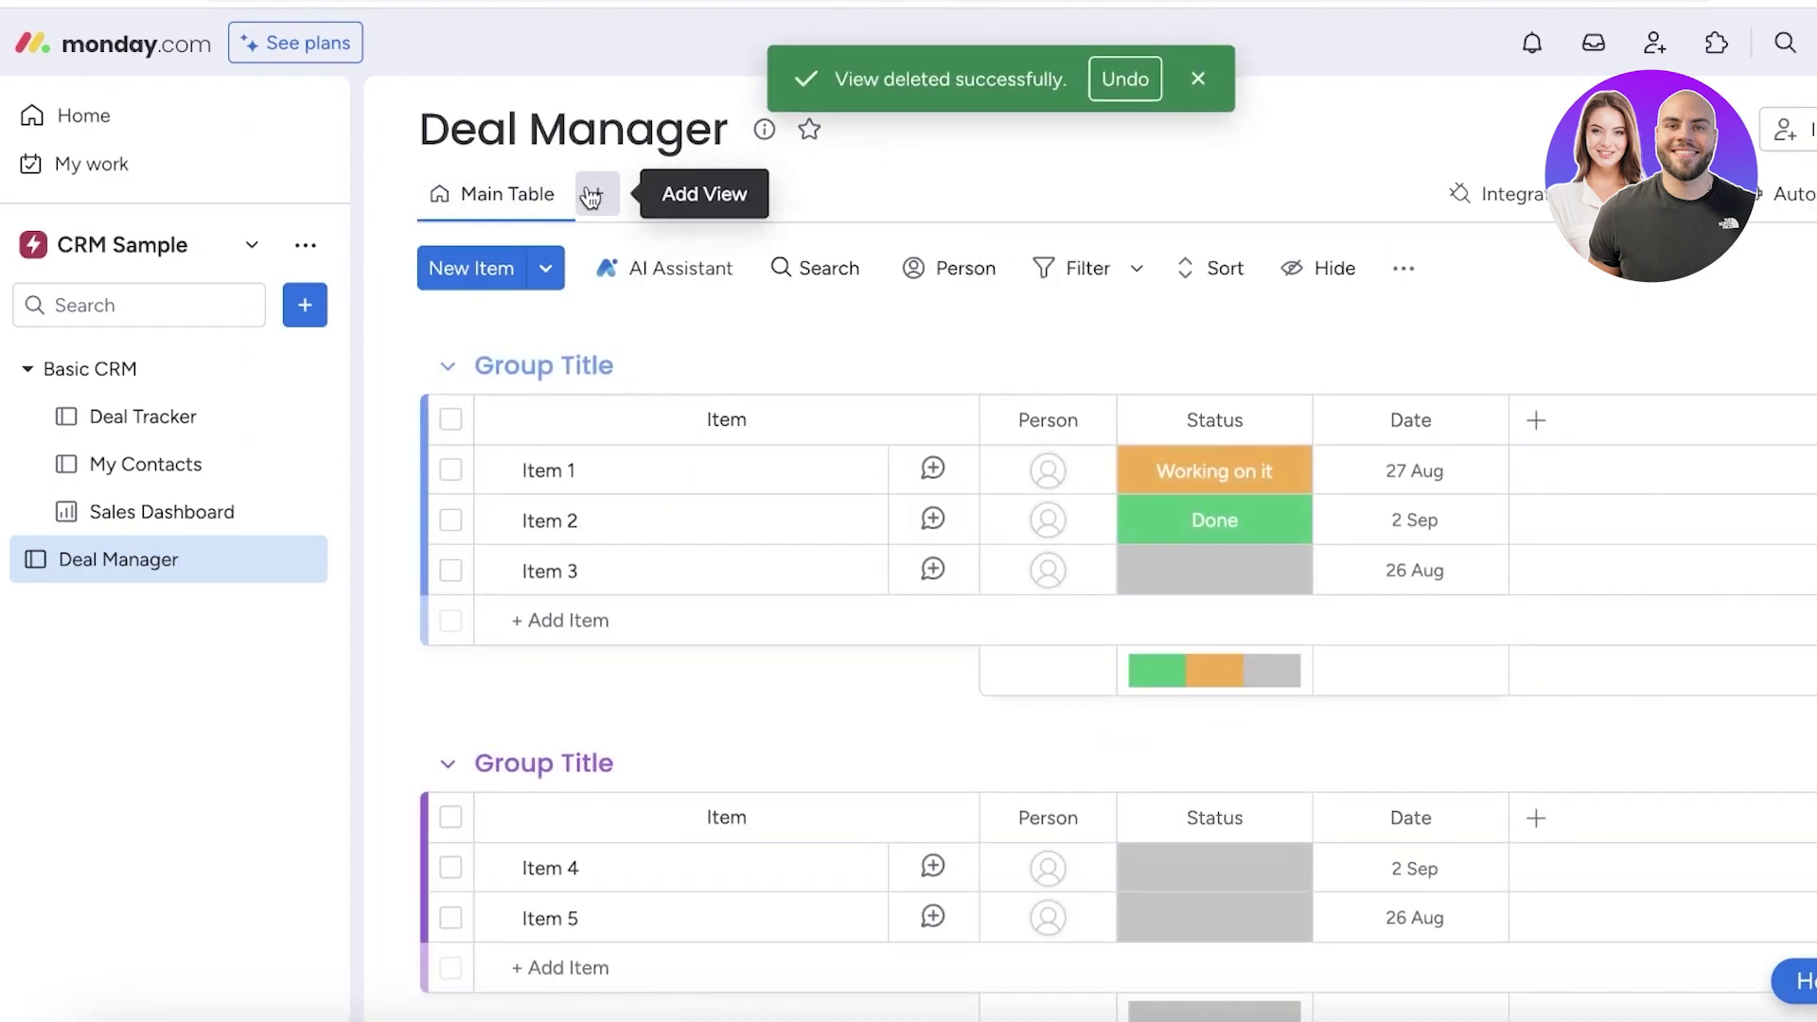
# Add a Kanban view named 'Status Based View'
pyautogui.click(596, 202)
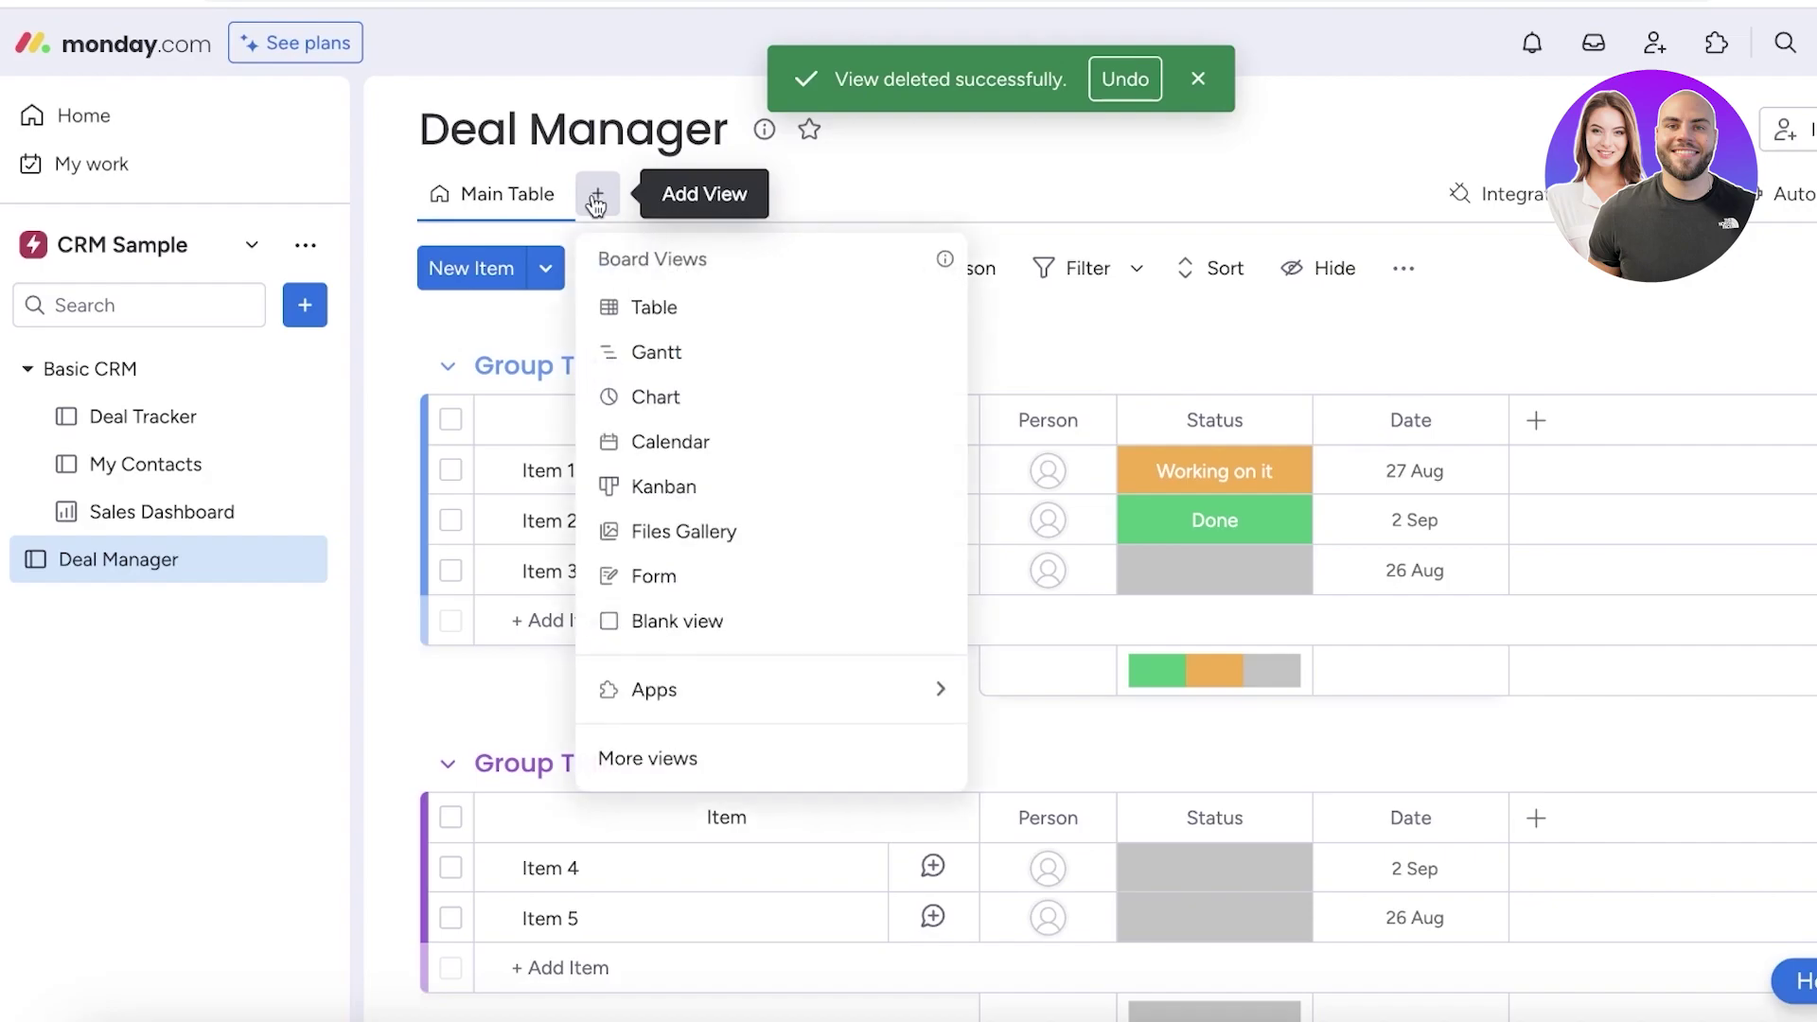
pyautogui.click(671, 500)
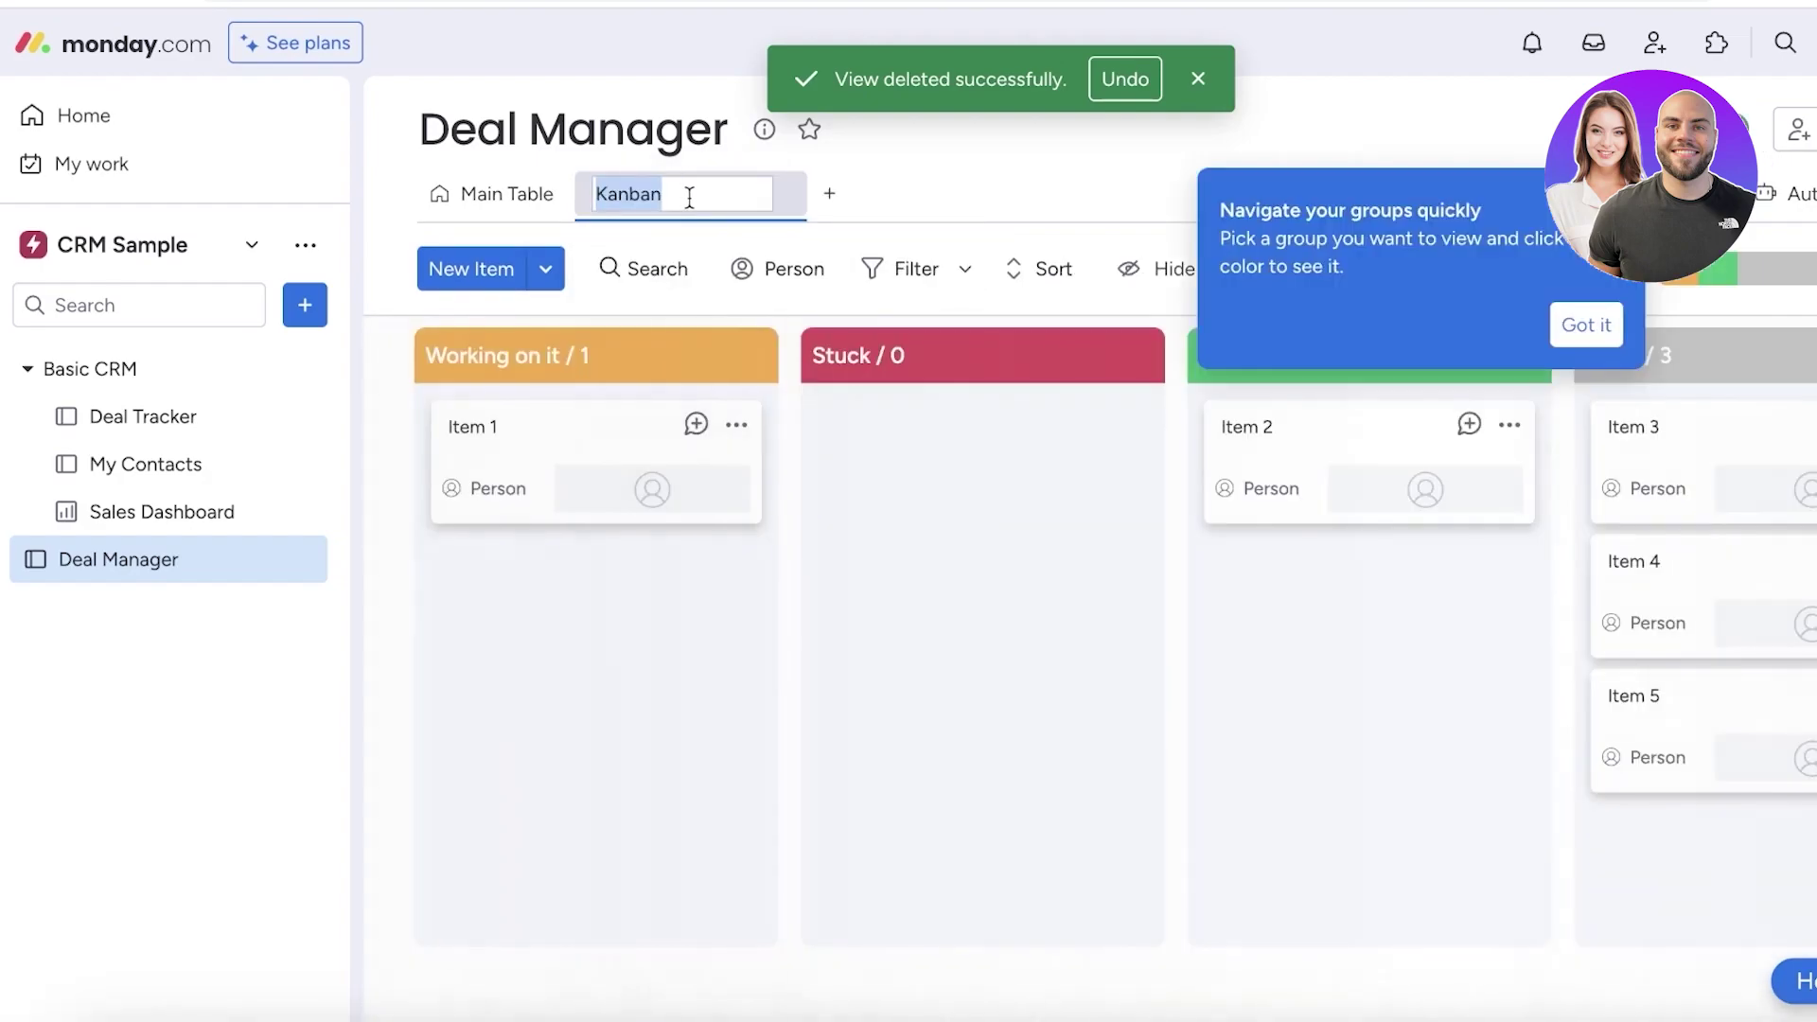
pyautogui.write('Status Based View')
pyautogui.press('Return')
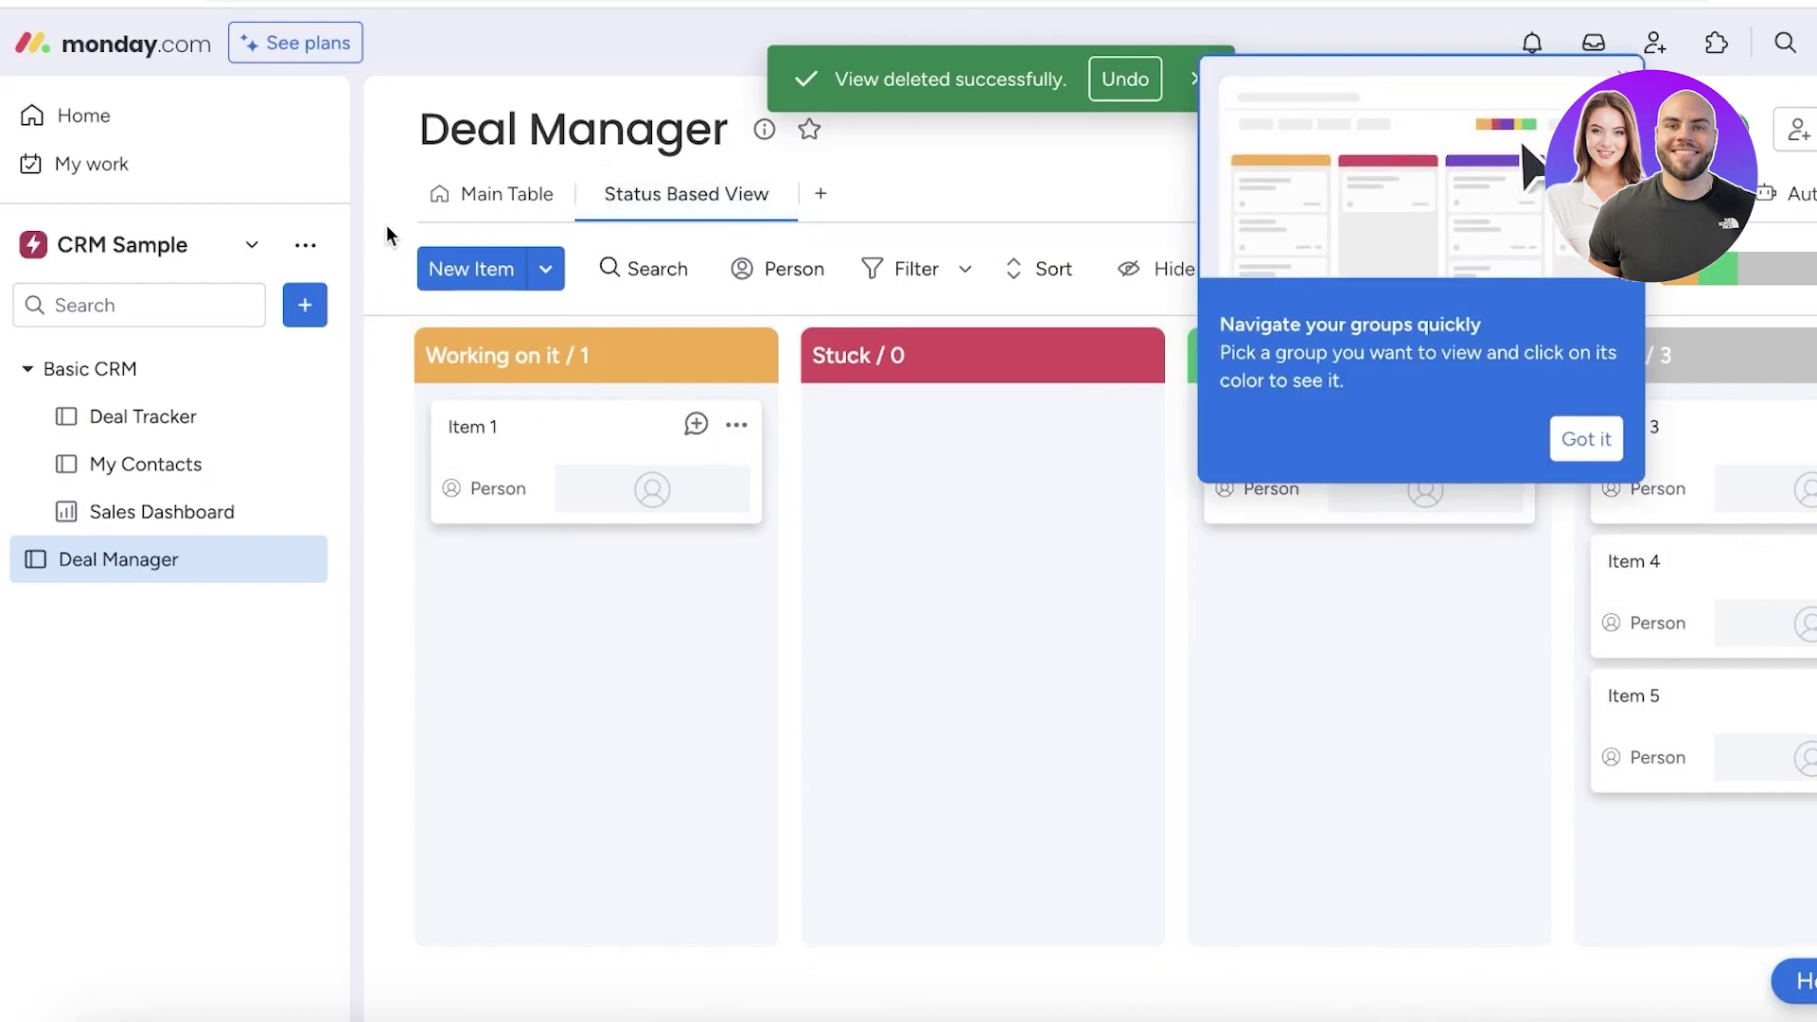
# In the main table, rename the groups to 'Potential Deals' and 'Closed Deals'
pyautogui.click(445, 193)
pyautogui.click(549, 365)
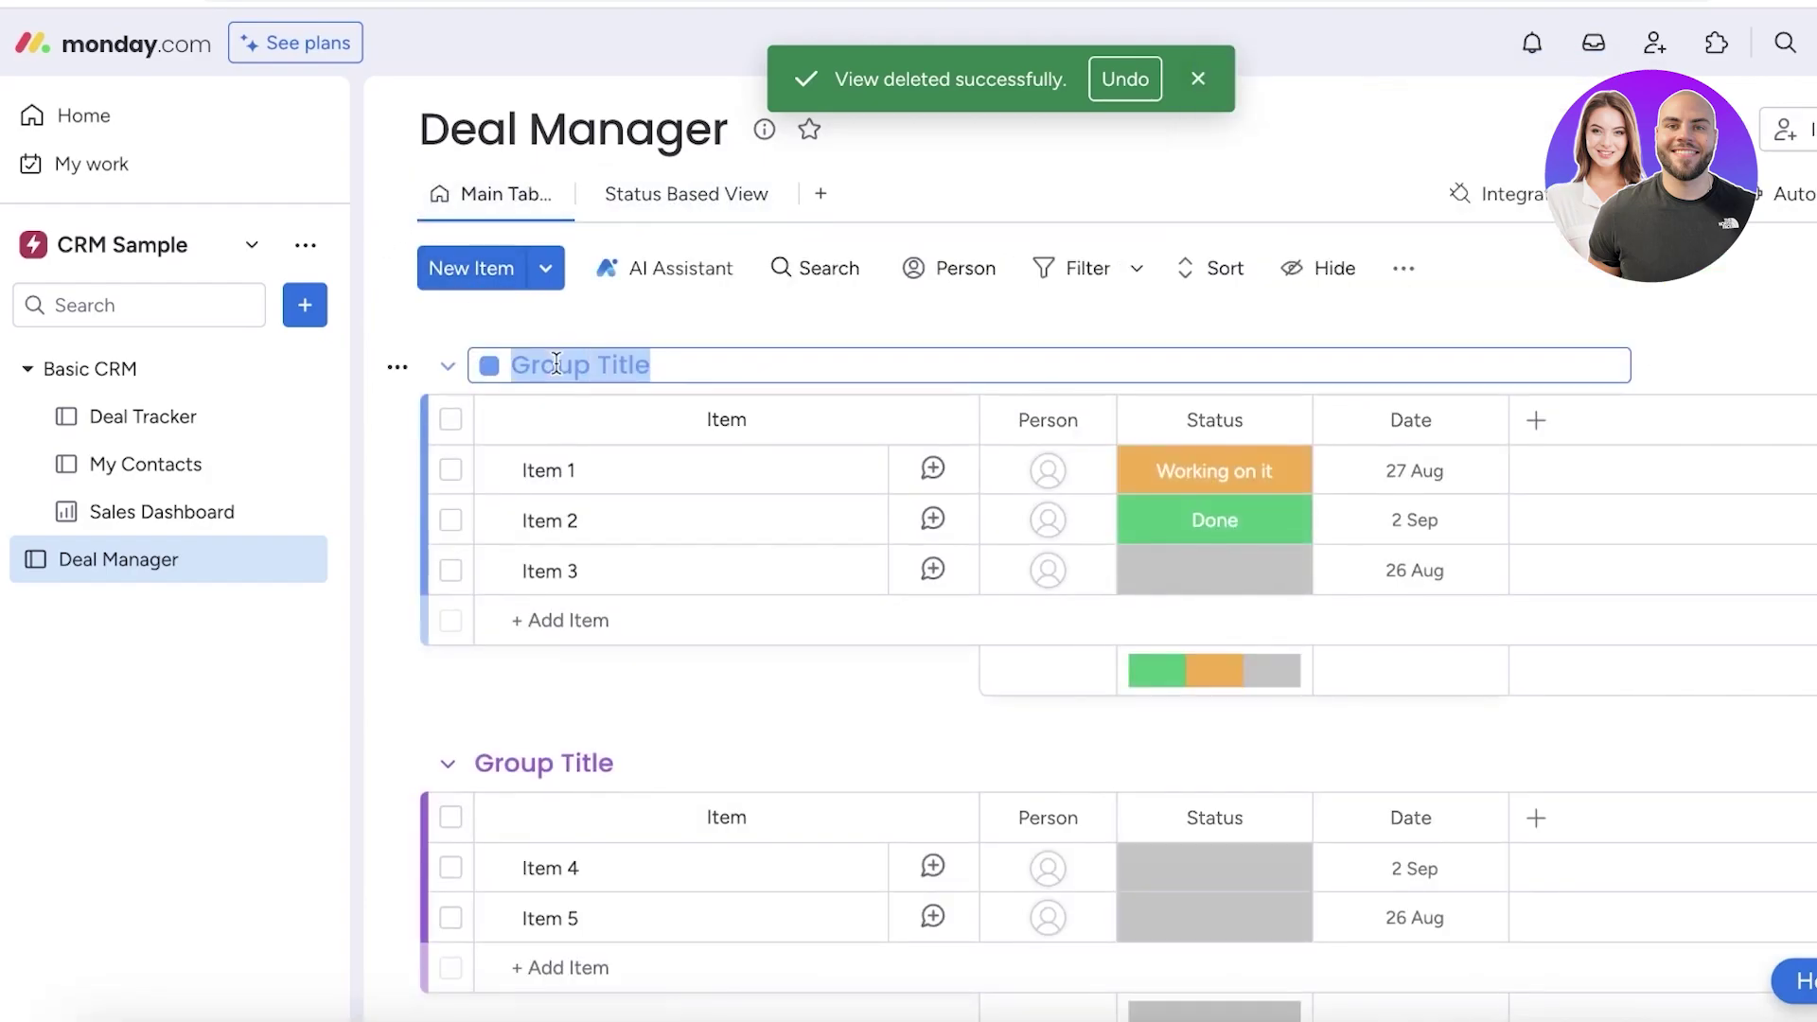
pyautogui.write('Aotential Deals')
pyautogui.click(568, 763)
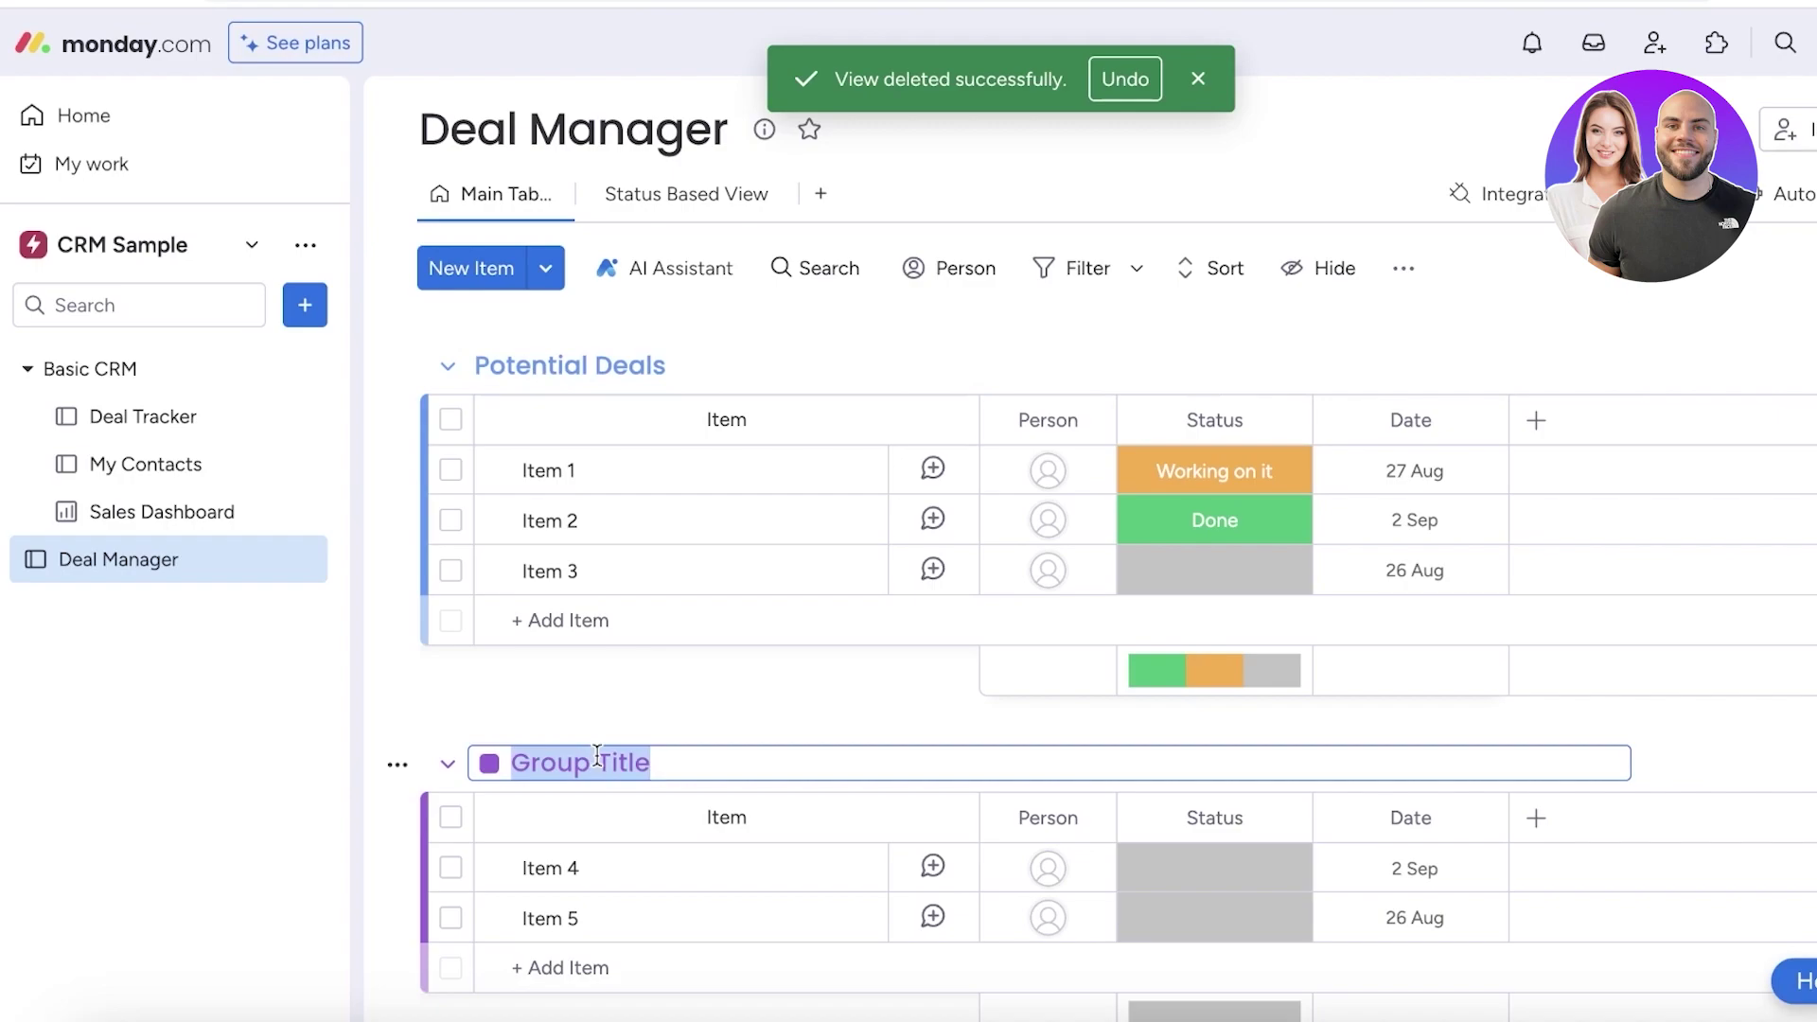
pyautogui.press('BackSpace')
pyautogui.write('Closed Deals')
pyautogui.click(701, 694)
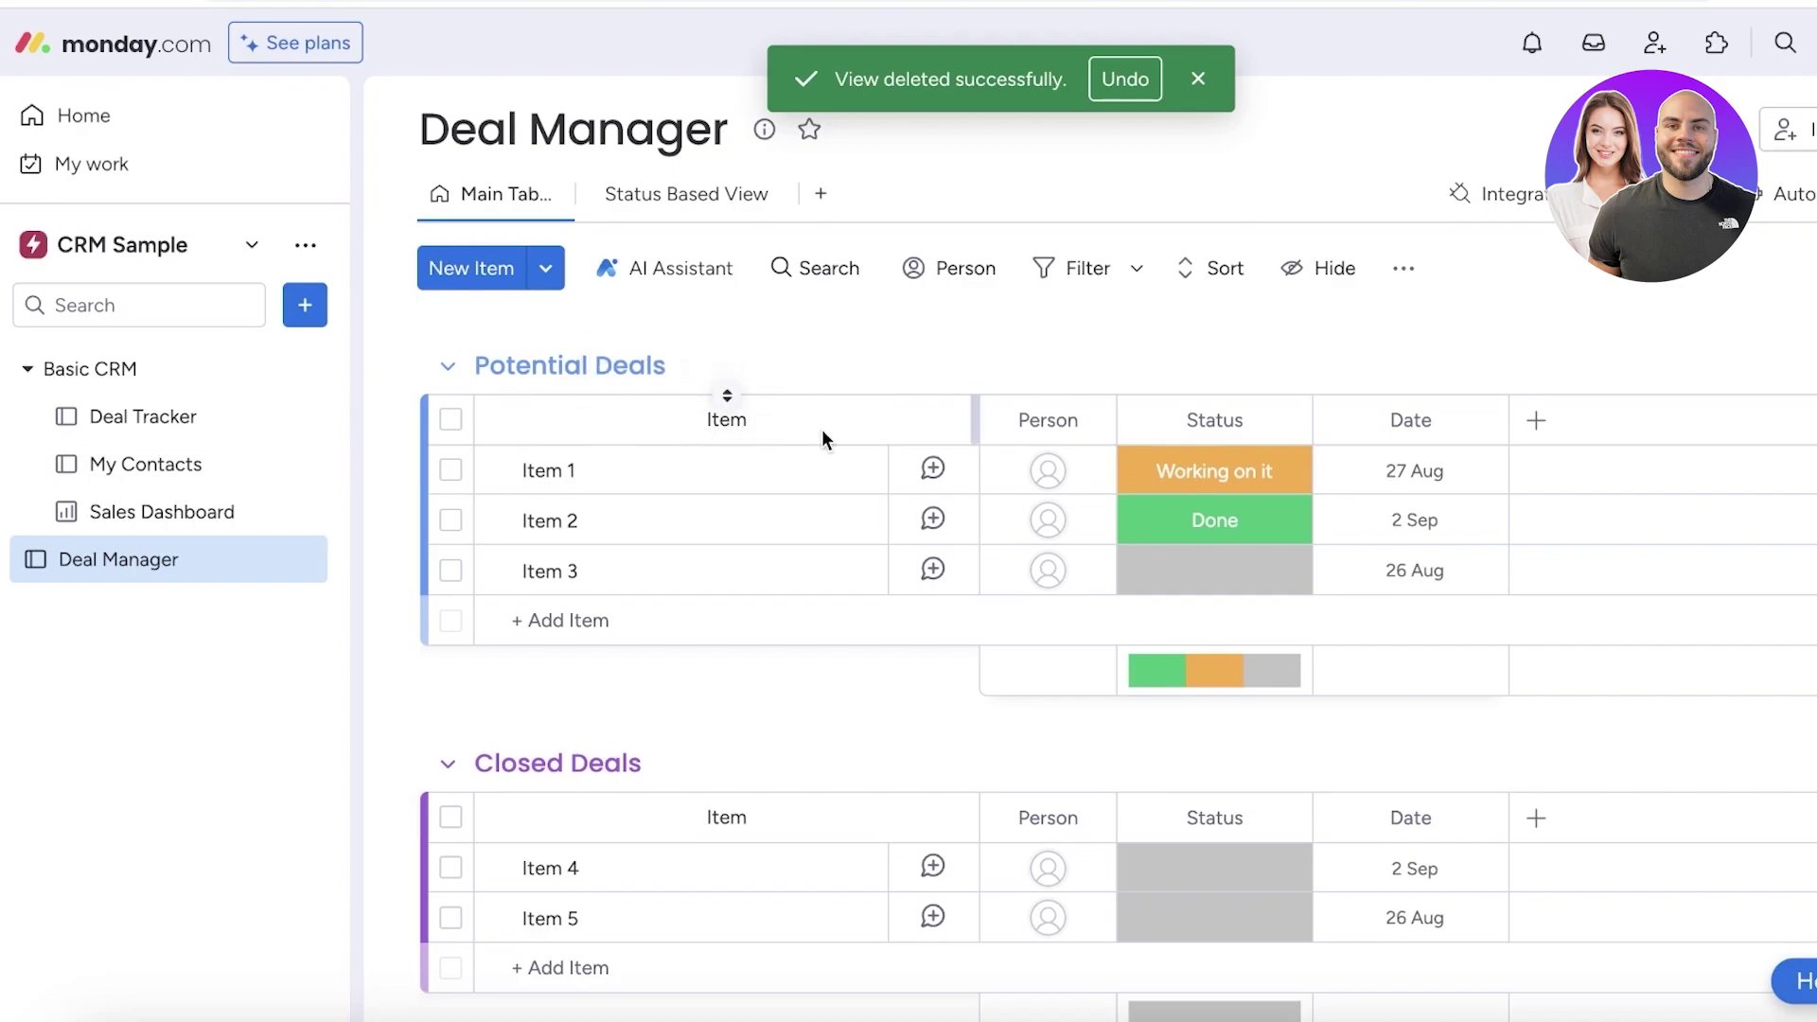
# Resize the Item column, apply a sort on it, and check the Person column options
pyautogui.moveTo(973, 424)
pyautogui.mouseDown()
pyautogui.moveTo(843, 424)
pyautogui.moveTo(949, 423)
pyautogui.mouseUp()
pyautogui.click(715, 397)
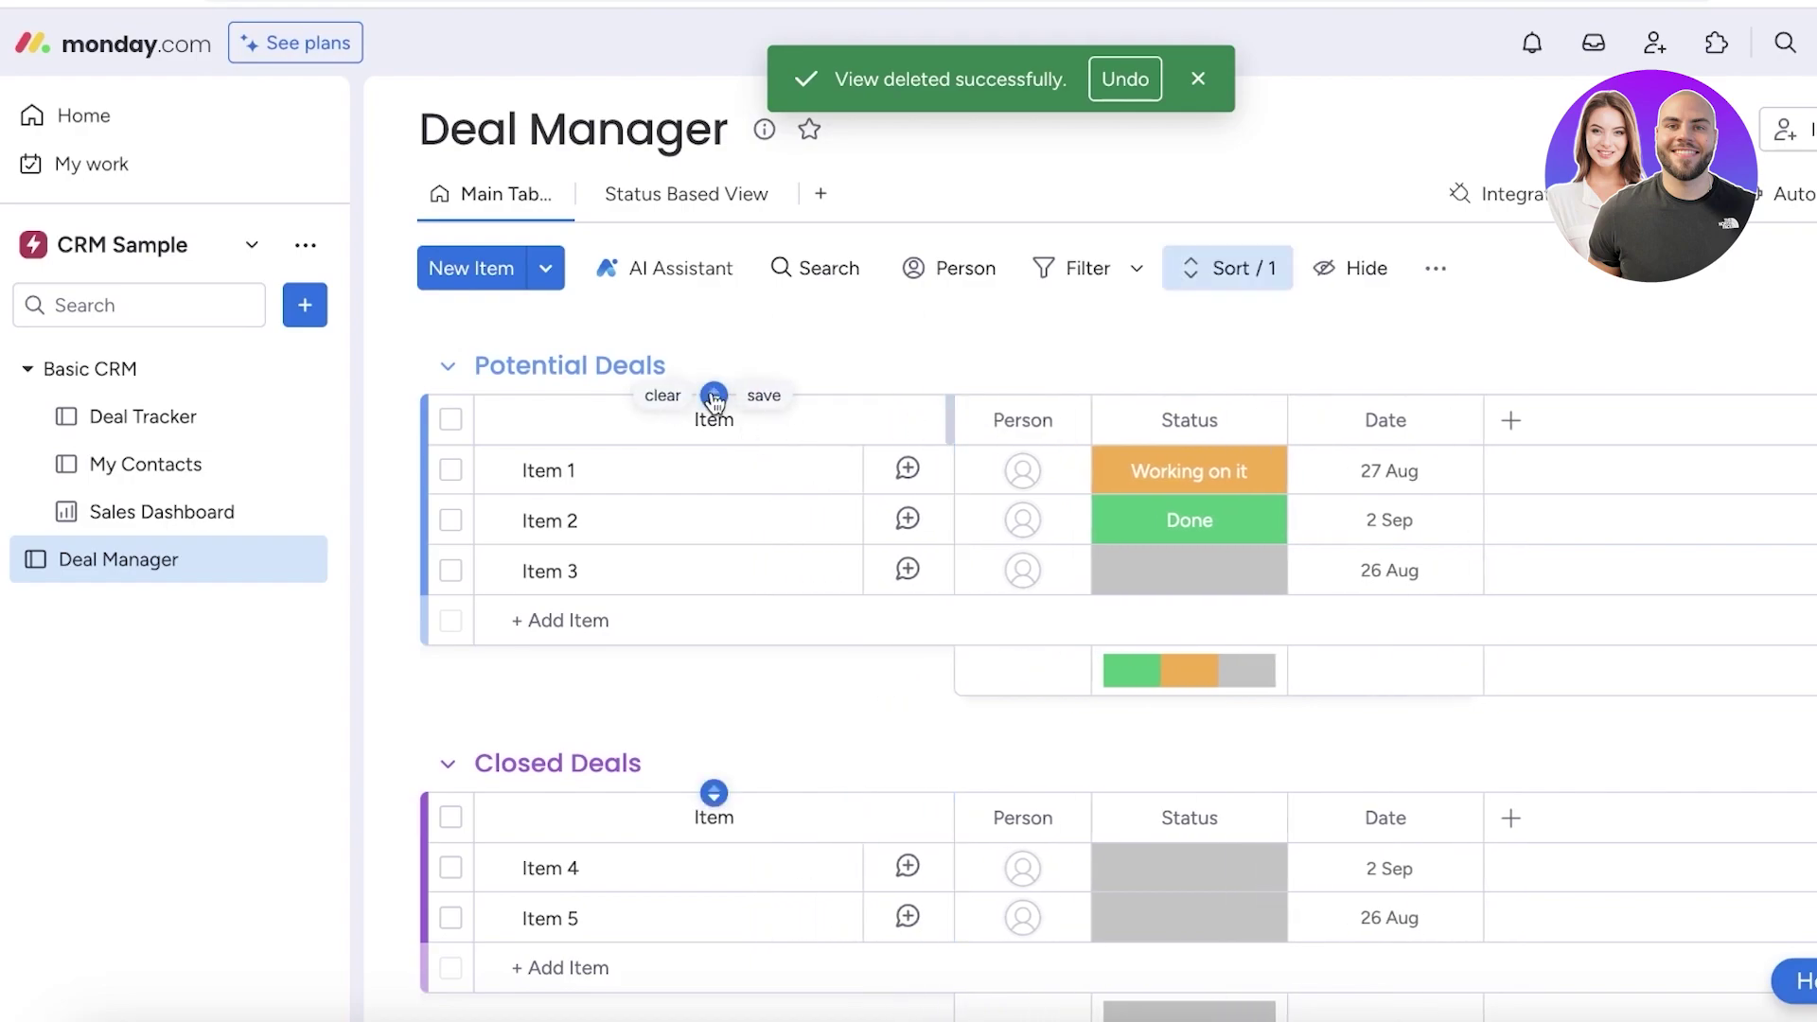
pyautogui.click(661, 395)
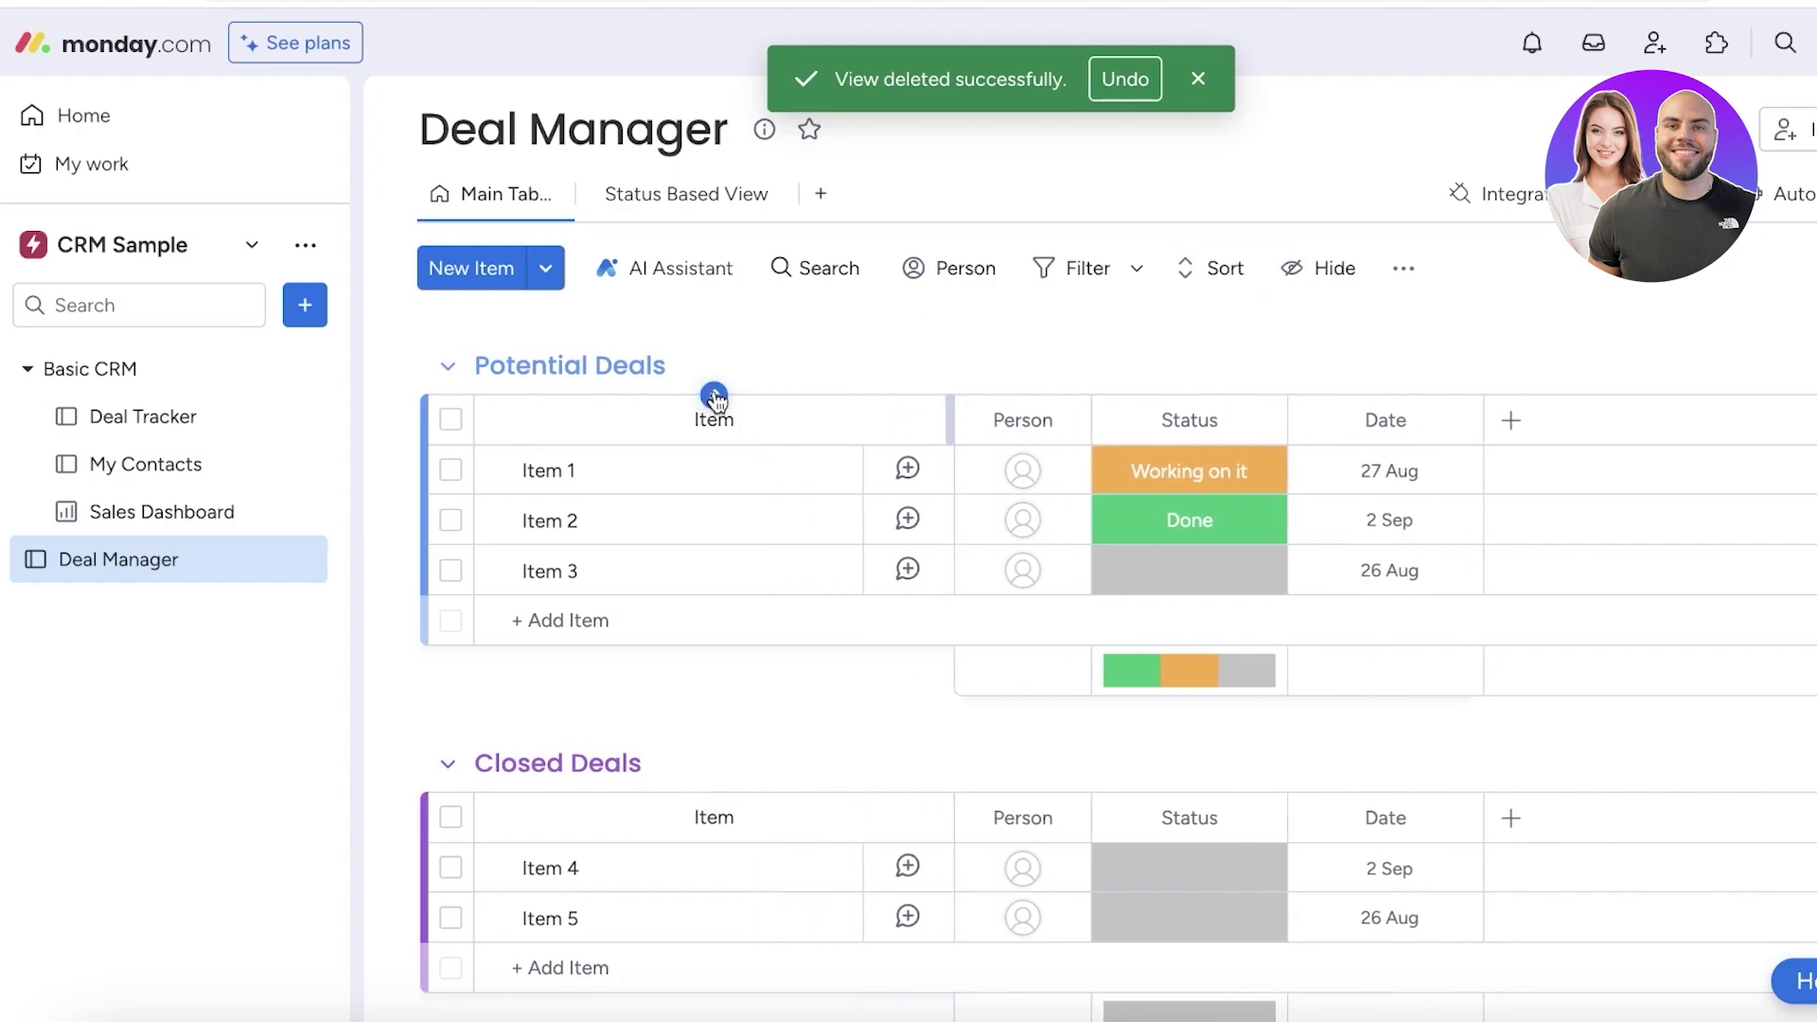
pyautogui.click(714, 397)
pyautogui.click(1014, 416)
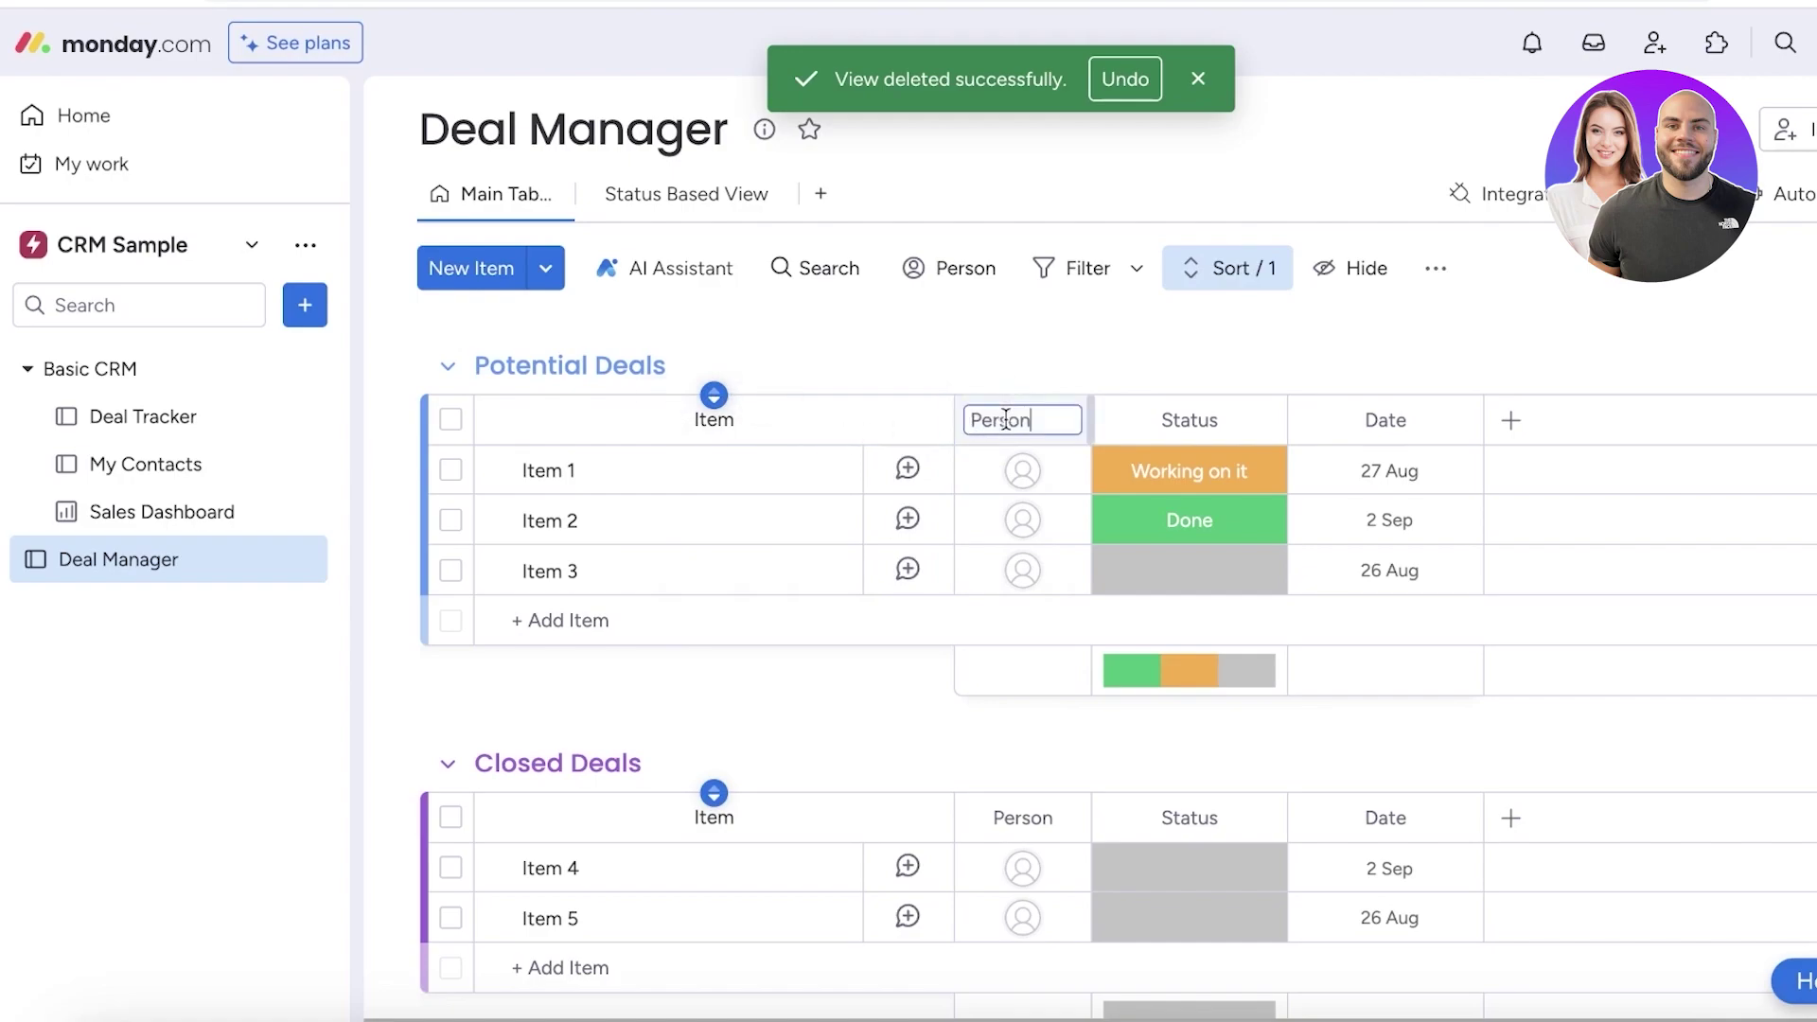
pyautogui.click(1061, 420)
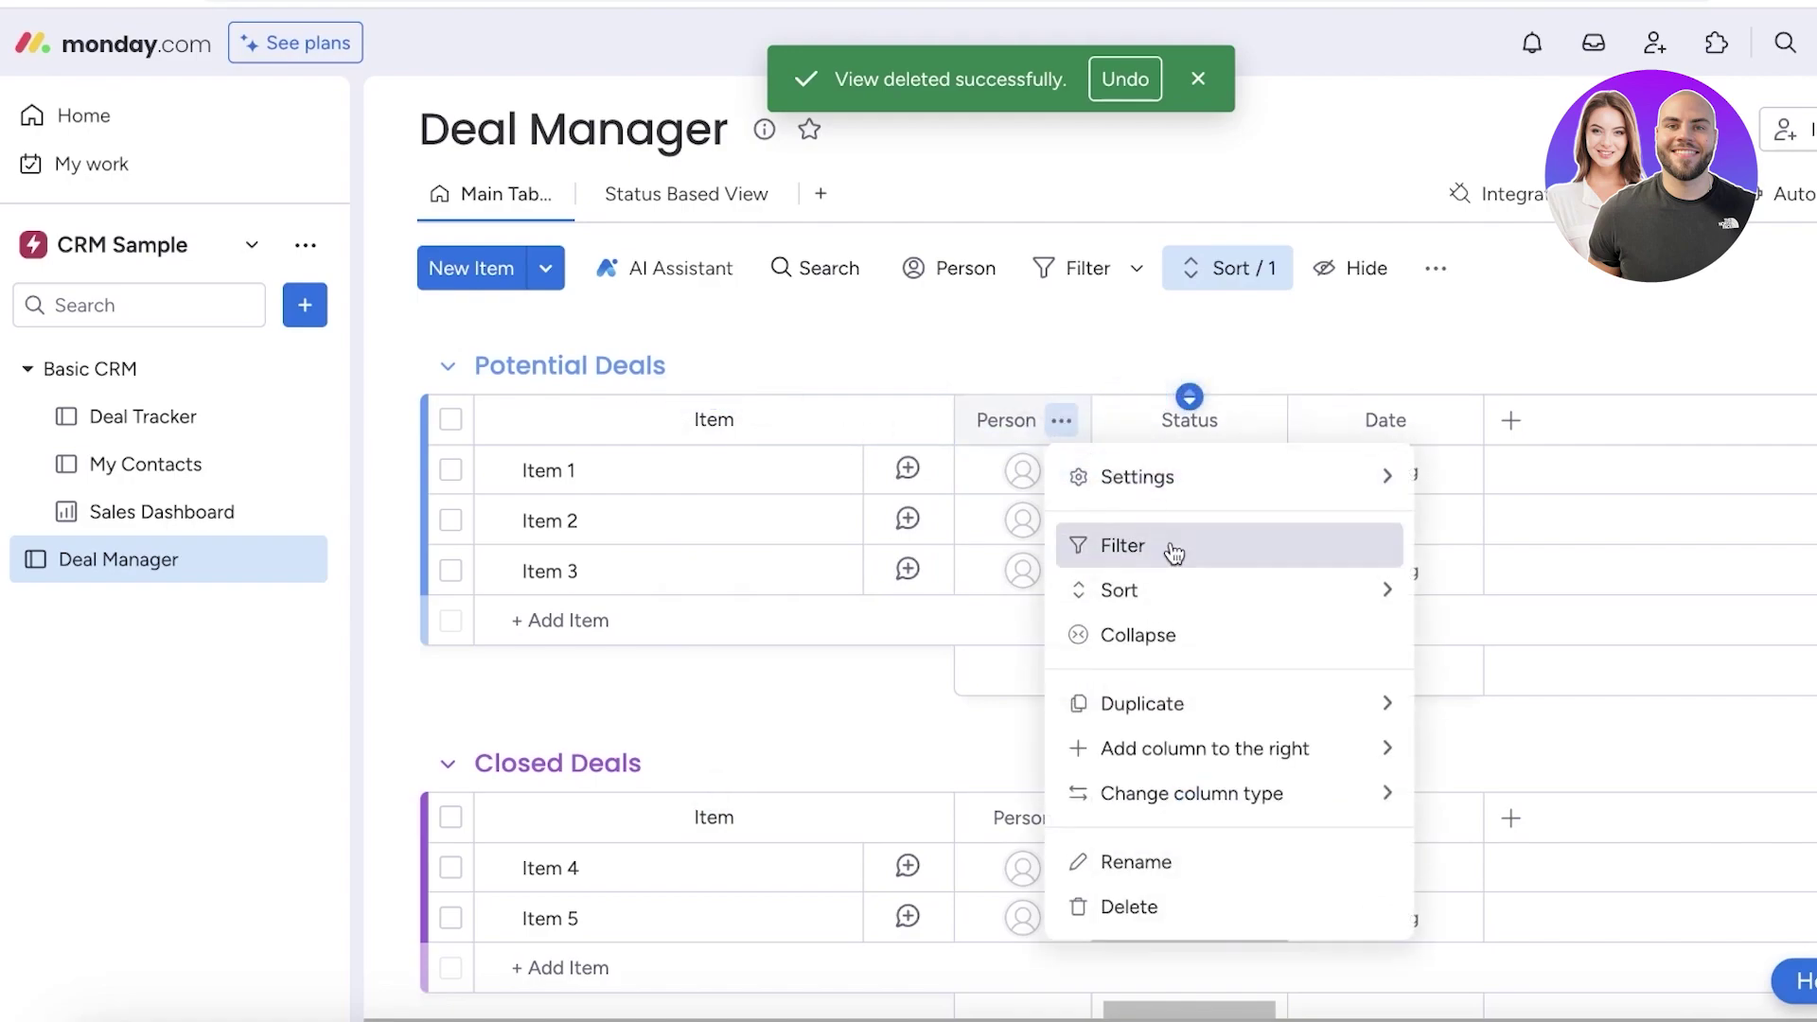
pyautogui.click(690, 451)
# Rename Item 1 to 'Sony Deal' and Item 2 to 'Razauraz Deal', then close the item panel
pyautogui.click(610, 471)
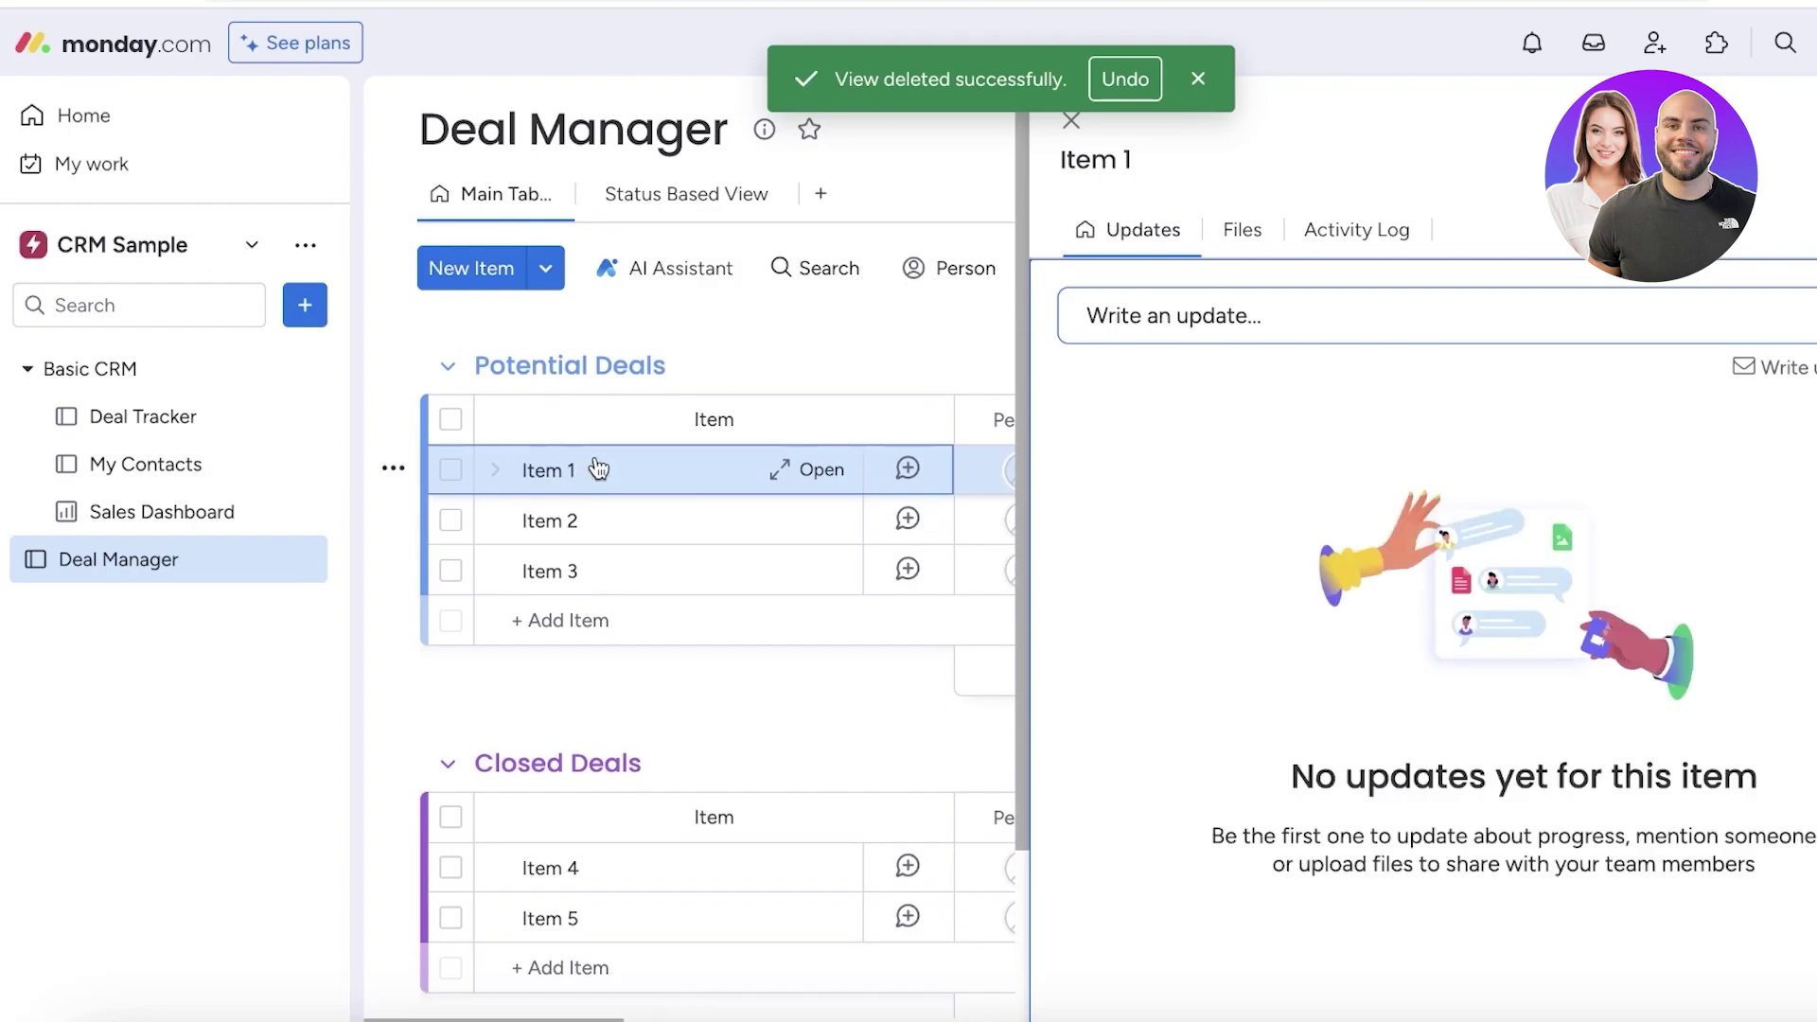
pyautogui.click(399, 470)
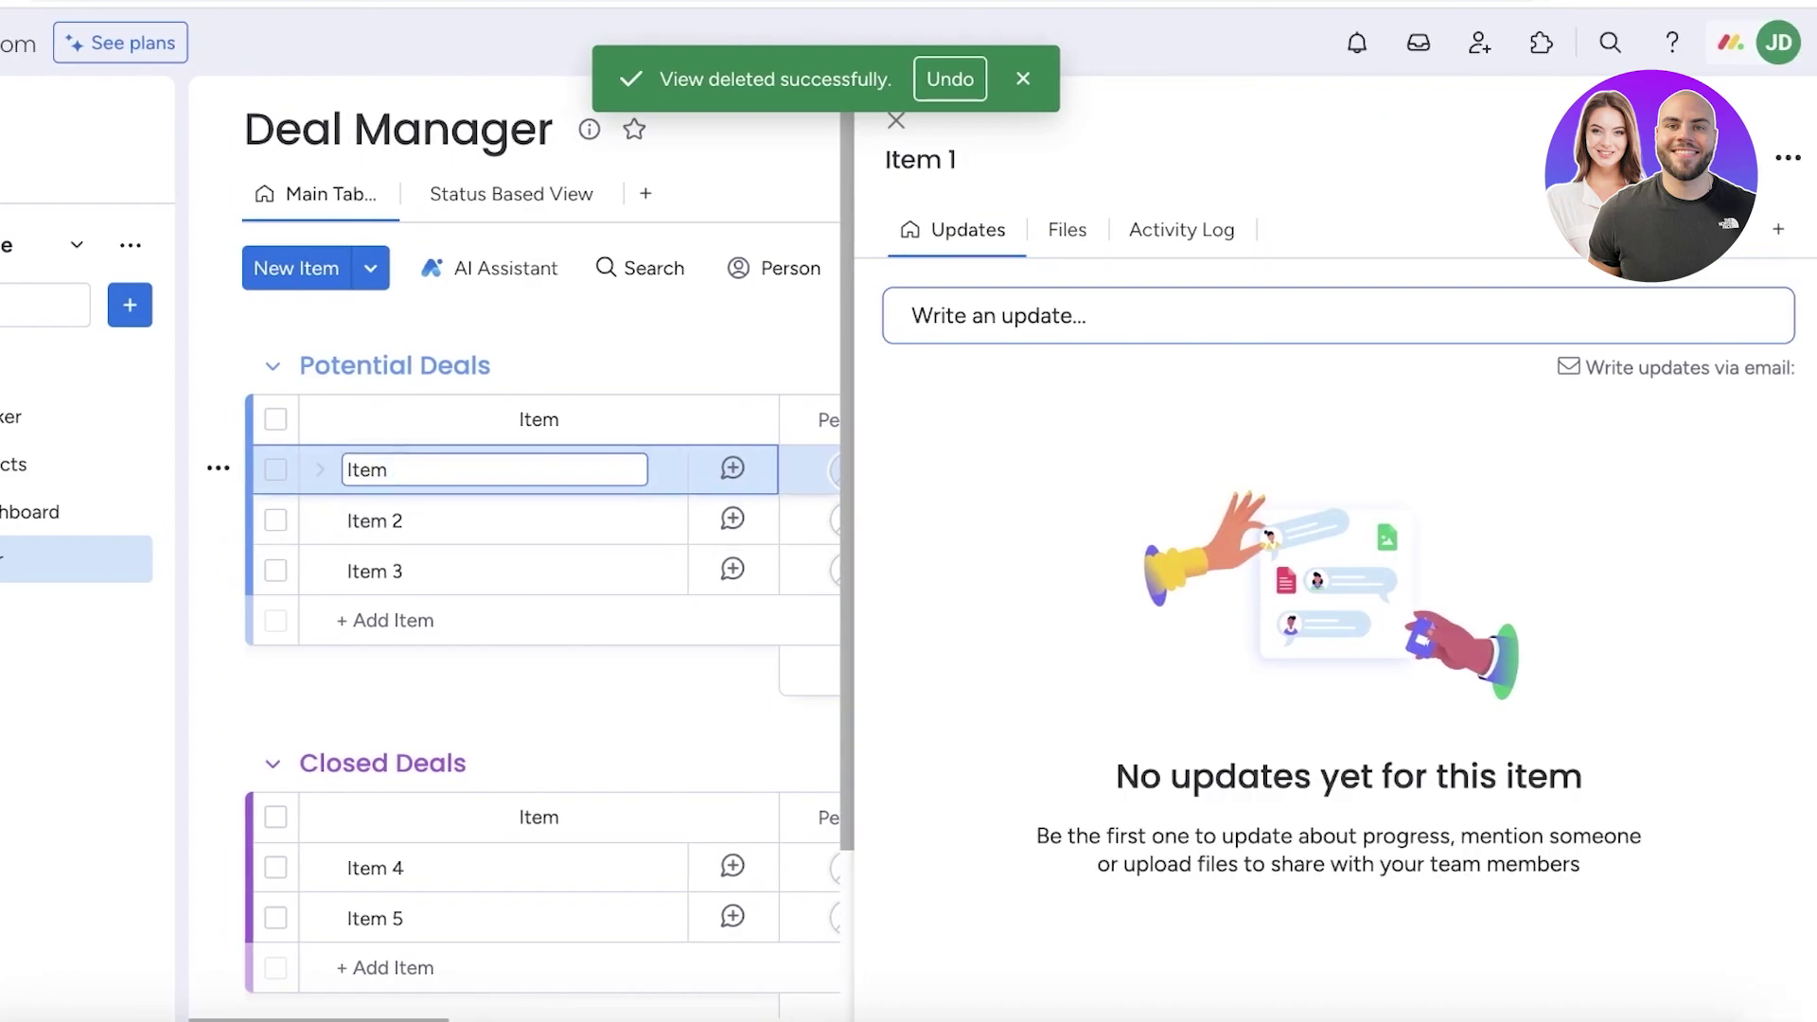
pyautogui.write('Sony Deal')
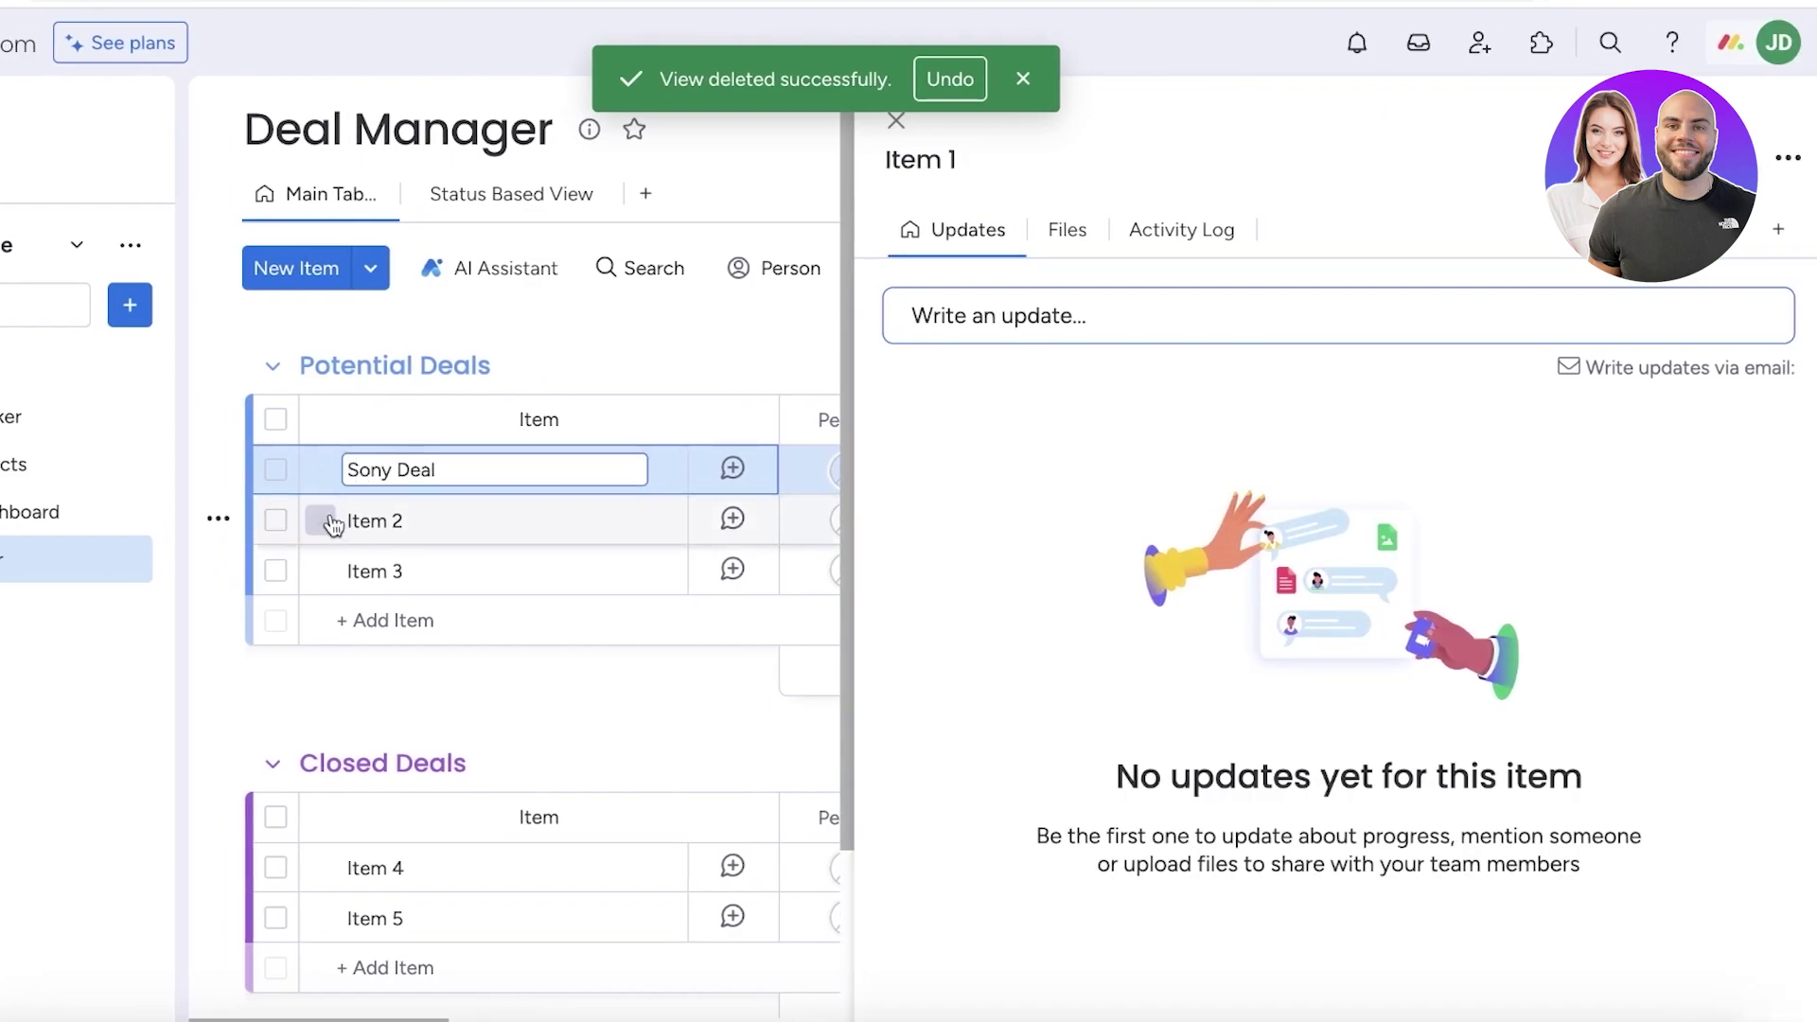
pyautogui.click(361, 519)
pyautogui.hotkey('ctrl', 'a')
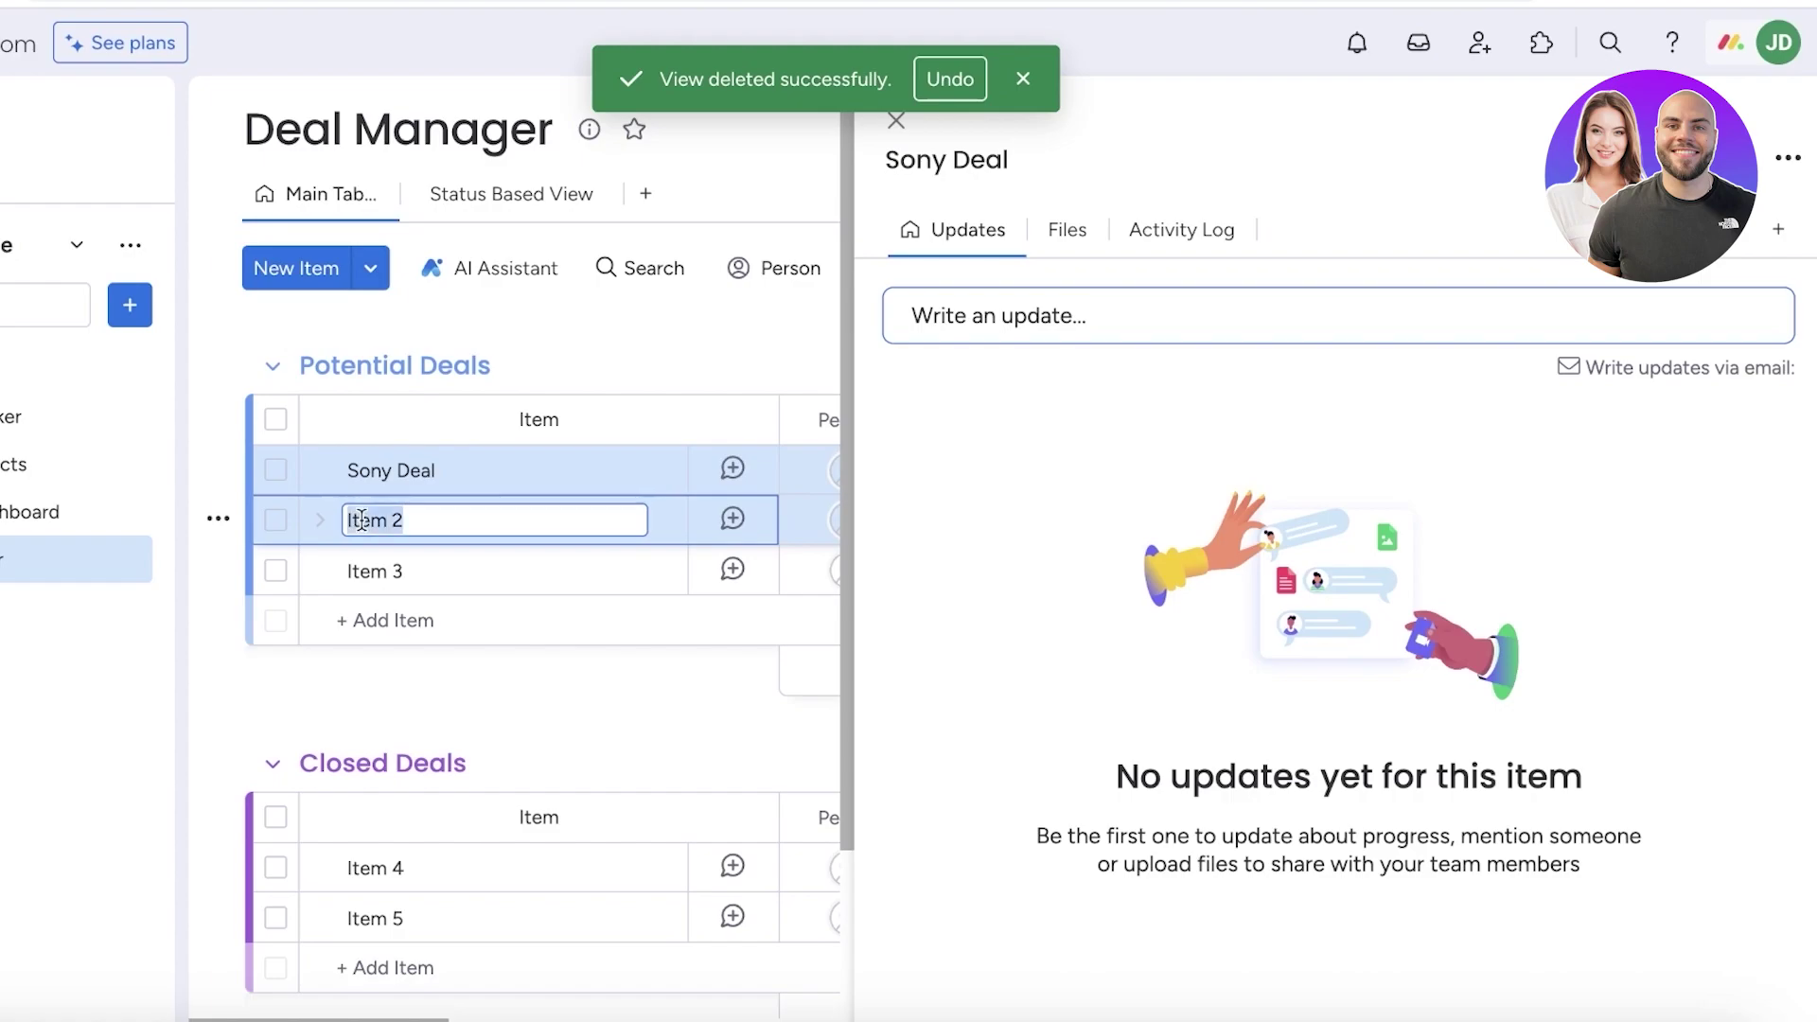
pyautogui.write('Razauraz Deal')
pyautogui.press('Return')
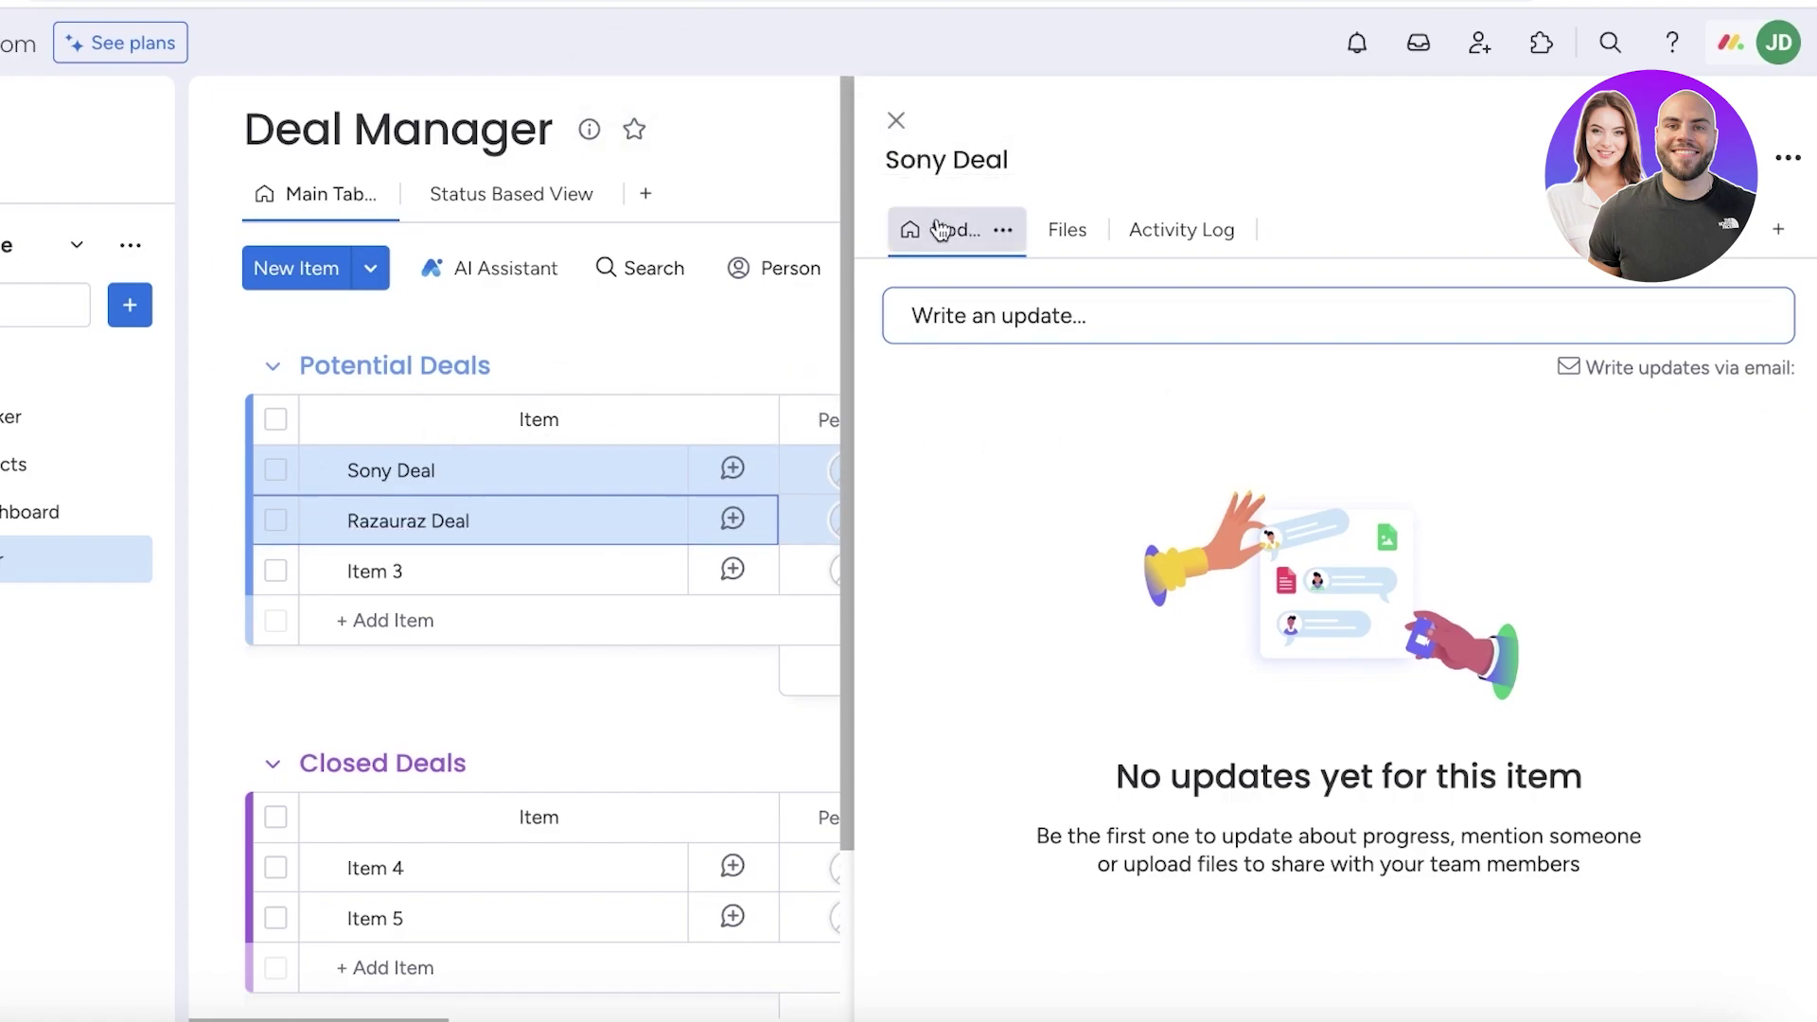
pyautogui.click(1051, 229)
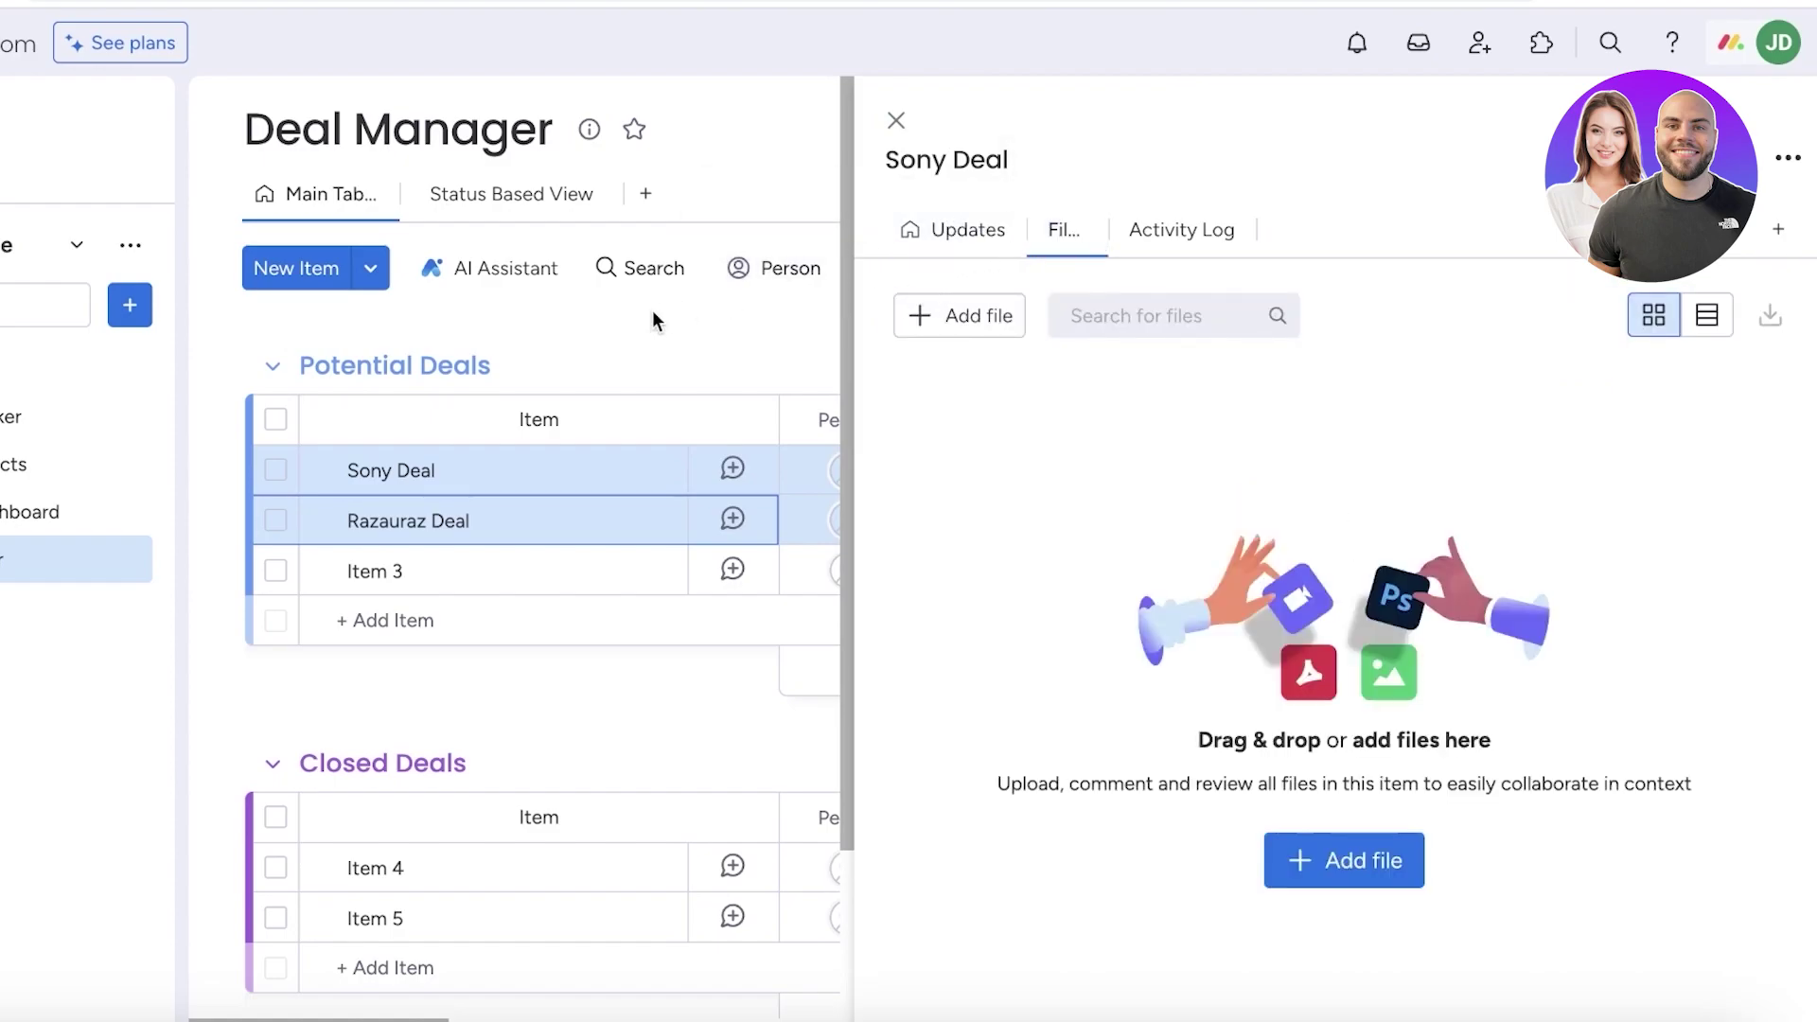
pyautogui.click(895, 120)
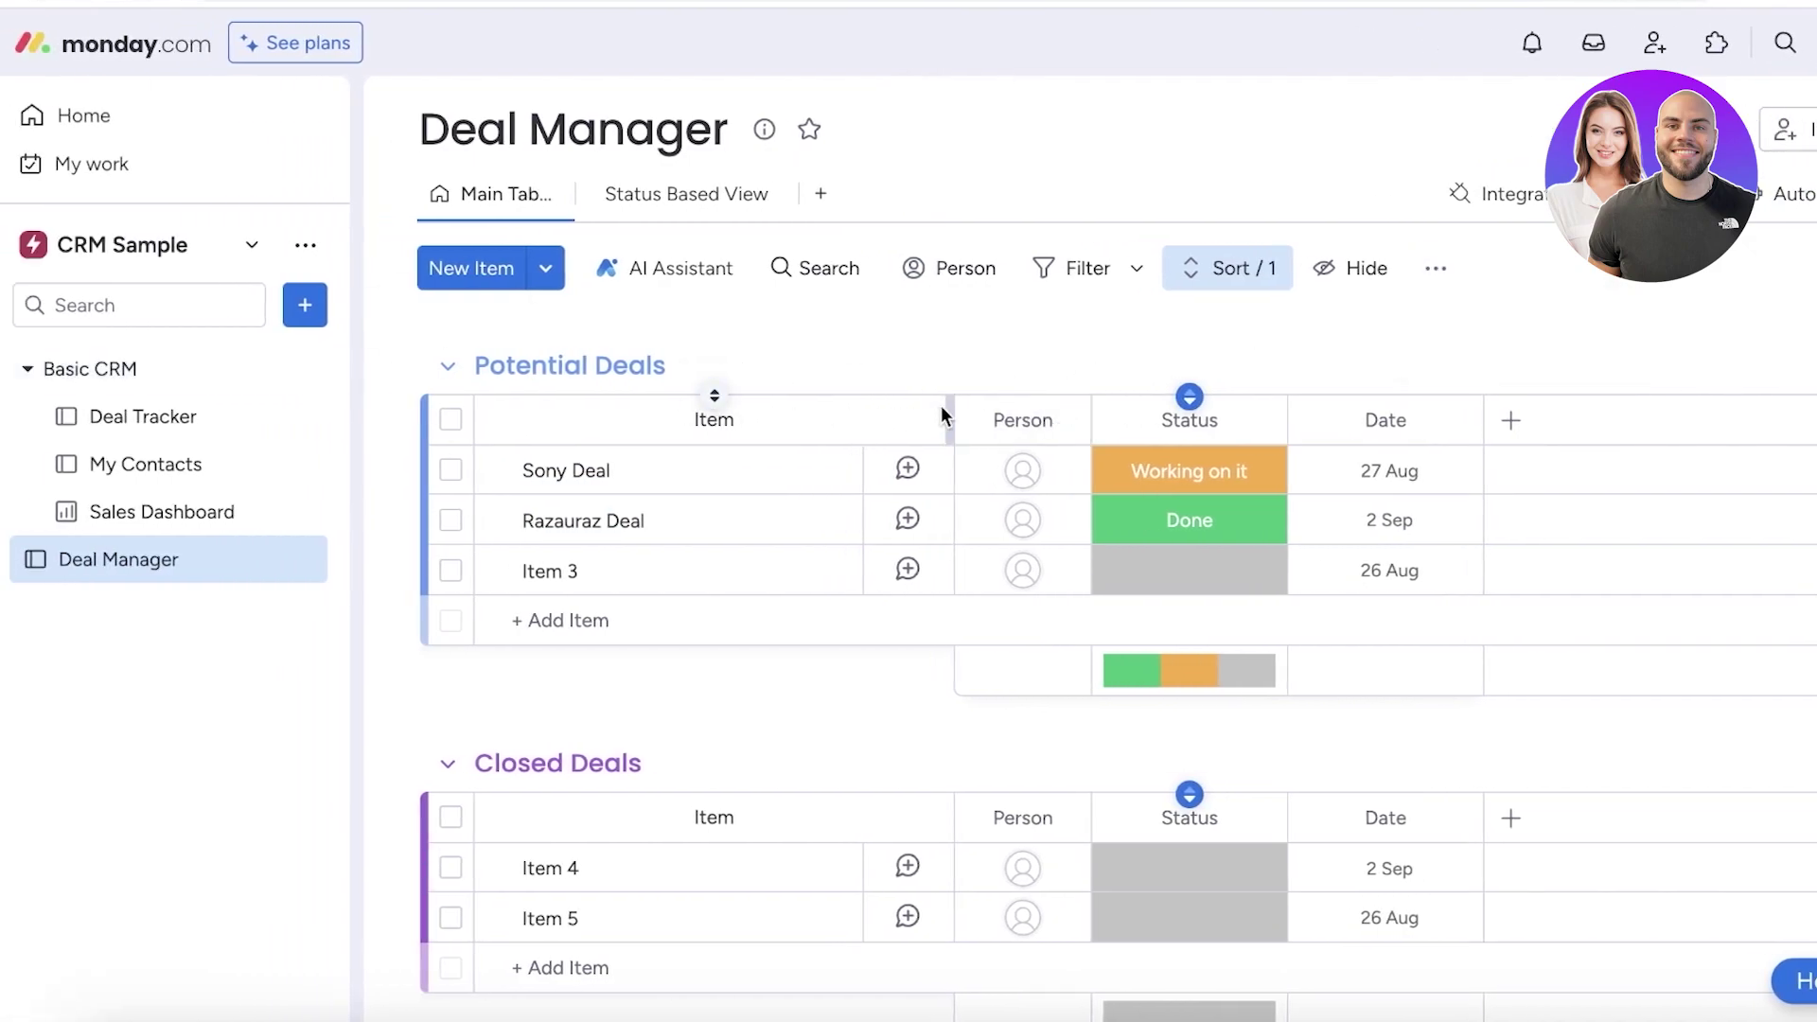
# Create a board called 'New Board' with custom 'Deals' items in the workspace
pyautogui.click(305, 305)
pyautogui.click(409, 315)
pyautogui.click(868, 680)
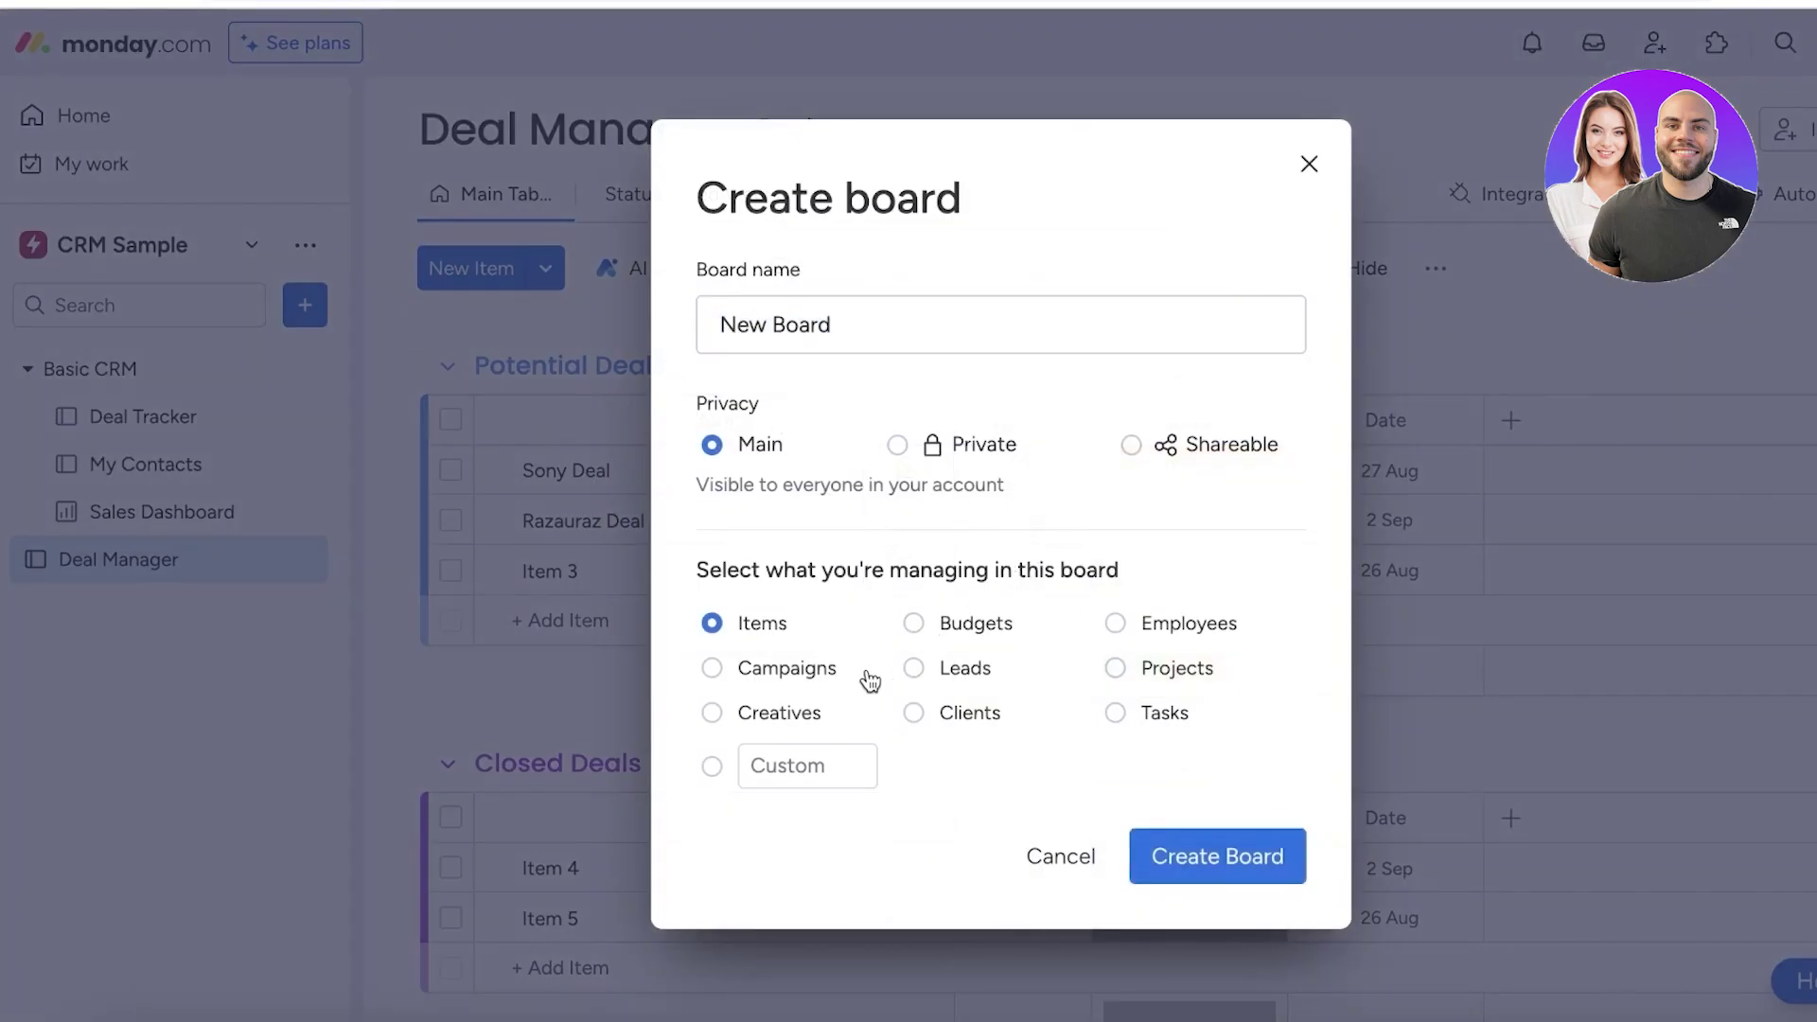
pyautogui.click(777, 769)
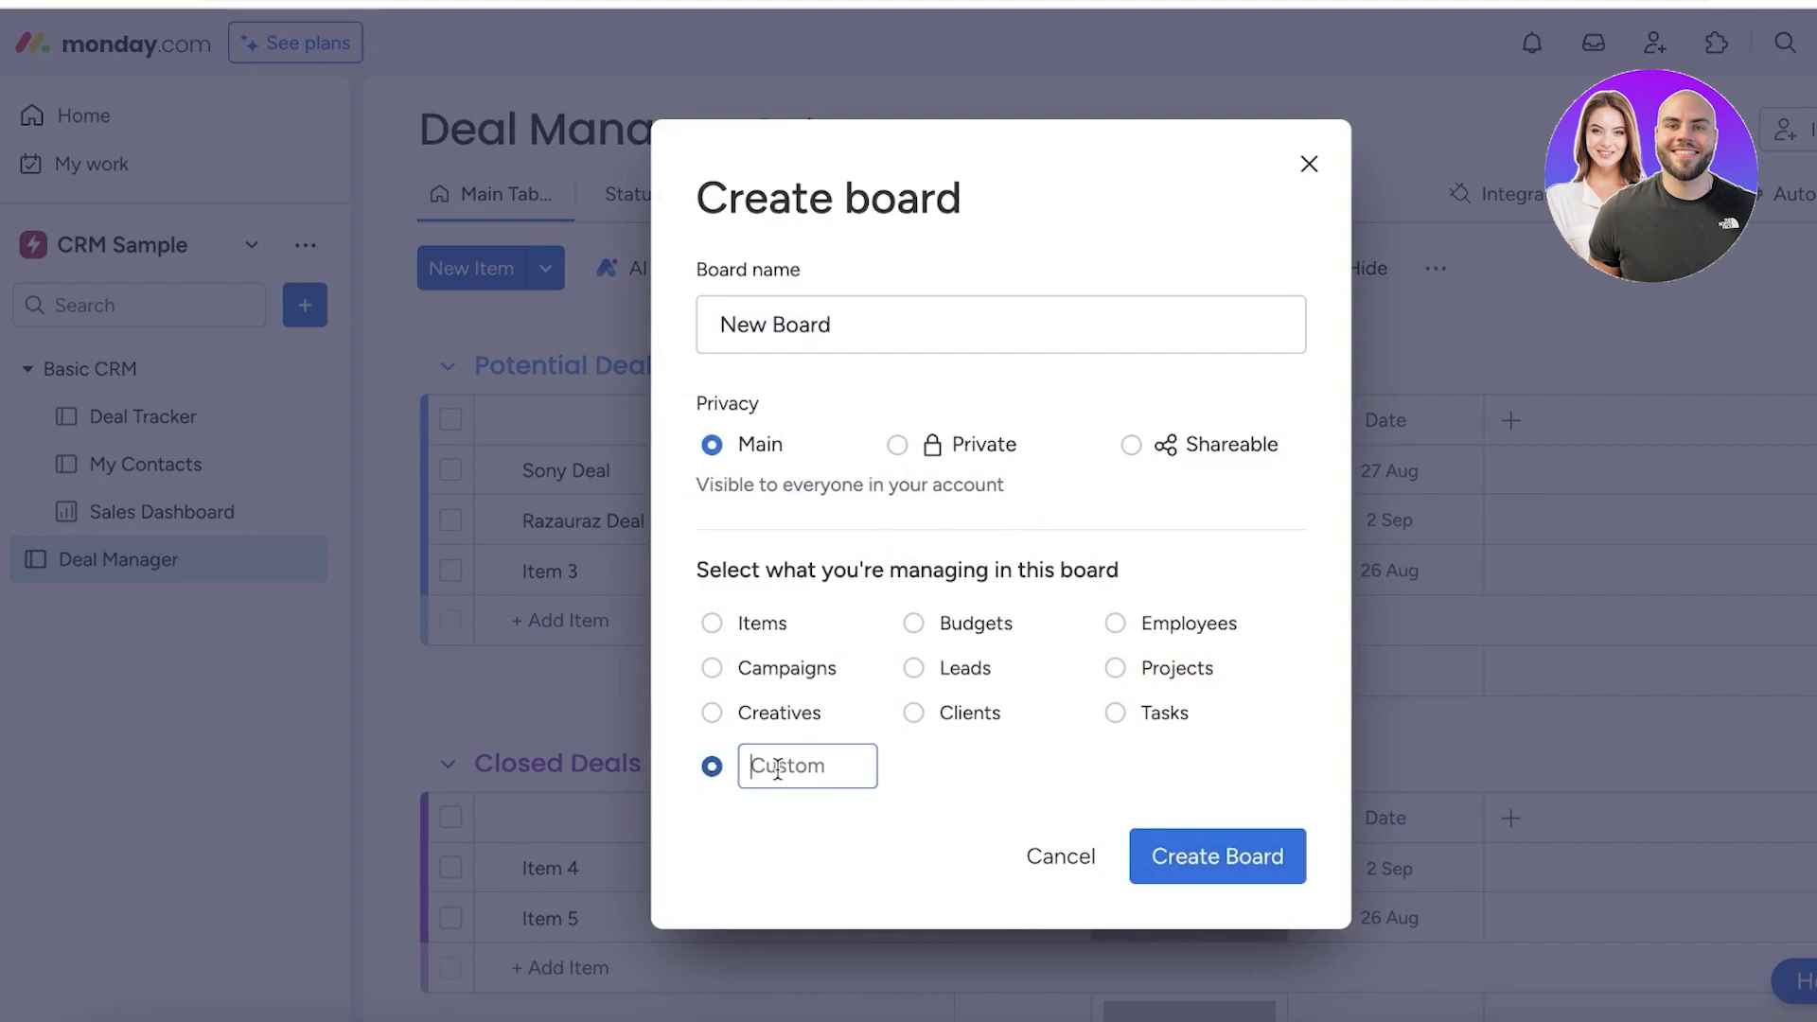
pyautogui.click(1178, 869)
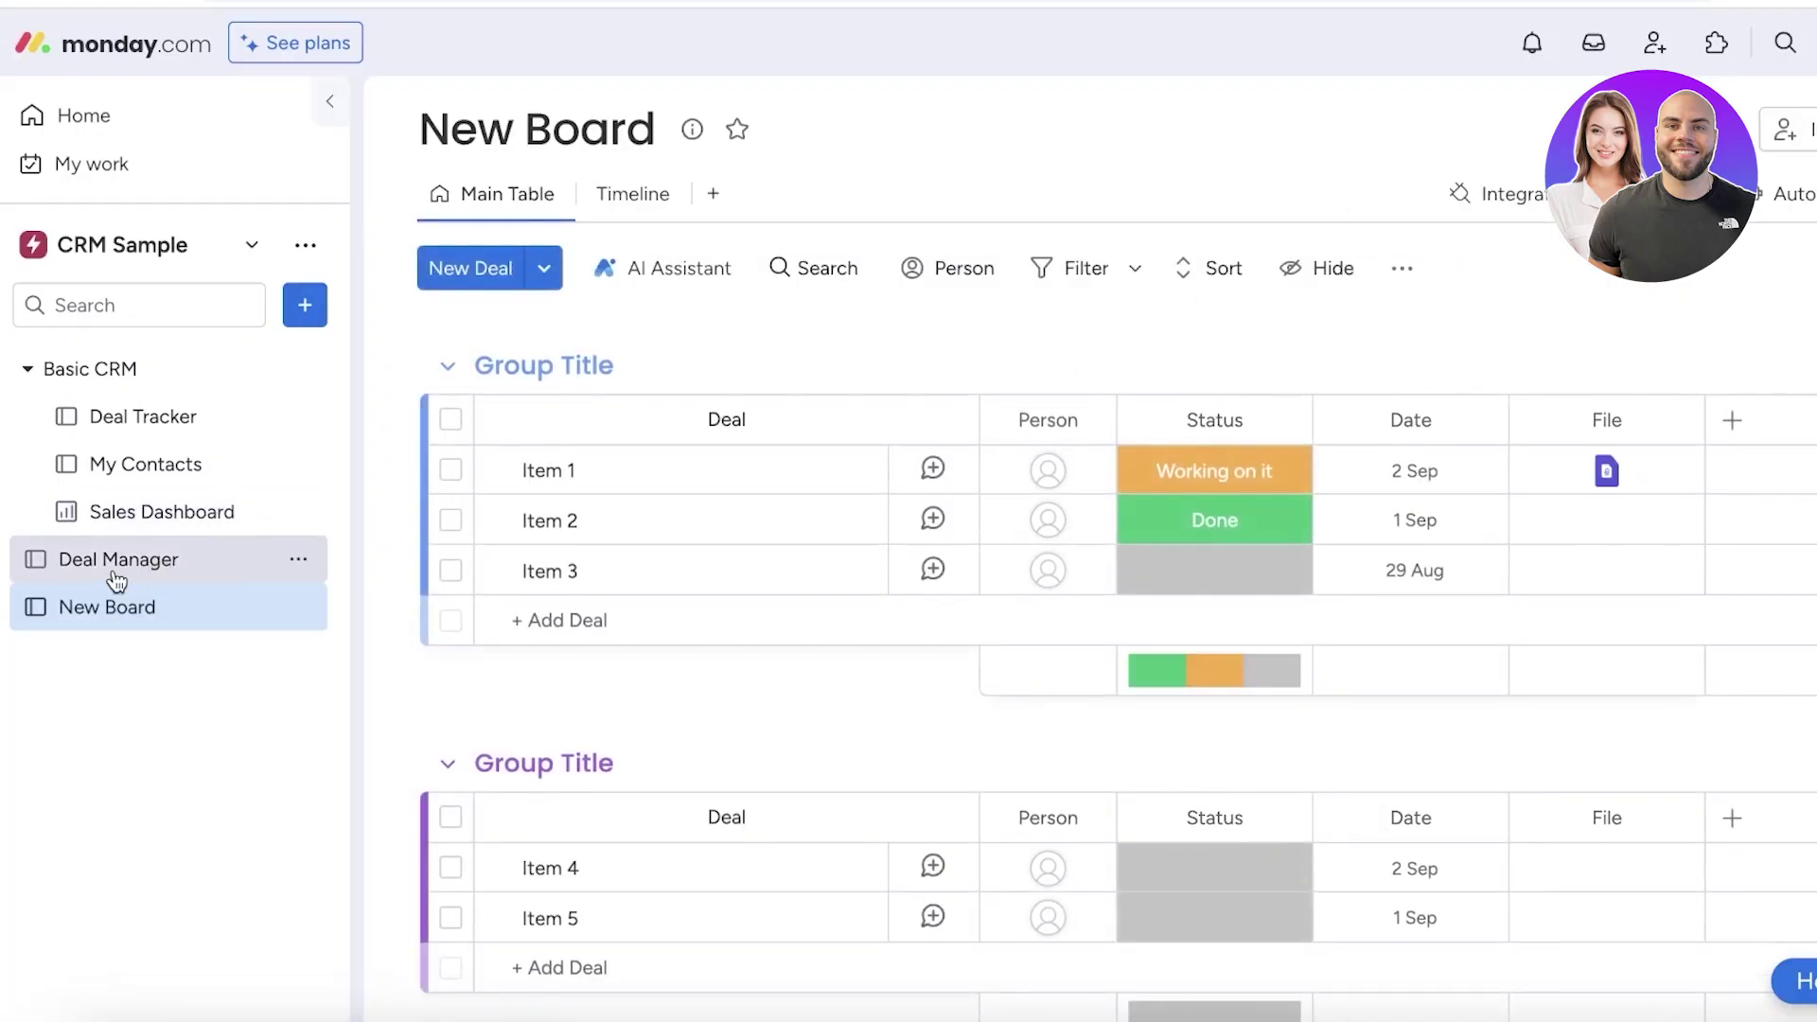
# Add a Kanban view to New Board, then return to its Main Table
pyautogui.click(116, 578)
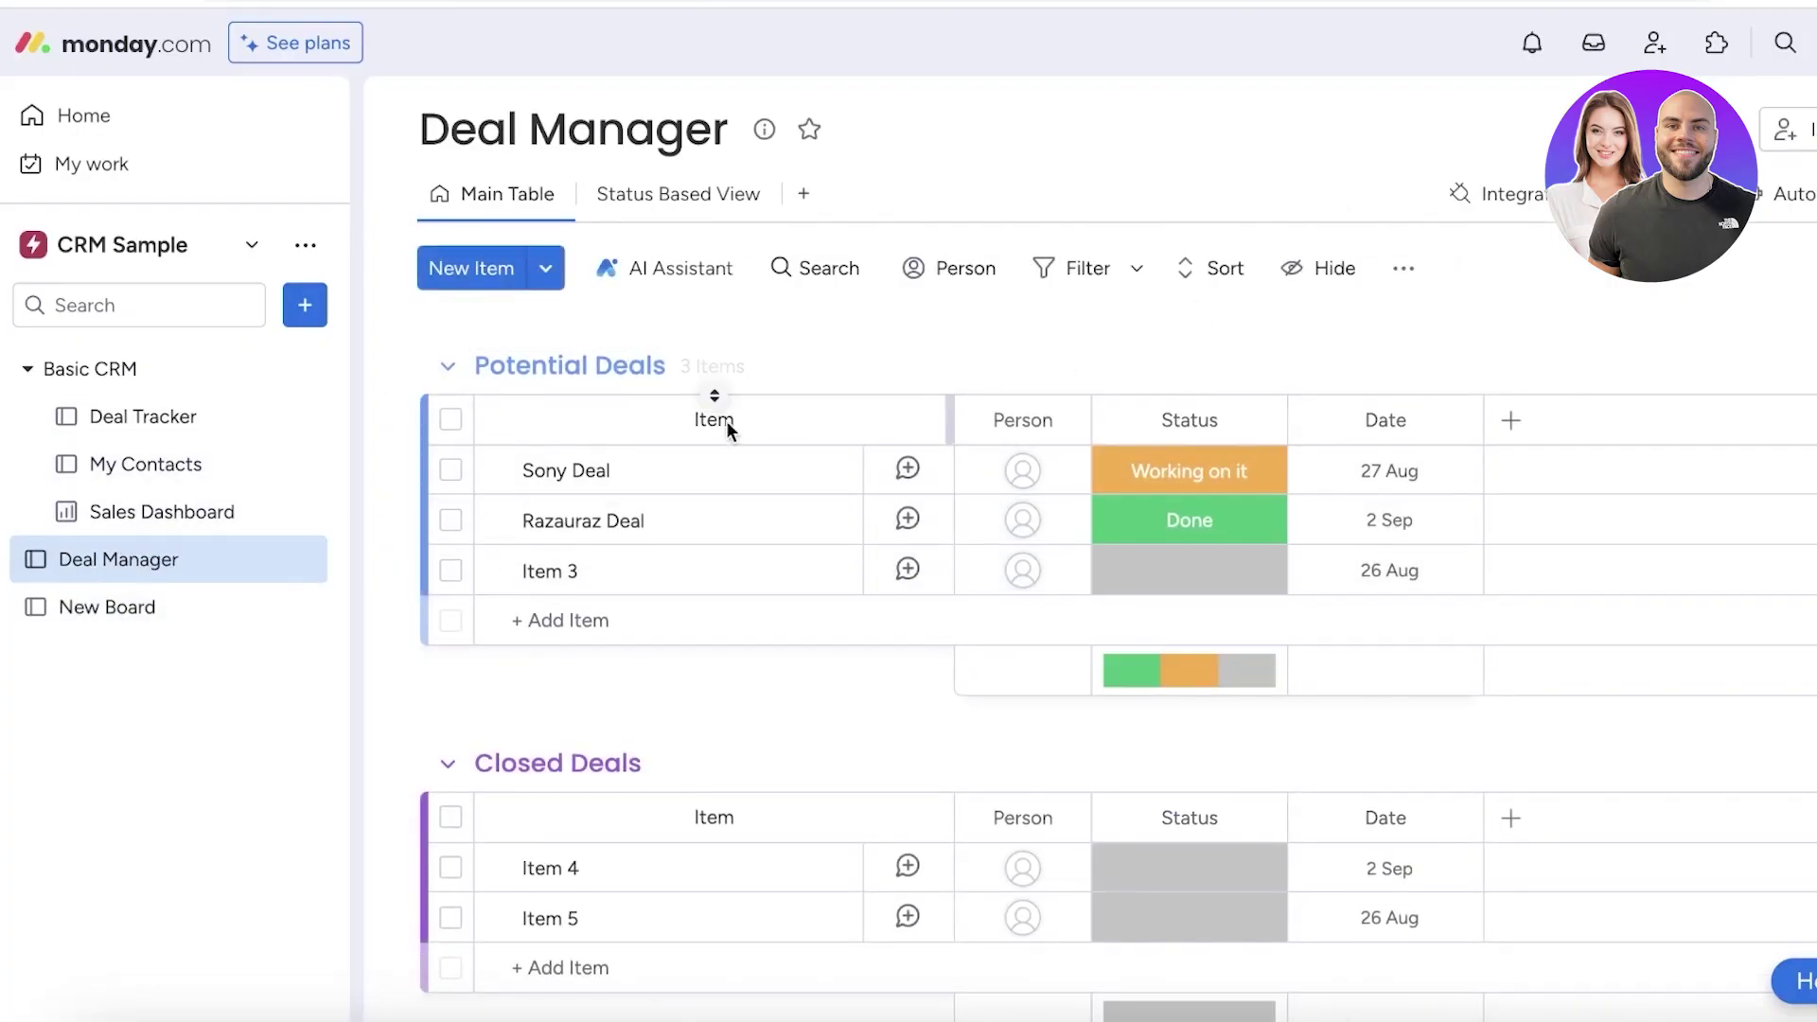
pyautogui.click(112, 610)
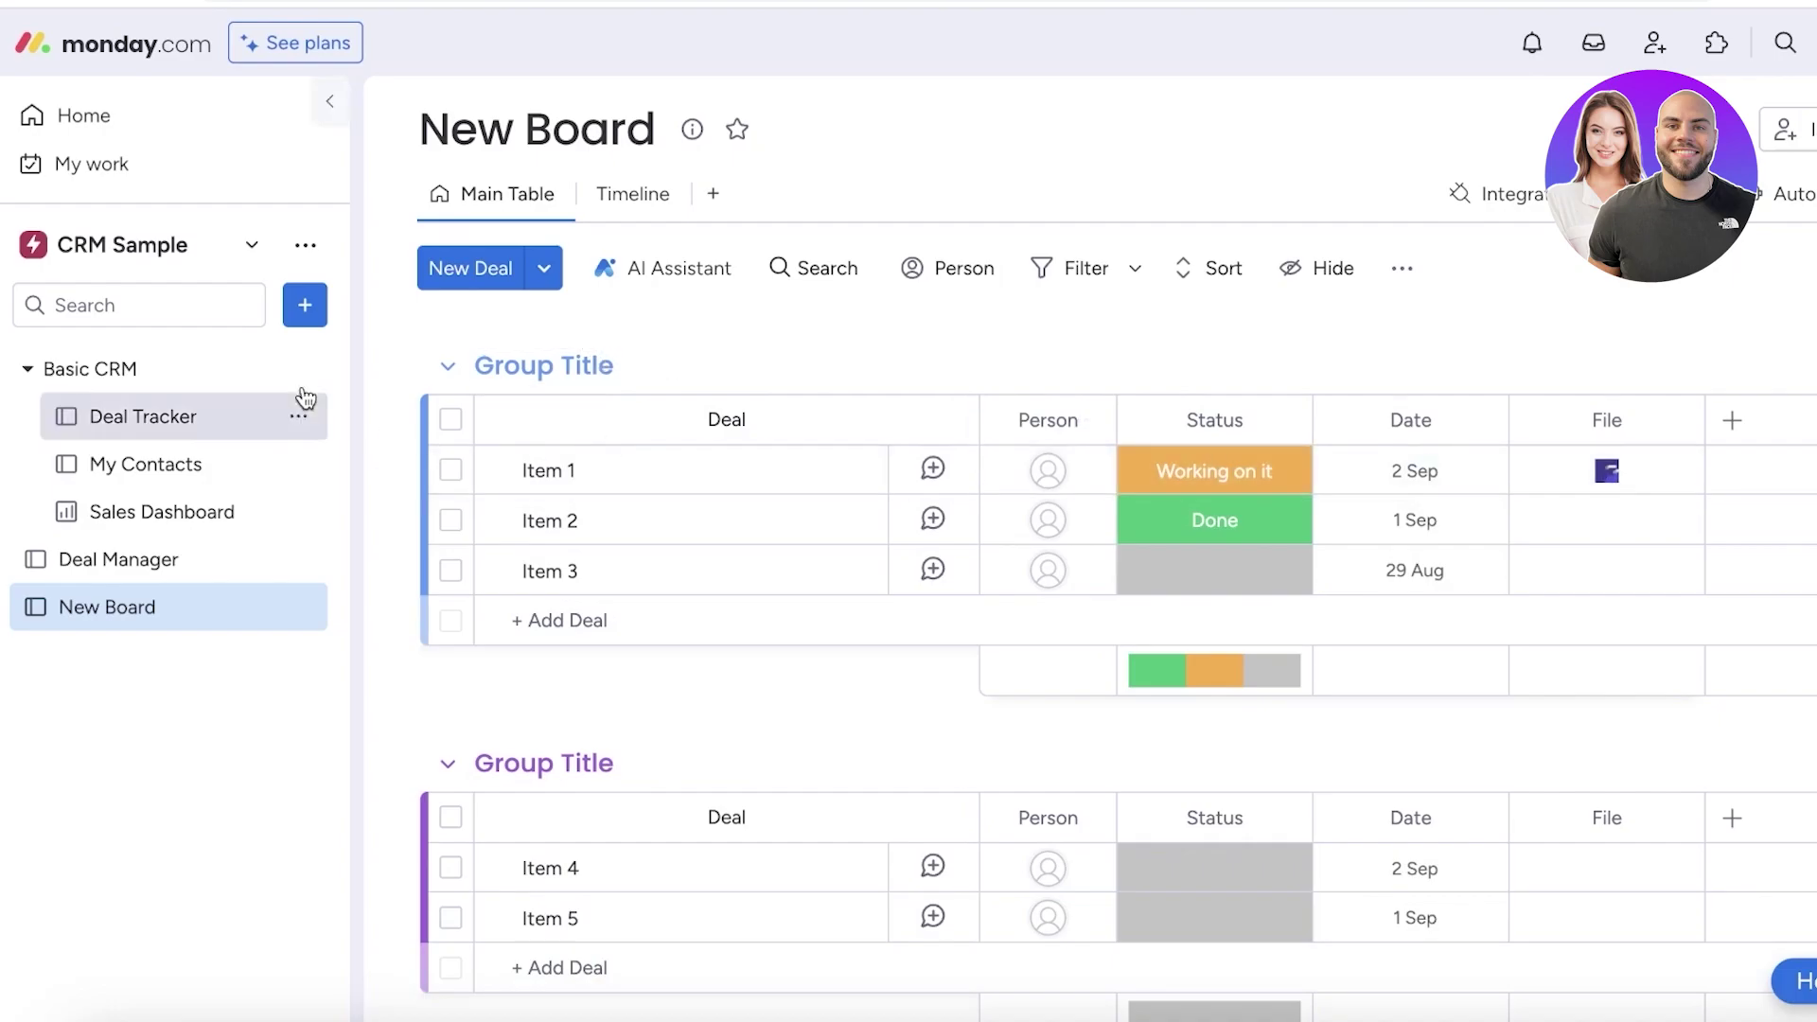
pyautogui.click(713, 193)
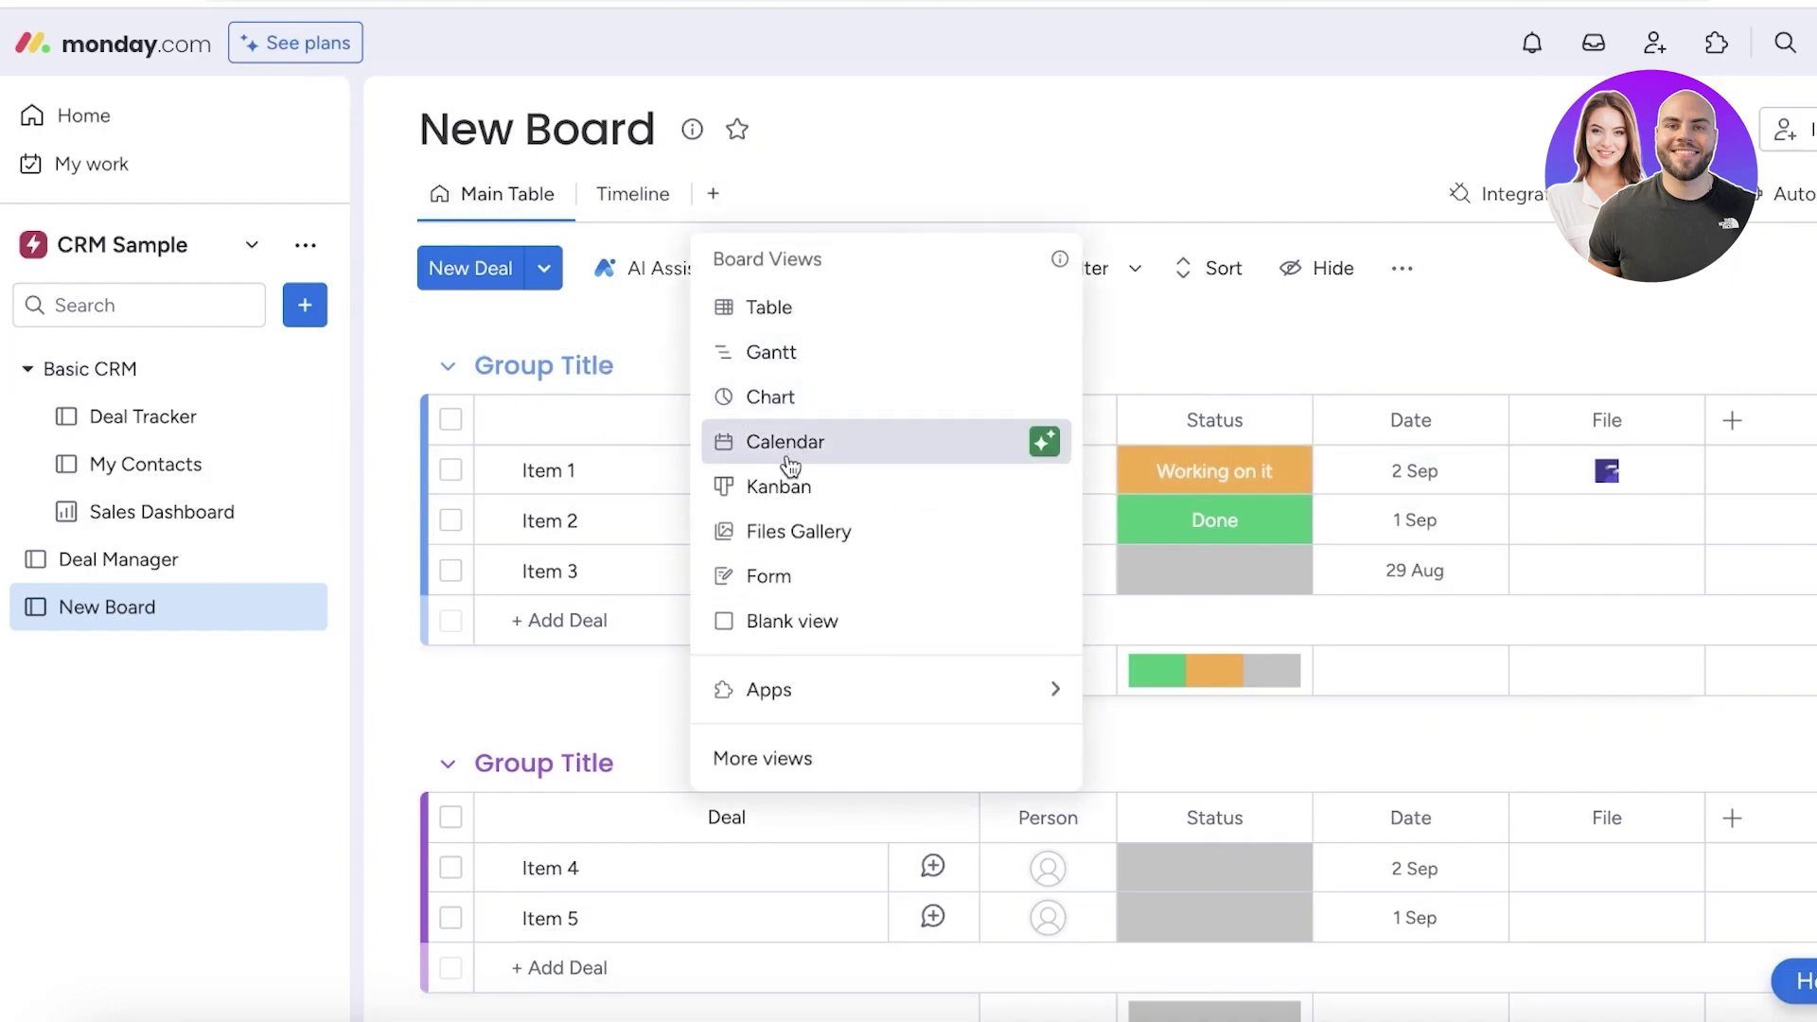
pyautogui.press('Escape')
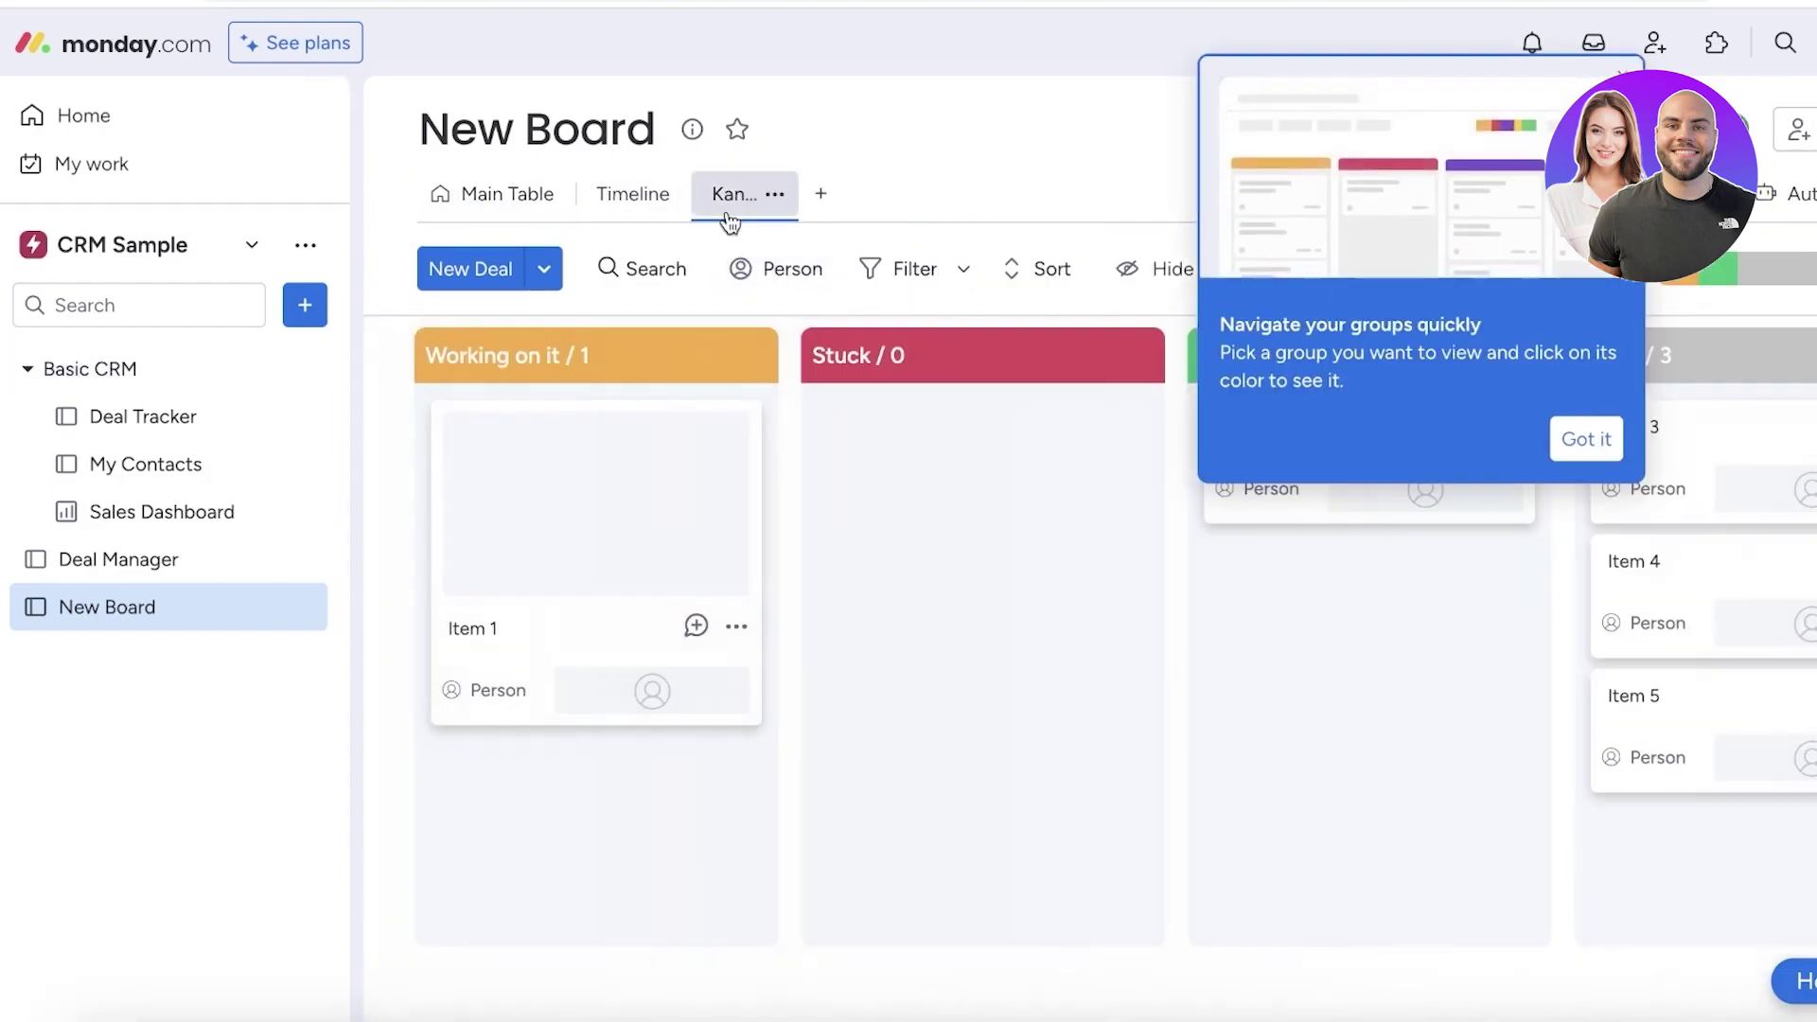
pyautogui.click(1586, 438)
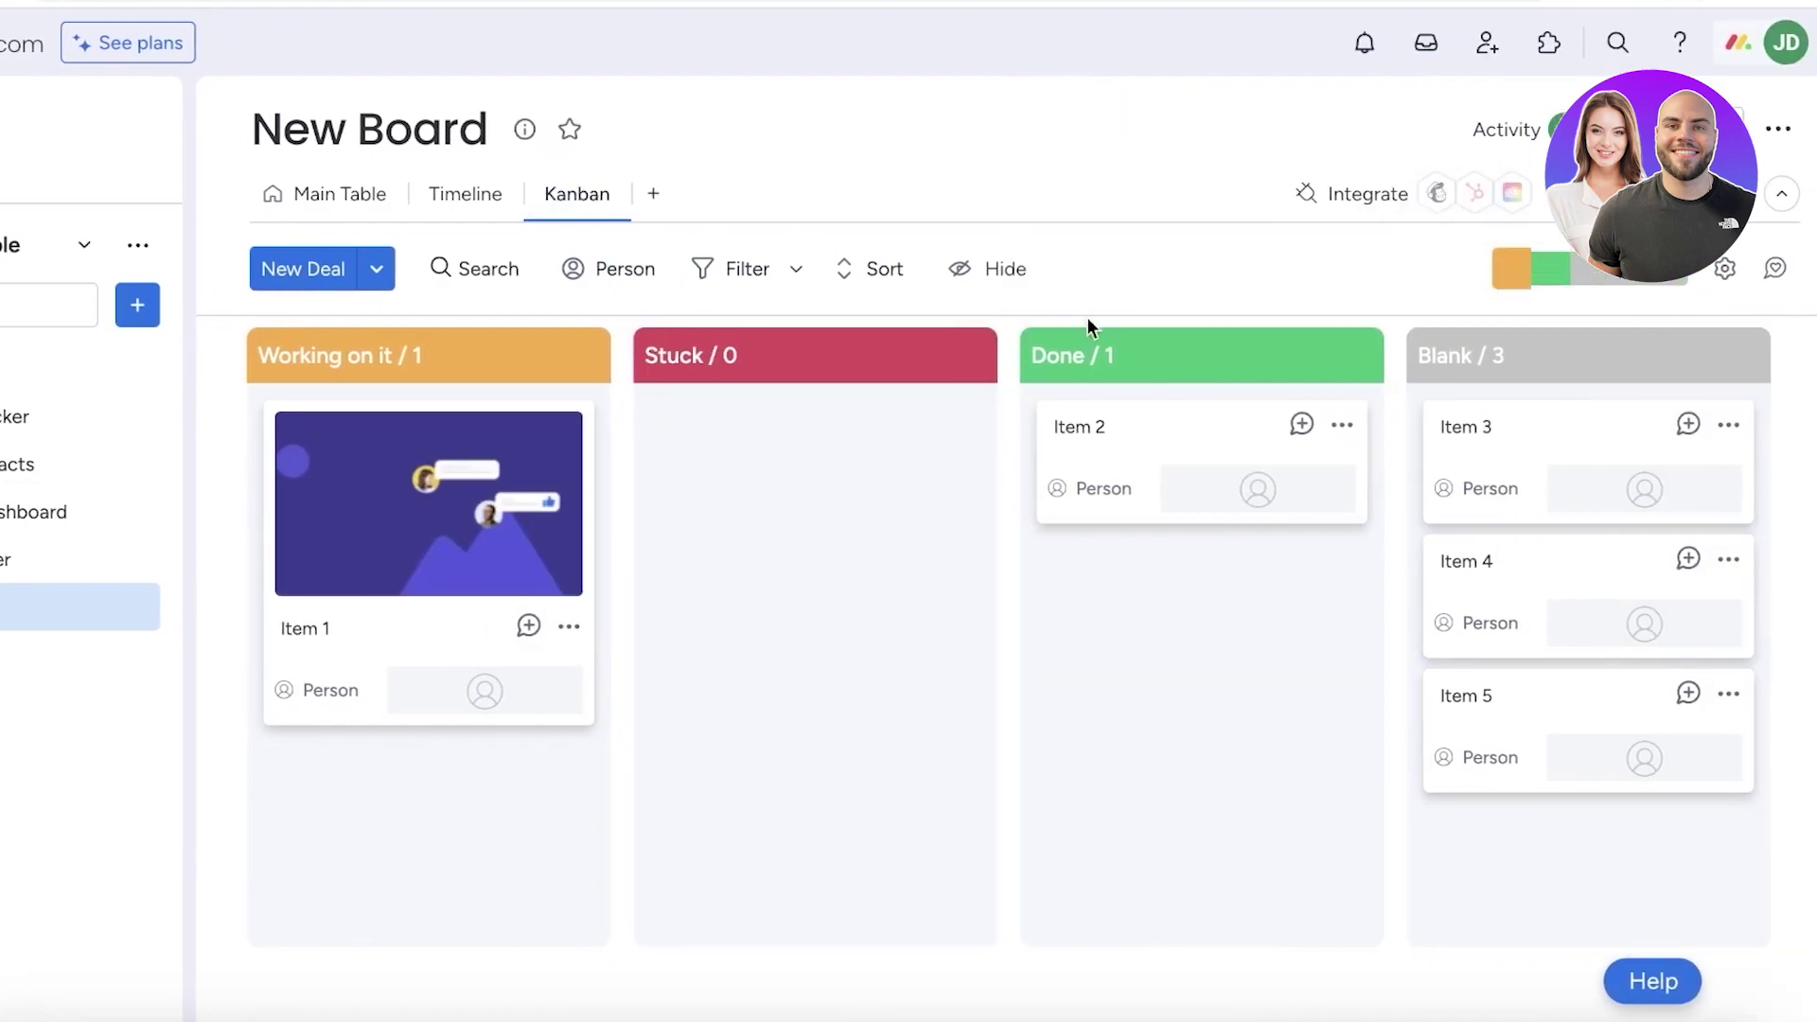
pyautogui.click(337, 197)
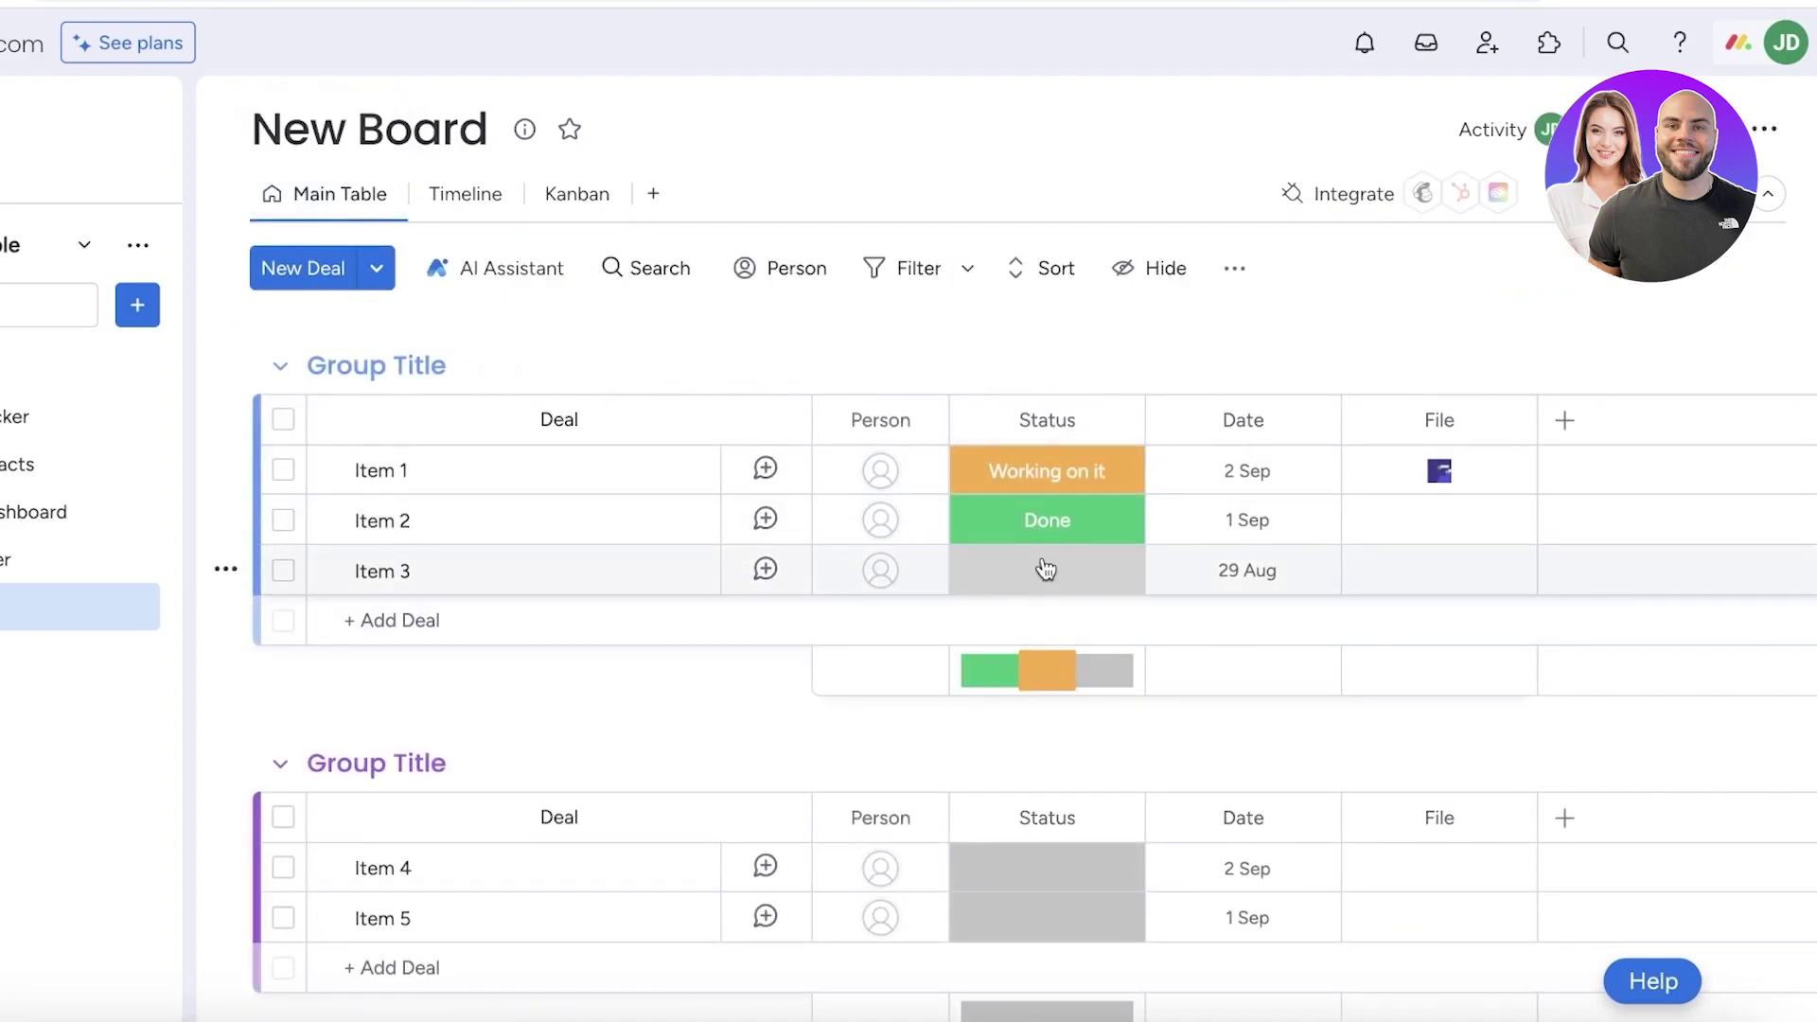
# Rename New Board's status labels to Proposal, Consideration, Won and Lost
pyautogui.click(1051, 471)
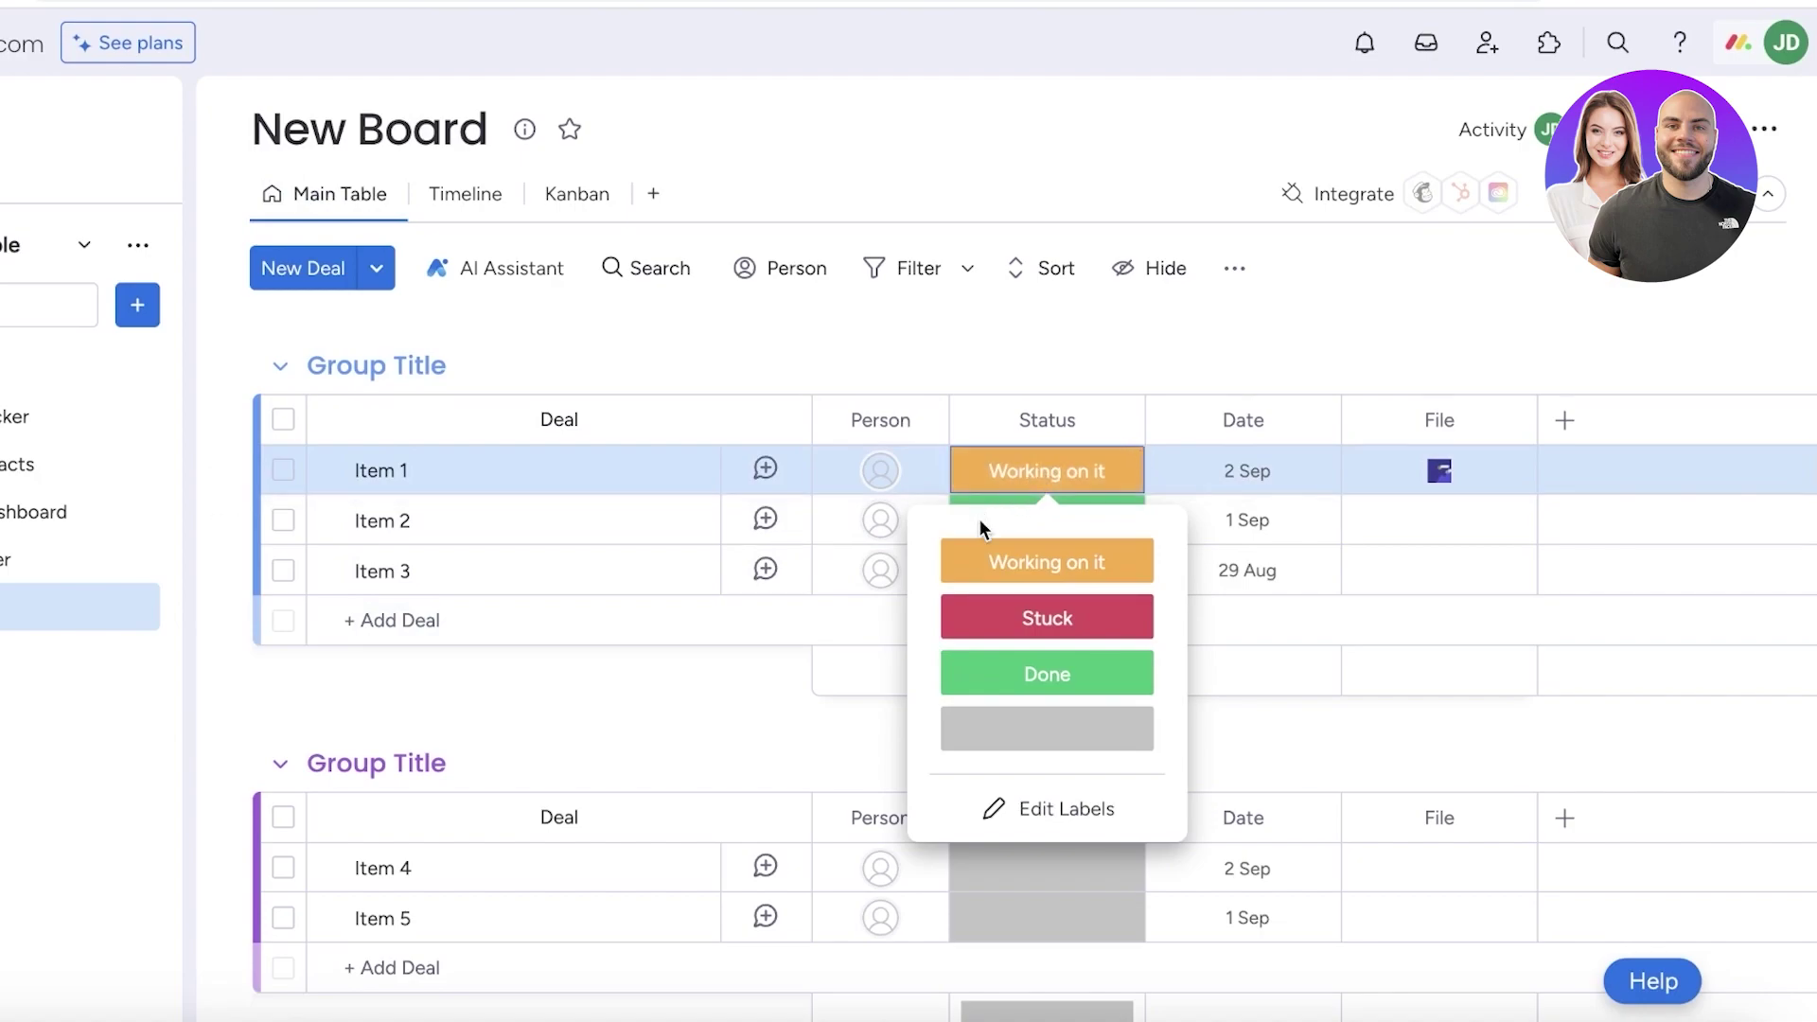
pyautogui.click(1070, 811)
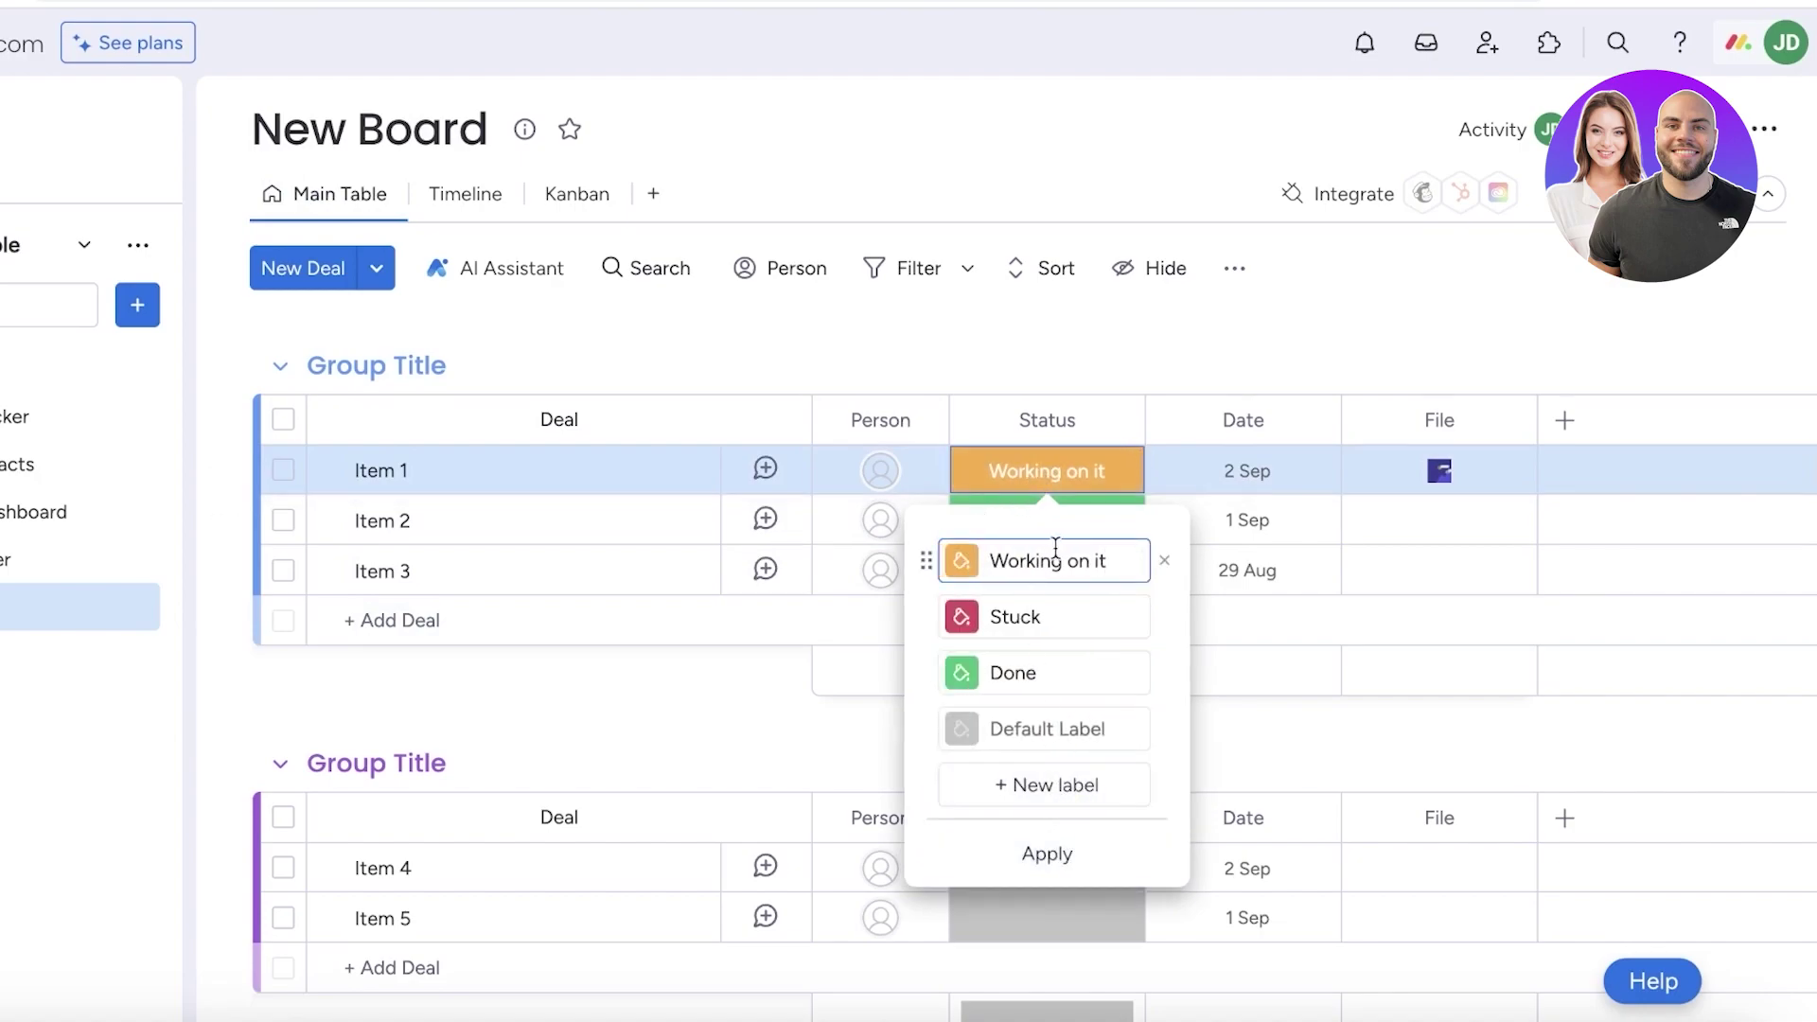
pyautogui.tripleClick(1116, 561)
pyautogui.write('A')
pyautogui.write('Add Label')
pyautogui.write('Proposal')
pyautogui.doubleClick(1086, 615)
pyautogui.write('Consideration')
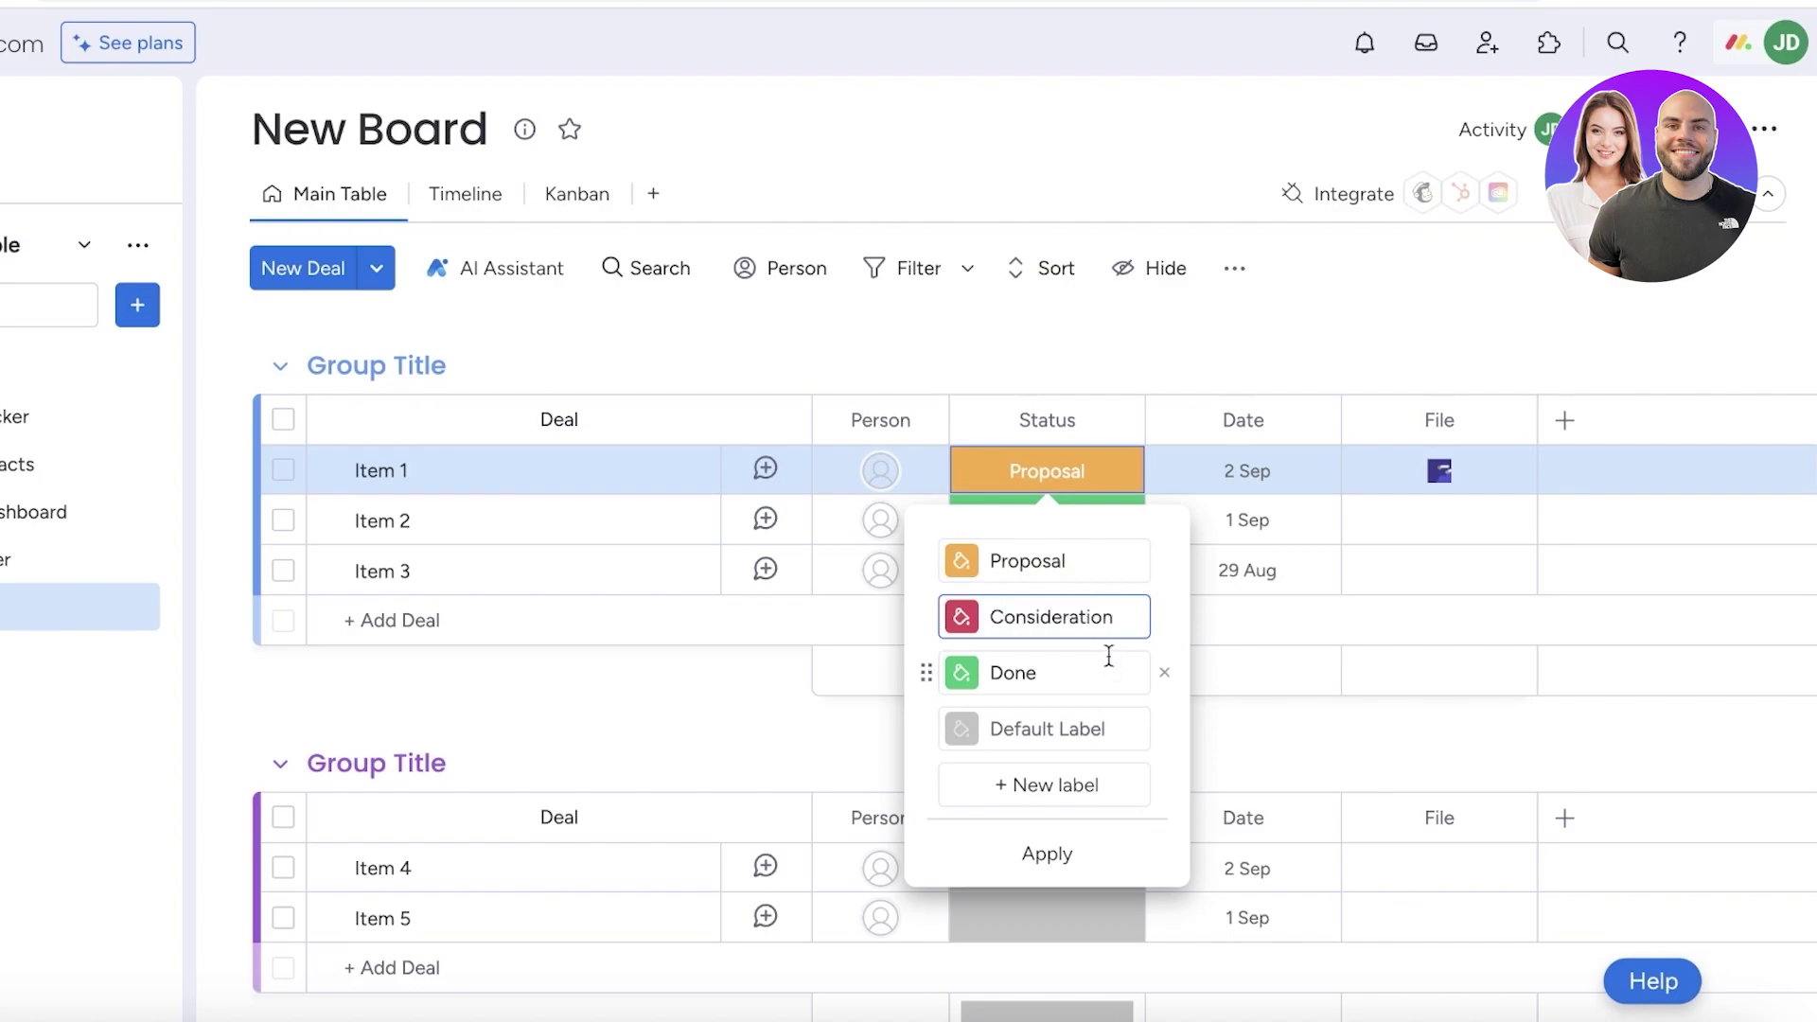
pyautogui.doubleClick(1099, 669)
pyautogui.write('Won')
pyautogui.click(1052, 728)
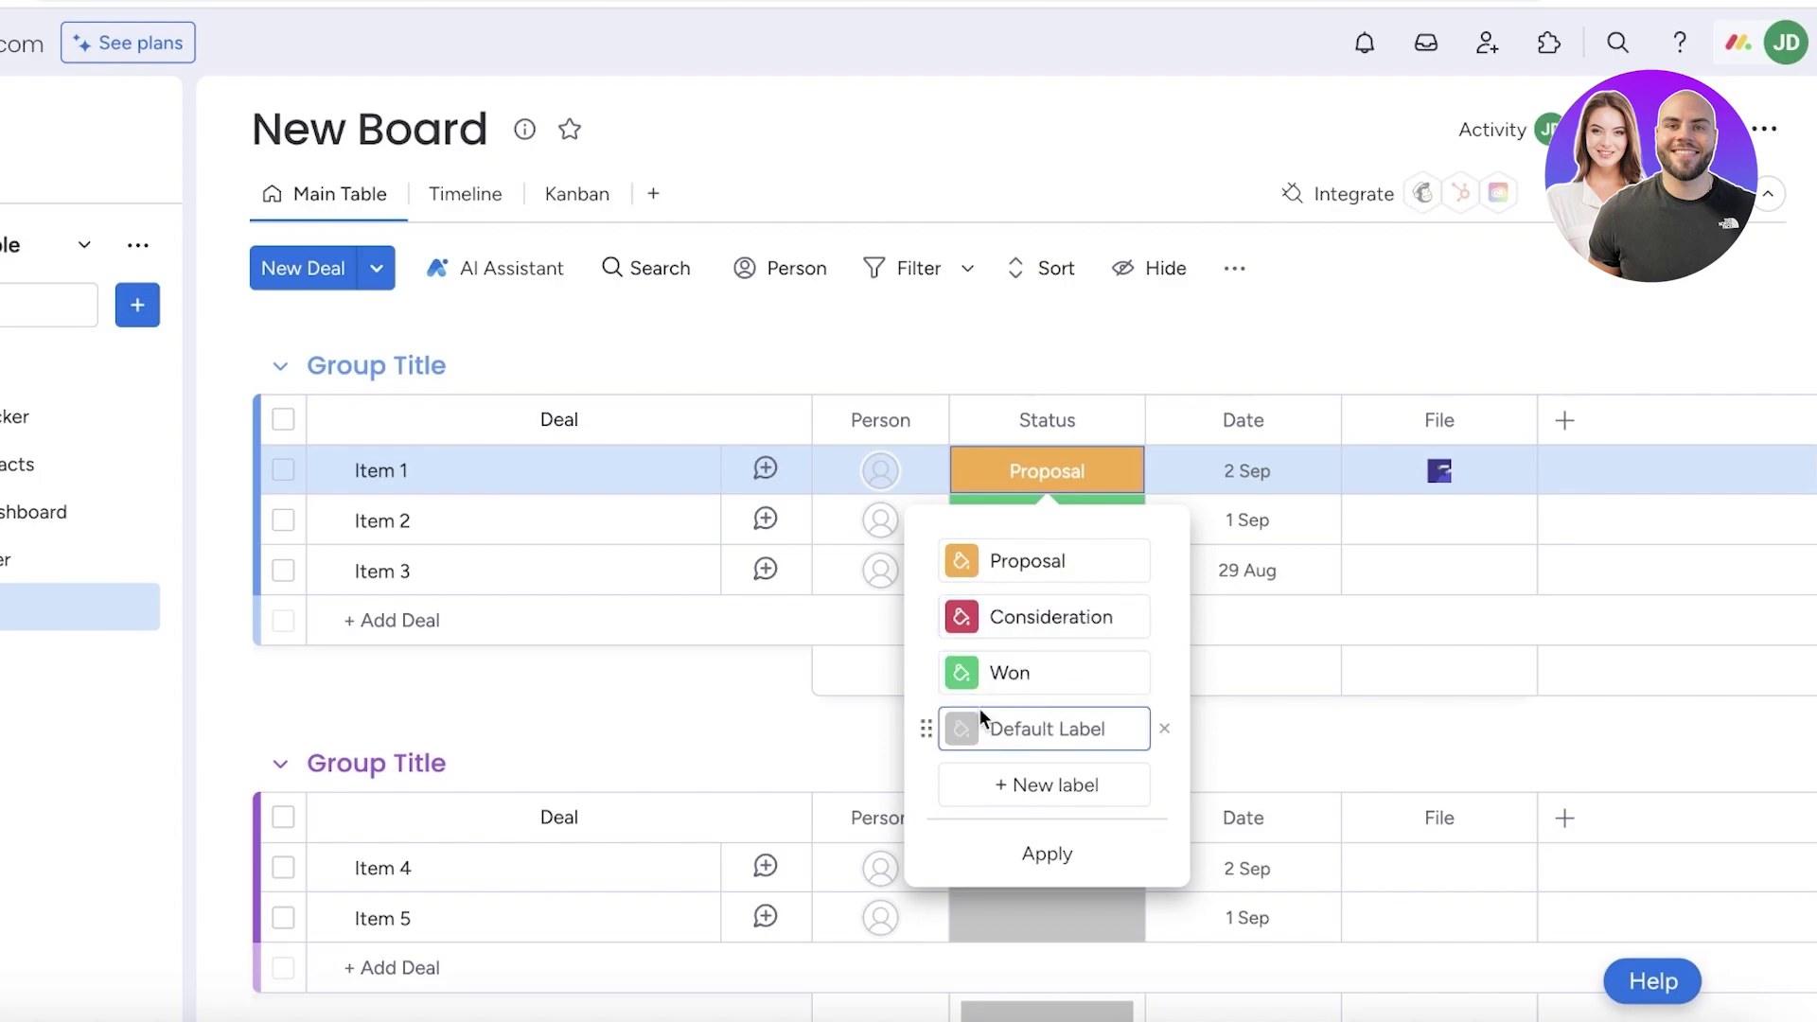
pyautogui.hotkey('ctrl', 'a')
pyautogui.write('Lost')
# Colour Proposal dark green and Consideration blue, apply the labels, and show the Kanban view
pyautogui.click(962, 560)
pyautogui.click(974, 617)
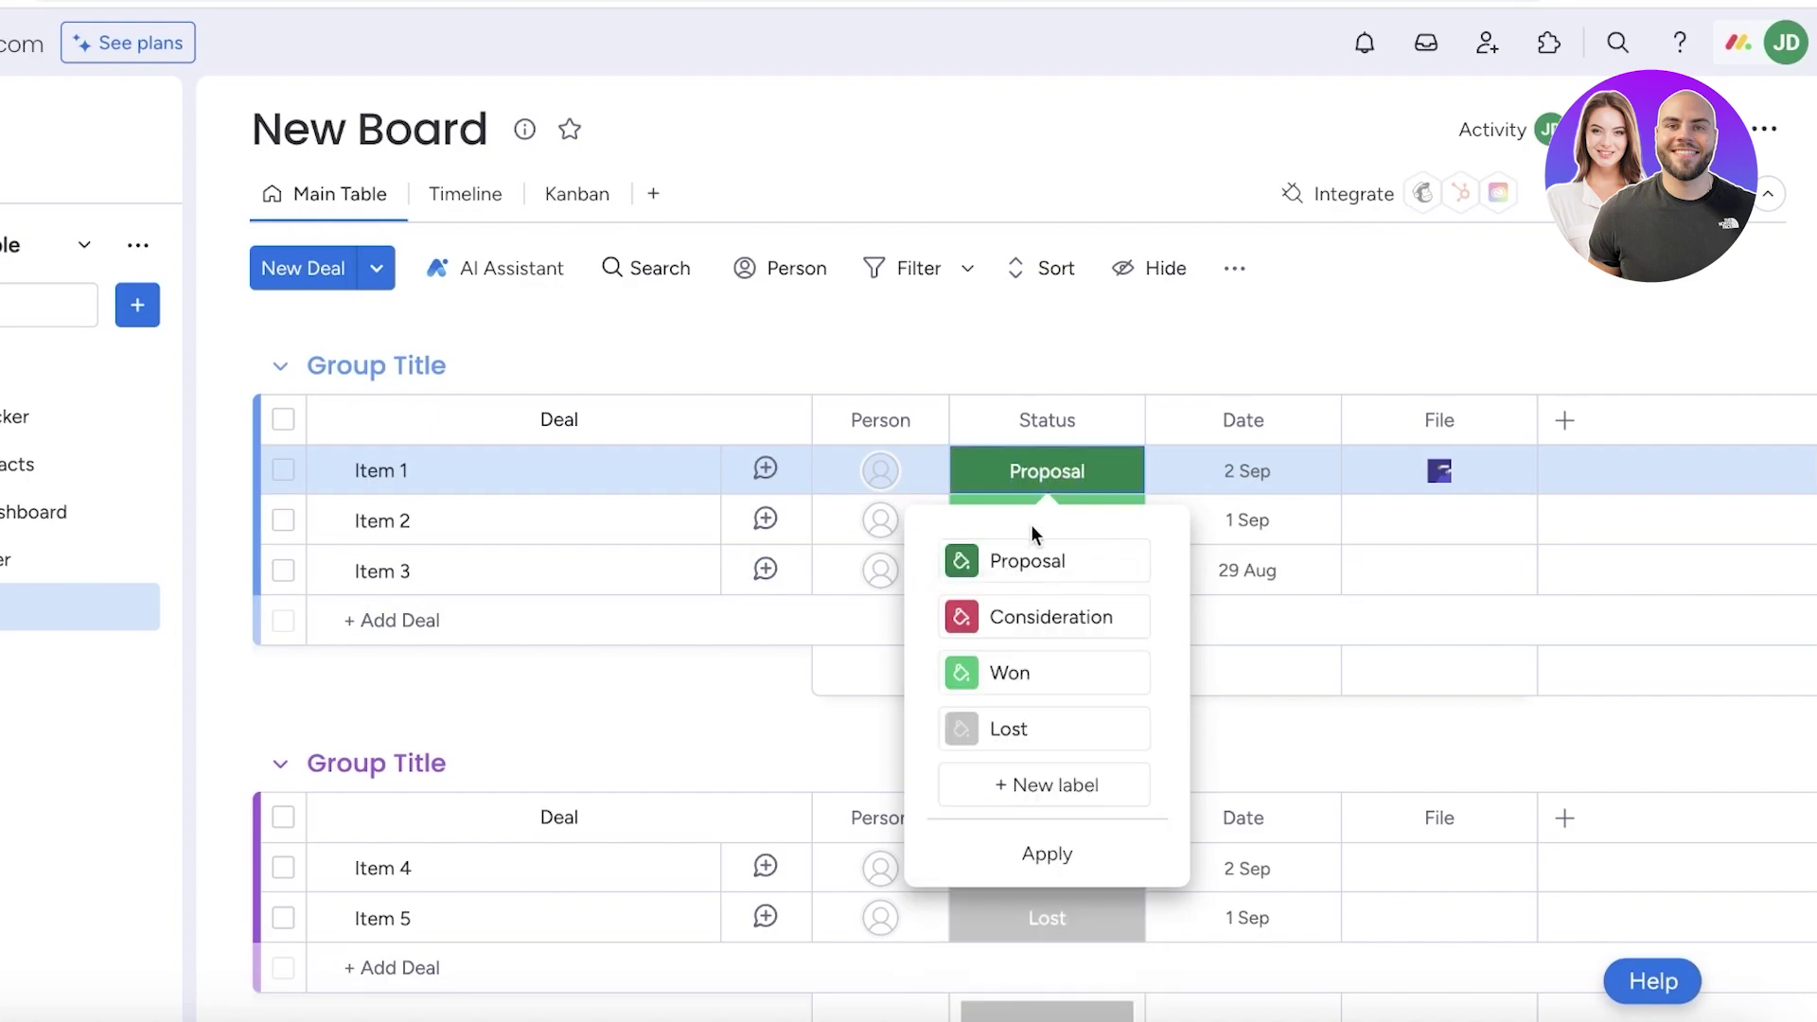
pyautogui.click(961, 617)
pyautogui.click(1011, 369)
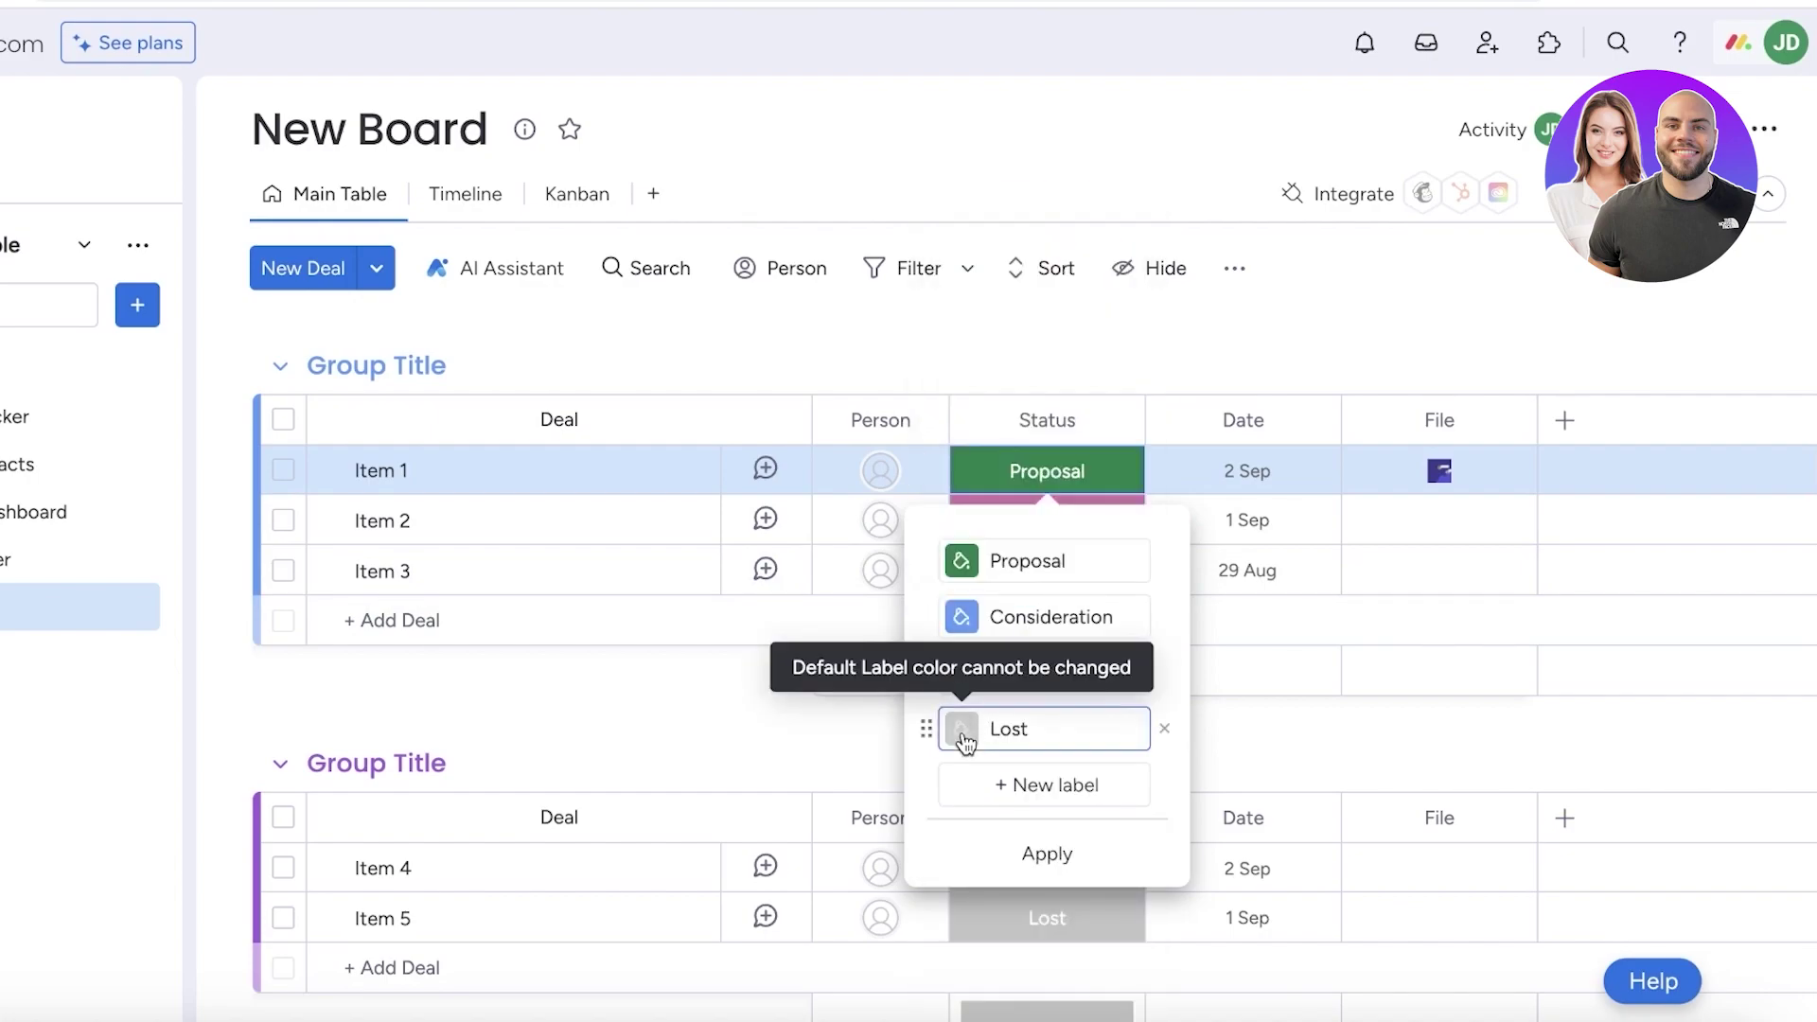
pyautogui.click(1071, 859)
pyautogui.click(1010, 379)
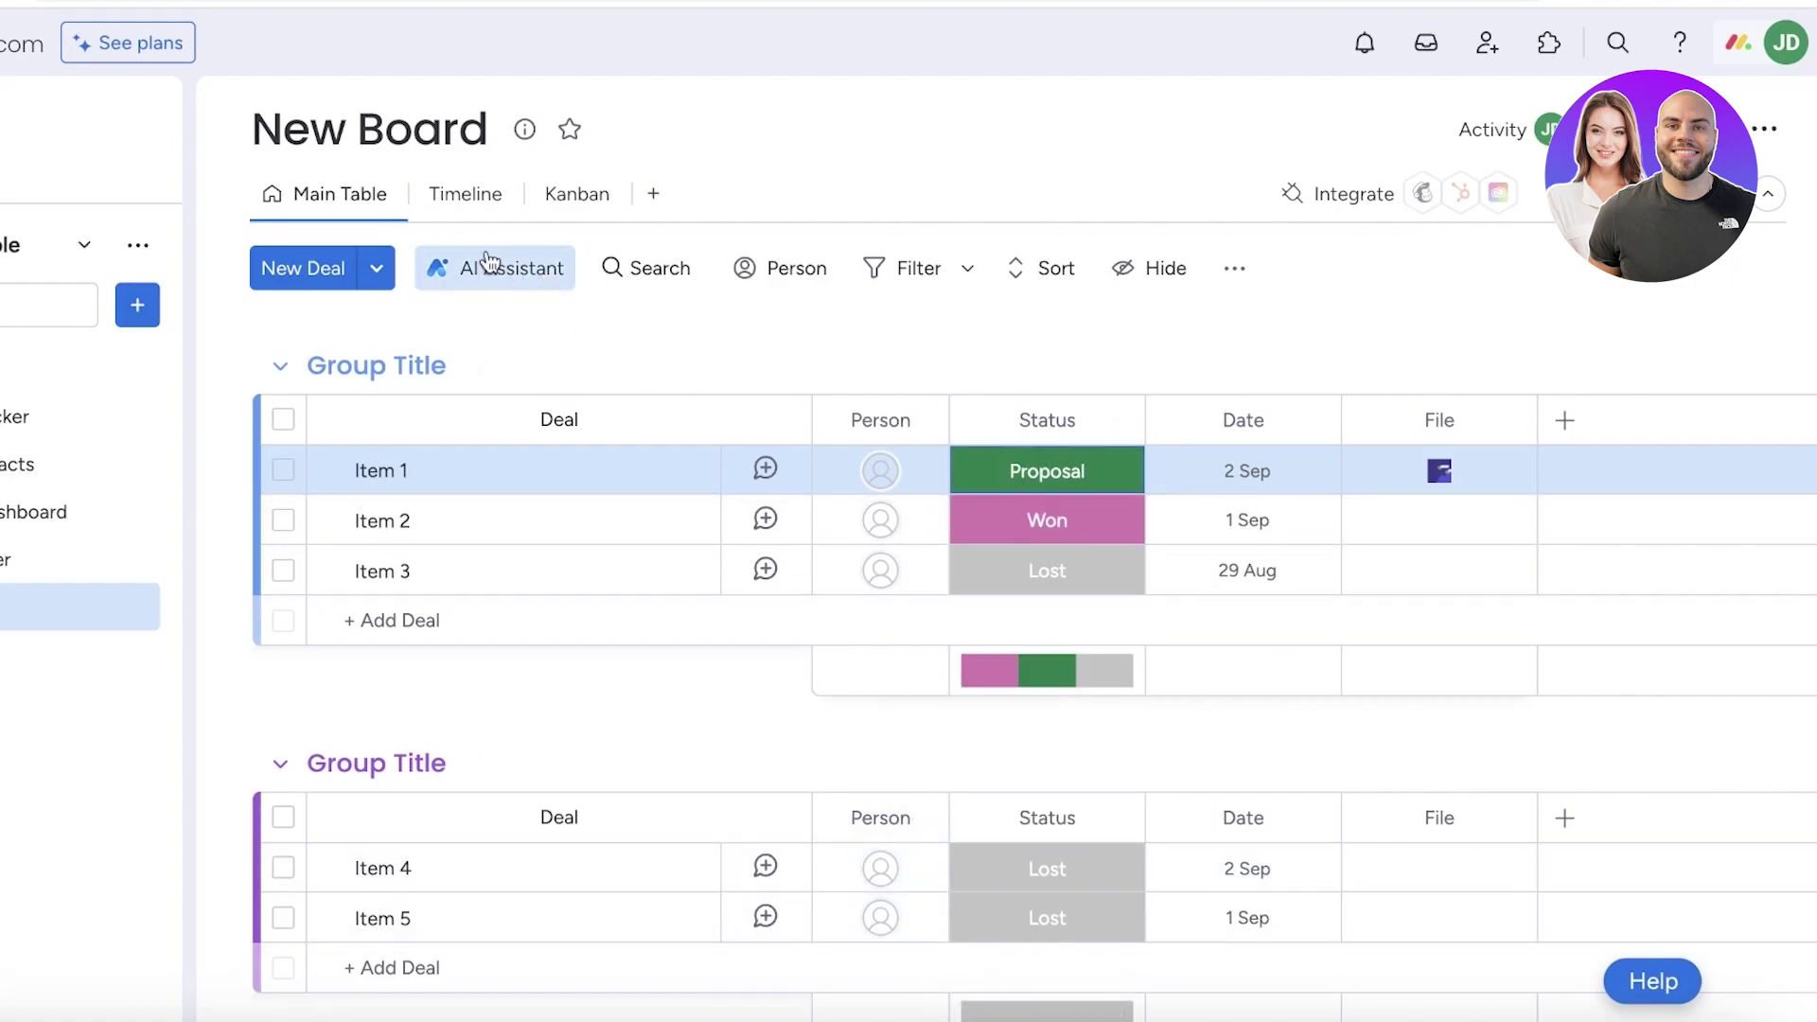
pyautogui.click(586, 198)
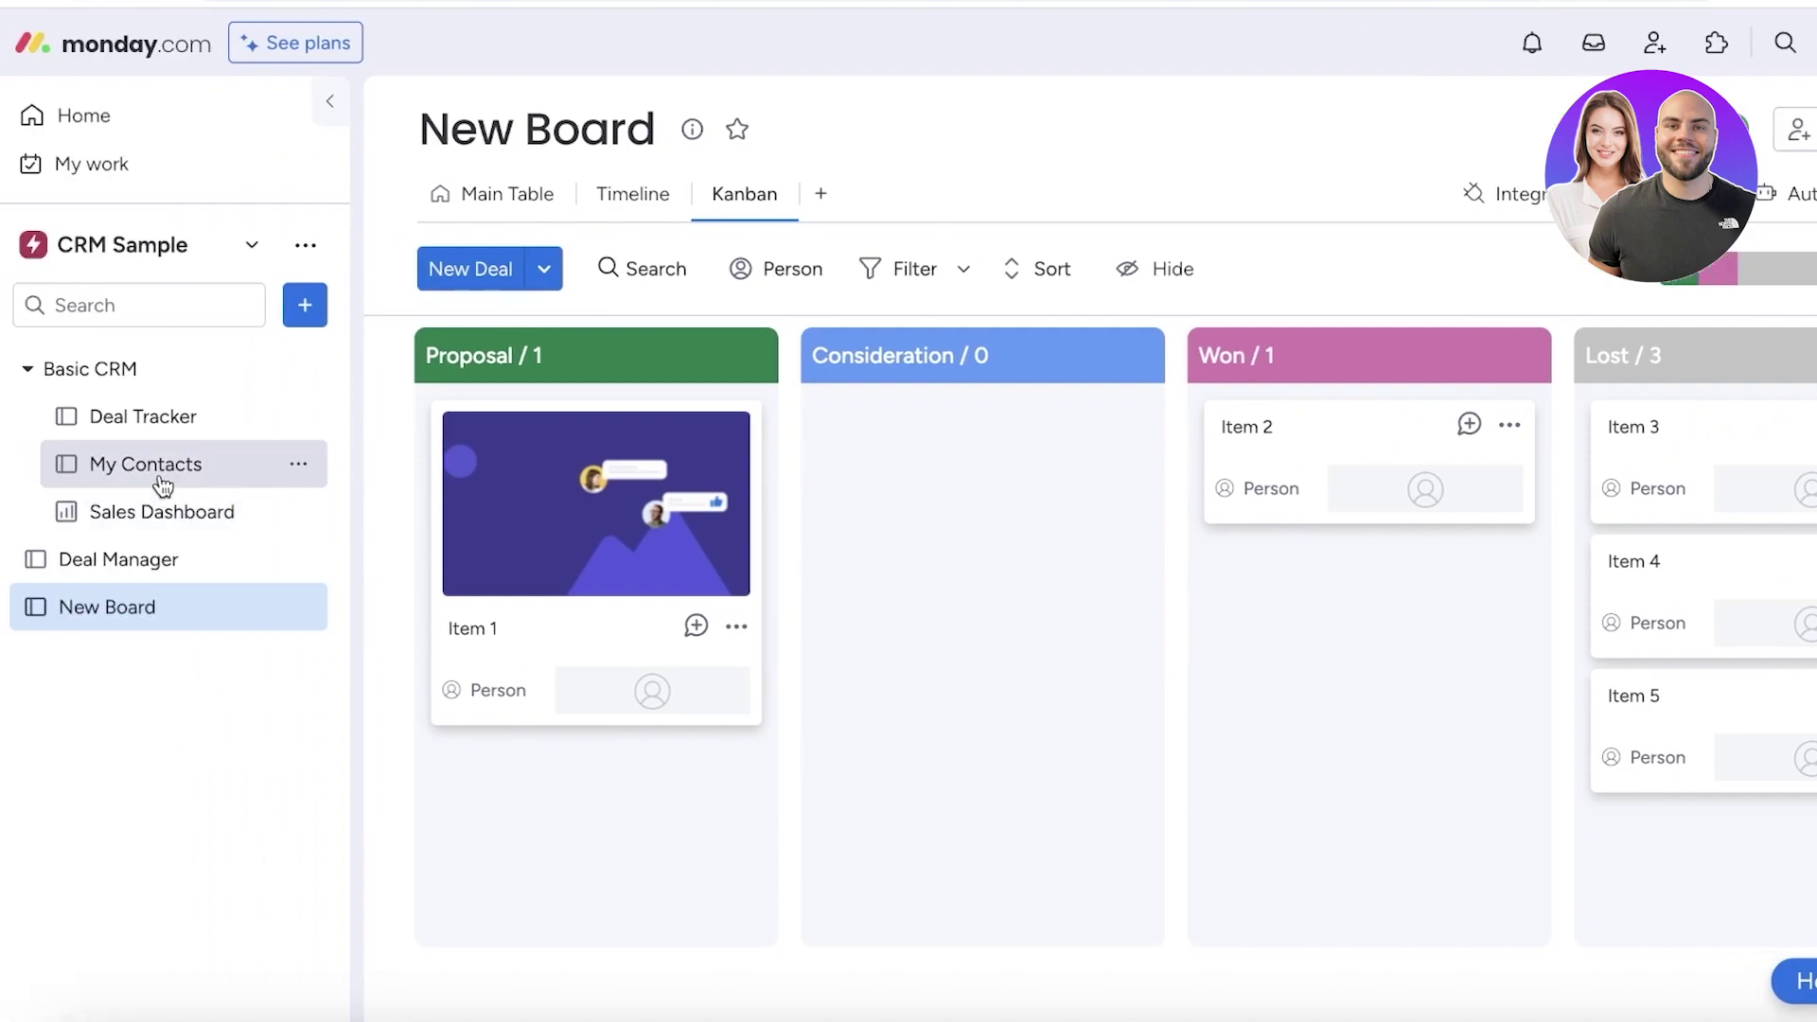
# Open Deal Tracker's main table and view its 4 active board automations
pyautogui.click(180, 417)
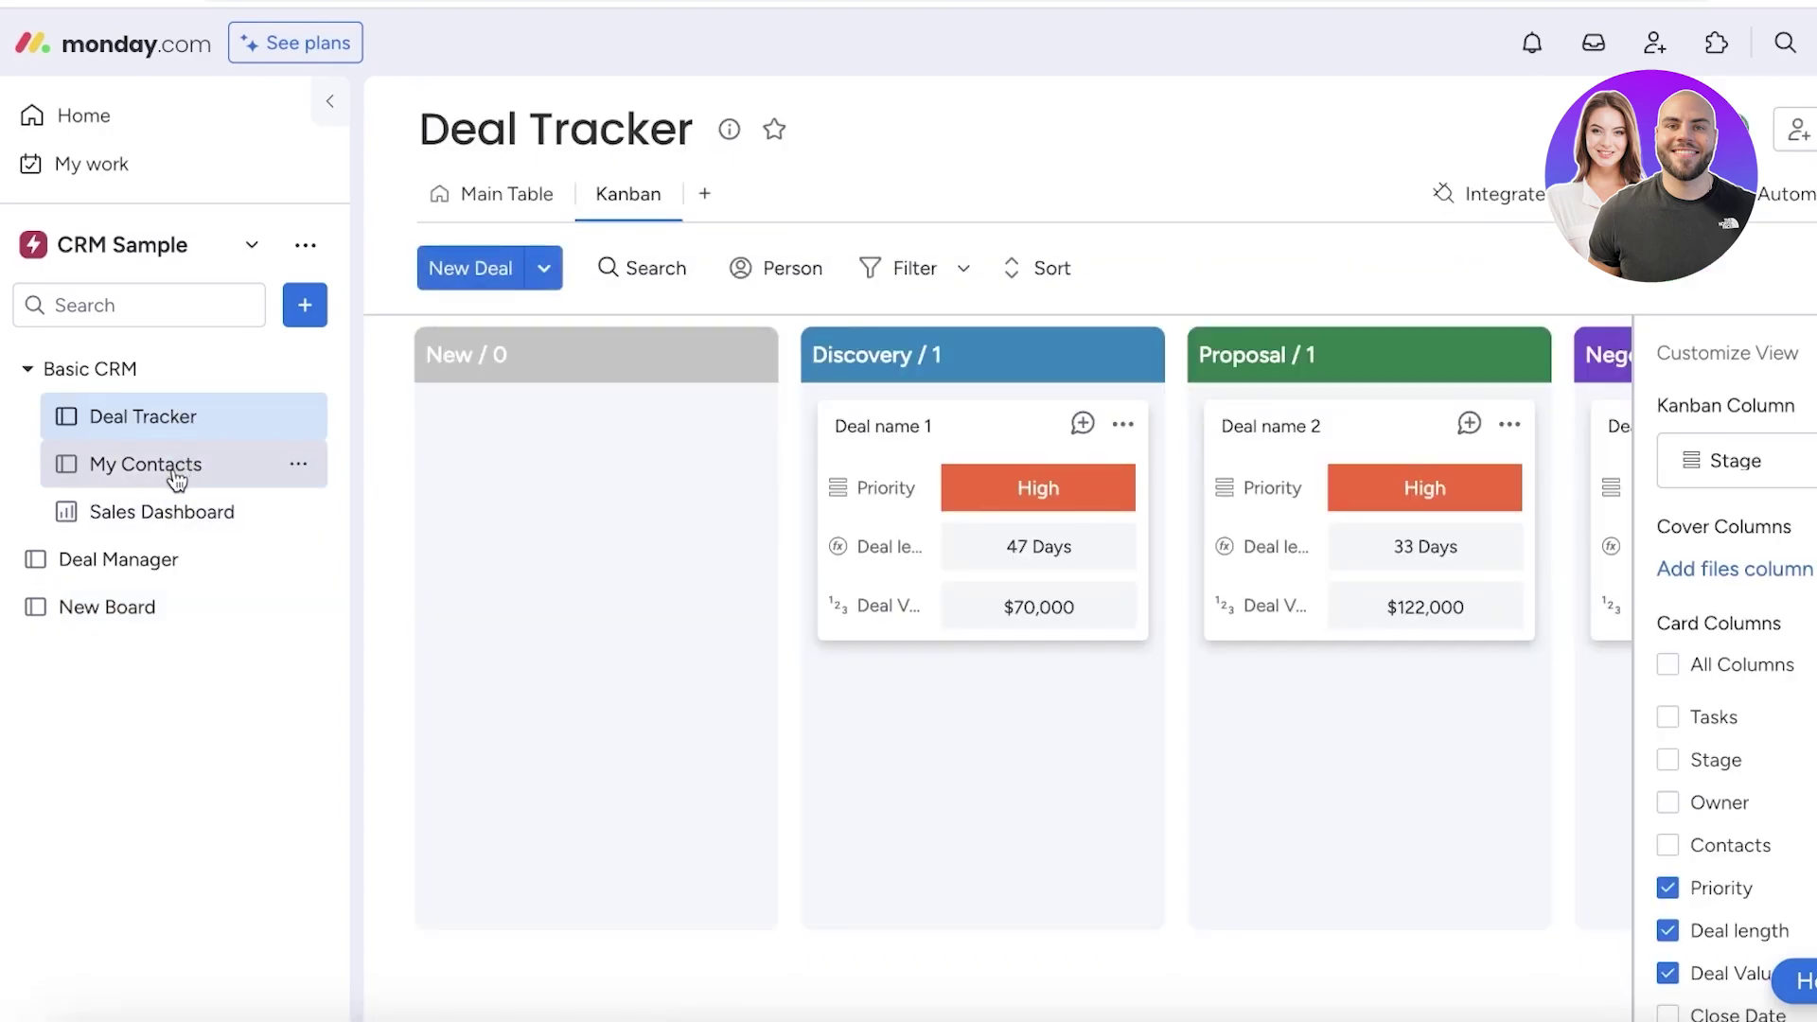
pyautogui.click(496, 199)
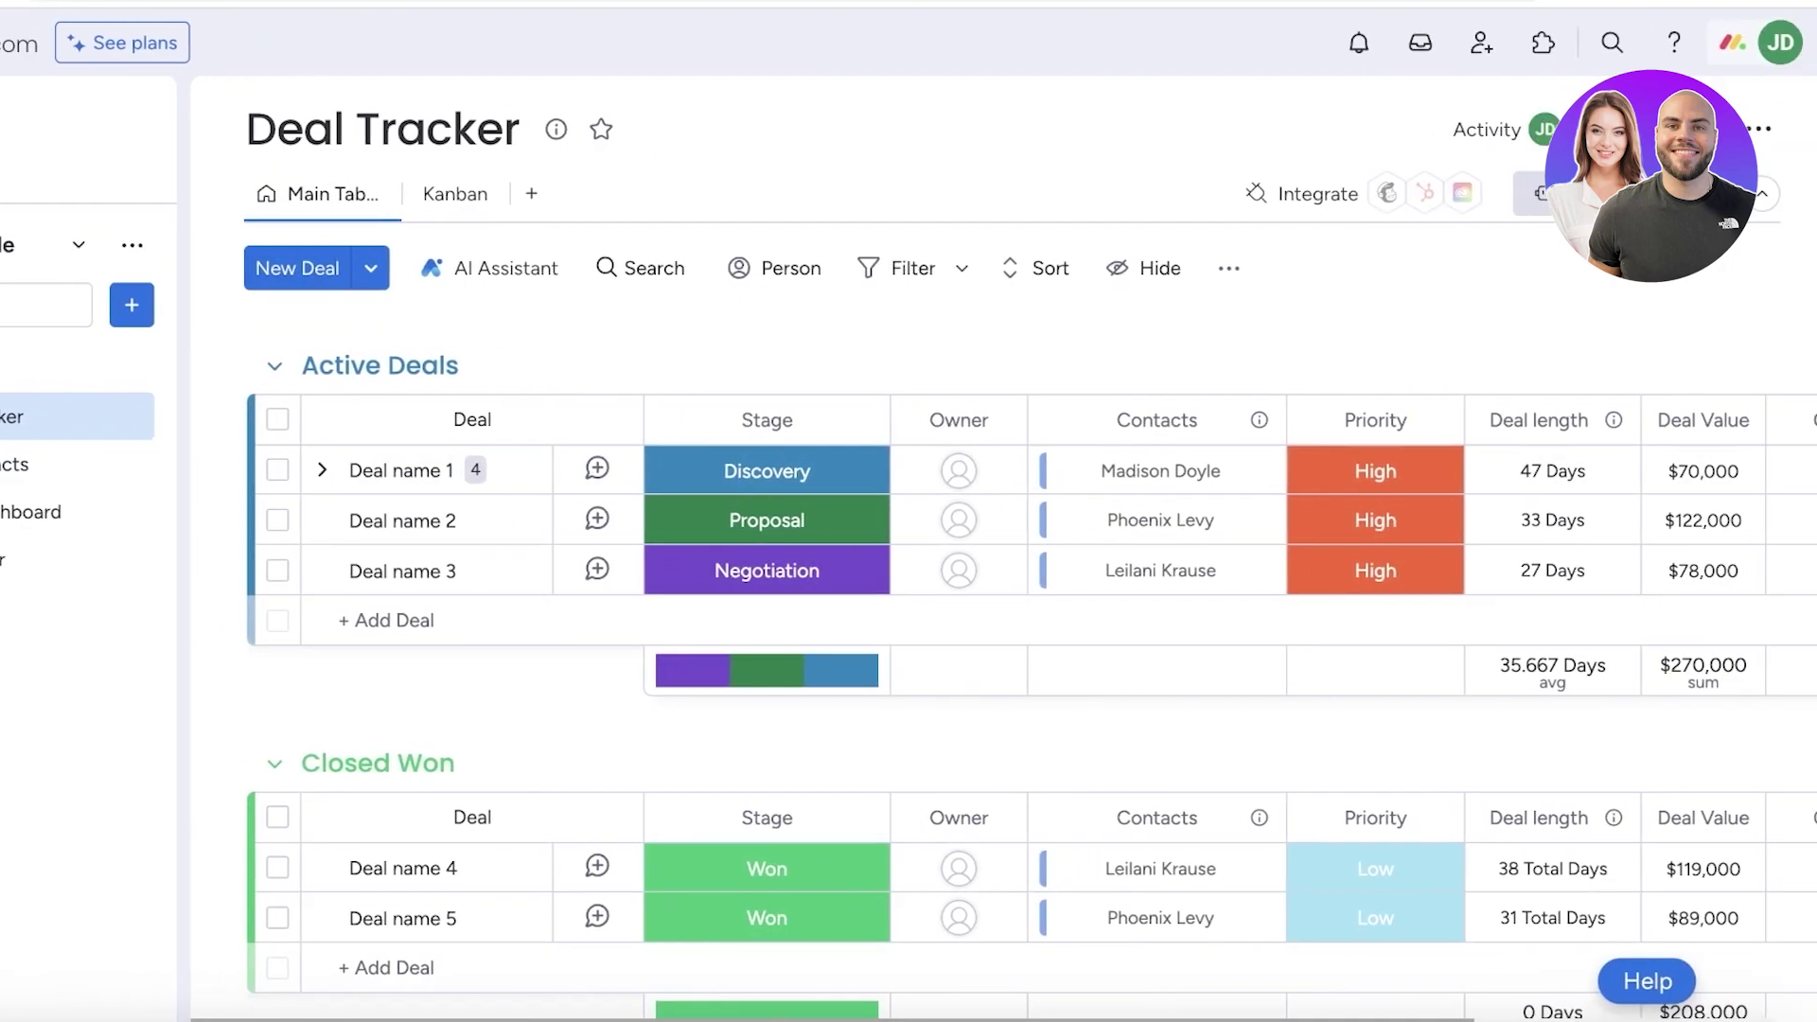
pyautogui.click(1789, 194)
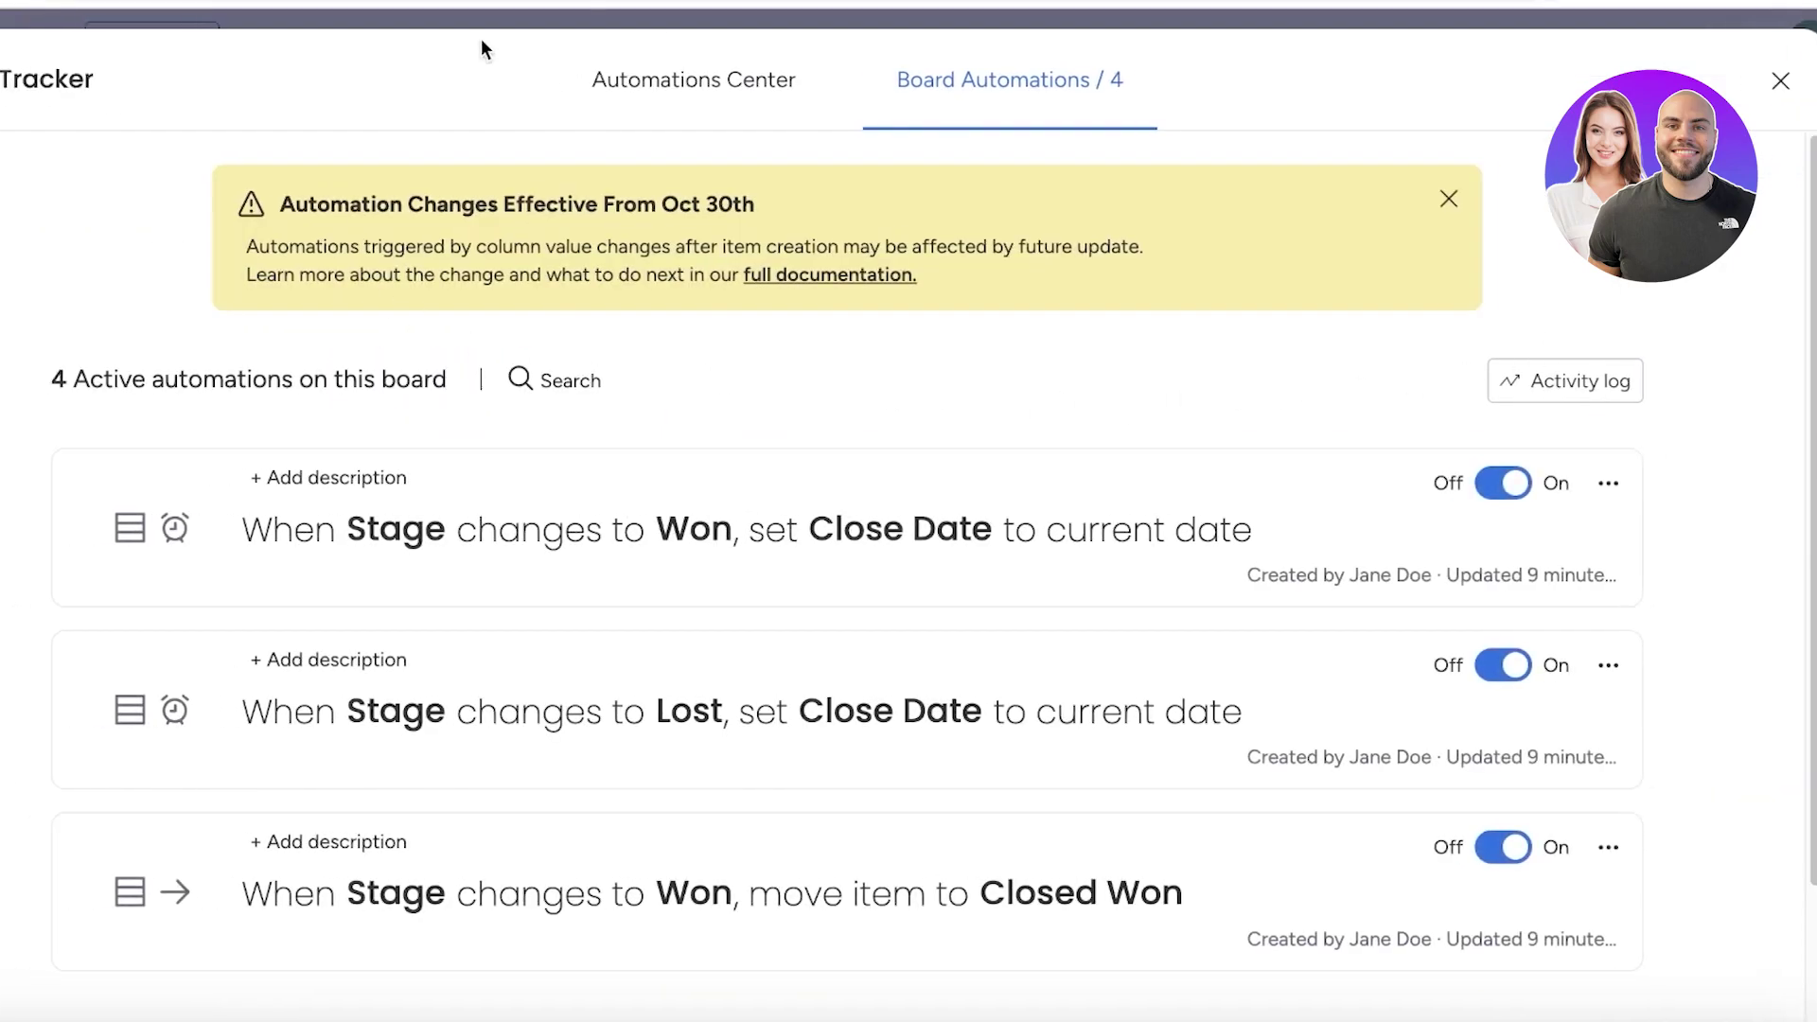
# Dismiss the automation changes notice and browse the Automations Center template catalogue
pyautogui.click(1416, 195)
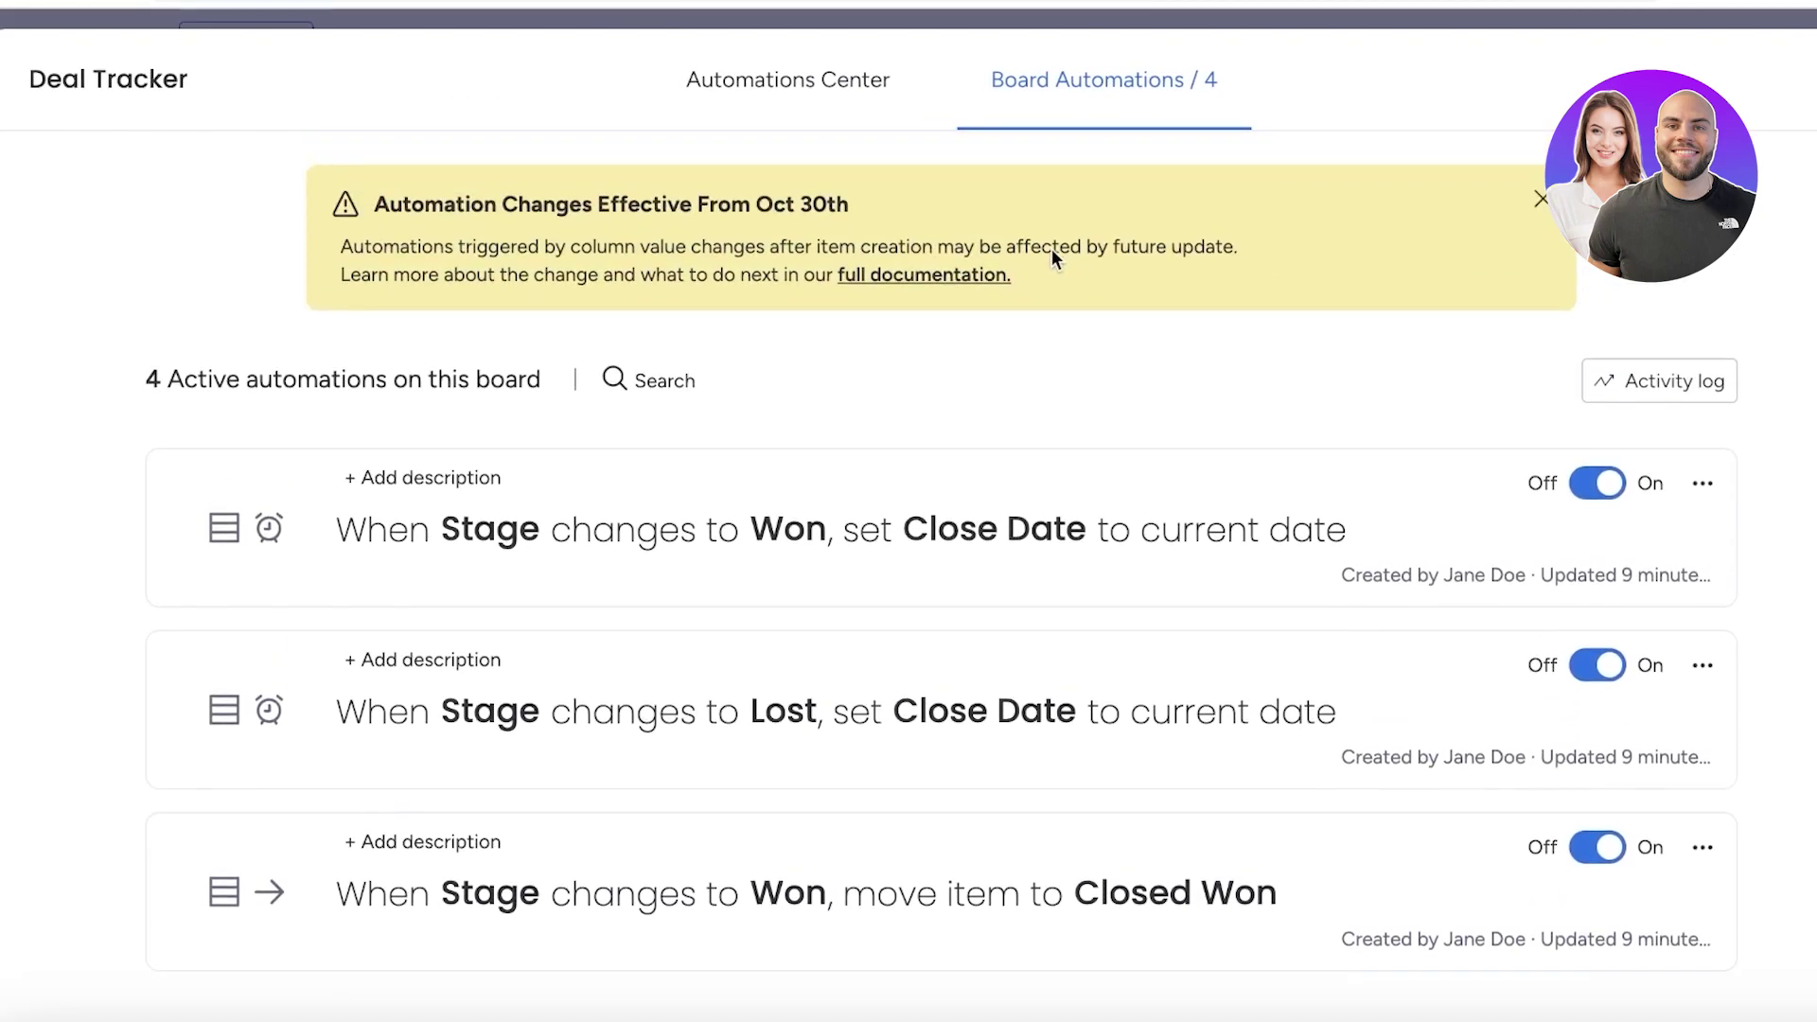
pyautogui.click(784, 84)
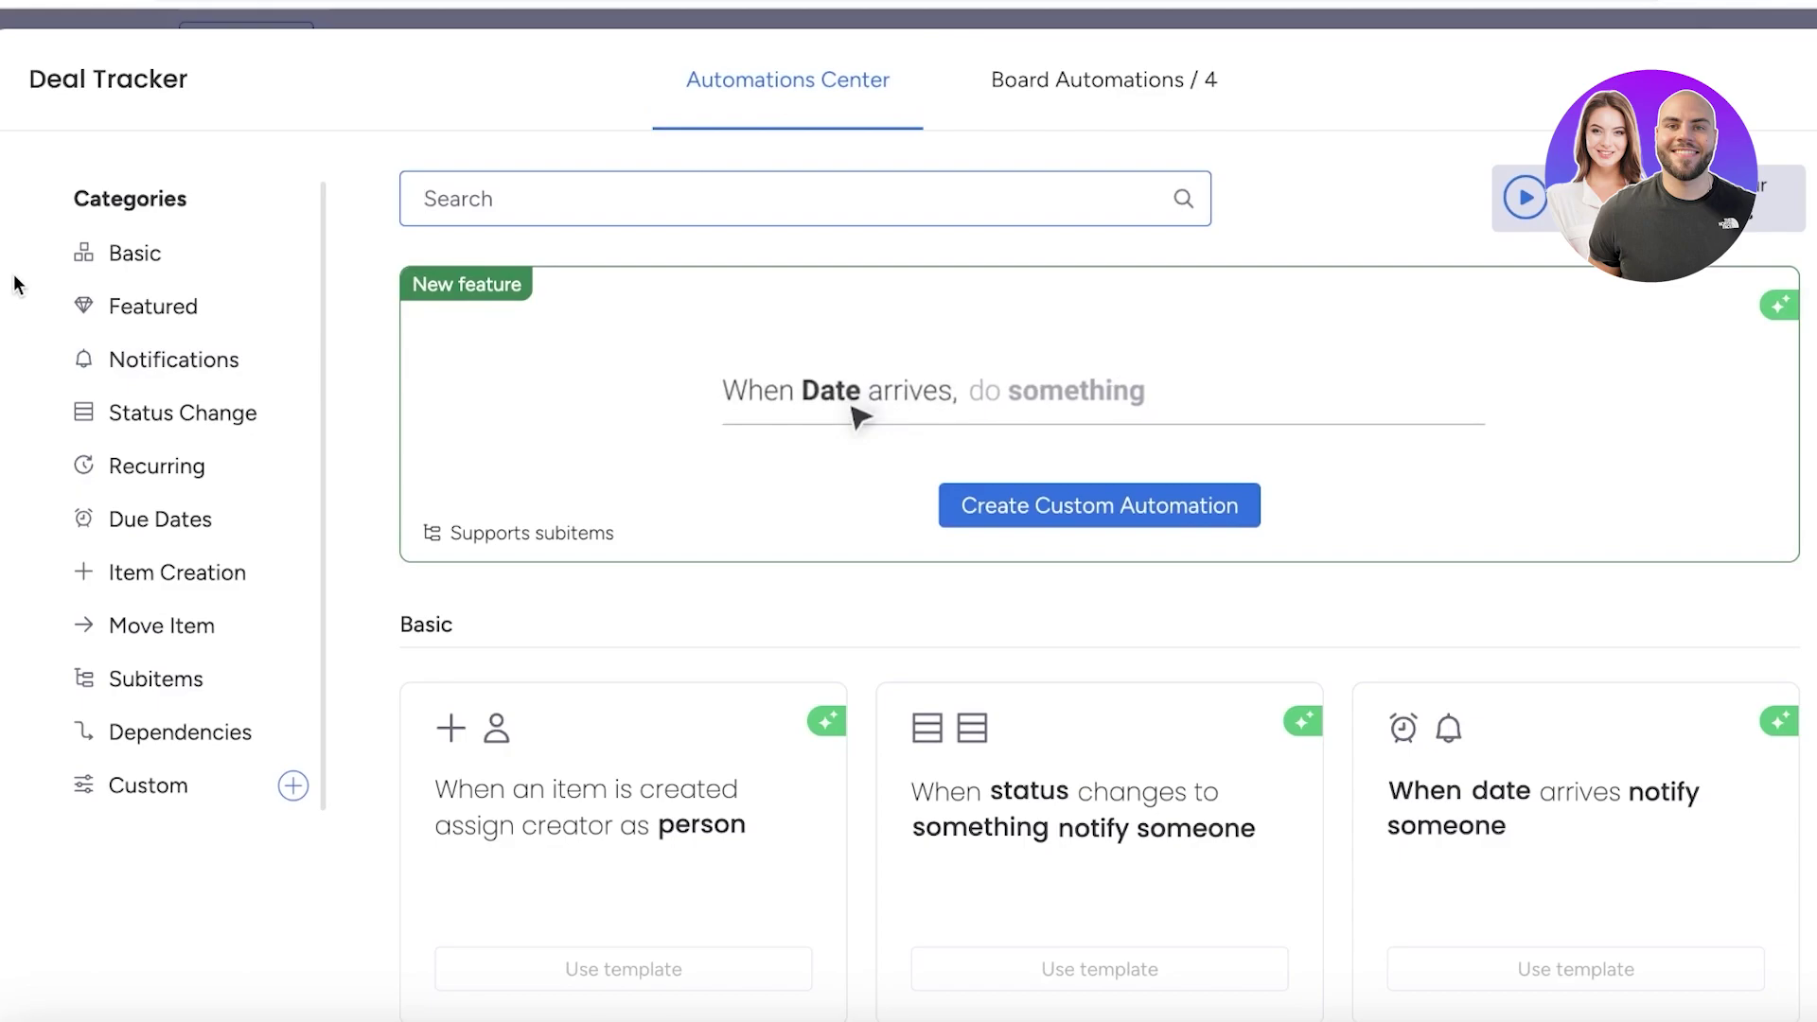
pyautogui.scroll(-3, 833, 379)
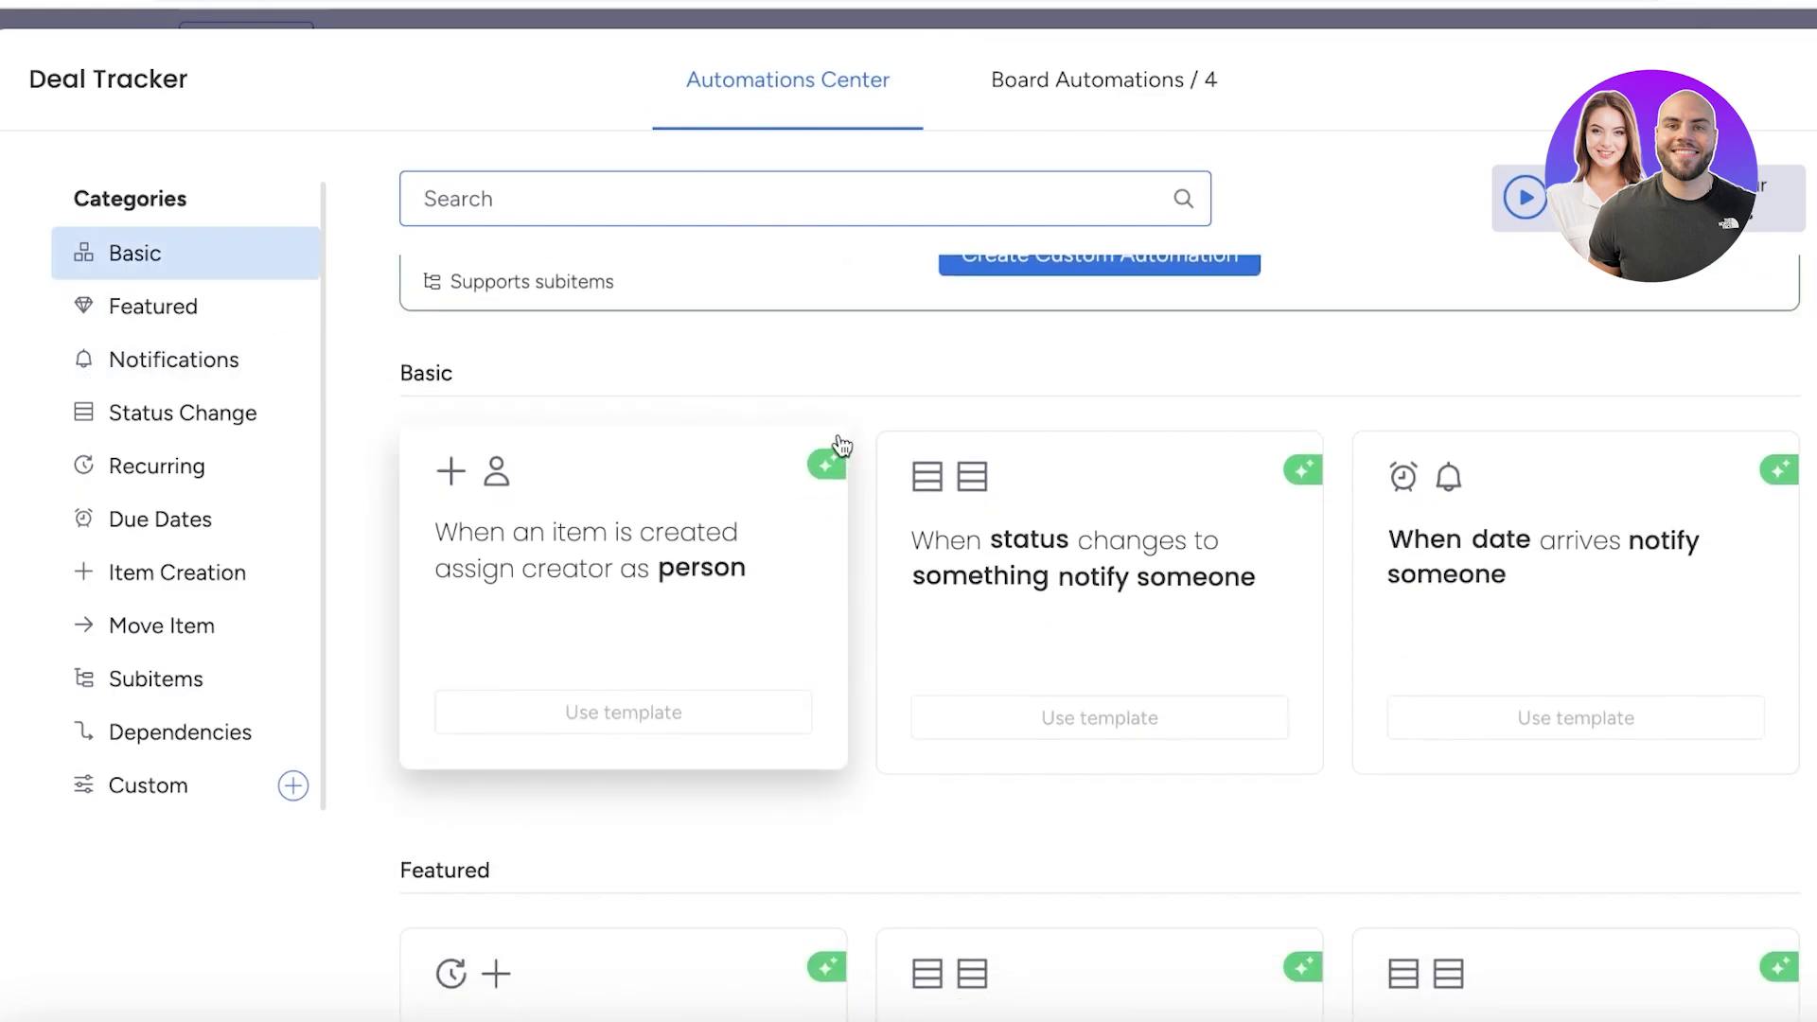
pyautogui.scroll(-3, 397, 528)
pyautogui.scroll(6, 464, 486)
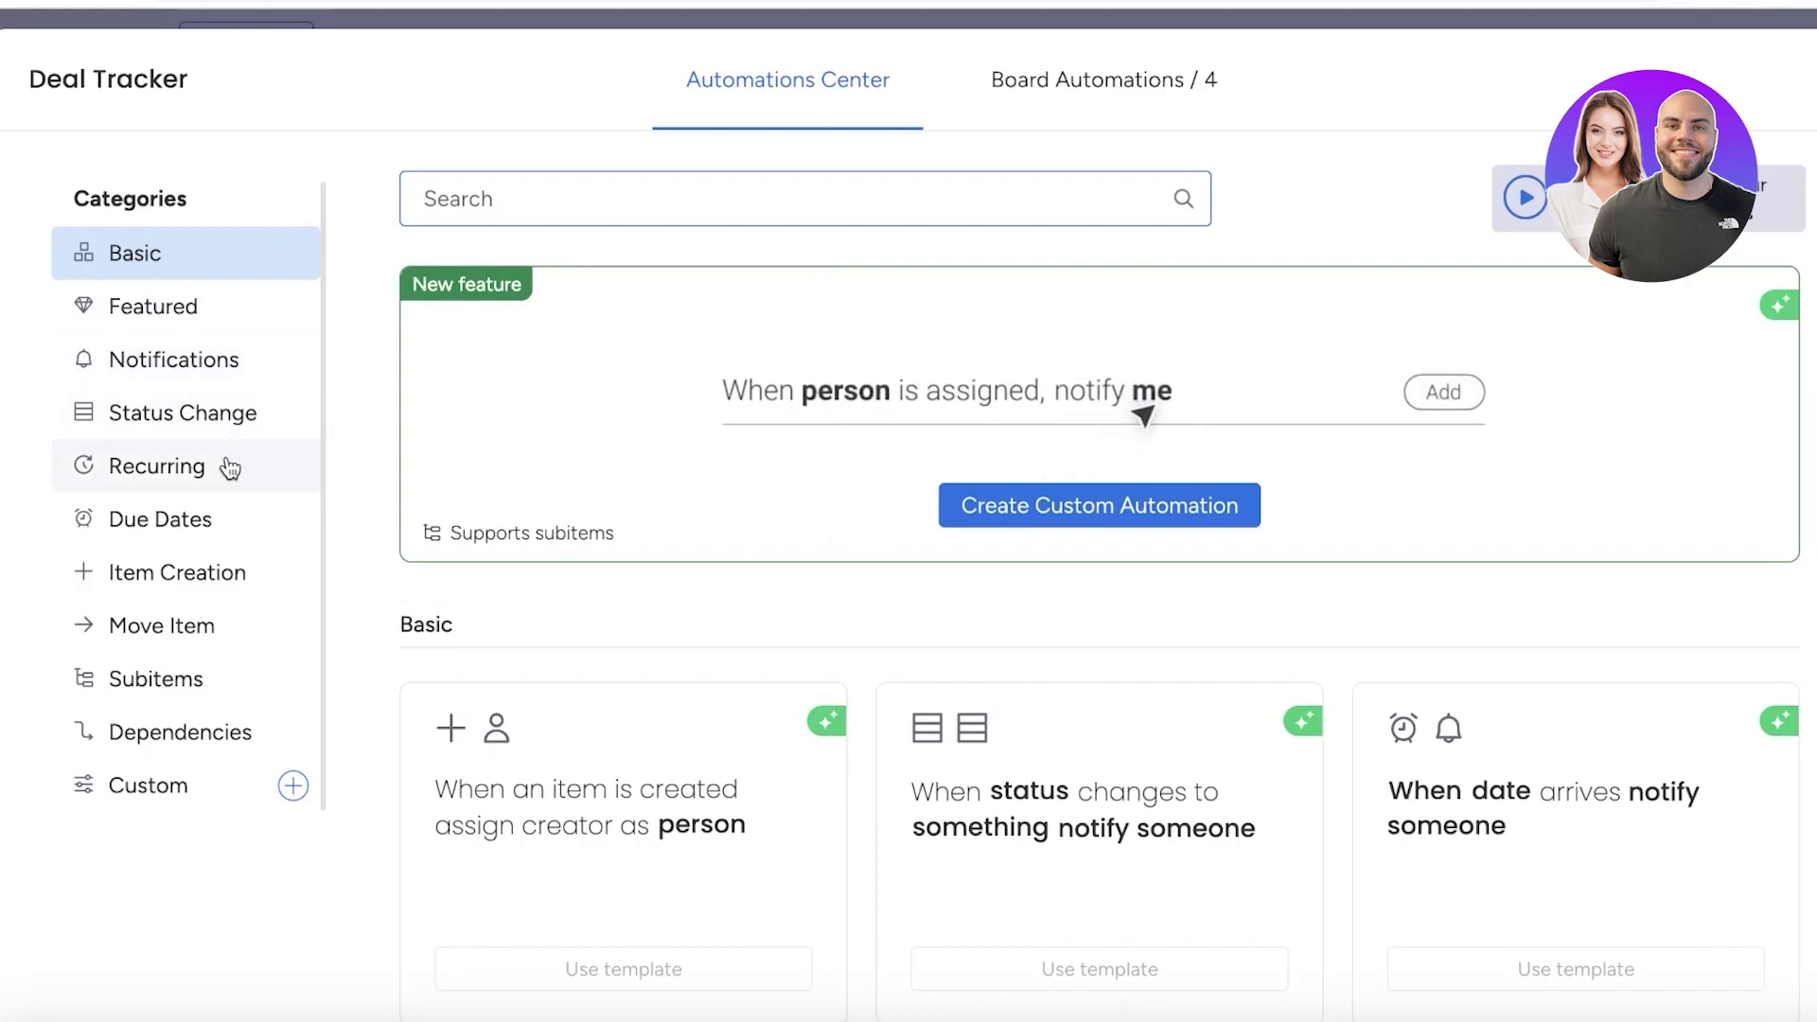
pyautogui.scroll(-5, 1545, 602)
pyautogui.scroll(-10, 1107, 389)
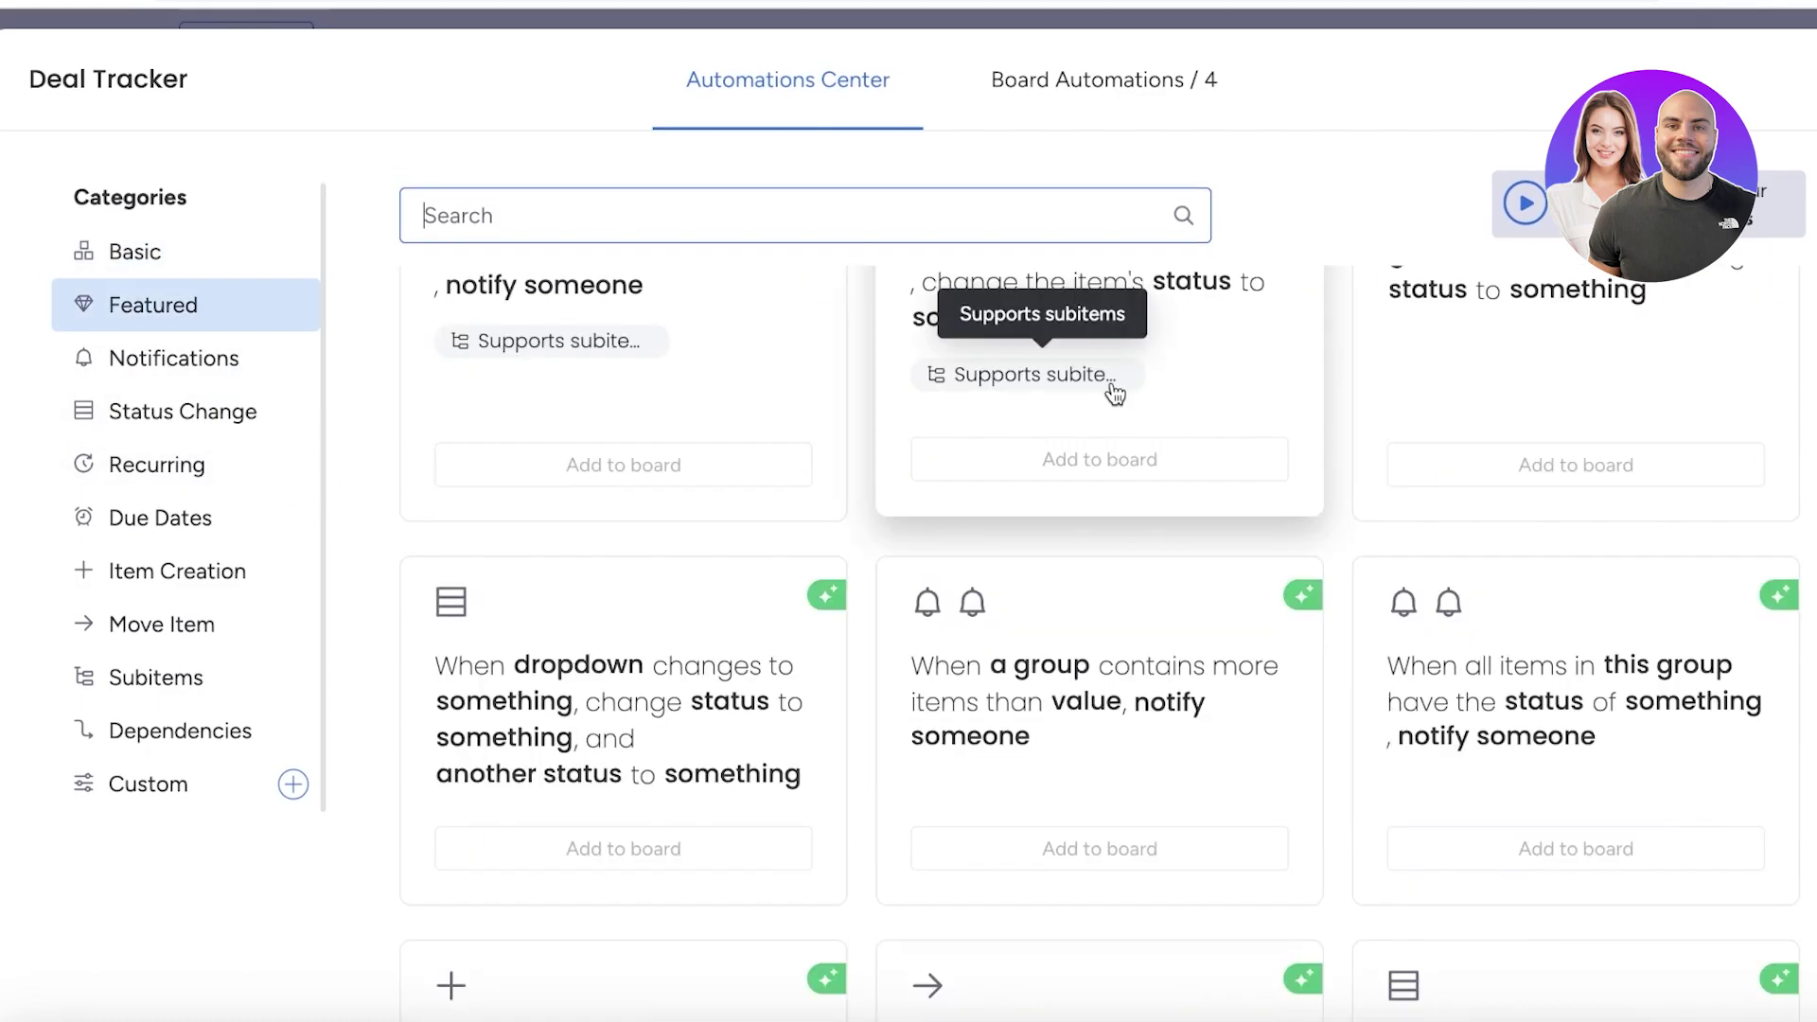
pyautogui.scroll(-1, 1278, 443)
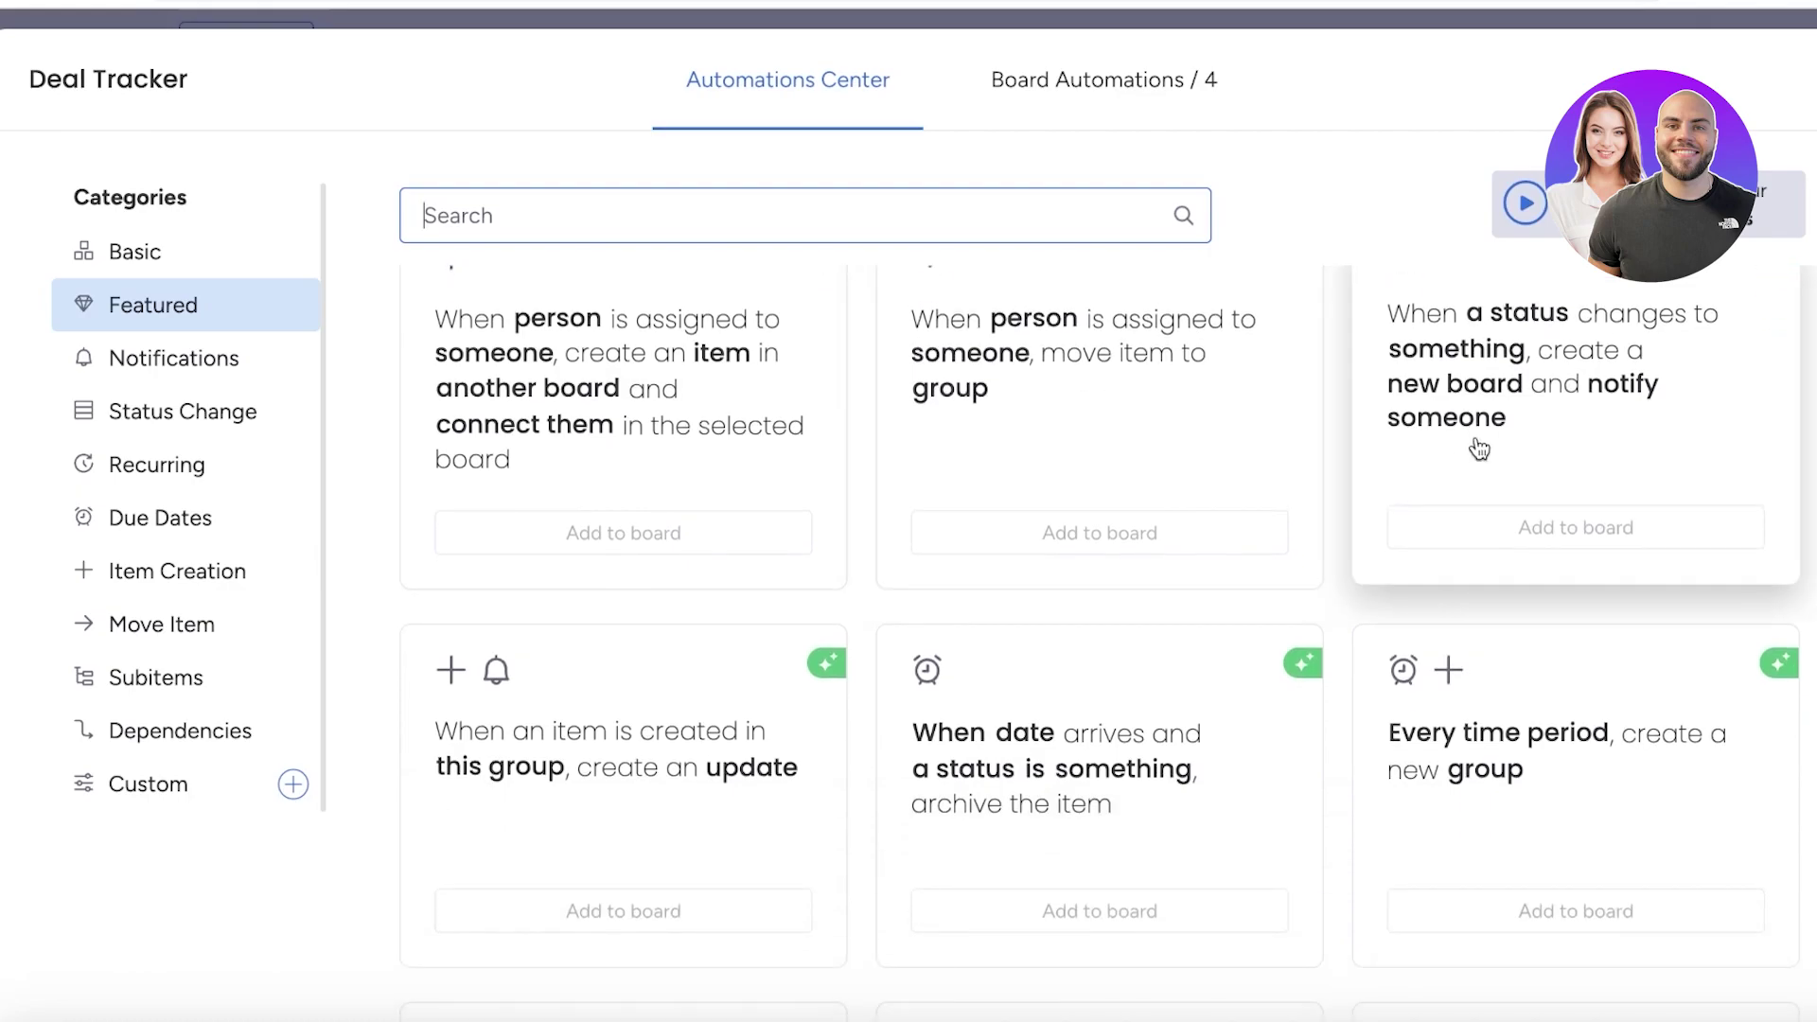
pyautogui.scroll(10, 1635, 596)
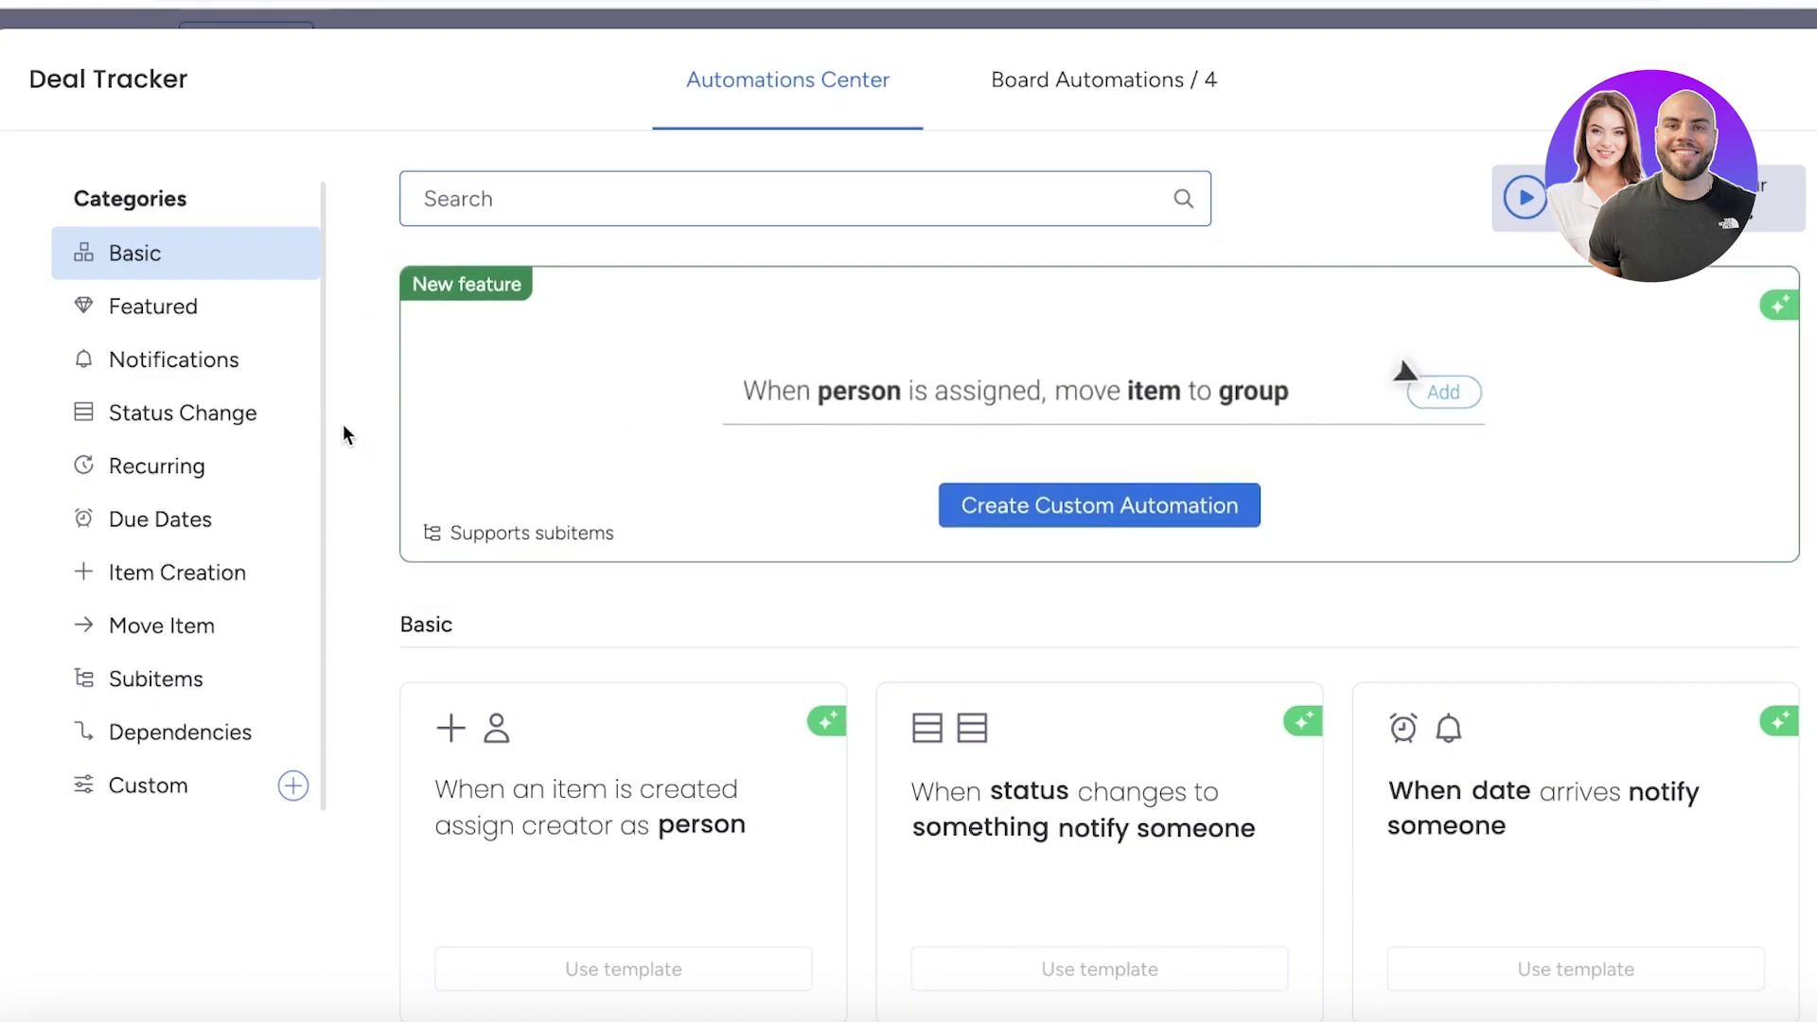
# Try the column-change notification template, then view the Mailchimp integration recipes
pyautogui.click(162, 367)
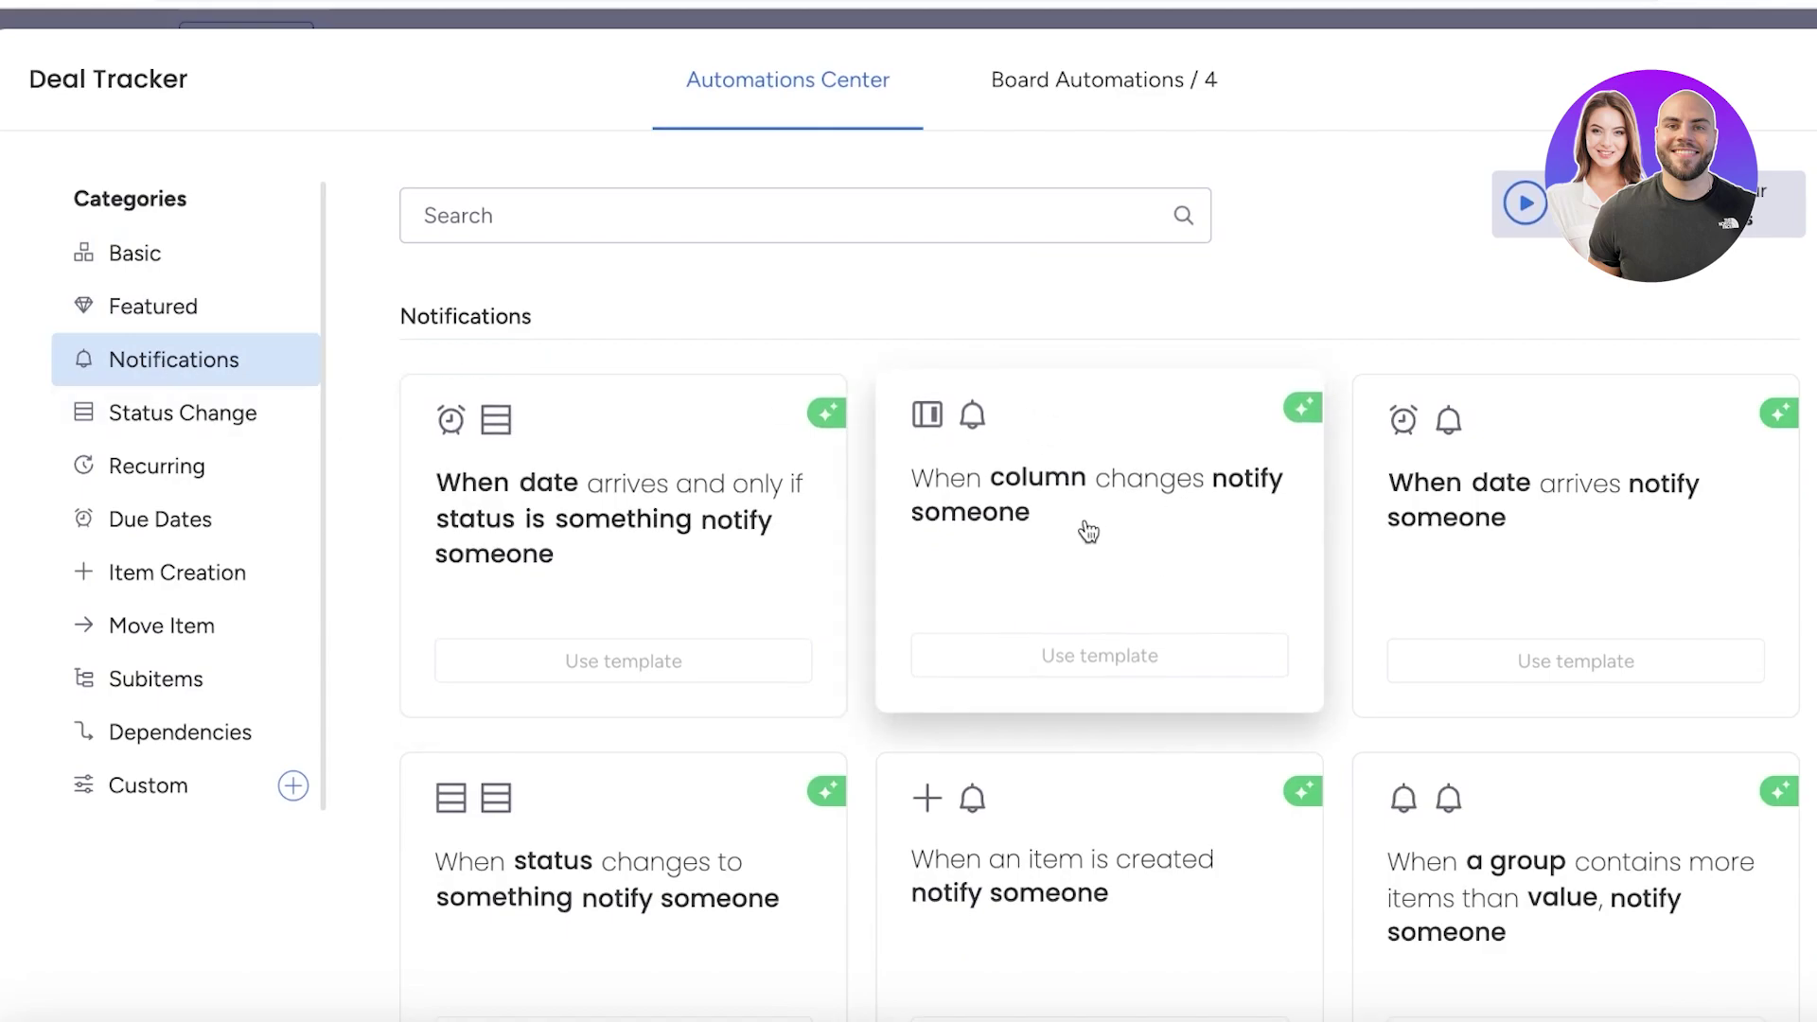
pyautogui.click(1049, 473)
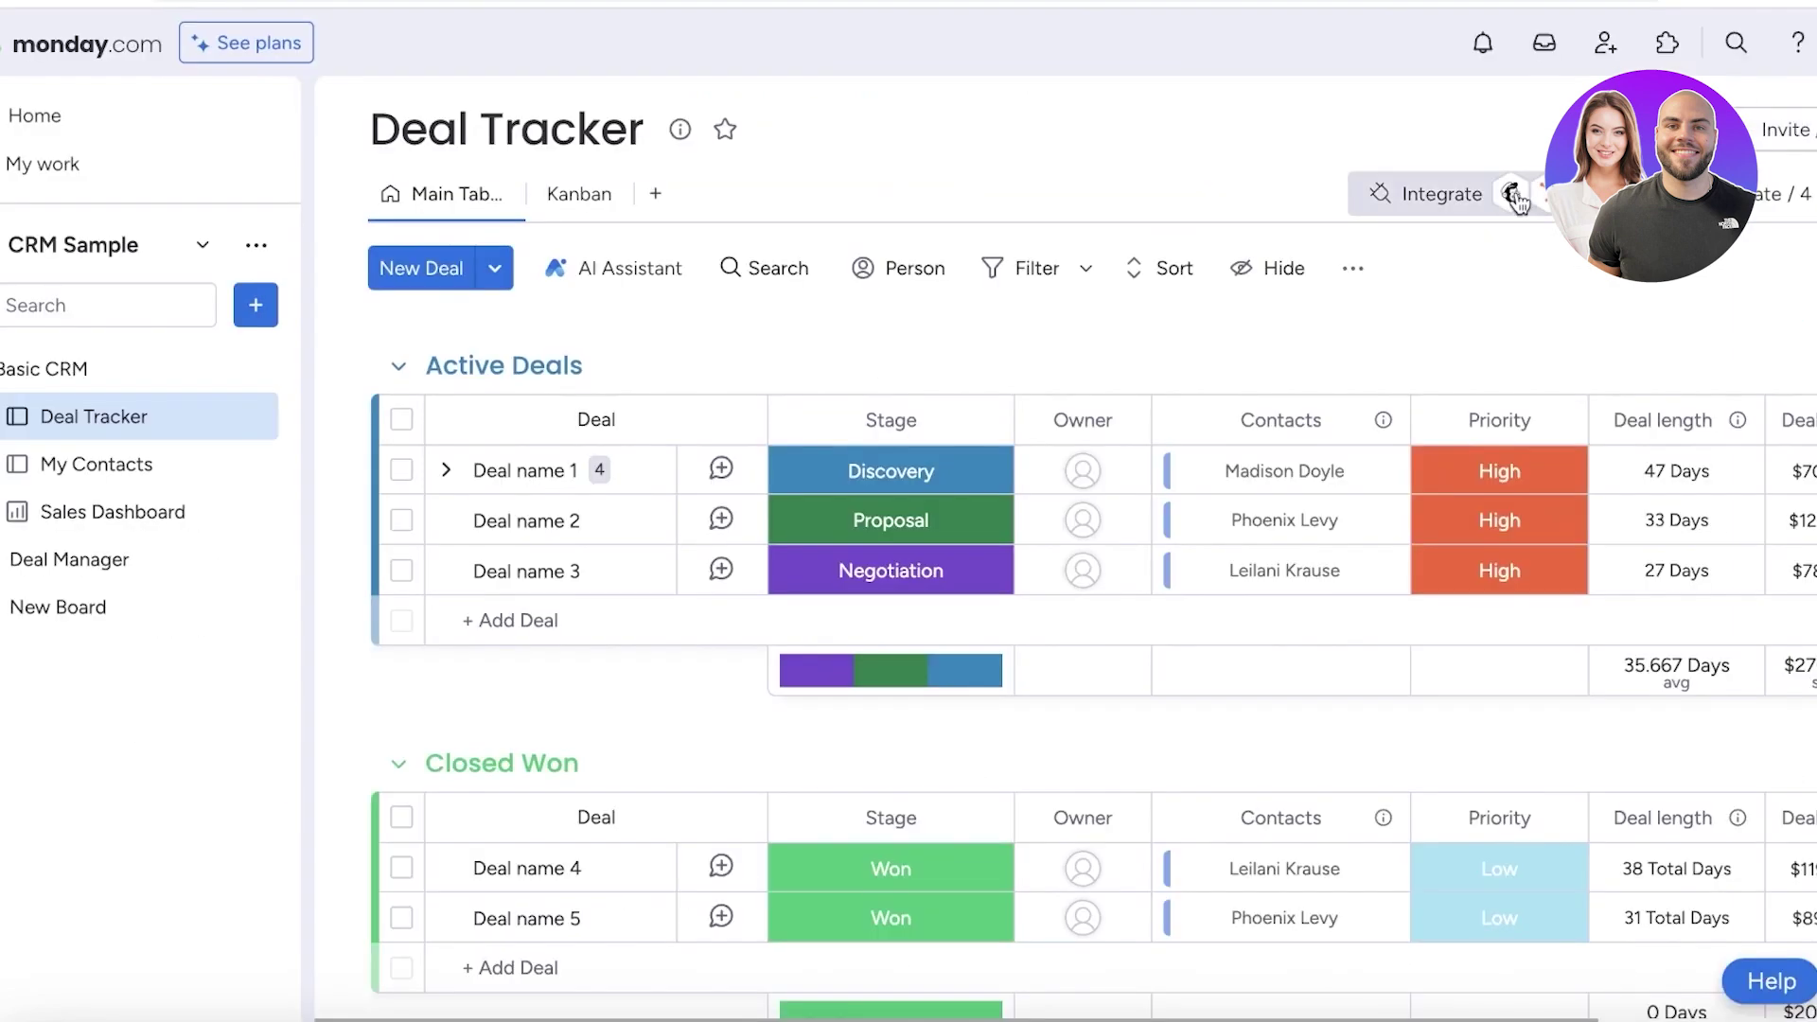
pyautogui.click(1513, 197)
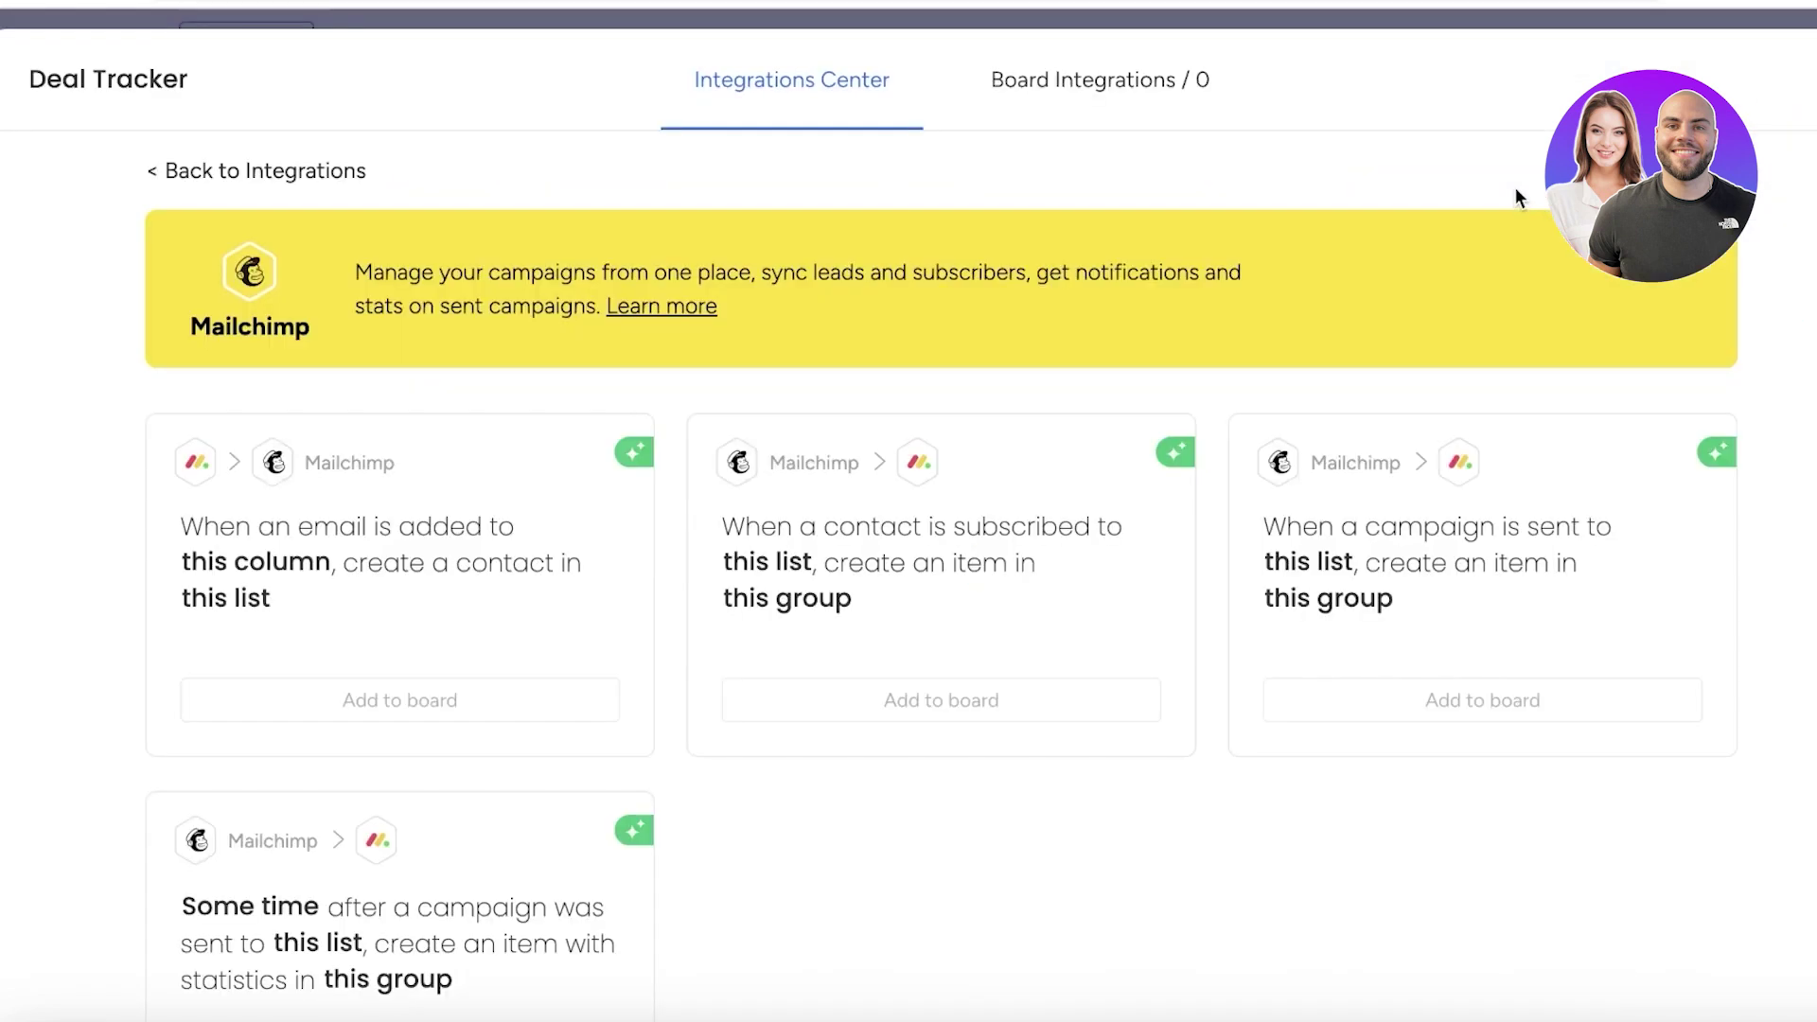
# Return to all integrations and scan recommended apps like Clearbit, Gmail, HubSpot and Slack
pyautogui.scroll(-2, 640, 187)
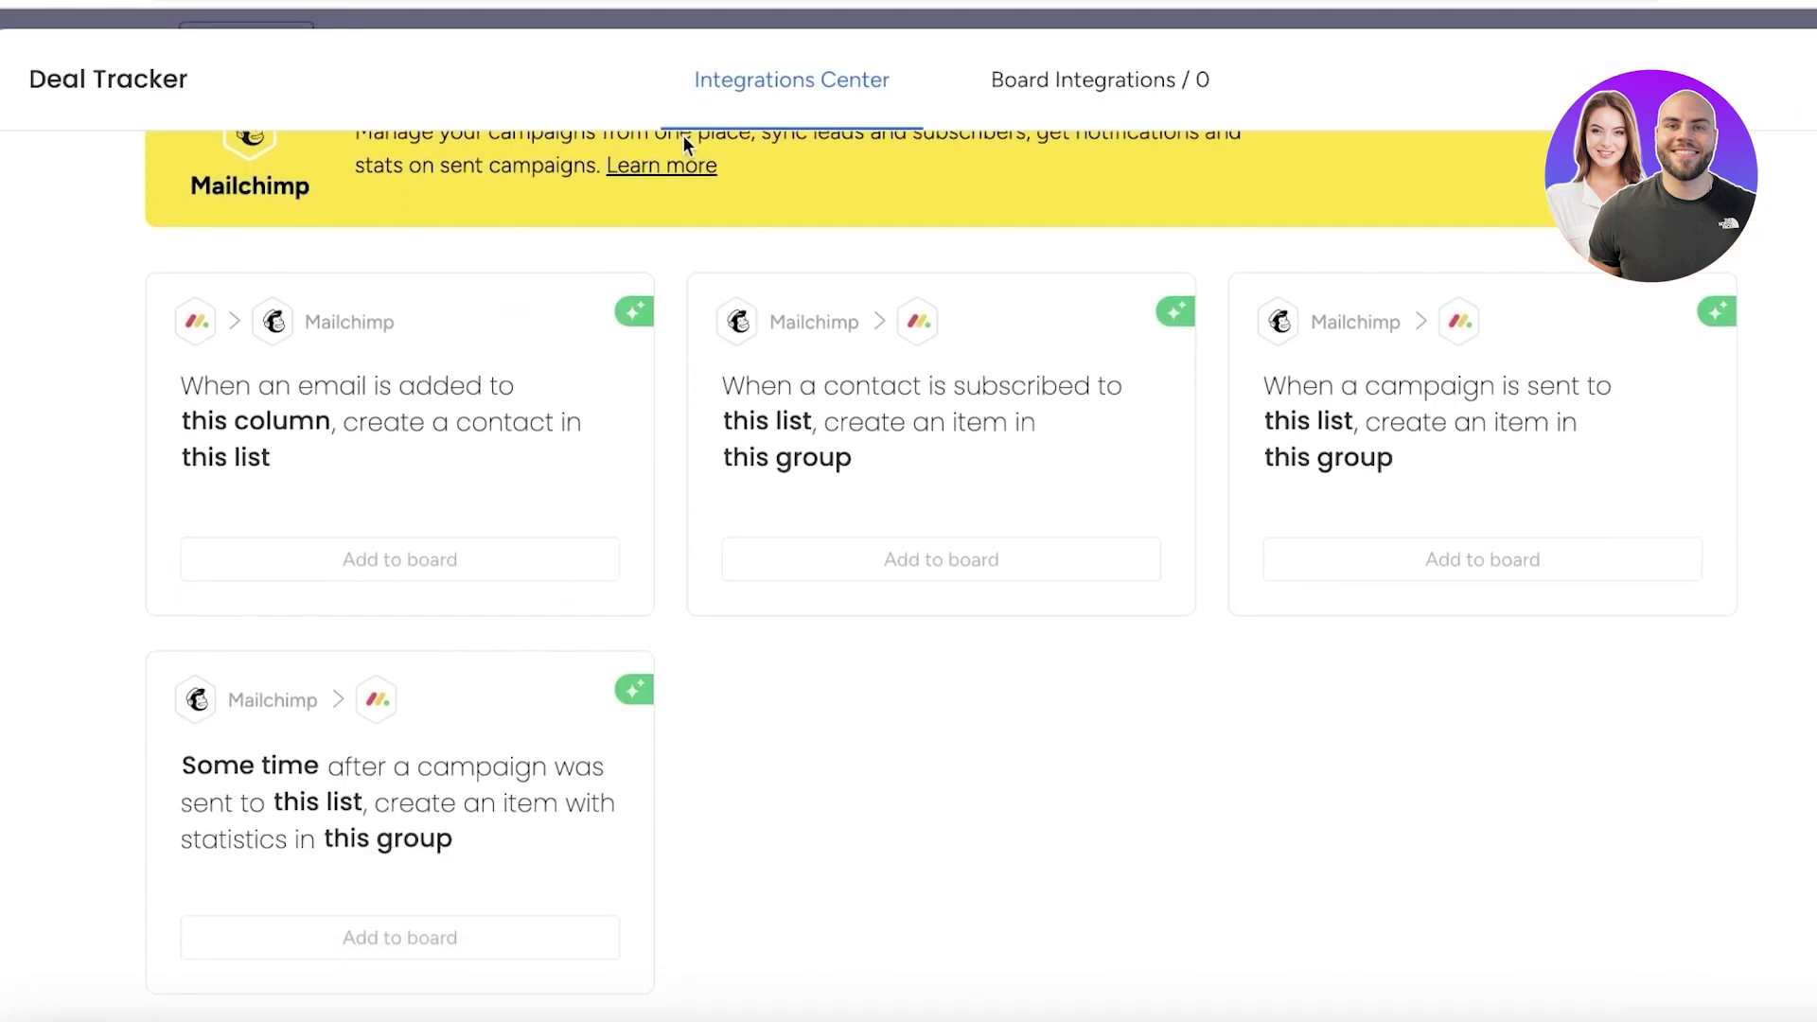
pyautogui.scroll(2, 814, 247)
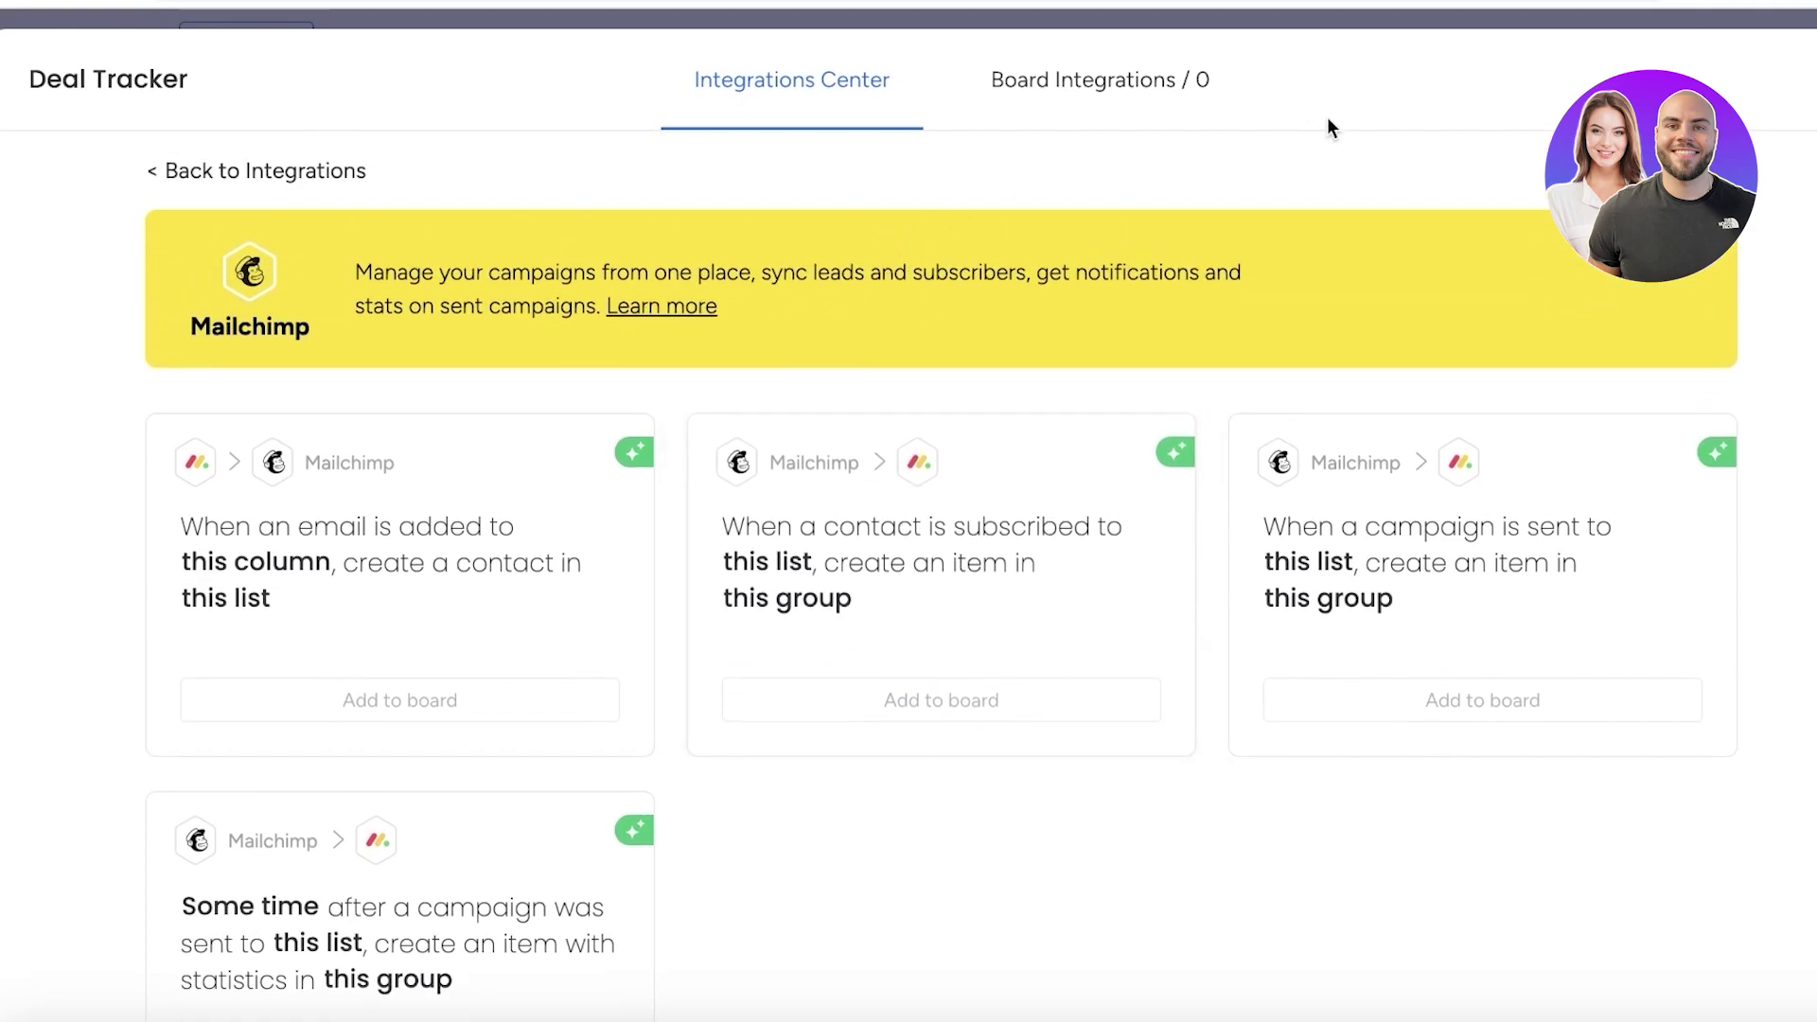
pyautogui.click(164, 175)
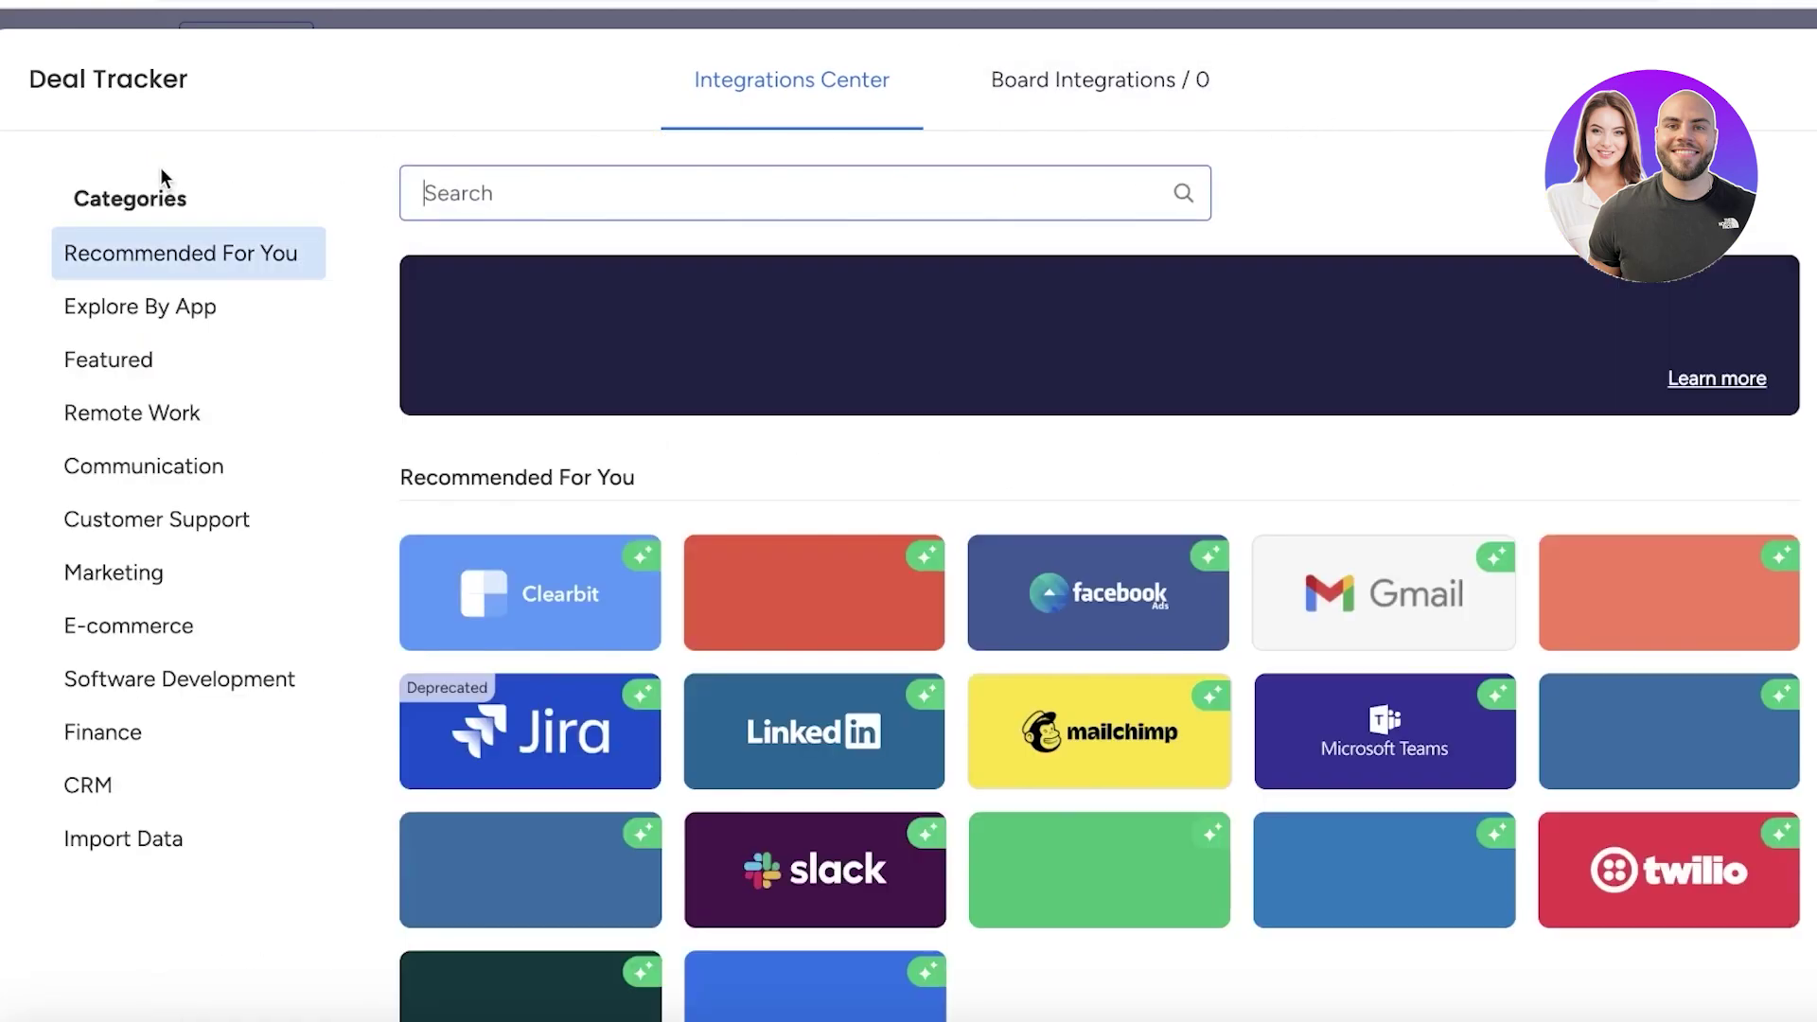
pyautogui.scroll(-15, 1081, 531)
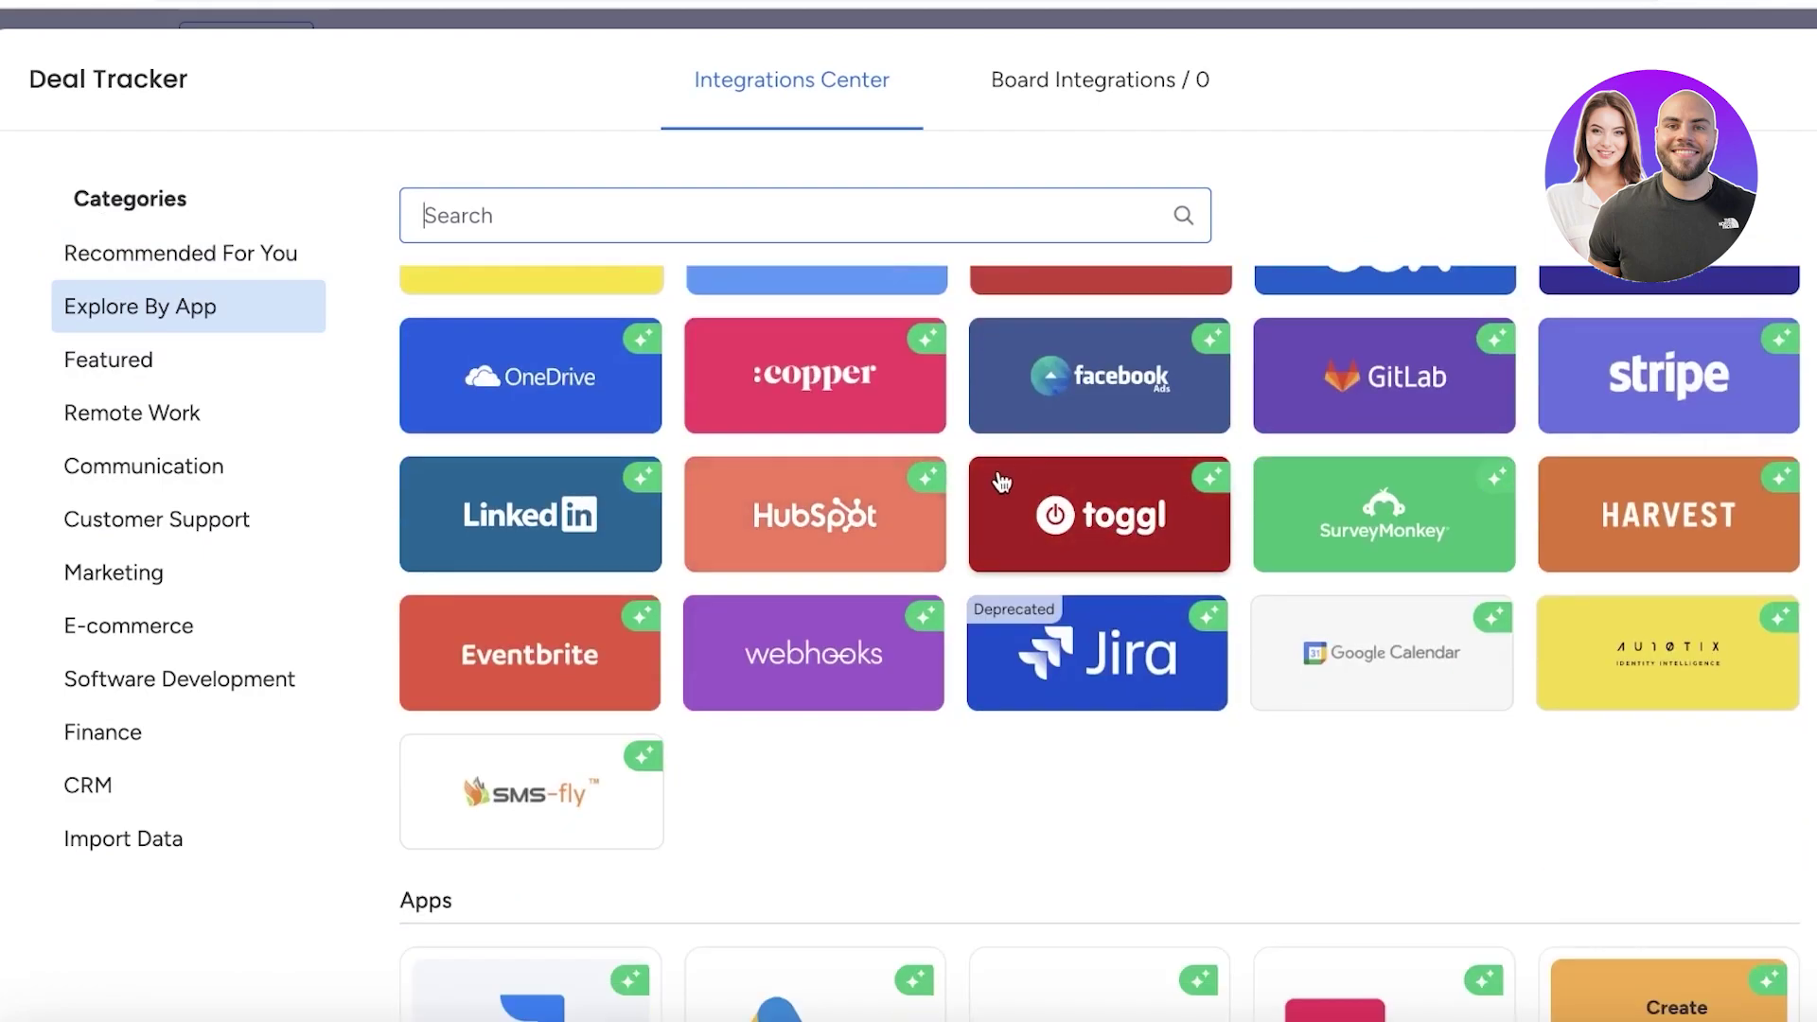
pyautogui.scroll(-5, 965, 490)
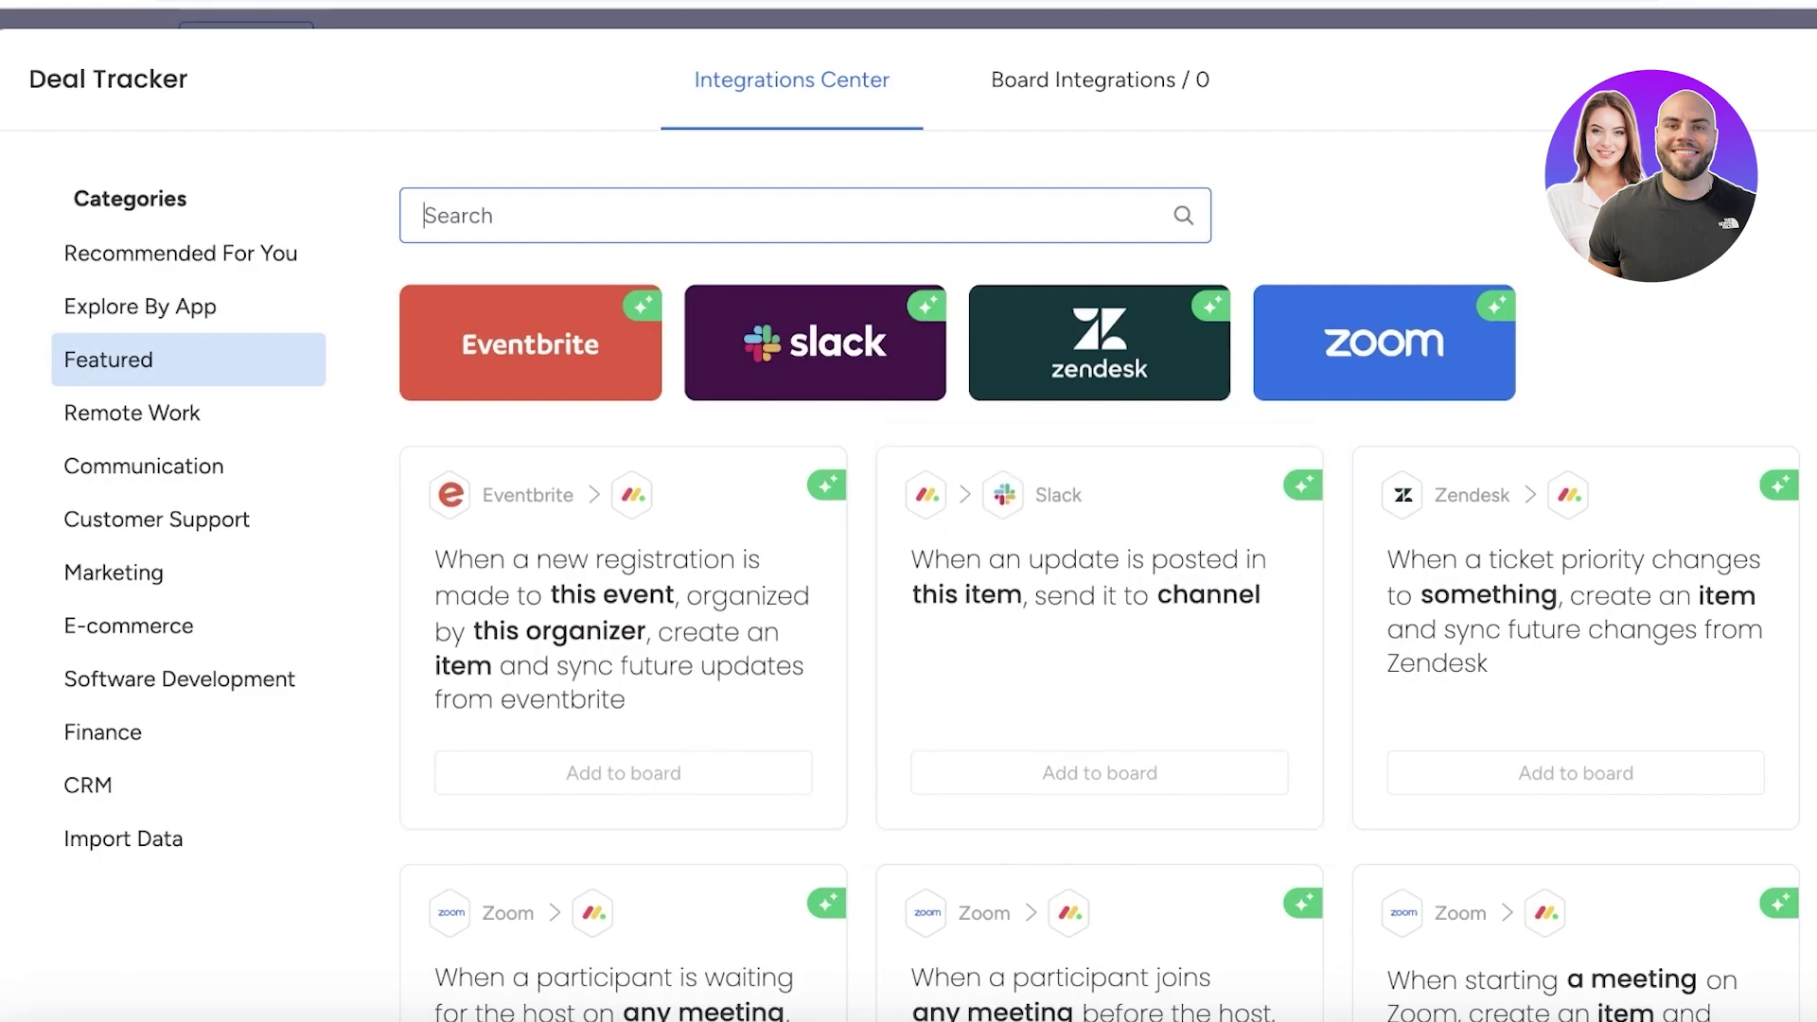
pyautogui.scroll(5, 1264, 458)
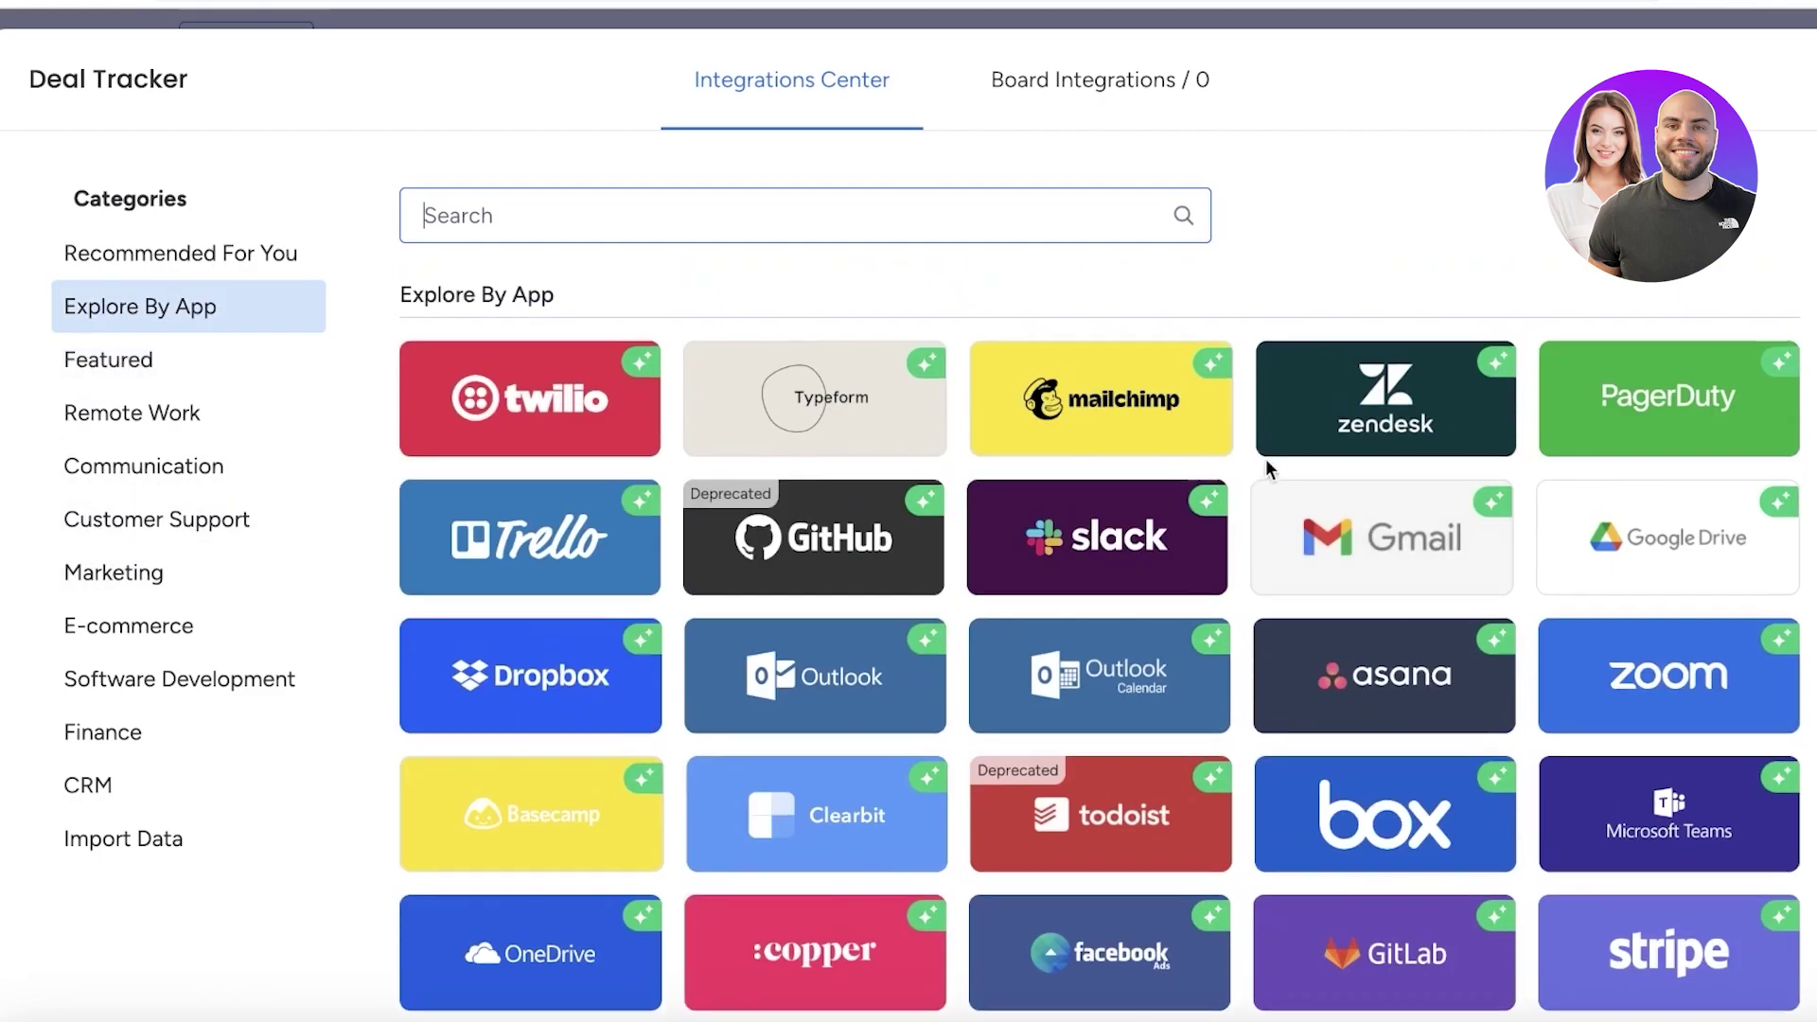
pyautogui.scroll(5, 1238, 346)
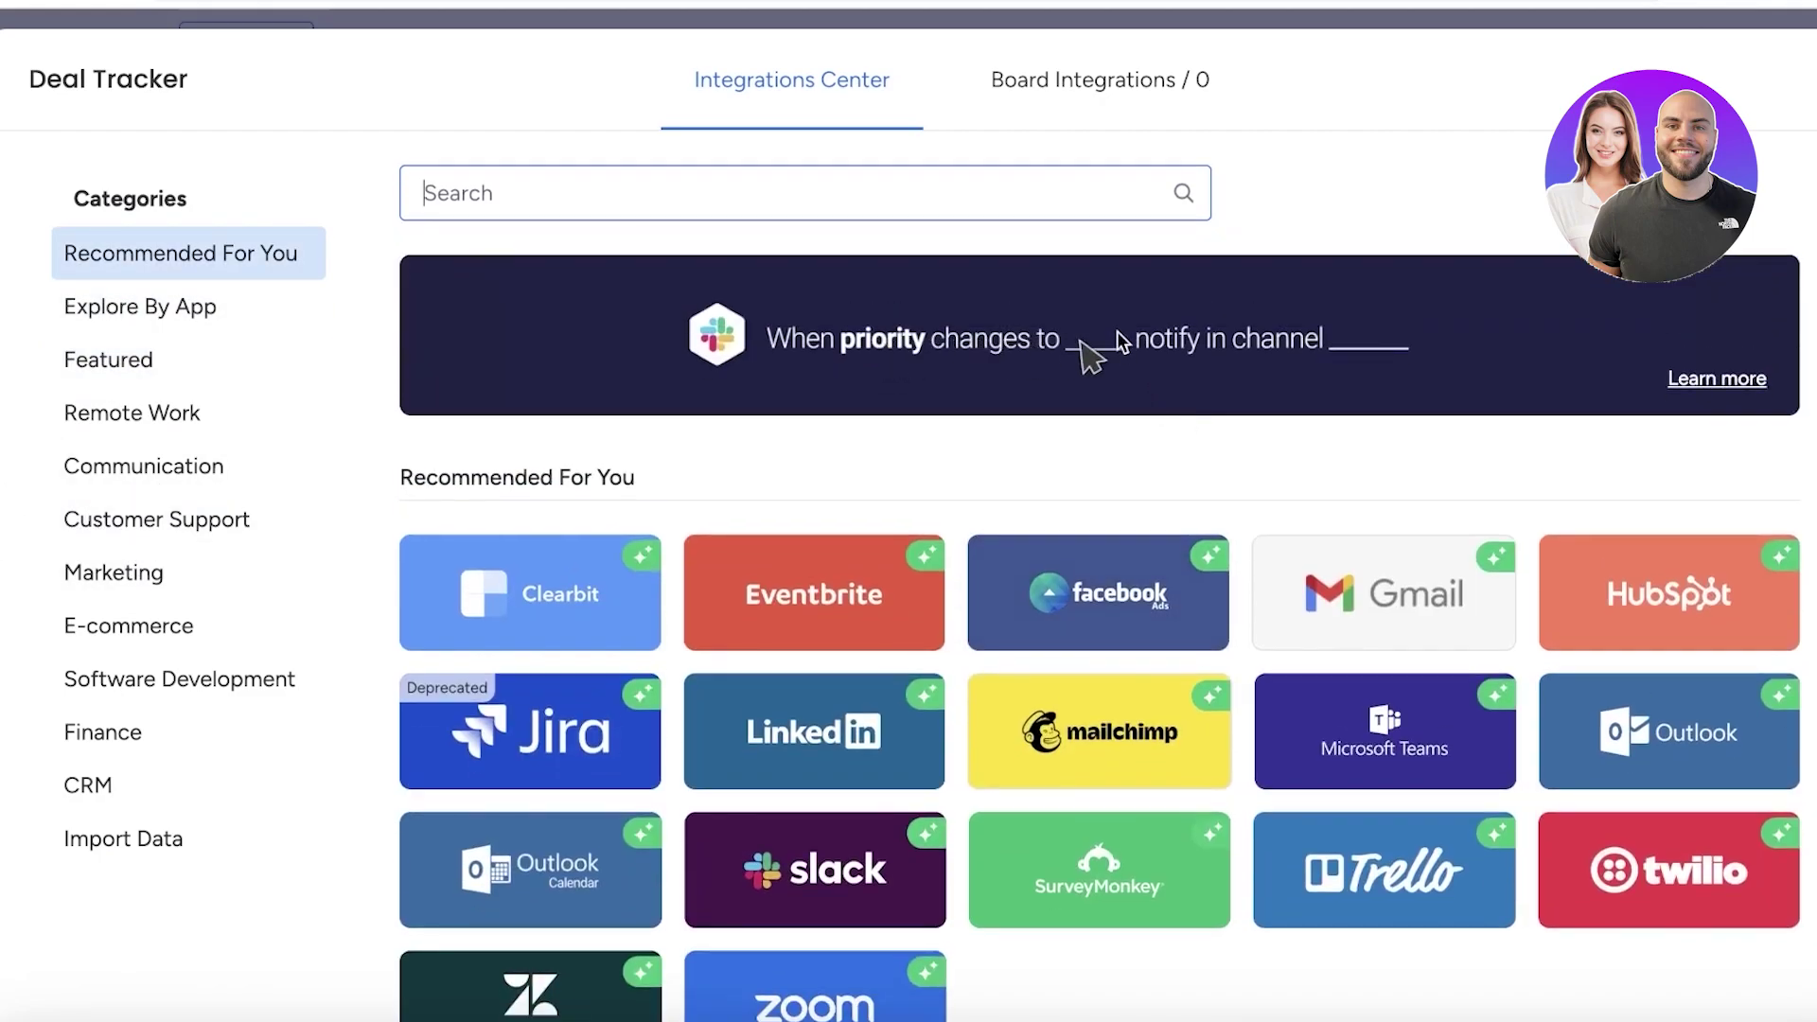